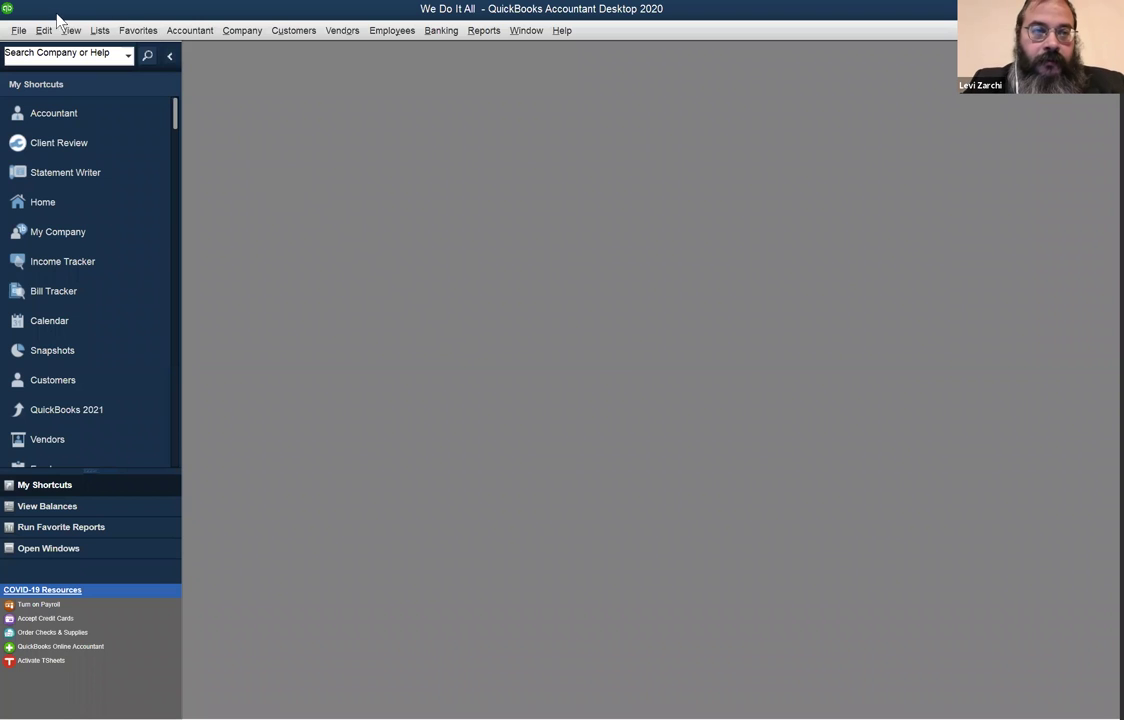
{"action": "left_click", "coordinate": [45, 31]}
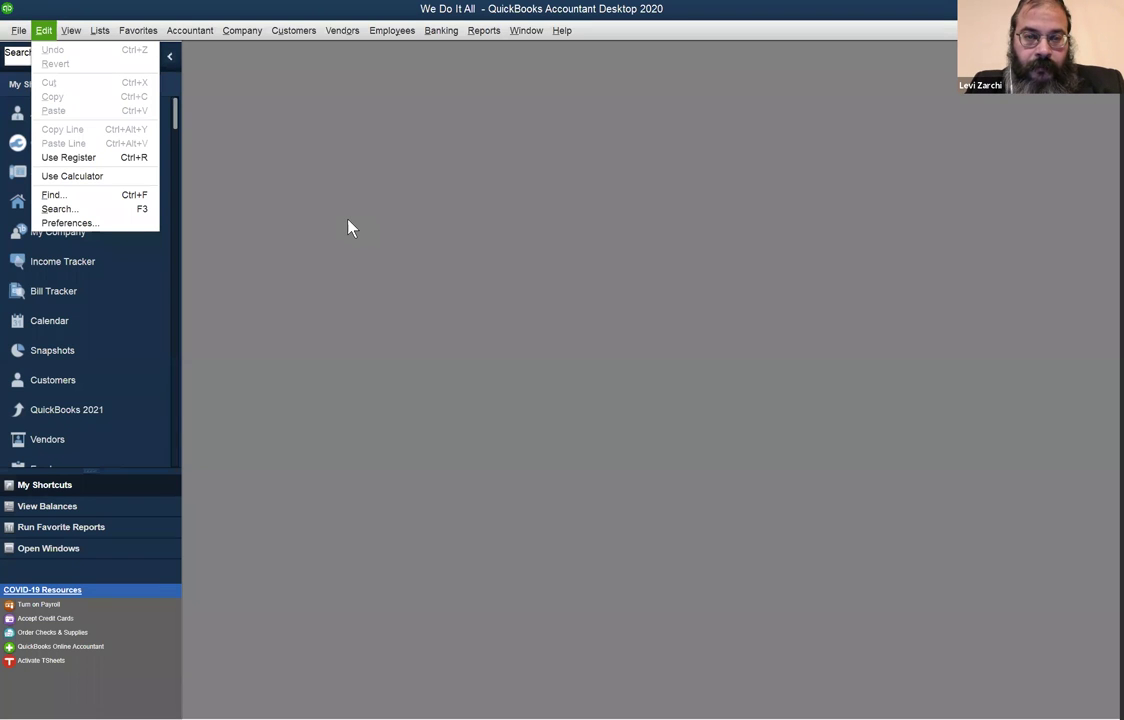
{"action": "mouse_move", "coordinate": [441, 30]}
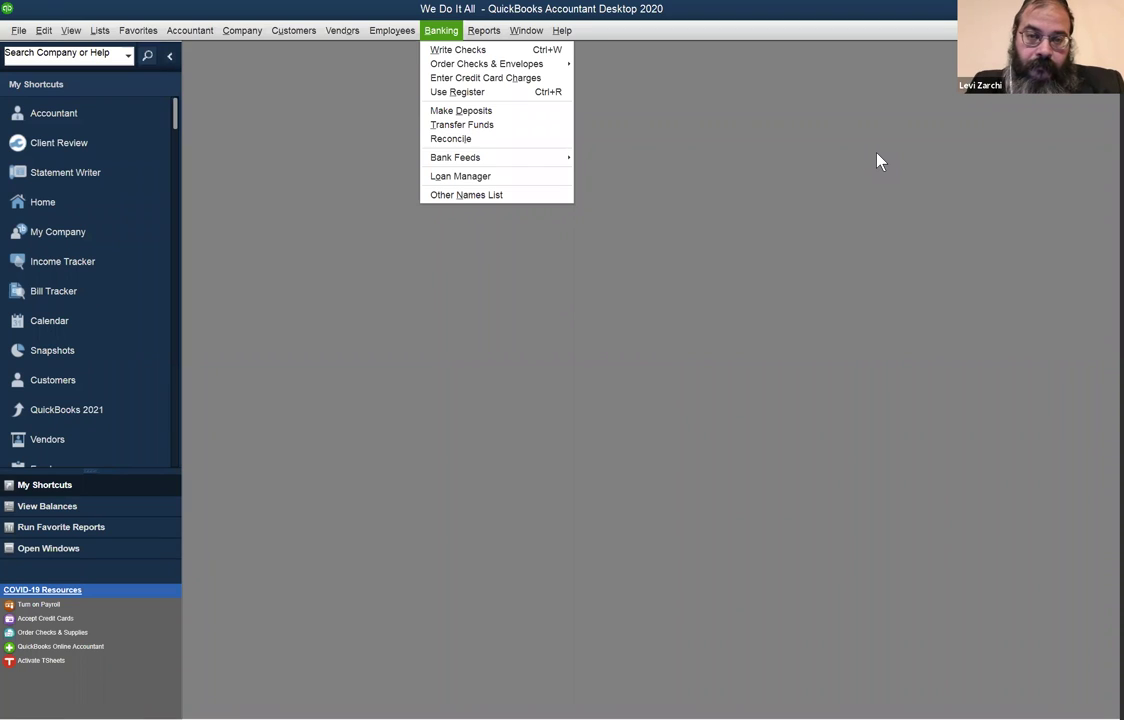
{"action": "key", "text": "Escape"}
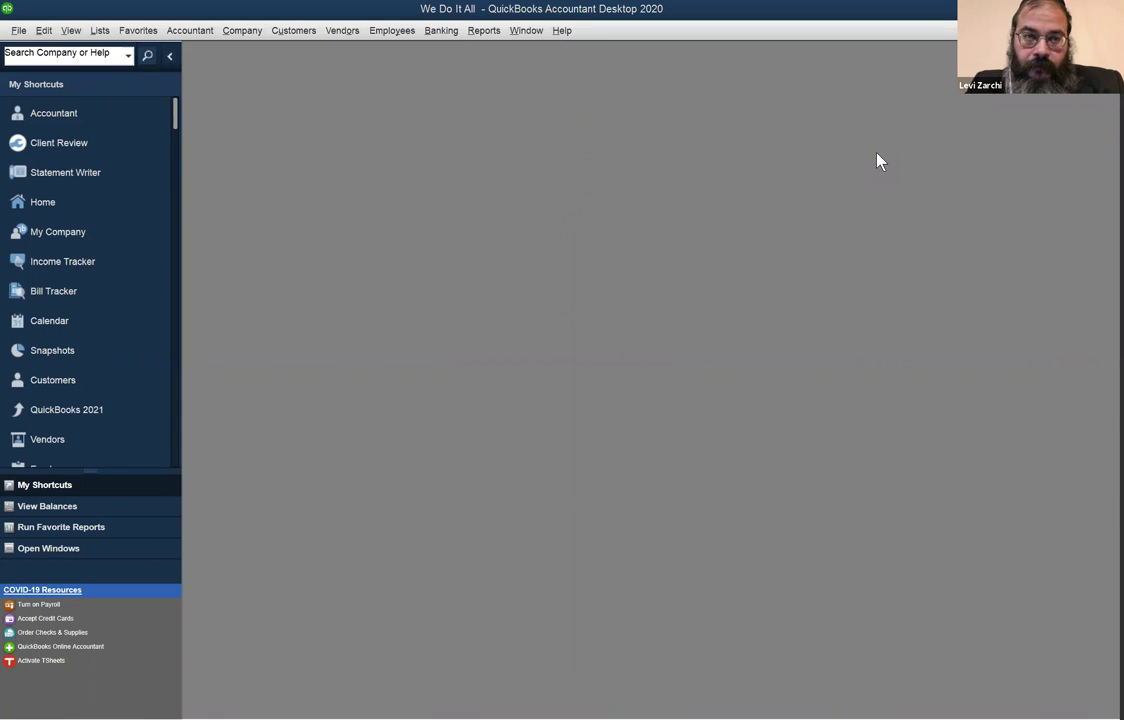
{"action": "left_click", "coordinate": [338, 33]}
{"action": "mouse_move", "coordinate": [293, 30]}
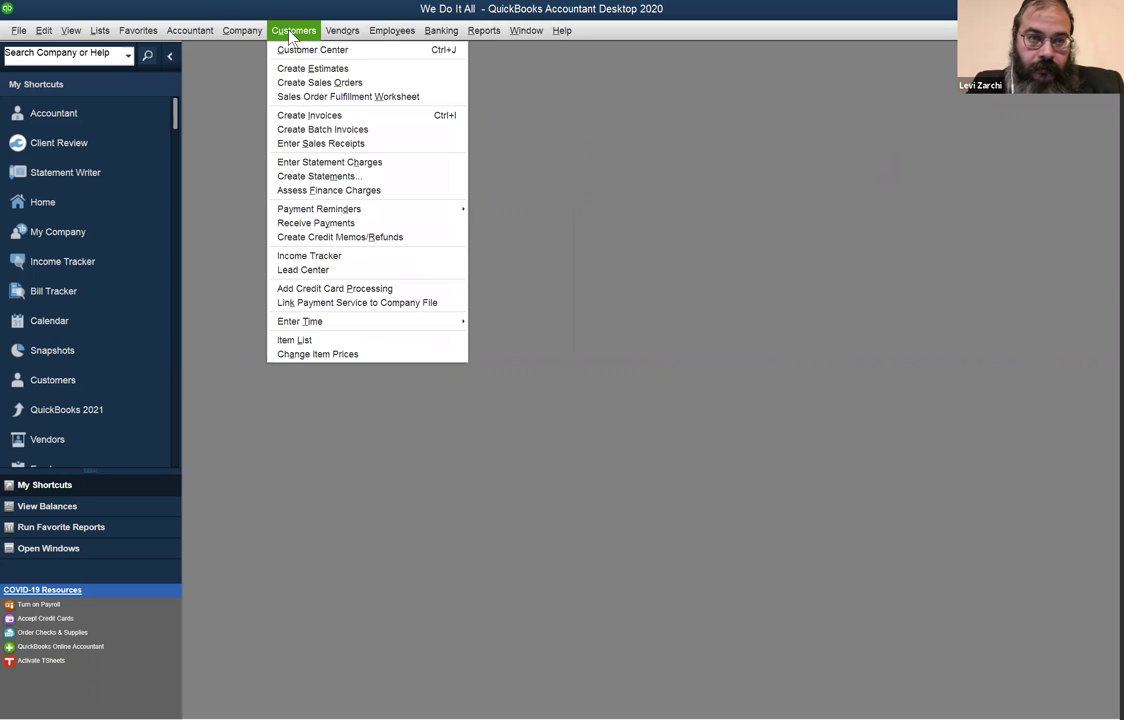
{"action": "left_click", "coordinate": [228, 28]}
{"action": "left_click", "coordinate": [230, 28]}
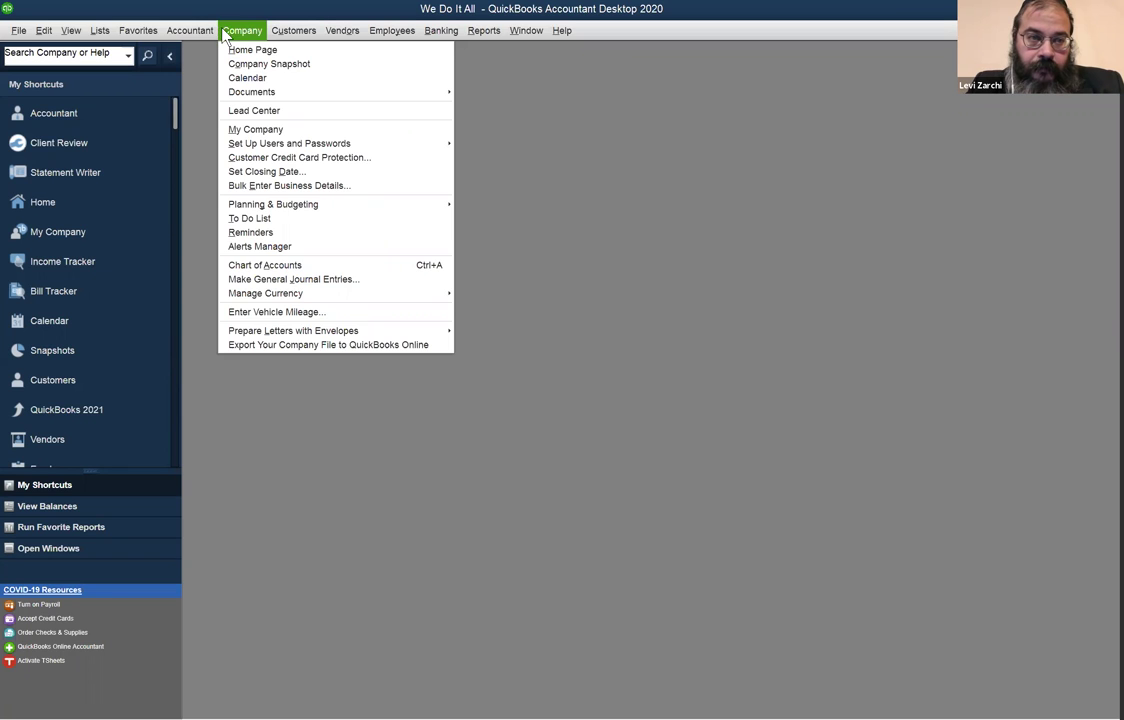
Open the preferences and view the personal Accounting settings
{"action": "mouse_move", "coordinate": [57, 37]}
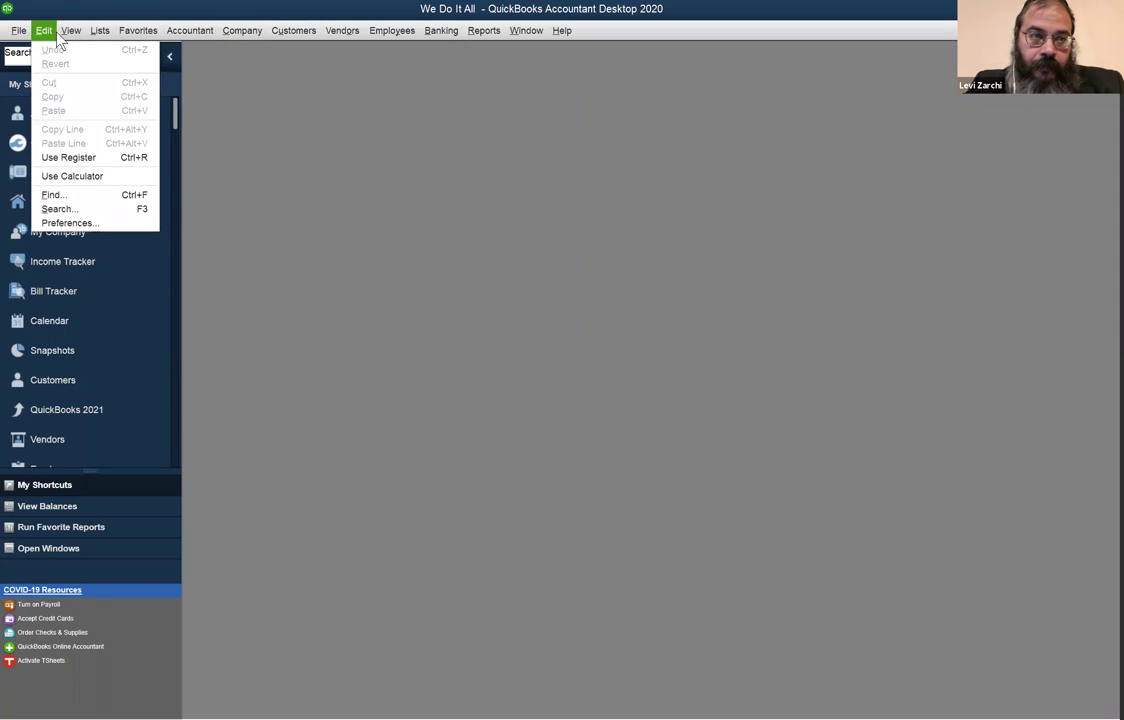
{"action": "left_click", "coordinate": [113, 223]}
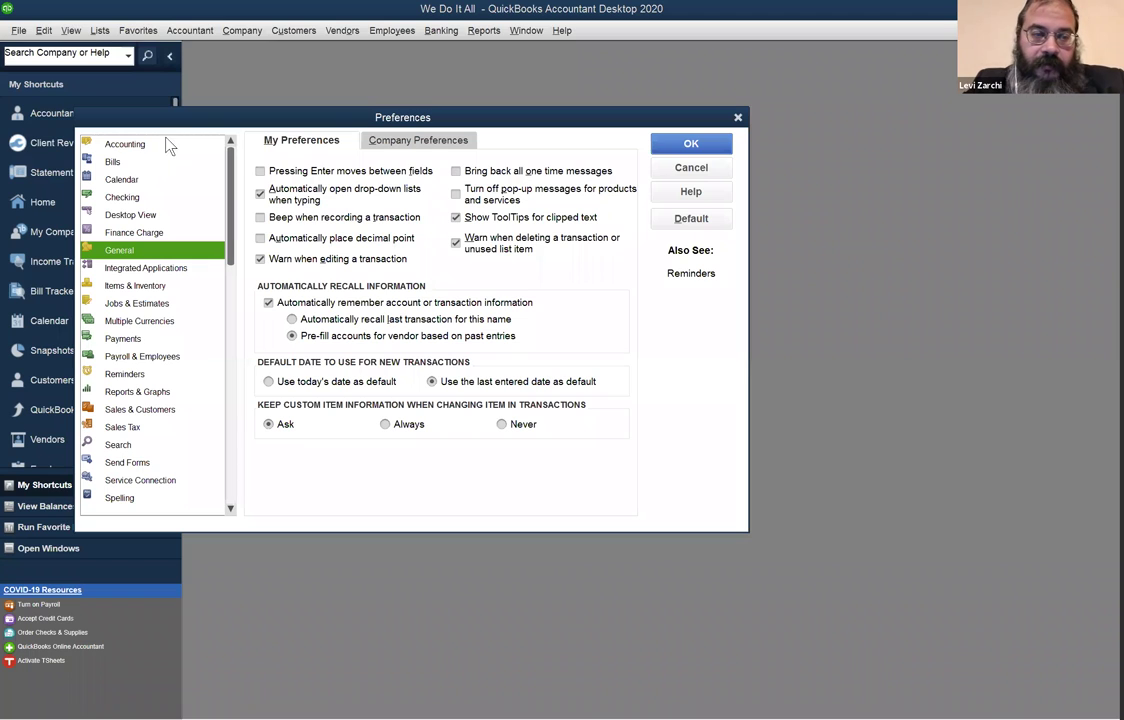
{"action": "left_click", "coordinate": [157, 150]}
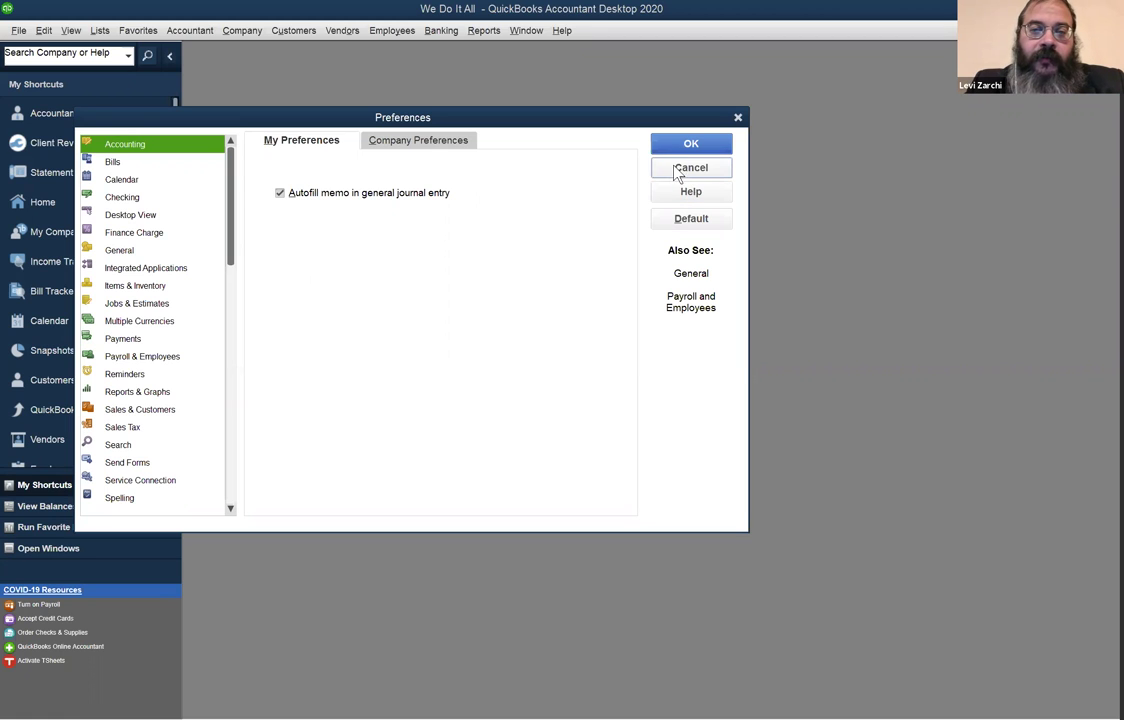
Open the Make General Journal Entries form, dismiss its notice about automatic numbering and maximize the form
{"action": "left_click", "coordinate": [192, 30]}
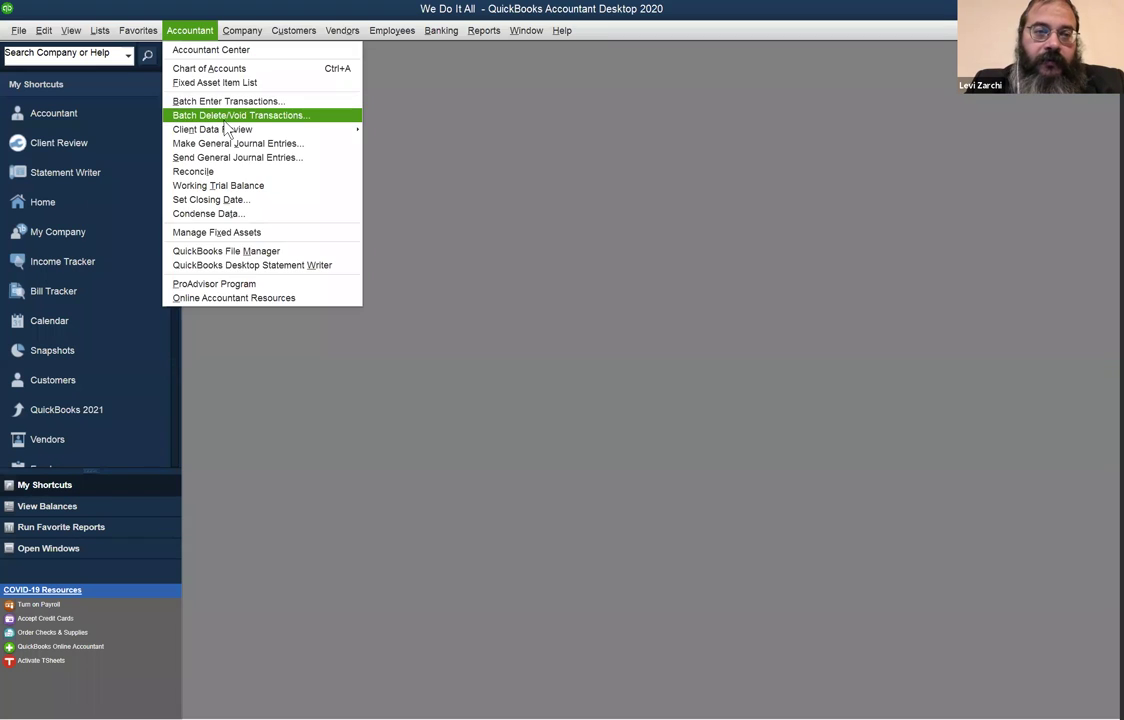
{"action": "key", "text": "Escape"}
{"action": "left_click", "coordinate": [248, 35]}
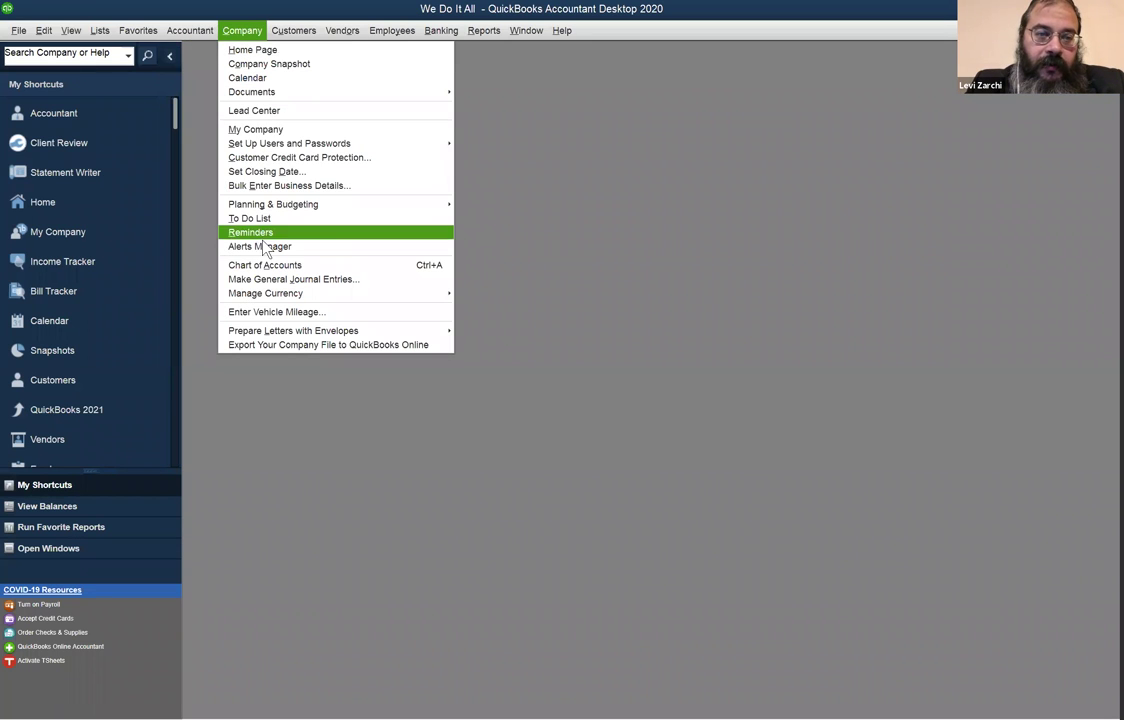
{"action": "left_click", "coordinate": [244, 260]}
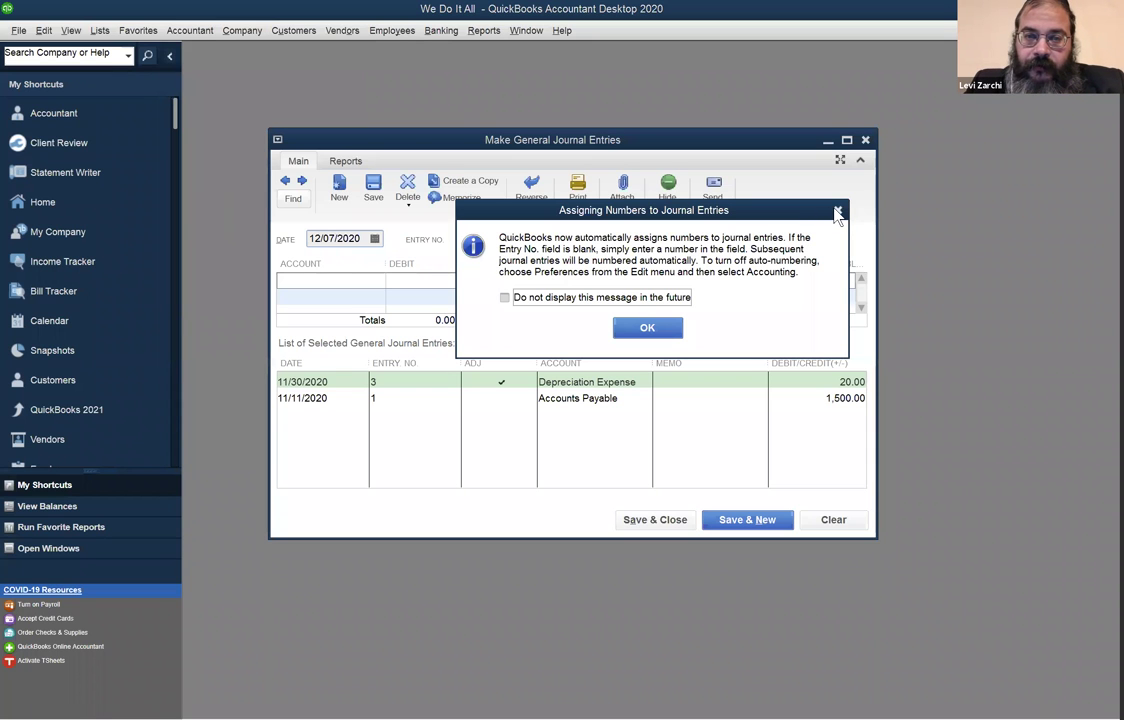
{"action": "left_click", "coordinate": [837, 211]}
{"action": "left_click", "coordinate": [846, 139]}
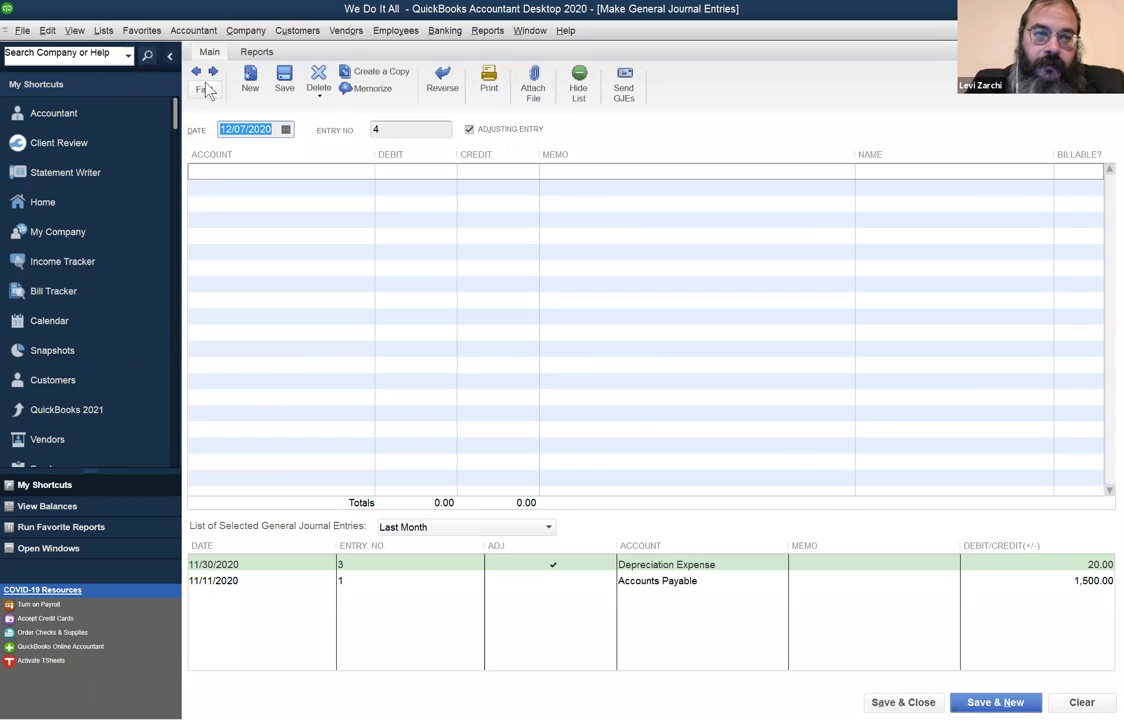
Go back through the earlier journal entries to entry 3 and examine its memo cell and account choices
{"action": "left_click", "coordinate": [197, 73]}
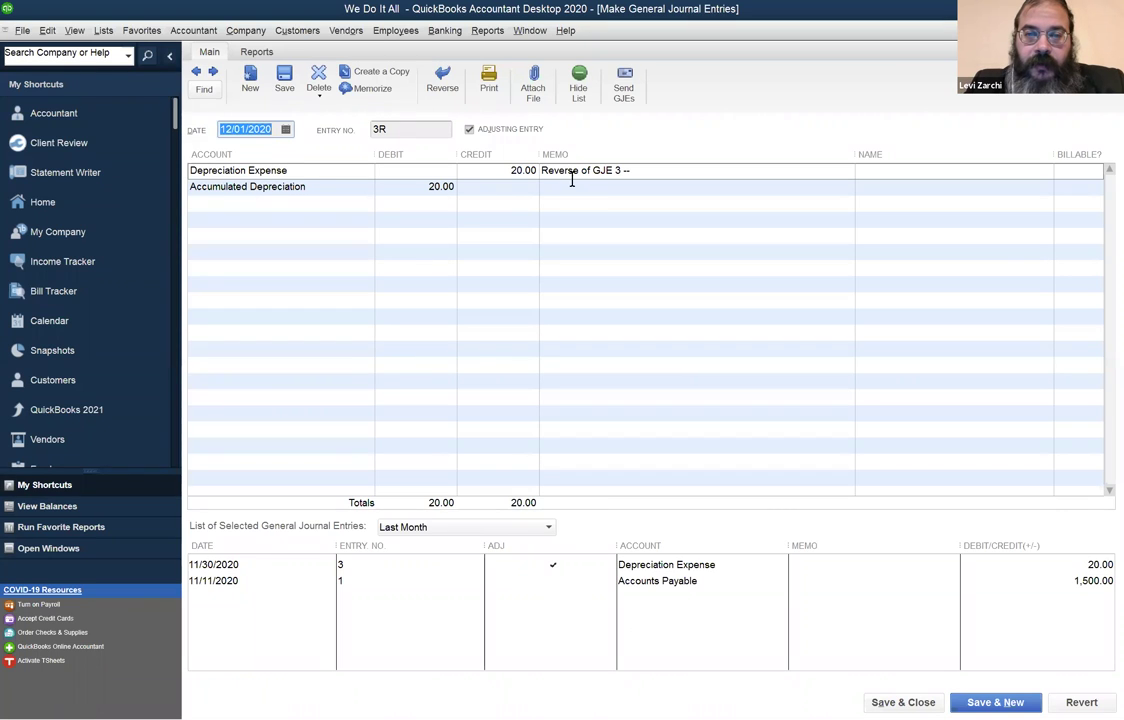
{"action": "left_click", "coordinate": [197, 73]}
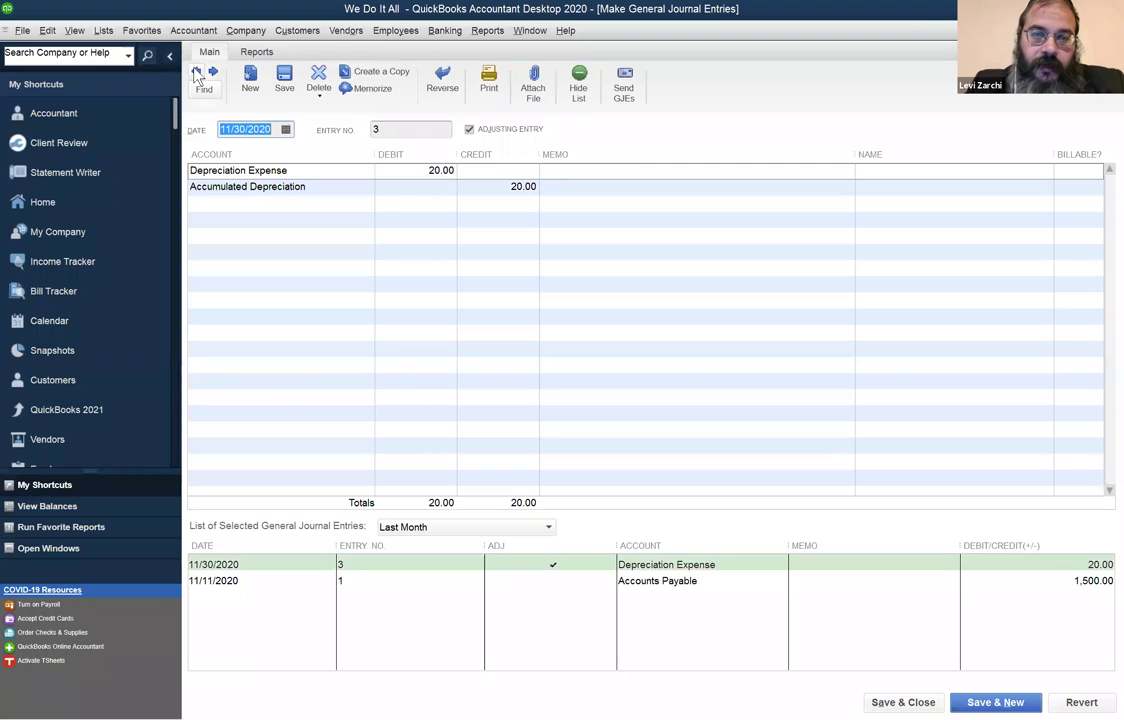
{"action": "left_click", "coordinate": [589, 170]}
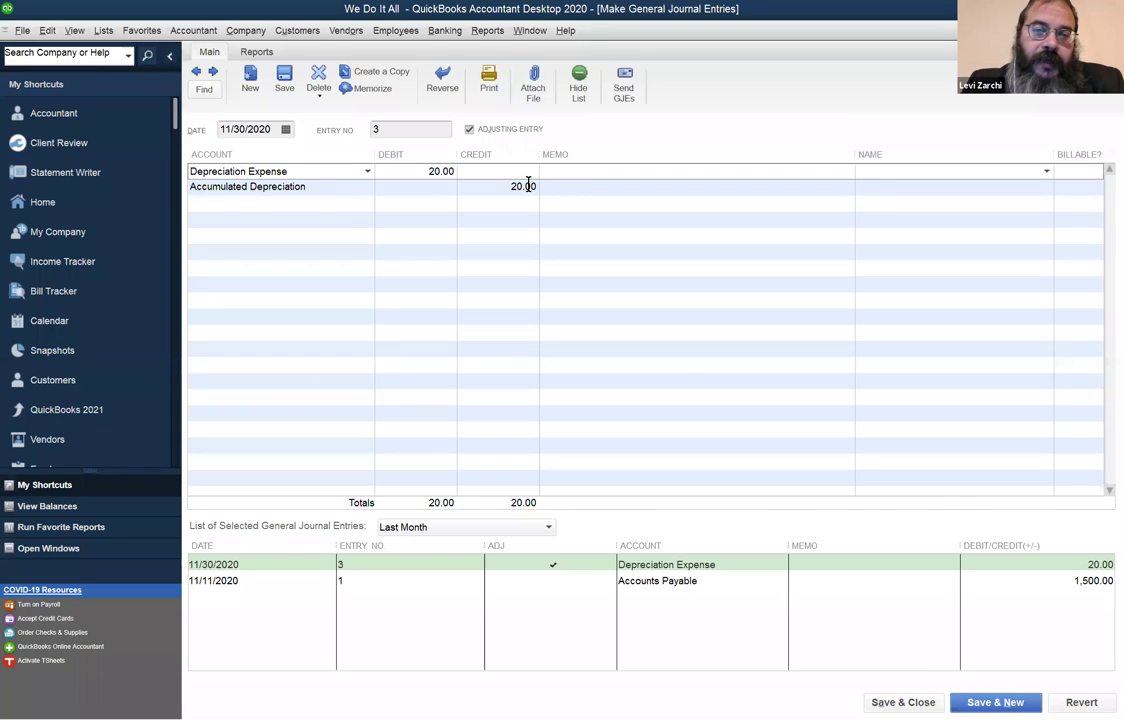
{"action": "left_click", "coordinate": [368, 173]}
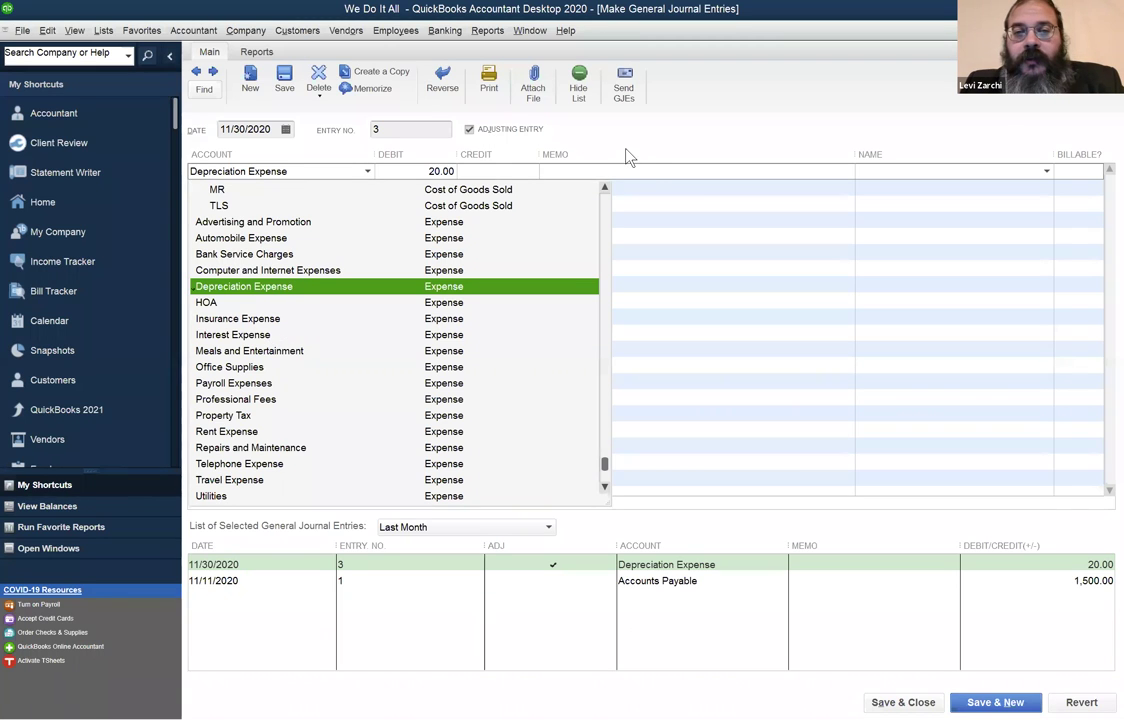
{"action": "left_click", "coordinate": [655, 169]}
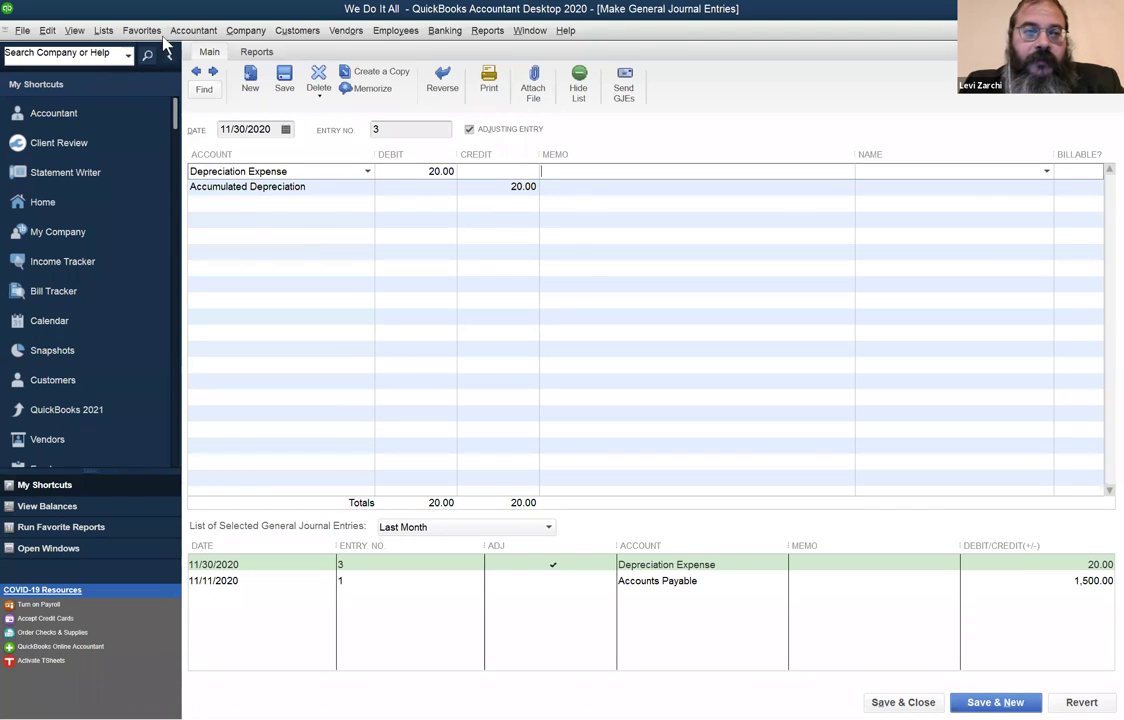
Review the company-wide Accounting preferences for accounts, classes, journal numbering and date warnings, closing them without changes
{"action": "left_click", "coordinate": [74, 30]}
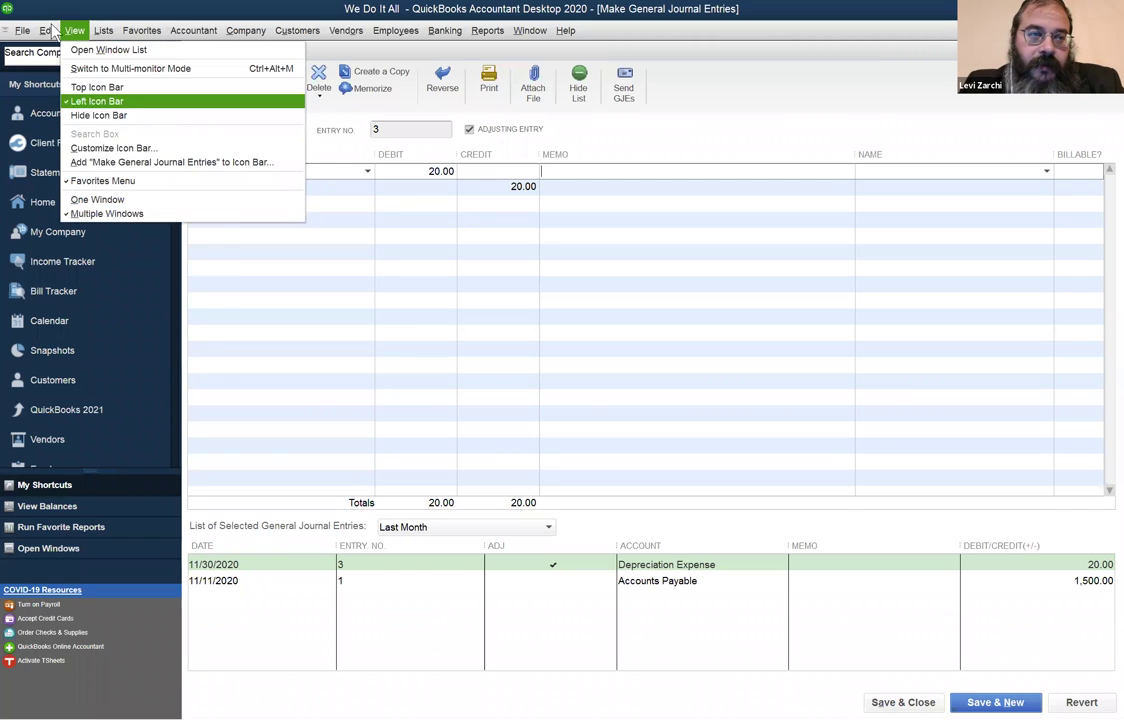
{"action": "mouse_move", "coordinate": [47, 30]}
{"action": "left_click", "coordinate": [72, 364]}
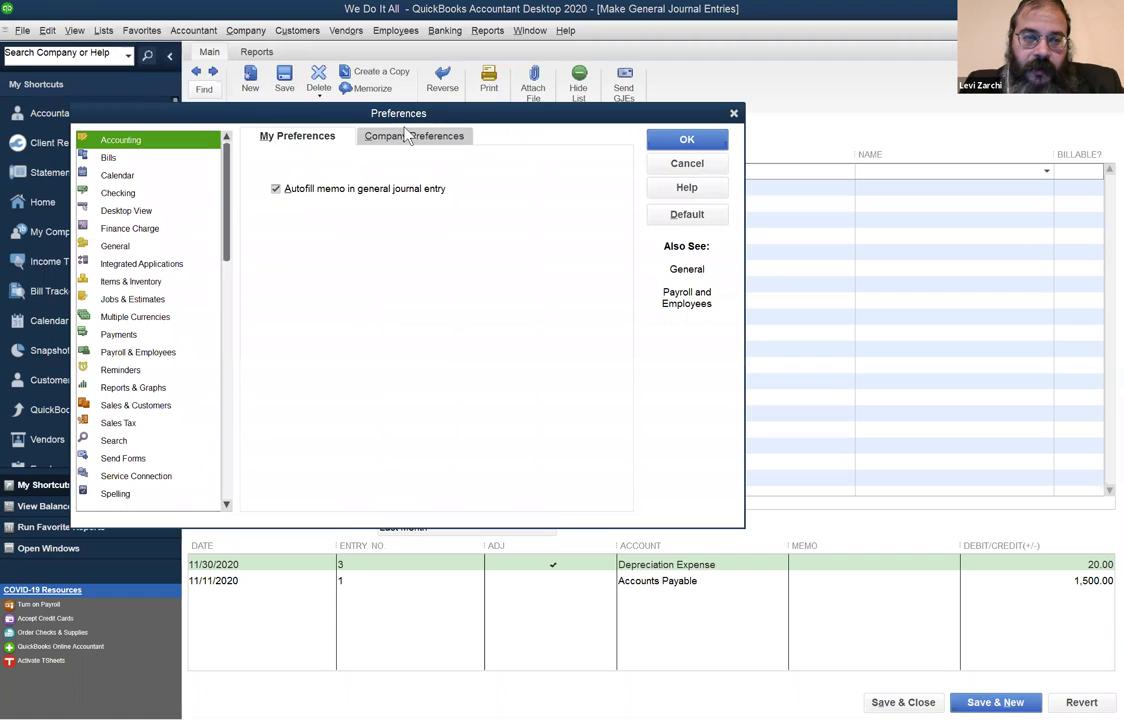
{"action": "left_click", "coordinate": [406, 137]}
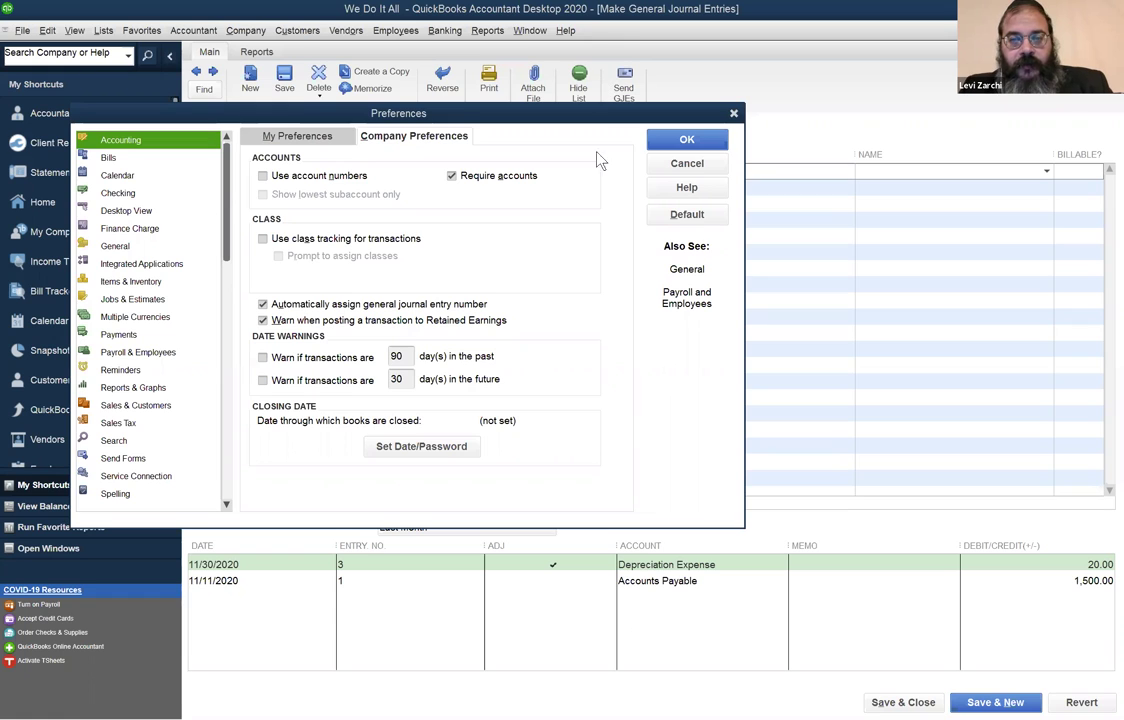
{"action": "left_click", "coordinate": [686, 164]}
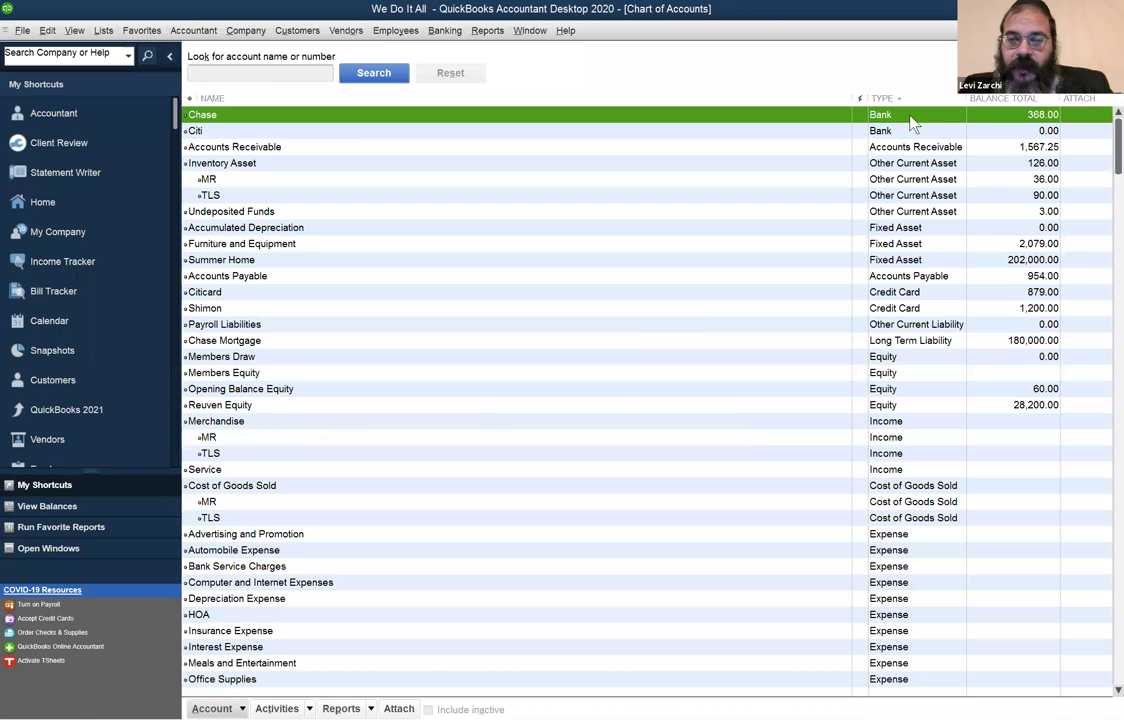
Examine the account types in the chart of accounts, from bank and receivables through assets to accounts payable
{"action": "left_click", "coordinate": [912, 131]}
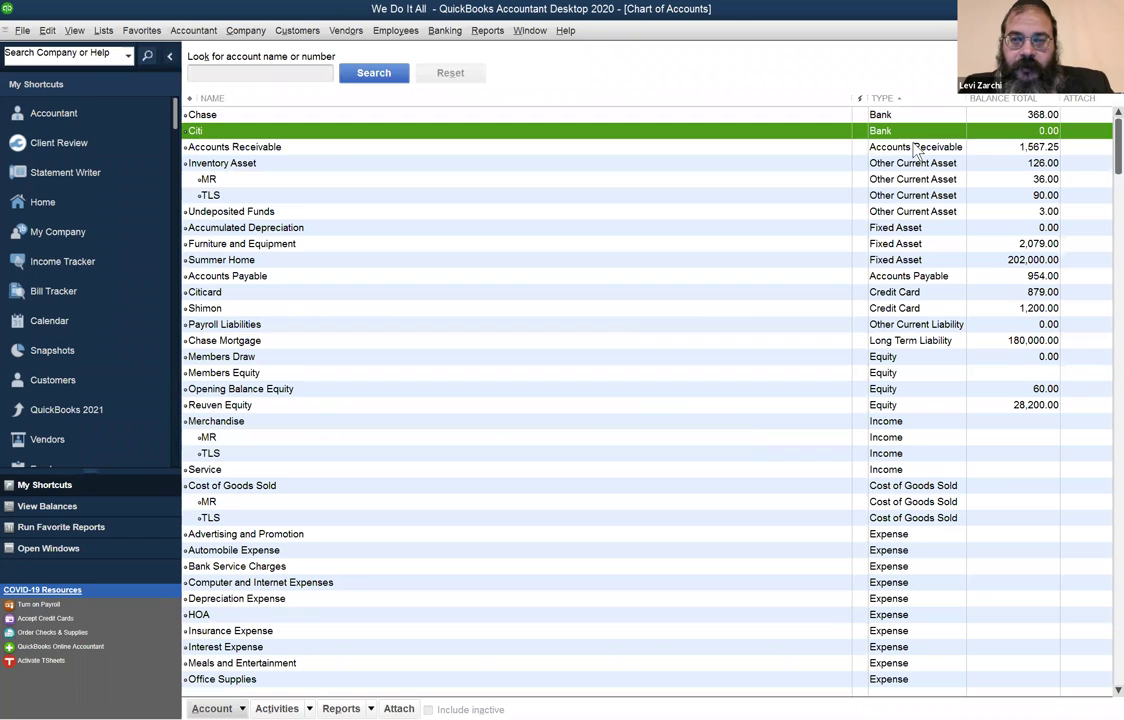
{"action": "left_click", "coordinate": [913, 148]}
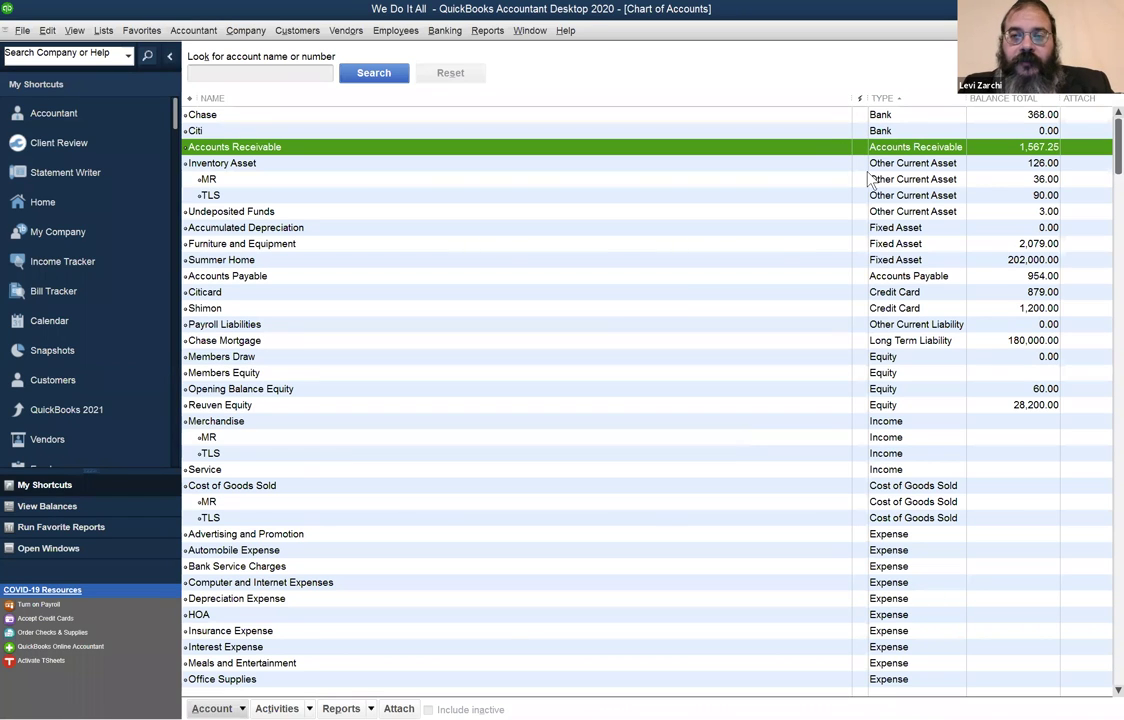
{"action": "left_click", "coordinate": [874, 165]}
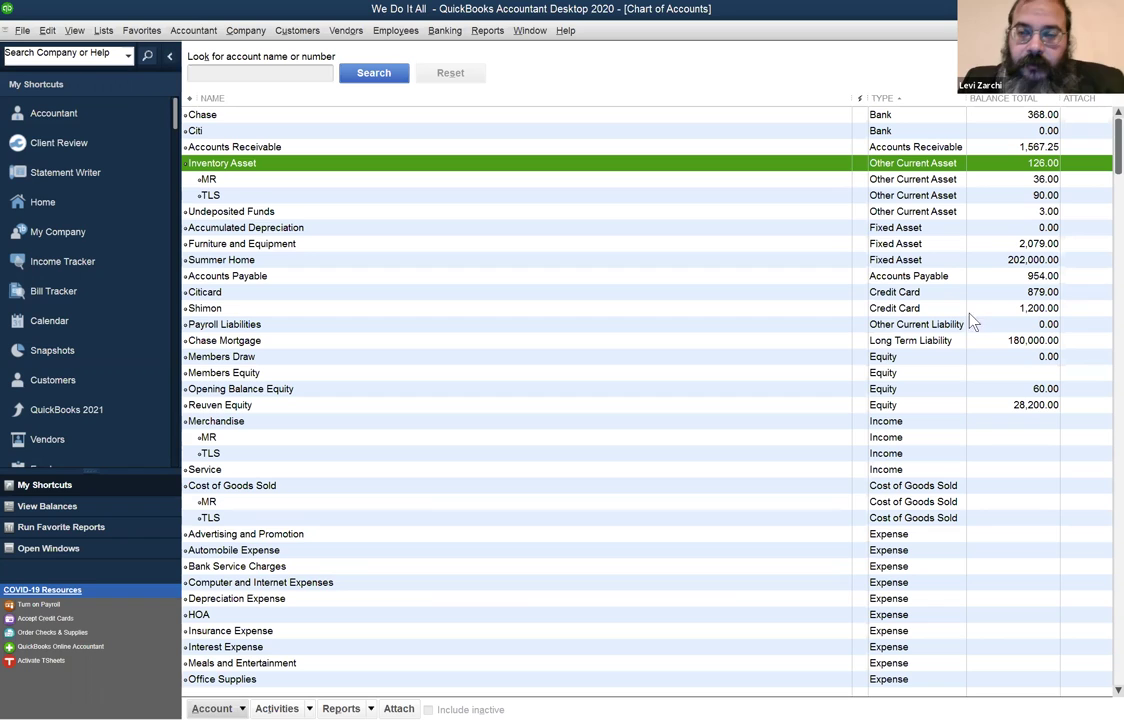
{"action": "left_click", "coordinate": [895, 231]}
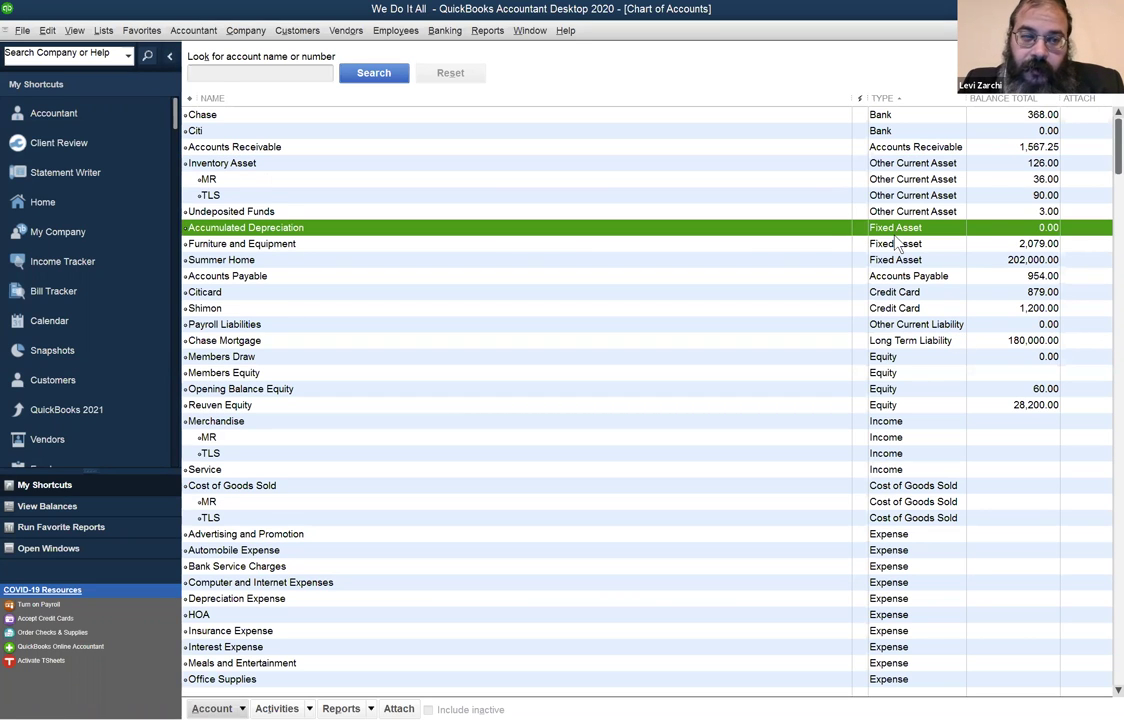
{"action": "left_click", "coordinate": [897, 247]}
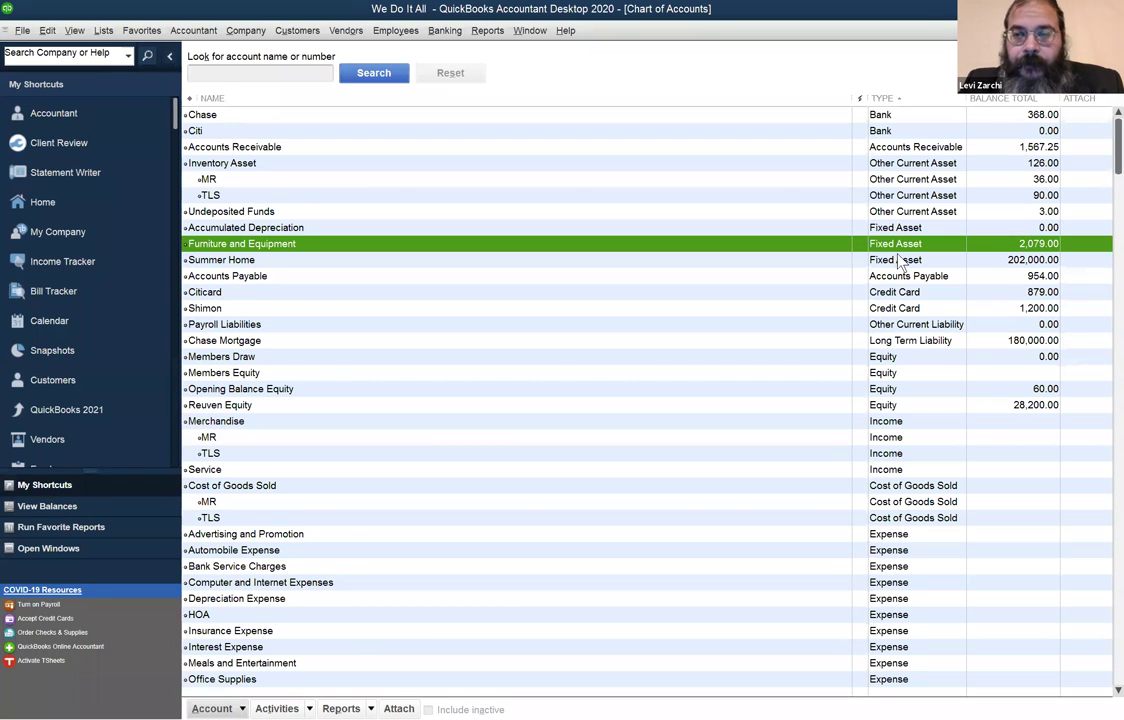
{"action": "left_click", "coordinate": [898, 262]}
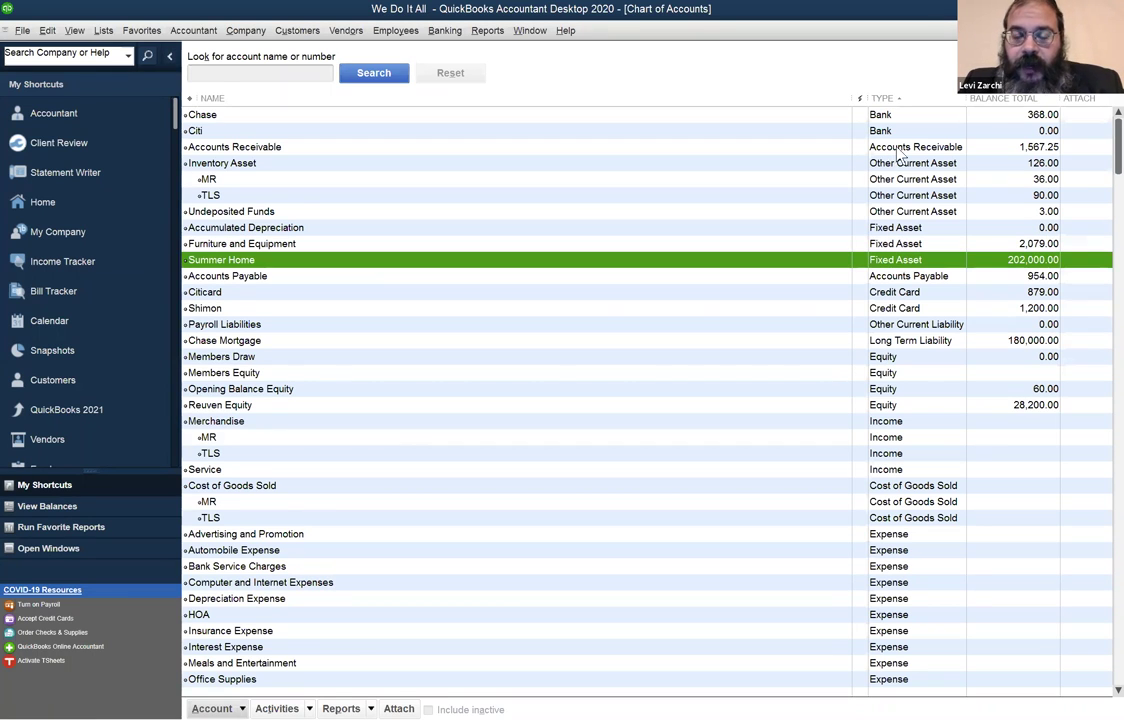
{"action": "scroll", "coordinate": [898, 175], "scroll_direction": "down", "scroll_amount": 2}
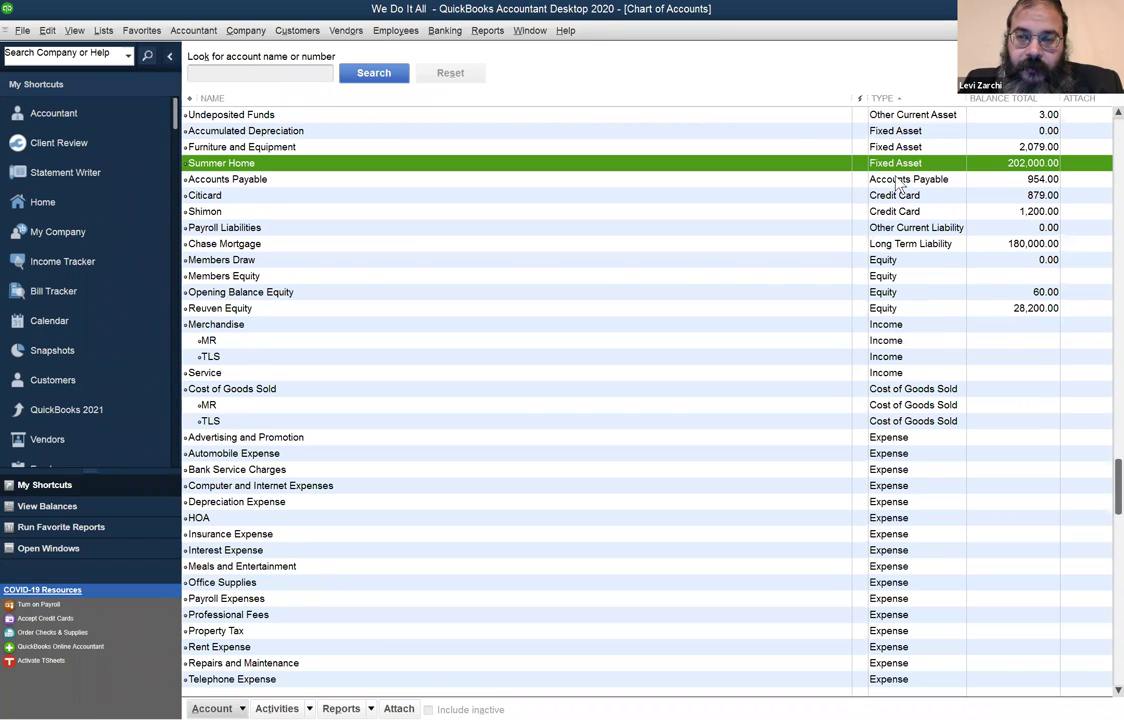
{"action": "left_click", "coordinate": [898, 181]}
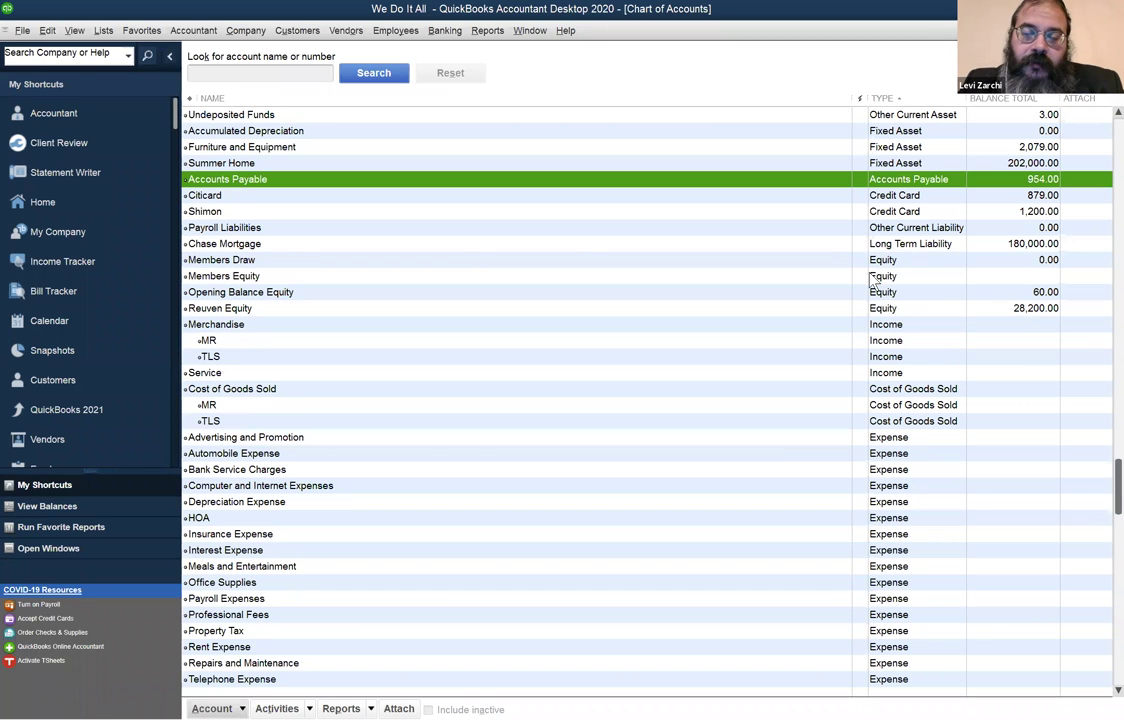
{"action": "scroll", "coordinate": [872, 280], "scroll_direction": "up", "scroll_amount": 2}
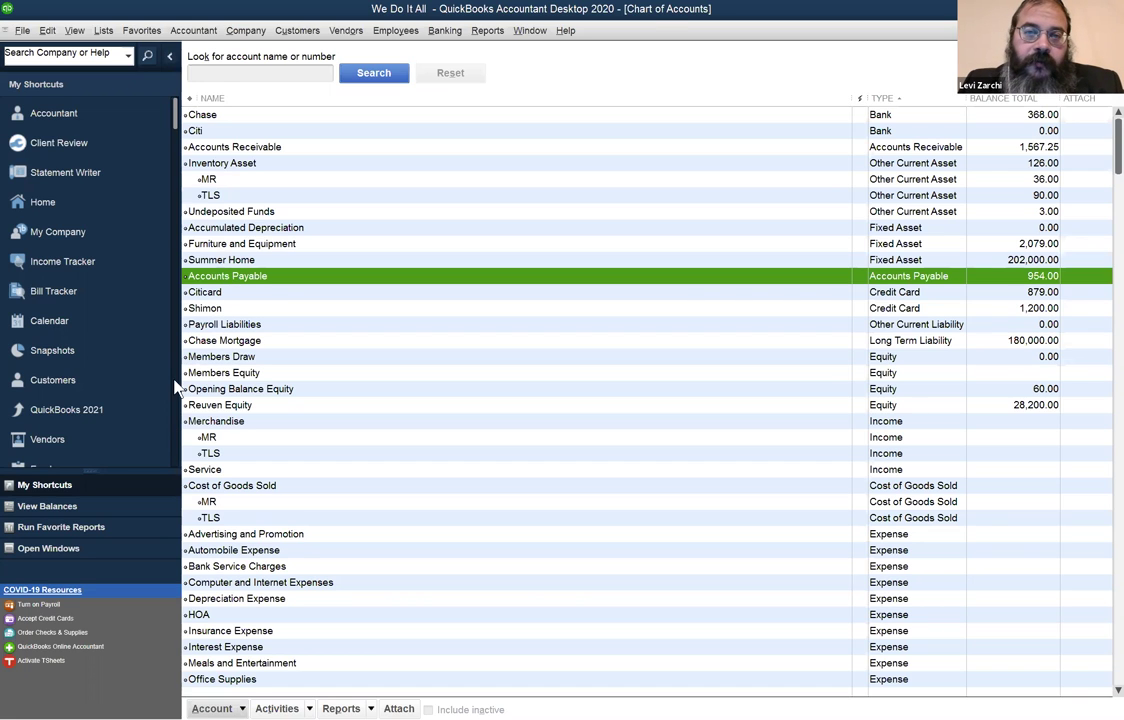
Turn on class tracking for transactions in the company-wide Accounting preferences
{"action": "left_click", "coordinate": [532, 31]}
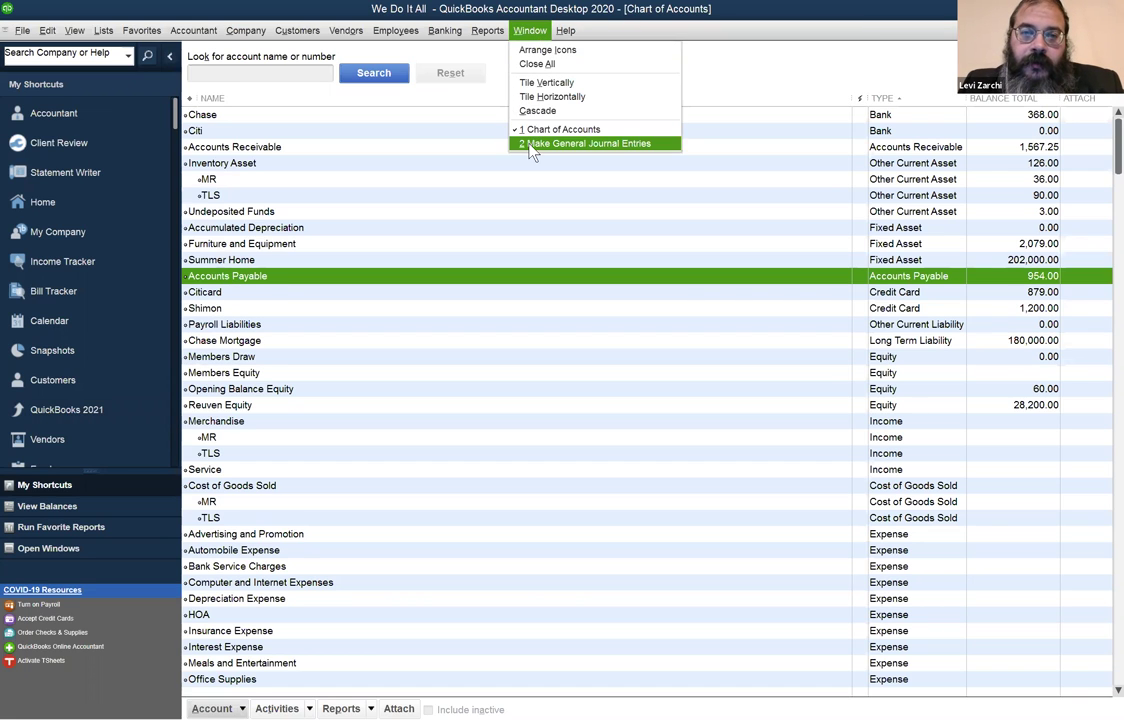
{"action": "left_click", "coordinate": [58, 36]}
{"action": "left_click", "coordinate": [57, 34]}
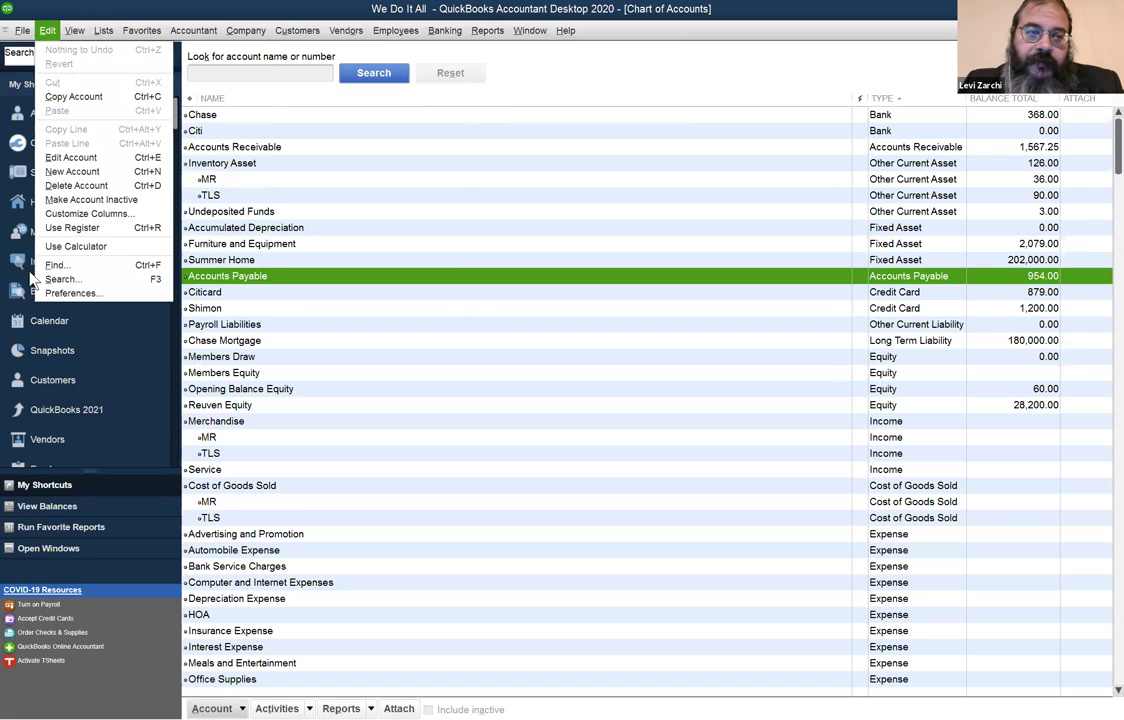
{"action": "left_click", "coordinate": [64, 260]}
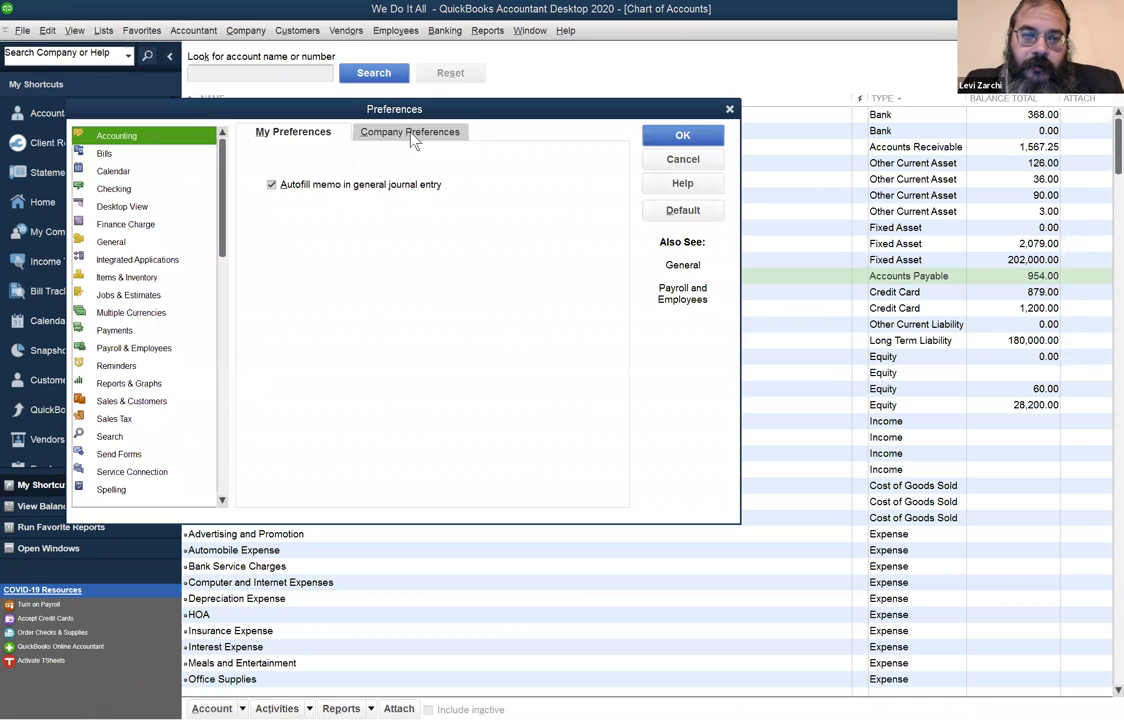
{"action": "left_click", "coordinate": [412, 132]}
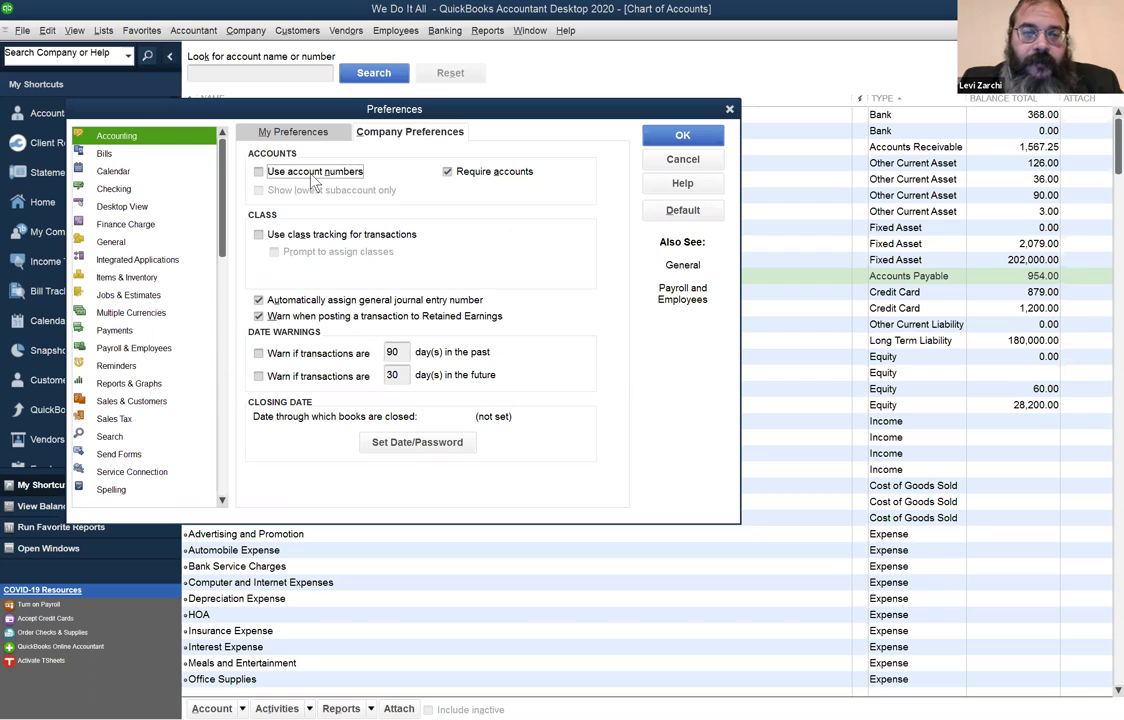
{"action": "left_click", "coordinate": [258, 235]}
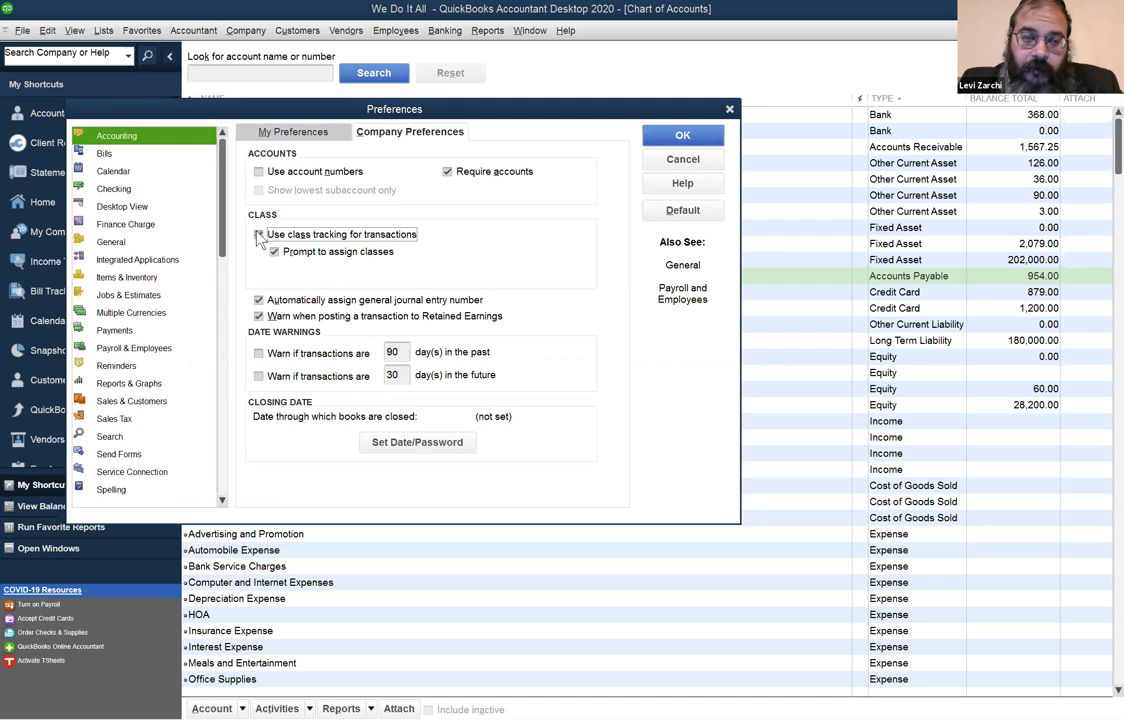
Turn off class tracking for transactions and view the company-wide Bills preferences, closing the dialog without saving
{"action": "left_click", "coordinate": [259, 235]}
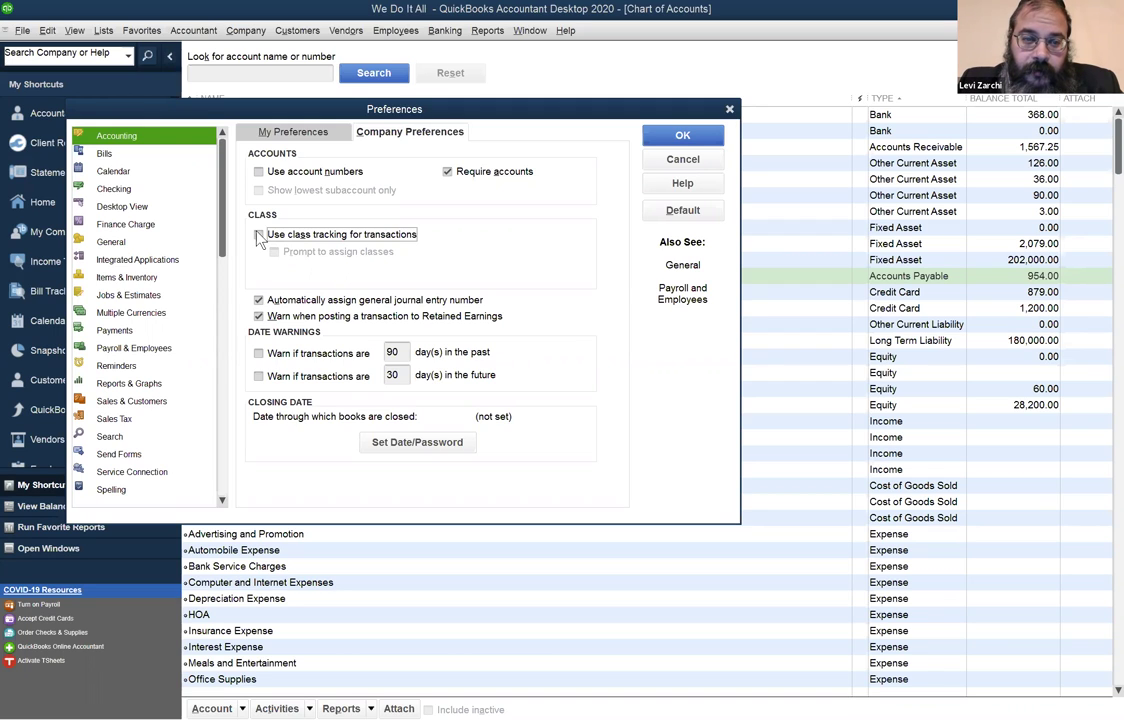
{"action": "left_click", "coordinate": [259, 235]}
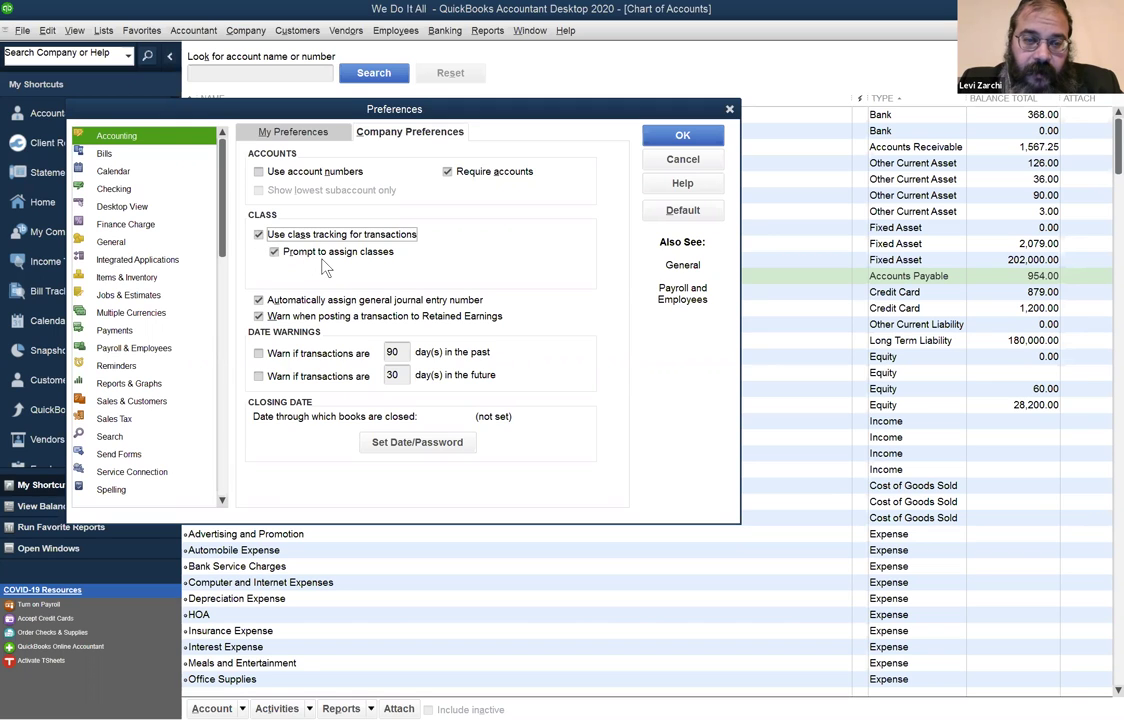
{"action": "left_click", "coordinate": [258, 235]}
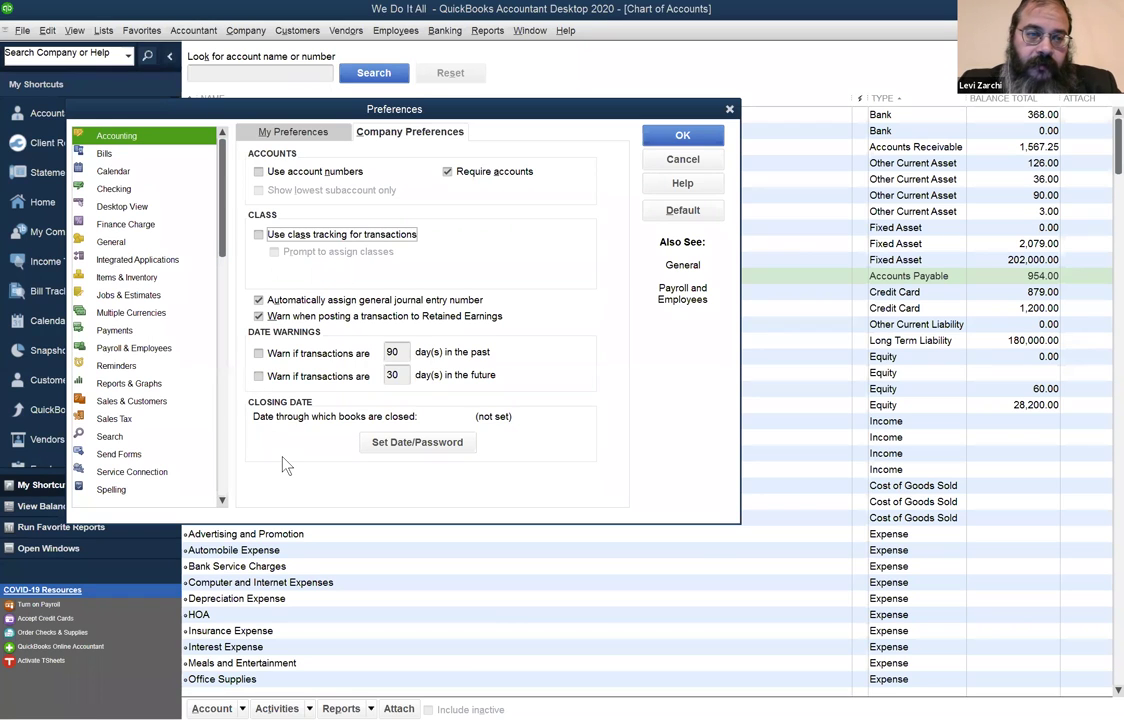
{"action": "left_click", "coordinate": [150, 155]}
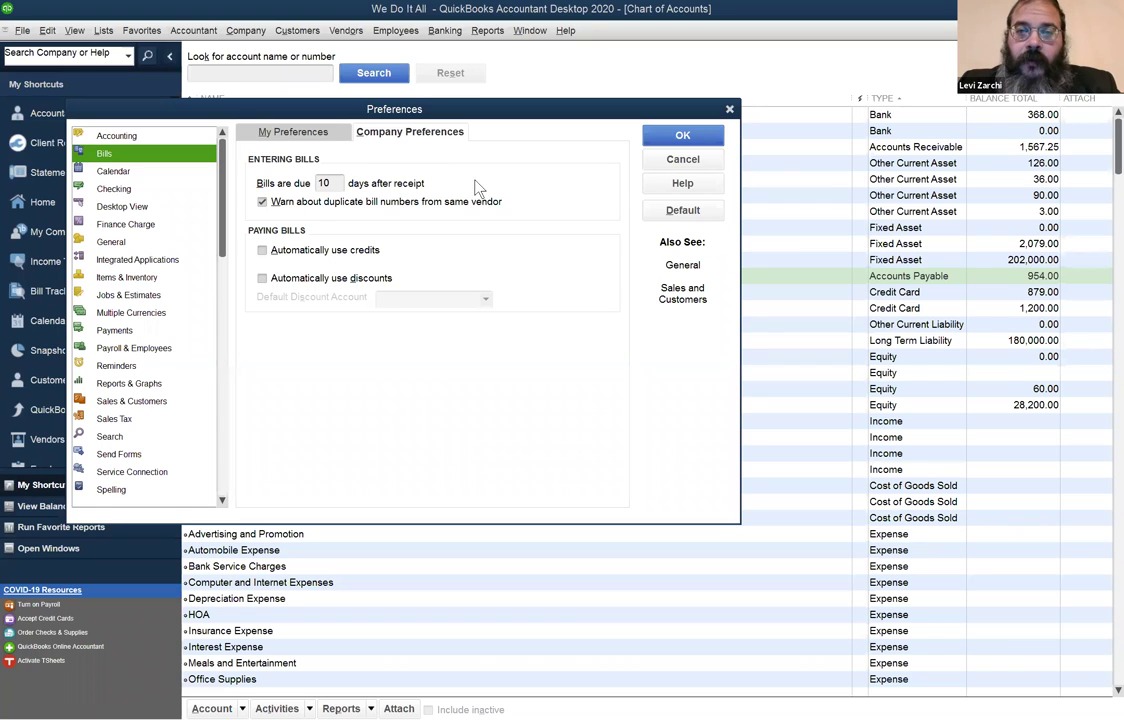
{"action": "left_click", "coordinate": [683, 160]}
Show all unpaid bills in Pay Bills, select the 100.00 Mekor Haseforim bill and open it to check its bill and due dates
{"action": "left_click", "coordinate": [346, 30]}
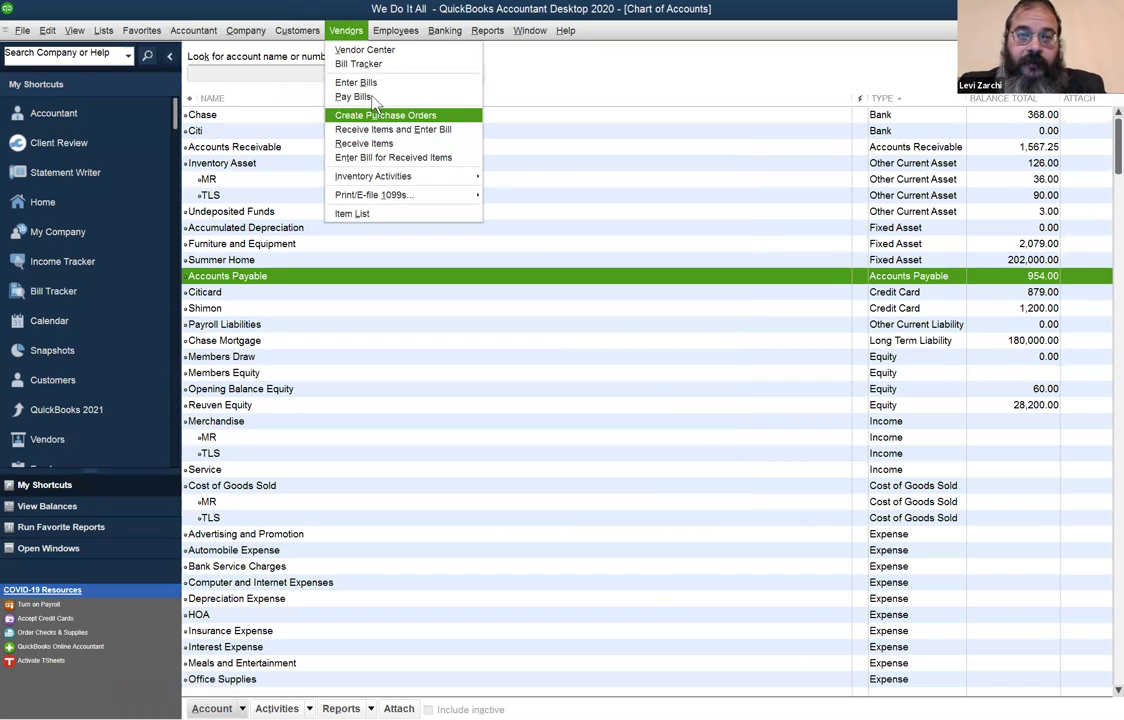
{"action": "key", "text": "Escape"}
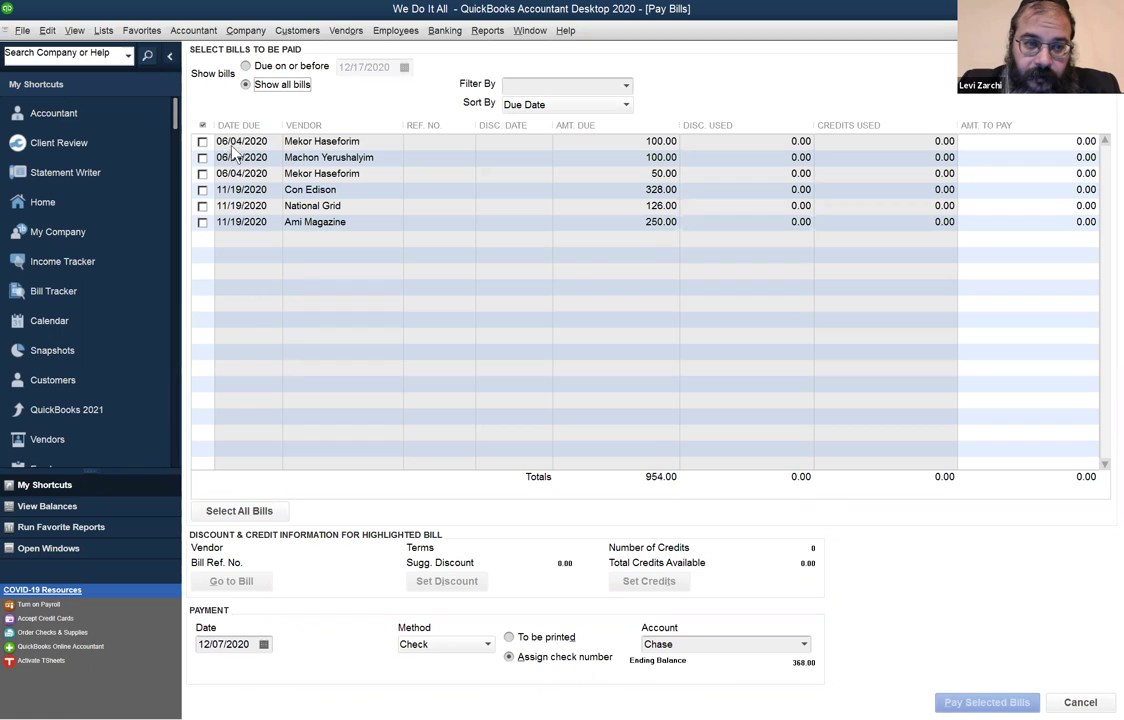
{"action": "left_click", "coordinate": [202, 142]}
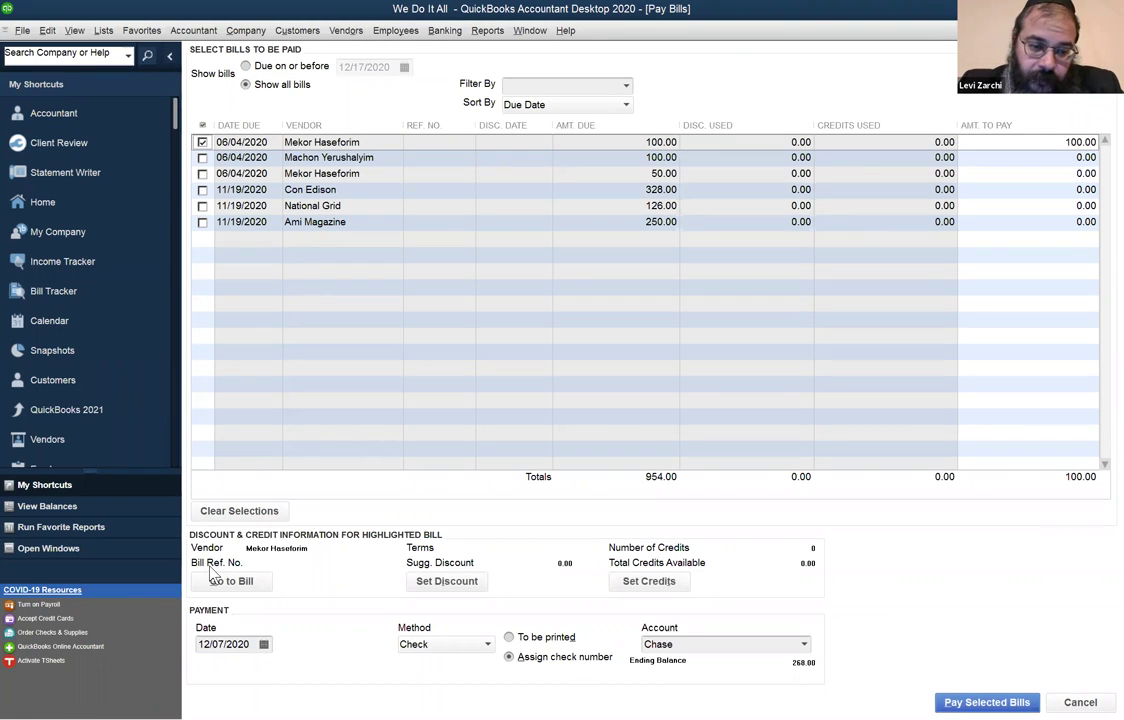
{"action": "left_click", "coordinate": [259, 580]}
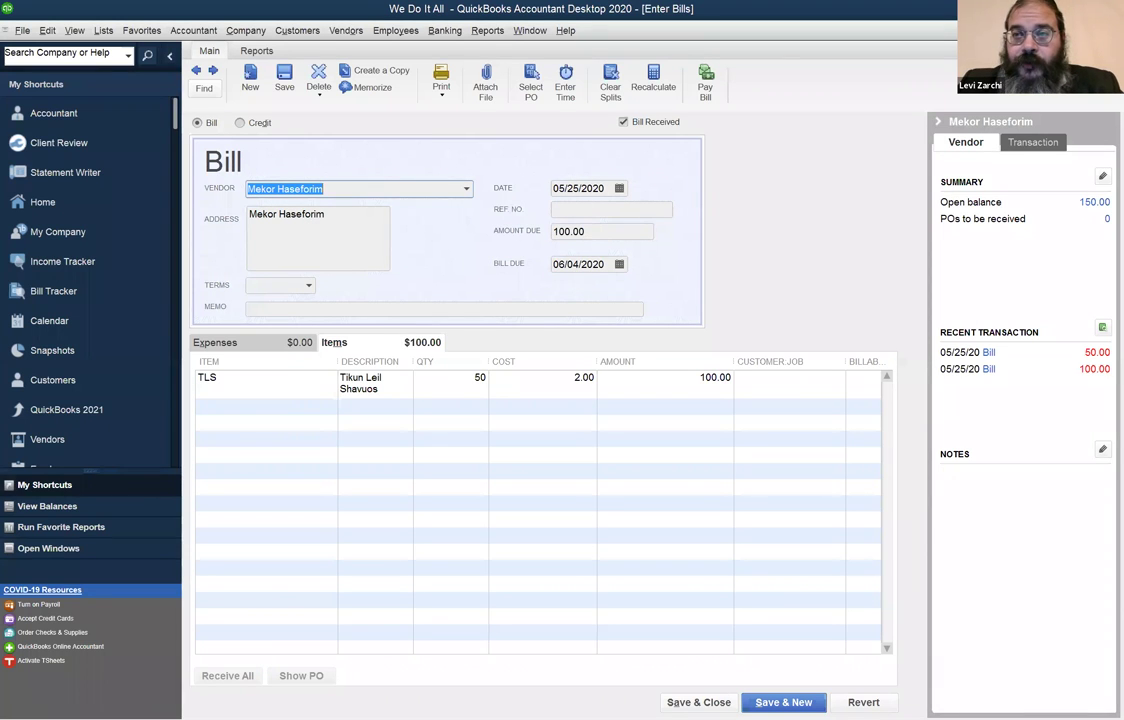
{"action": "left_click", "coordinate": [705, 80]}
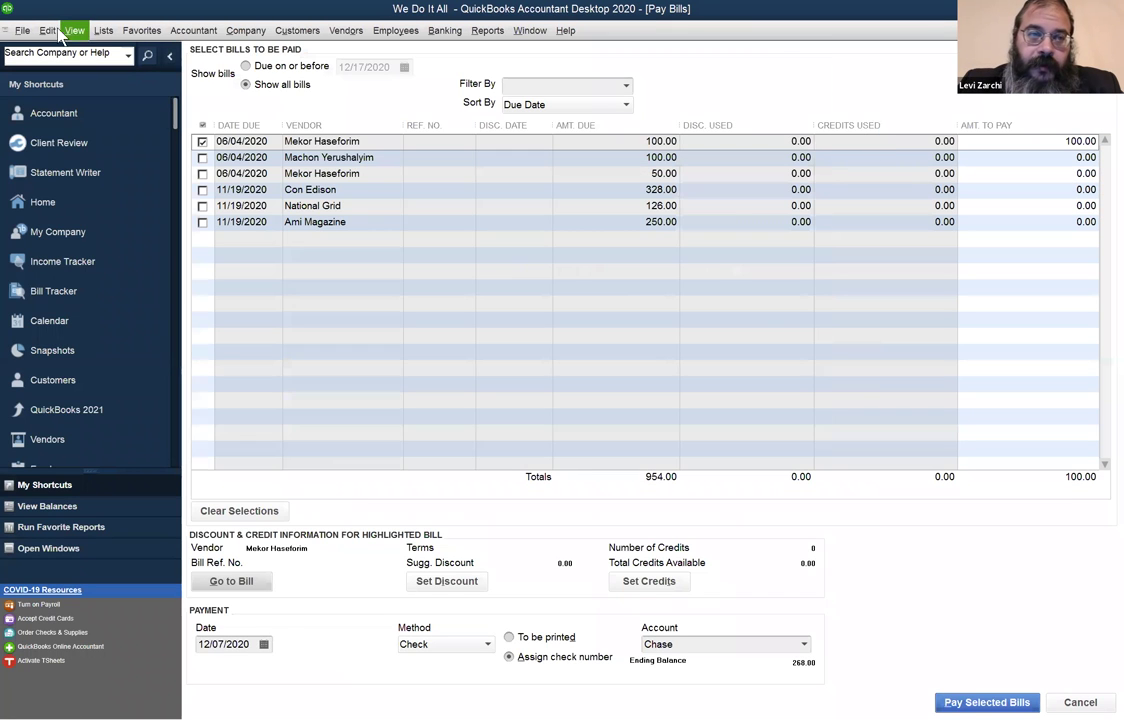
Review the default bill due days in the company-wide Bills preferences and close them without changes
{"action": "left_click", "coordinate": [47, 30]}
{"action": "left_click", "coordinate": [95, 222]}
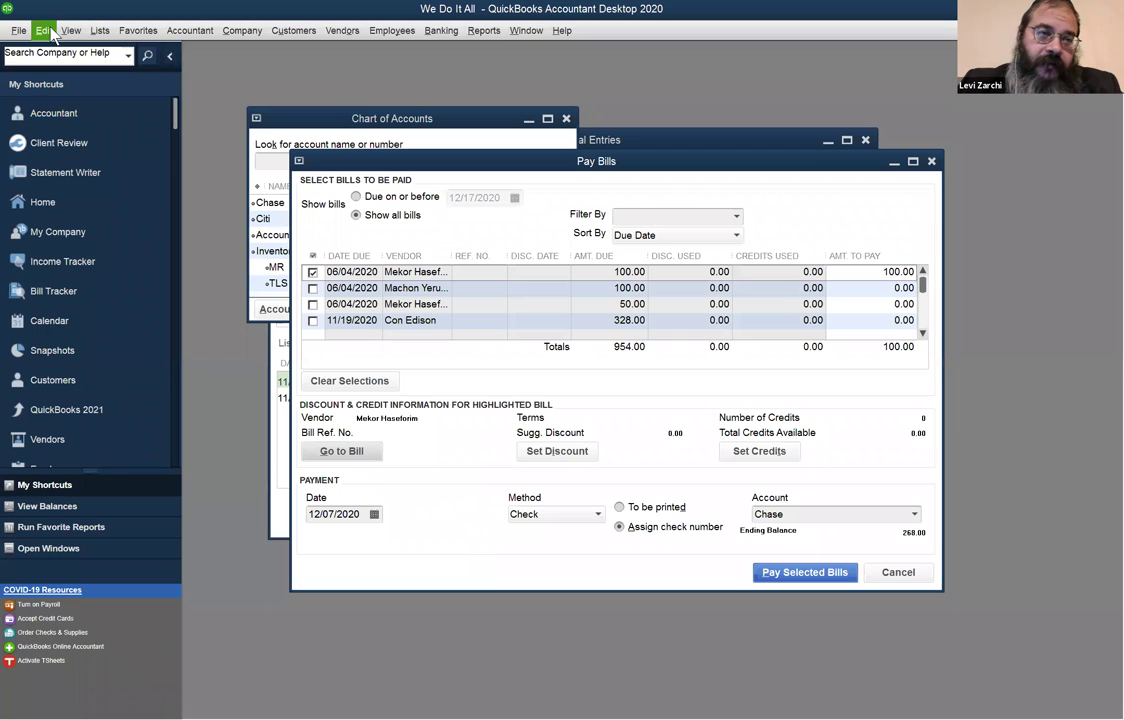
{"action": "left_click", "coordinate": [44, 30]}
{"action": "left_click", "coordinate": [64, 224]}
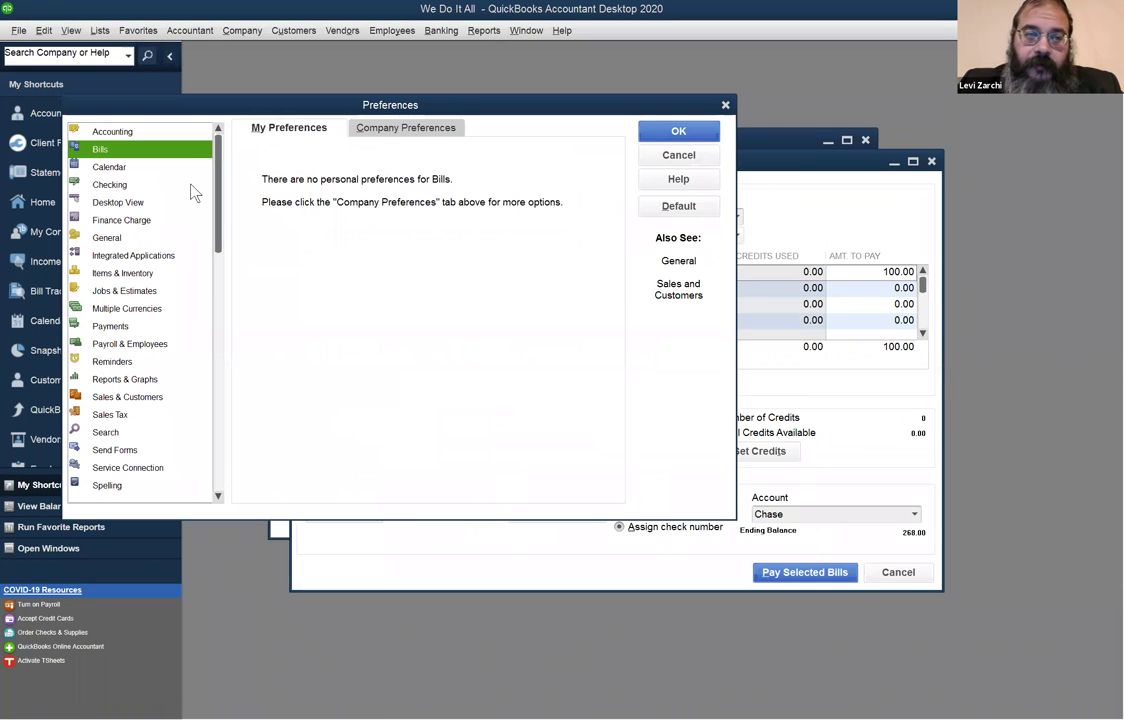
{"action": "left_click", "coordinate": [380, 127]}
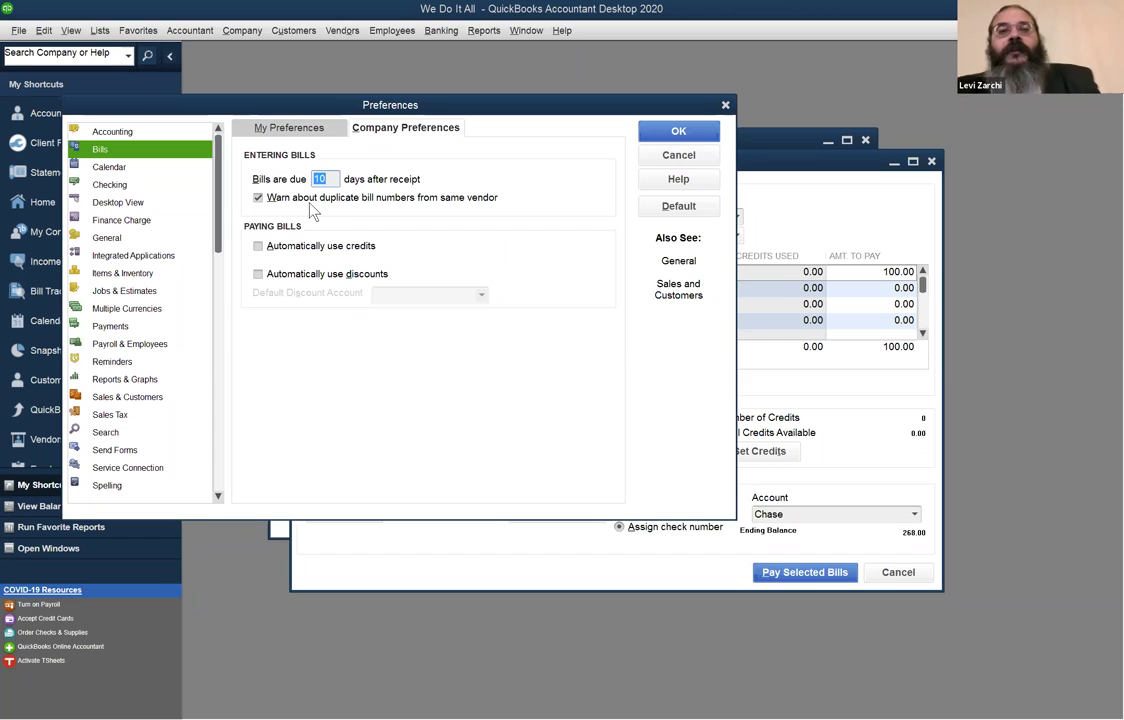
{"action": "left_click", "coordinate": [673, 167]}
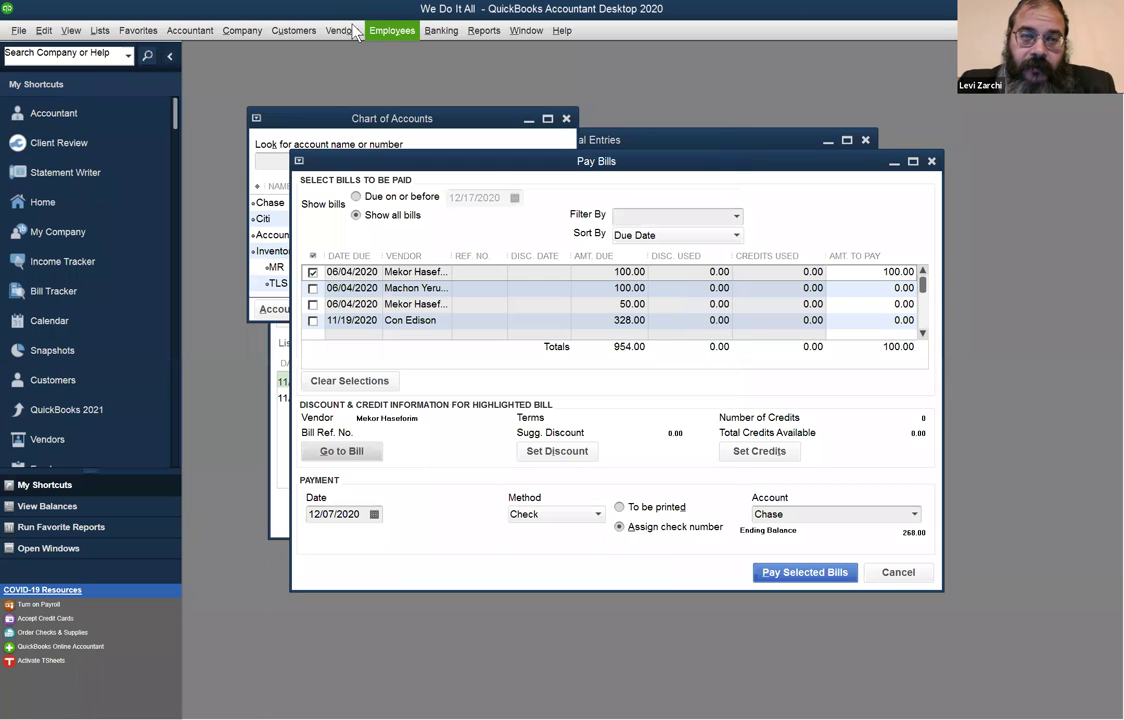
Examine the reference number field of the selected Mekor Haseforim bill and the duplicate bill number warning in the company-wide Bills preferences
{"action": "left_click", "coordinate": [330, 452]}
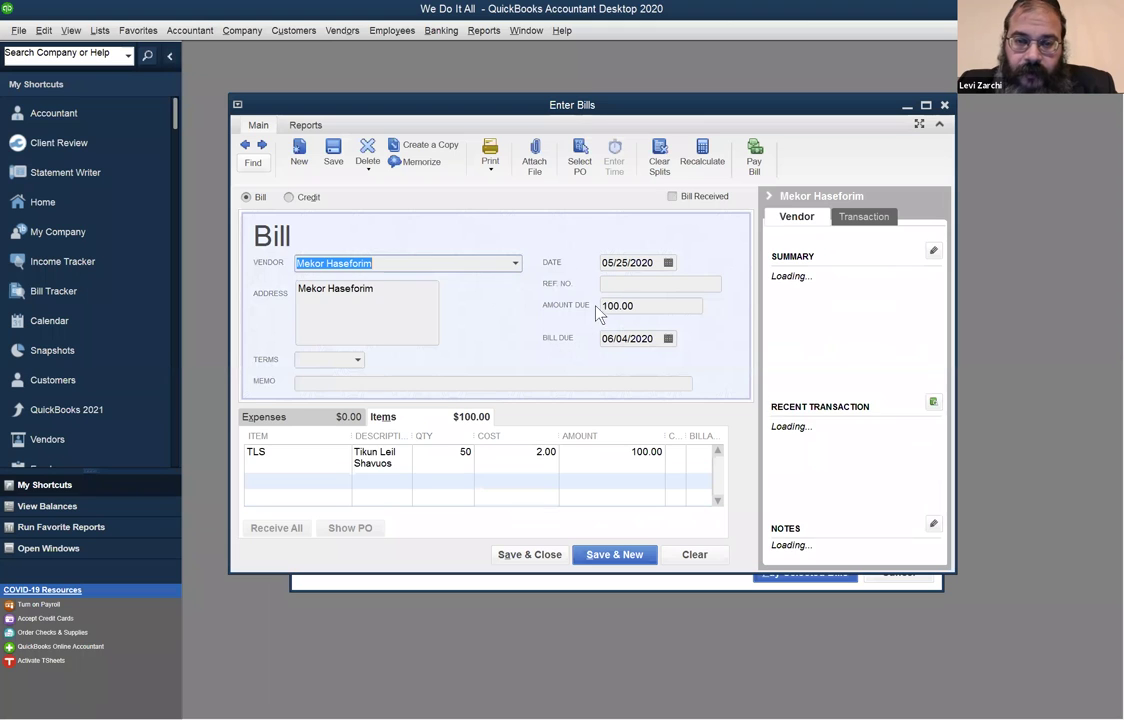
{"action": "left_click", "coordinate": [615, 282]}
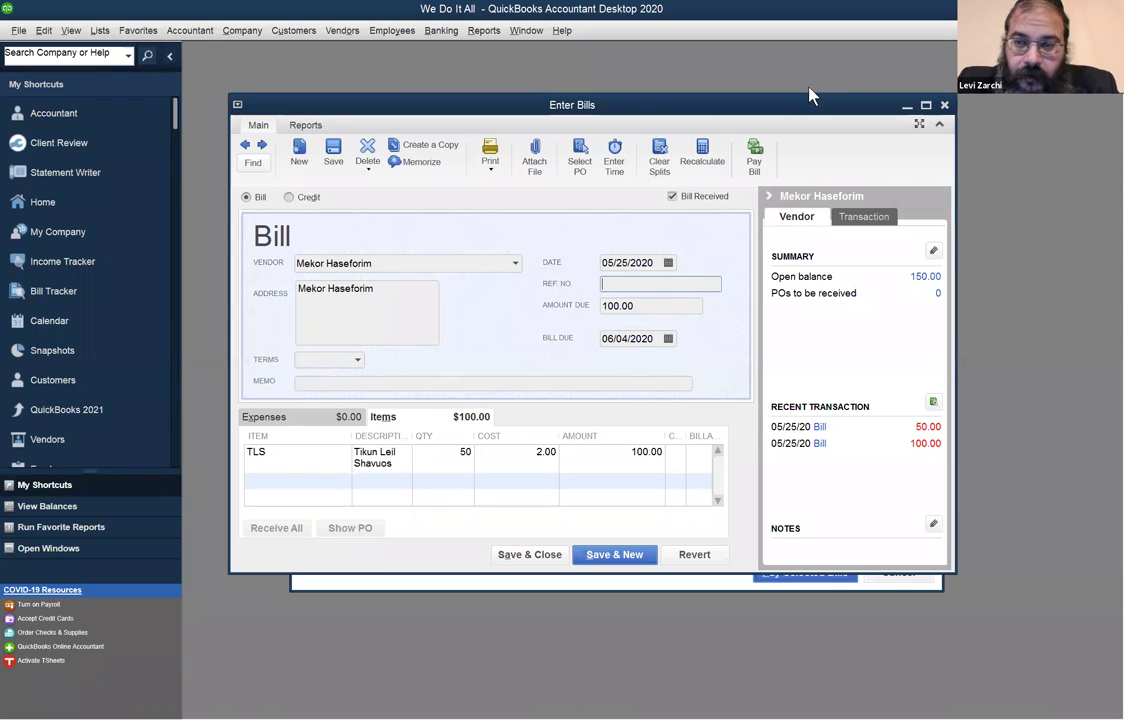
{"action": "left_click", "coordinate": [44, 30]}
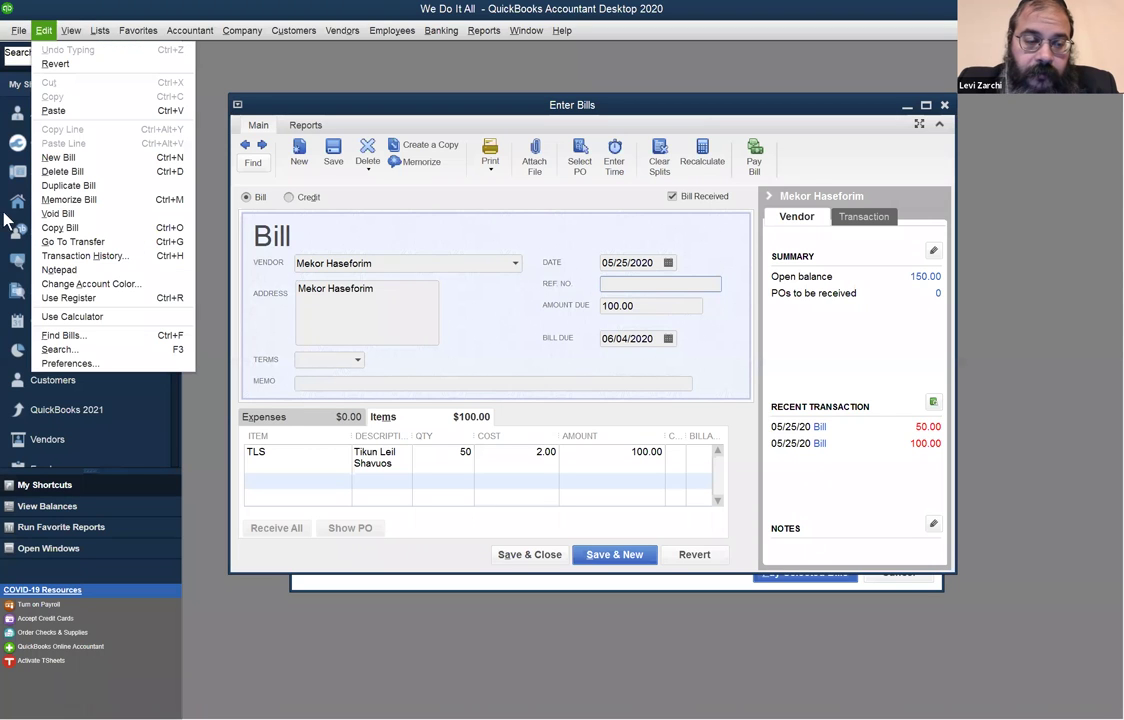
{"action": "left_click", "coordinate": [78, 364]}
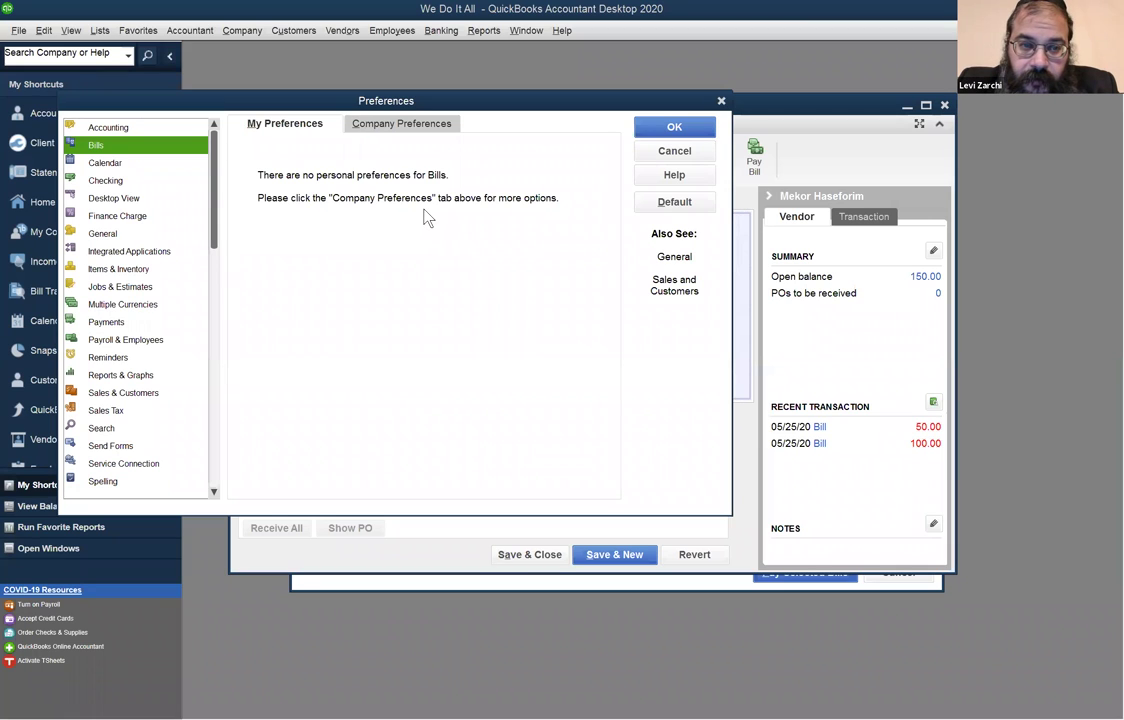
{"action": "left_click", "coordinate": [395, 126]}
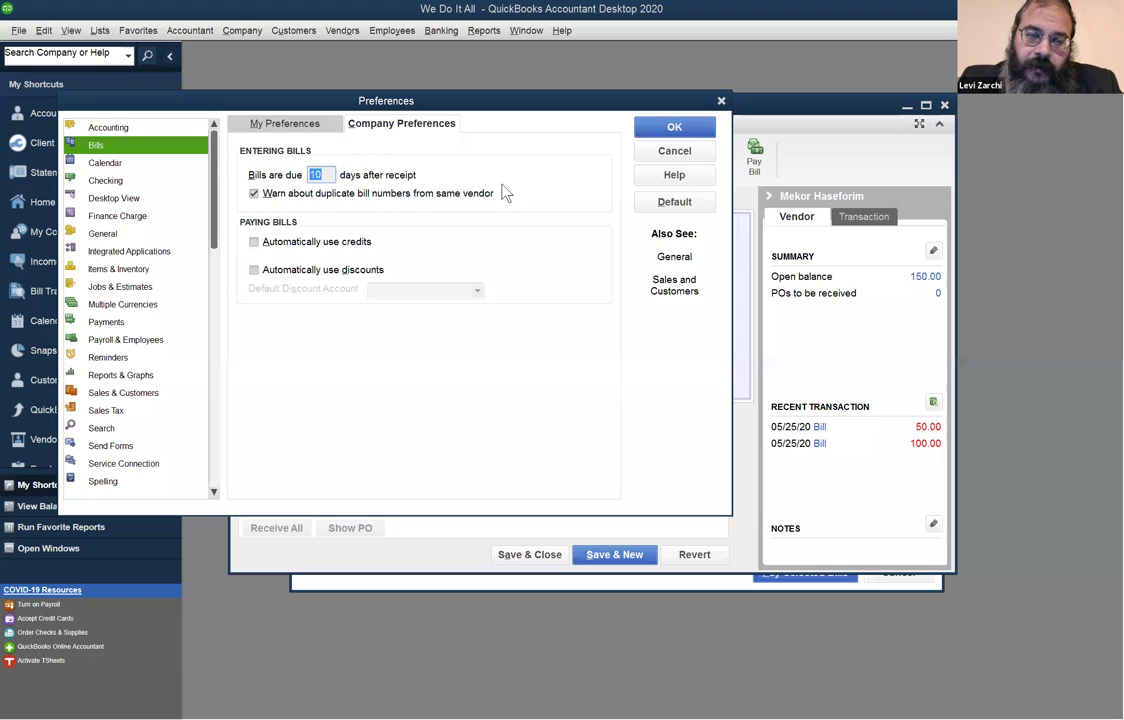
{"action": "left_click", "coordinate": [721, 102]}
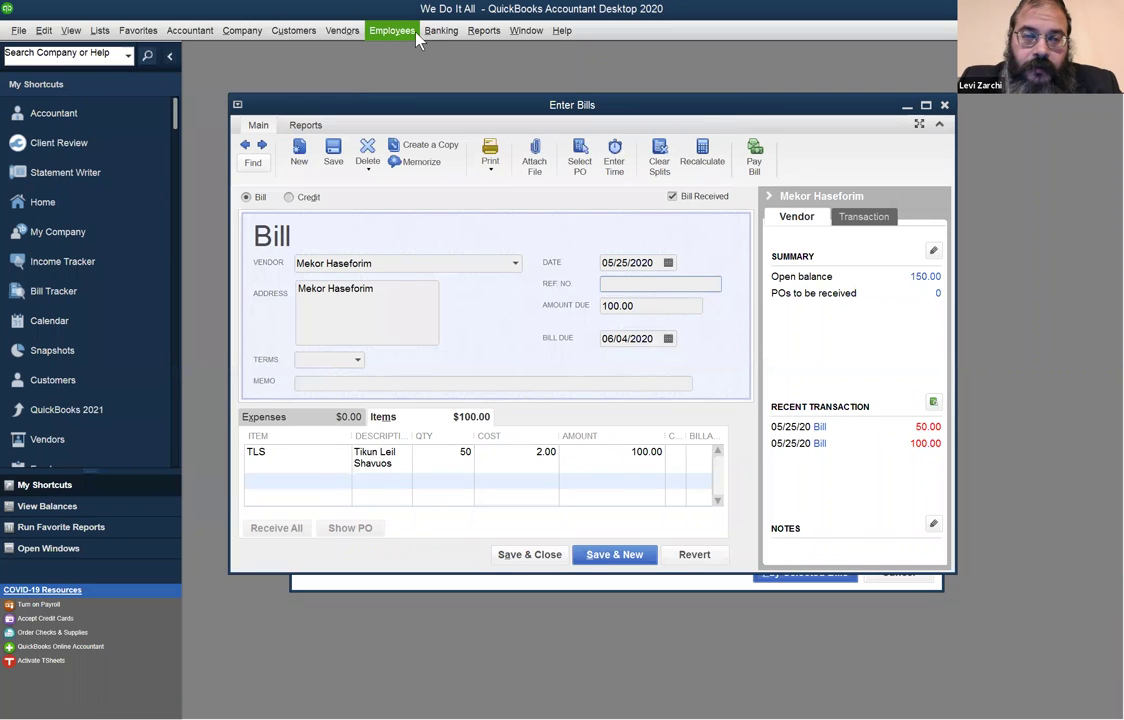
Return to Pay Bills and clear and reselect the 100.00 Mekor Haseforim bill, checking its discount and credit options
{"action": "left_click", "coordinate": [416, 38]}
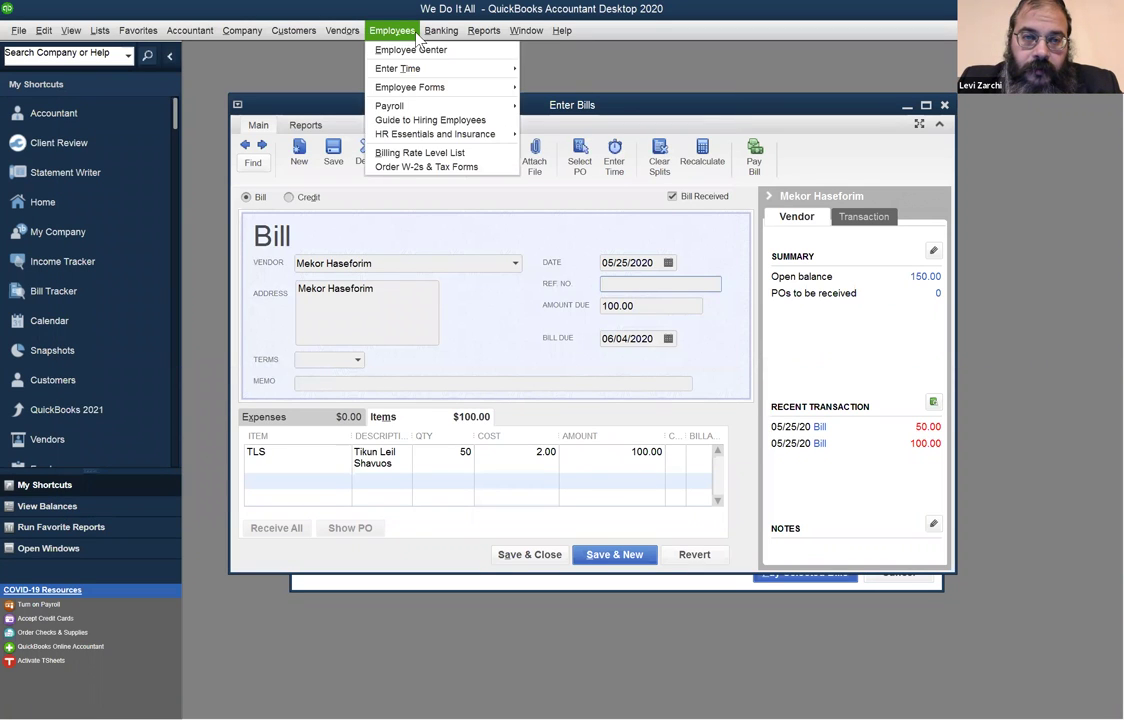
{"action": "left_click", "coordinate": [306, 36]}
{"action": "mouse_move", "coordinate": [342, 31]}
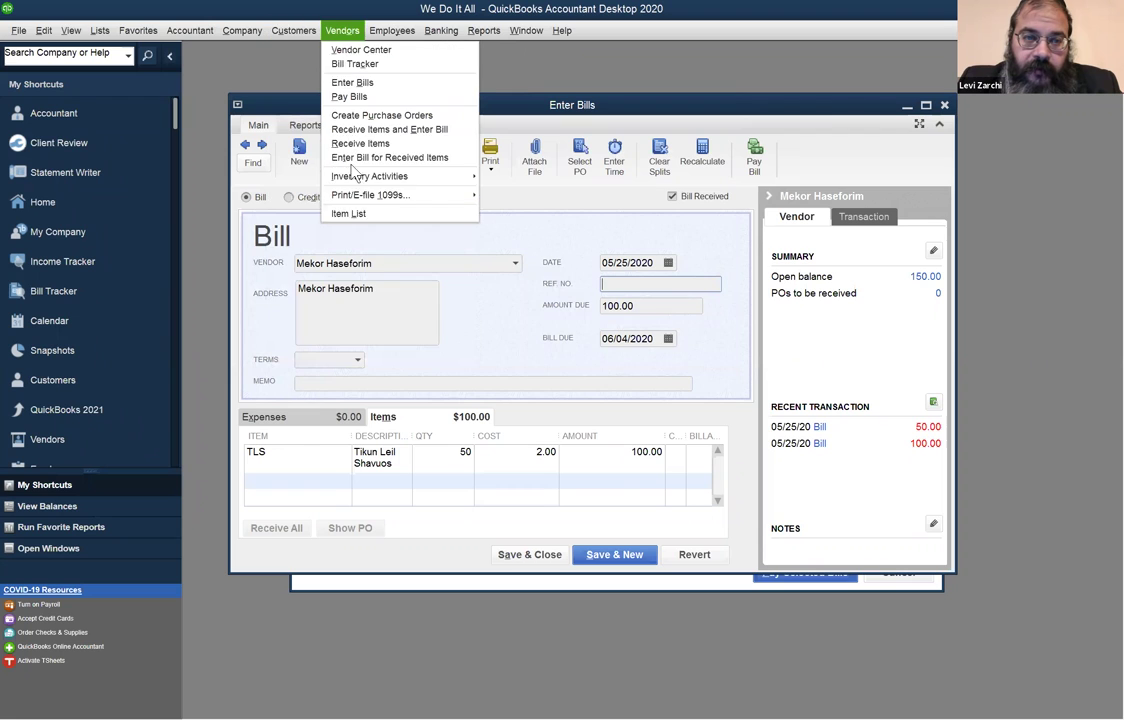
{"action": "left_click", "coordinate": [349, 96]}
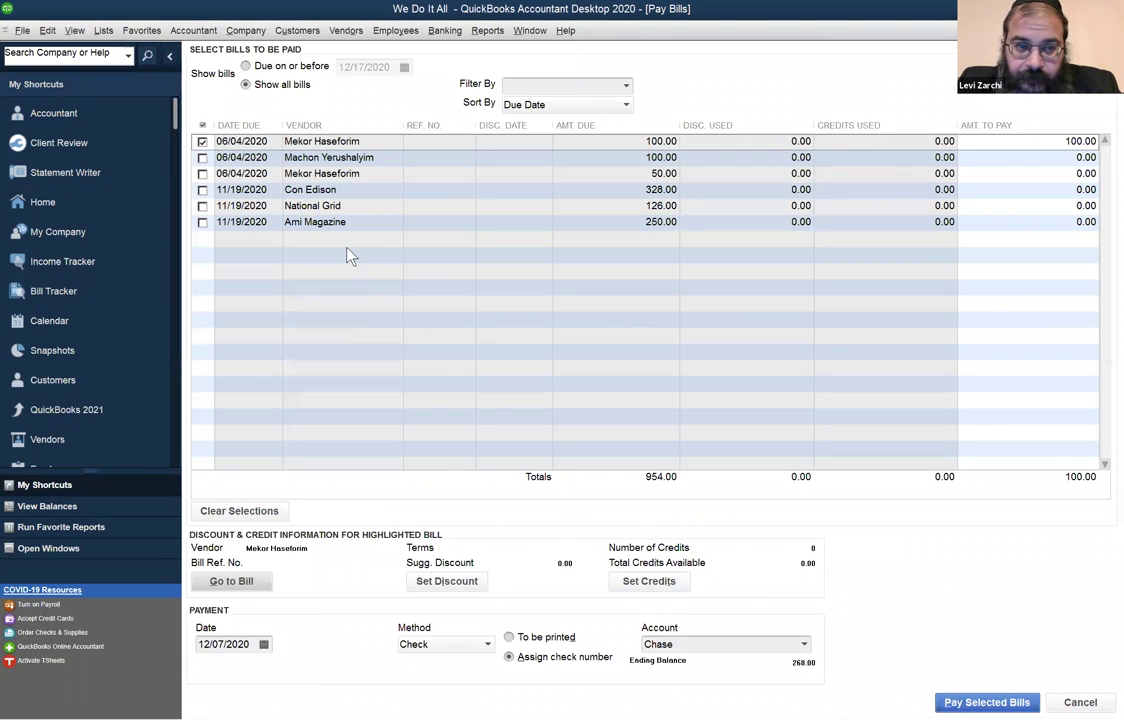
{"action": "left_click", "coordinate": [202, 143]}
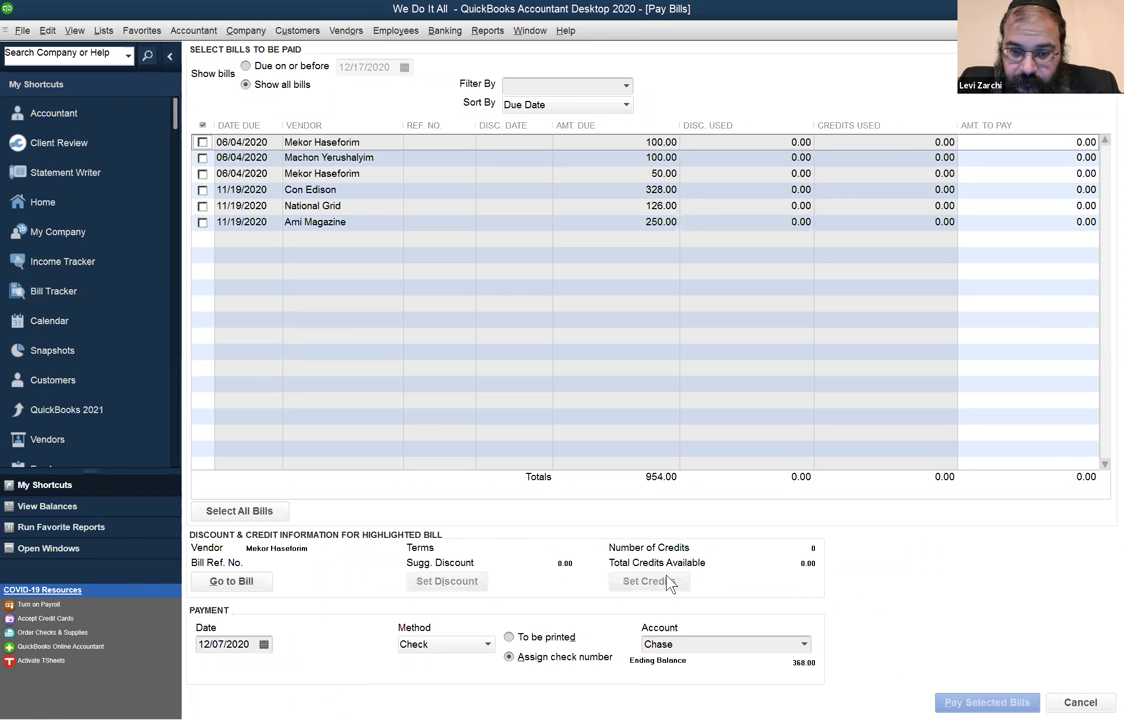
{"action": "left_click", "coordinate": [242, 143]}
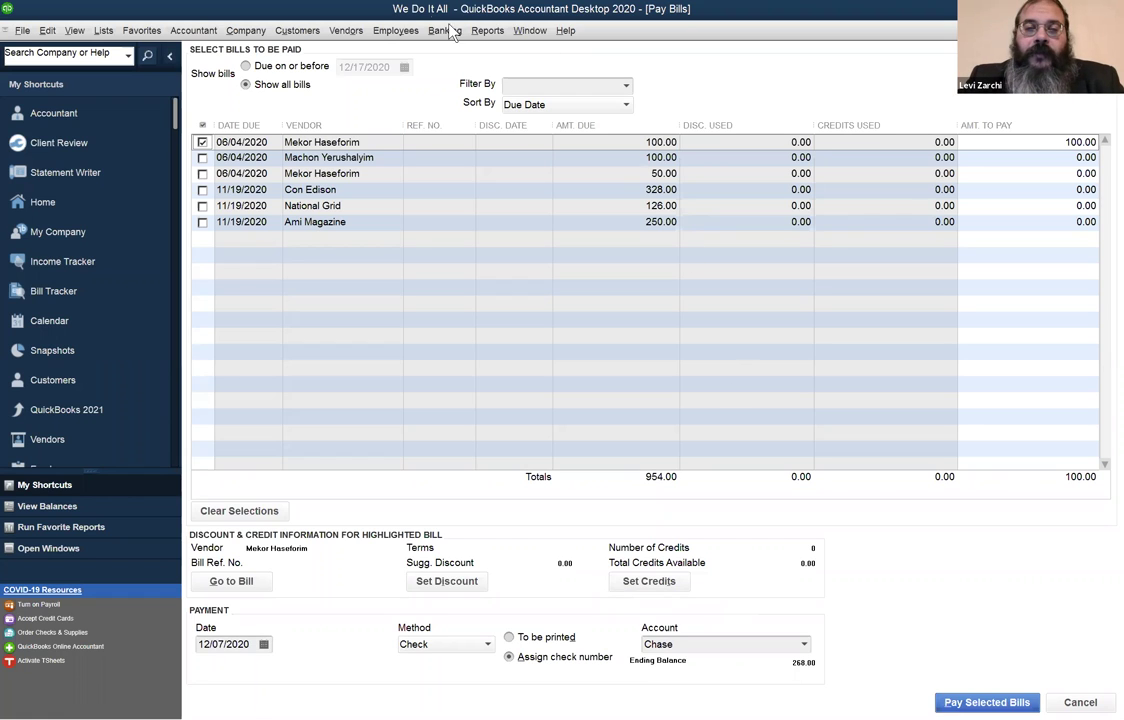
Review the bill-paying options in the company-wide Bills preferences, keeping the list of bills visible above the dialog
{"action": "left_click", "coordinate": [531, 31]}
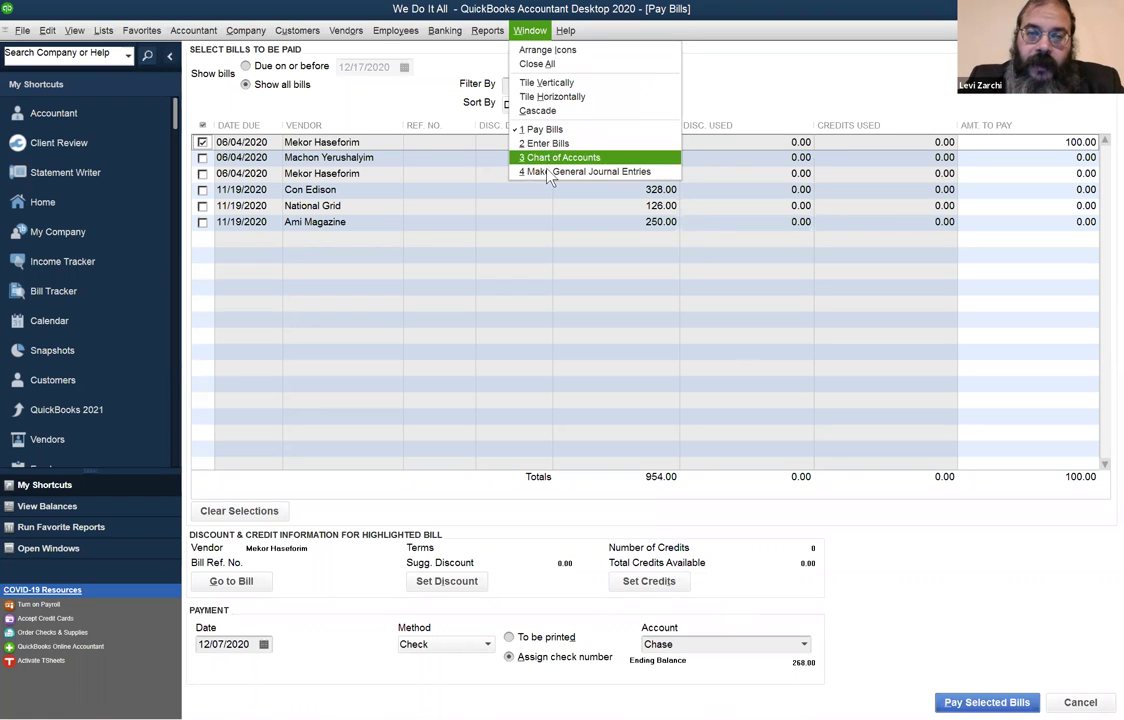
{"action": "key", "text": "Escape"}
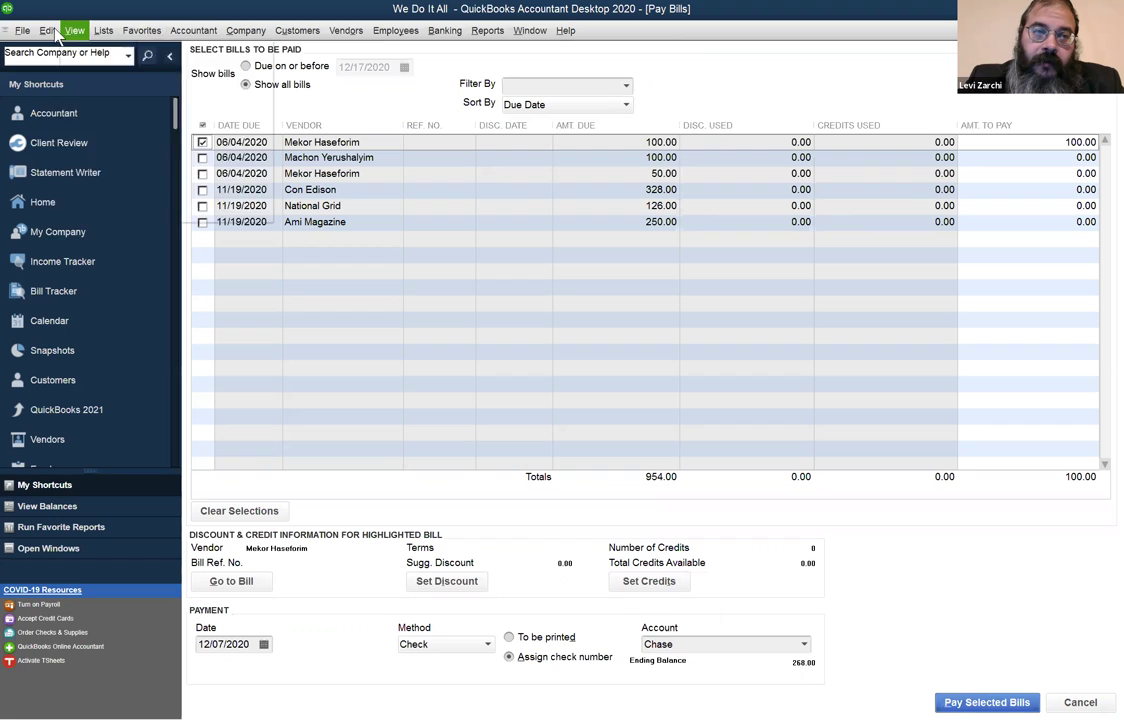
{"action": "left_click", "coordinate": [50, 31]}
{"action": "left_click", "coordinate": [112, 228]}
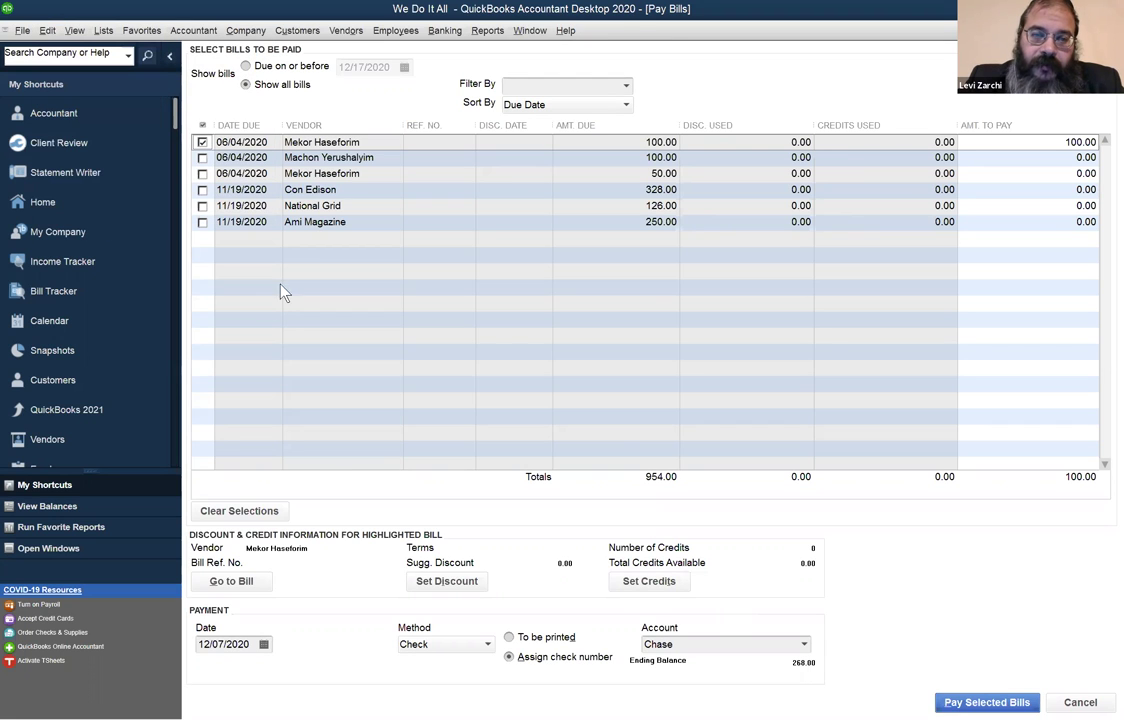
{"action": "left_click", "coordinate": [397, 119]}
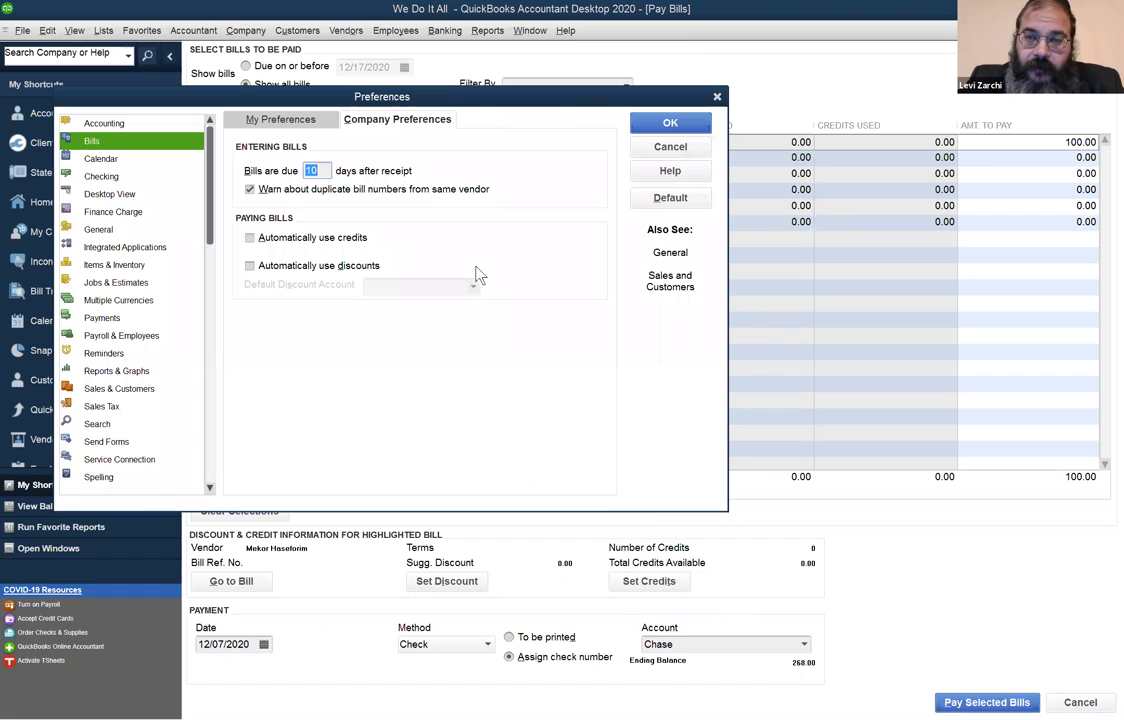
{"action": "left_click_drag", "start_coordinate": [567, 97], "coordinate": [580, 271]}
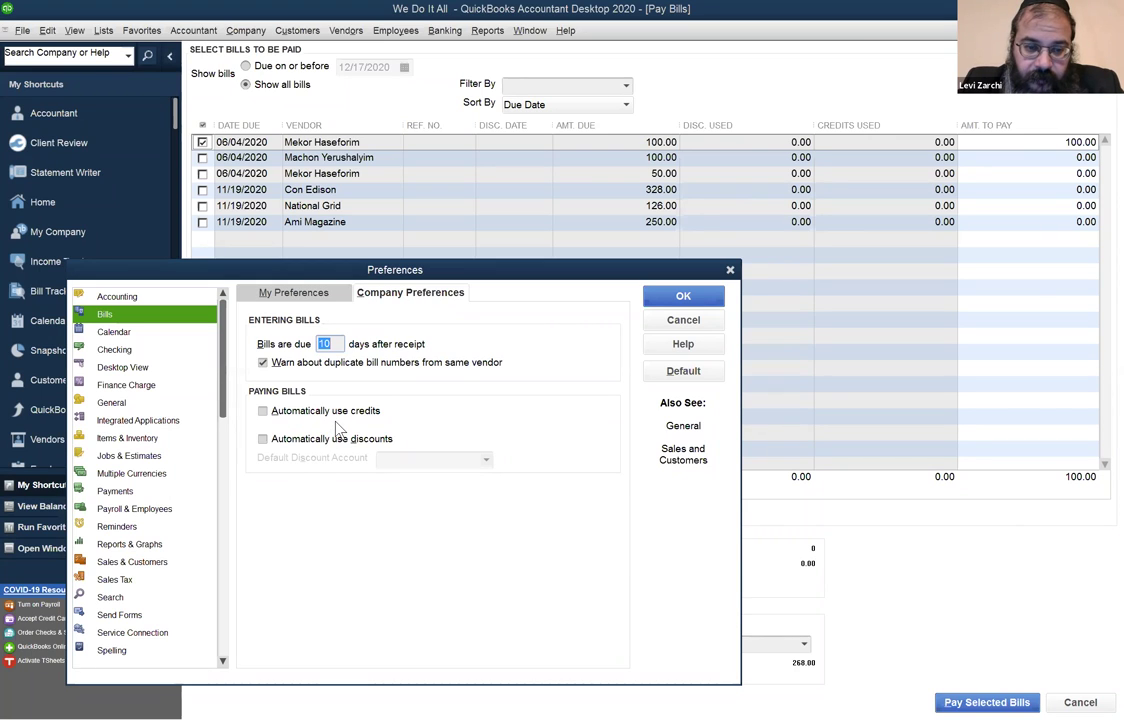
Turn on automatic use of discounts, browse the accounts offered as default discount account, and turn the option off again
{"action": "left_click", "coordinate": [288, 443]}
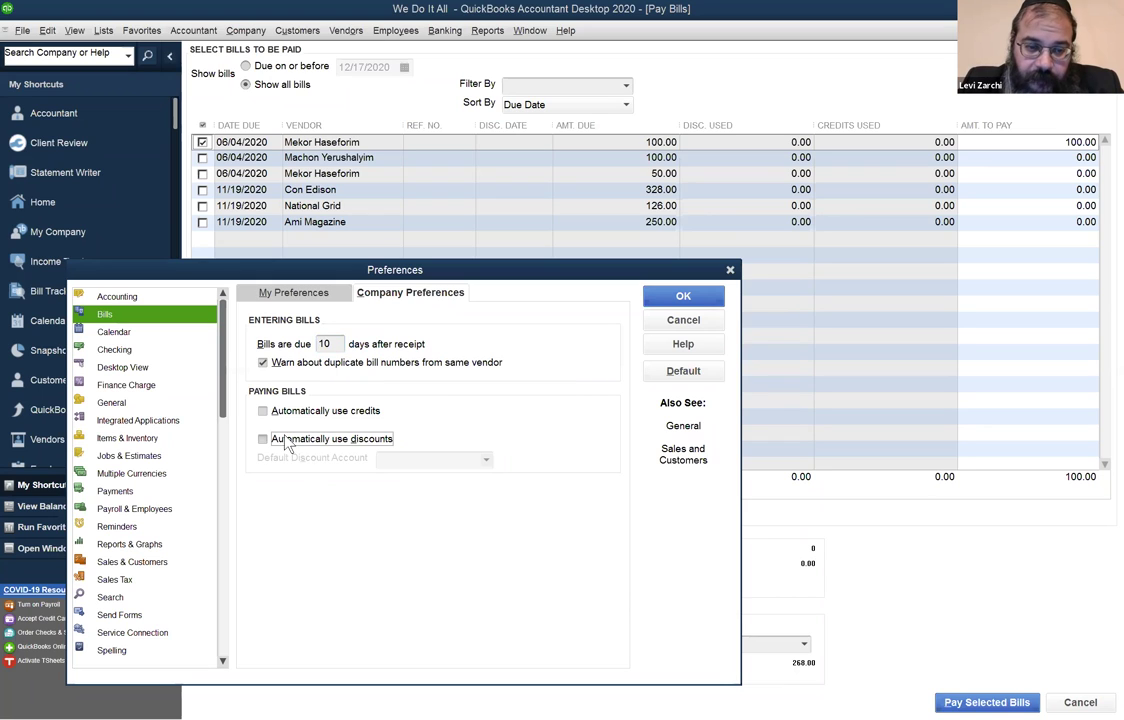
{"action": "left_click", "coordinate": [288, 443]}
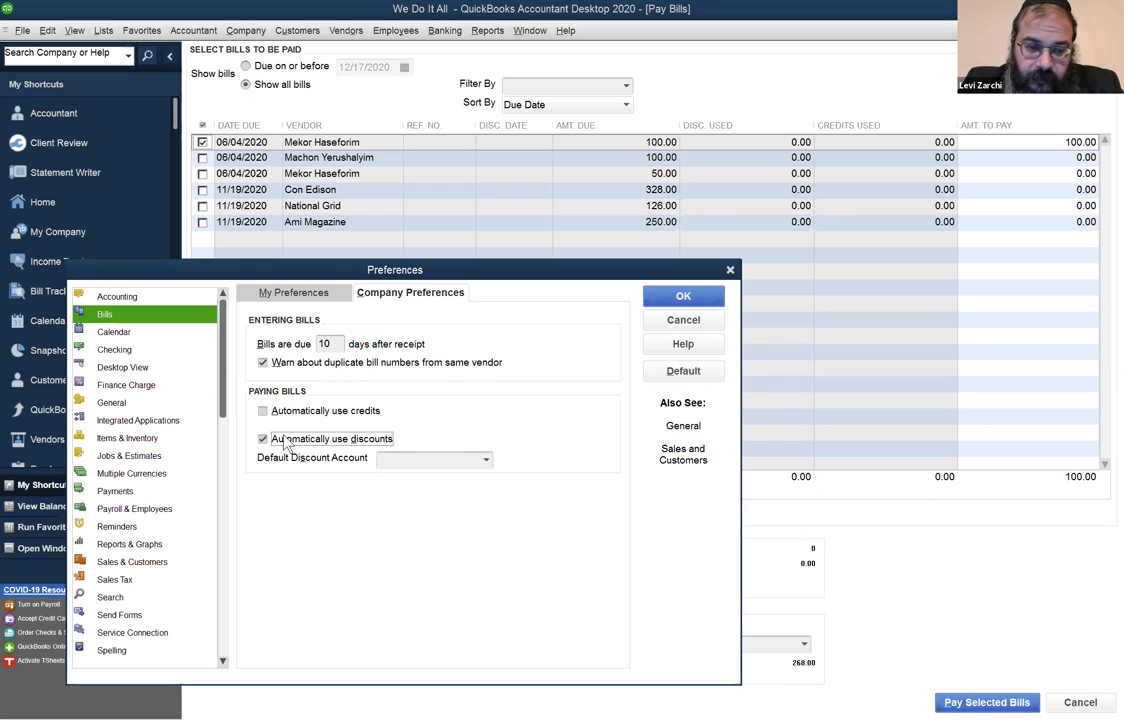
{"action": "left_click", "coordinate": [487, 461]}
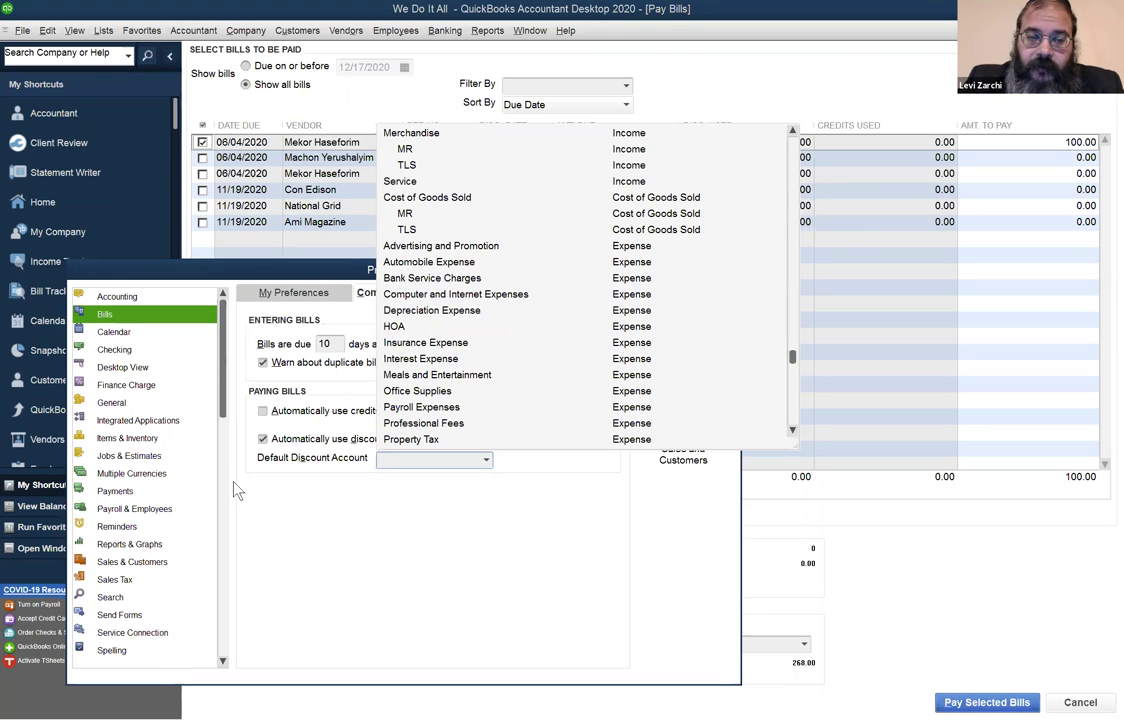
{"action": "left_click", "coordinate": [262, 438]}
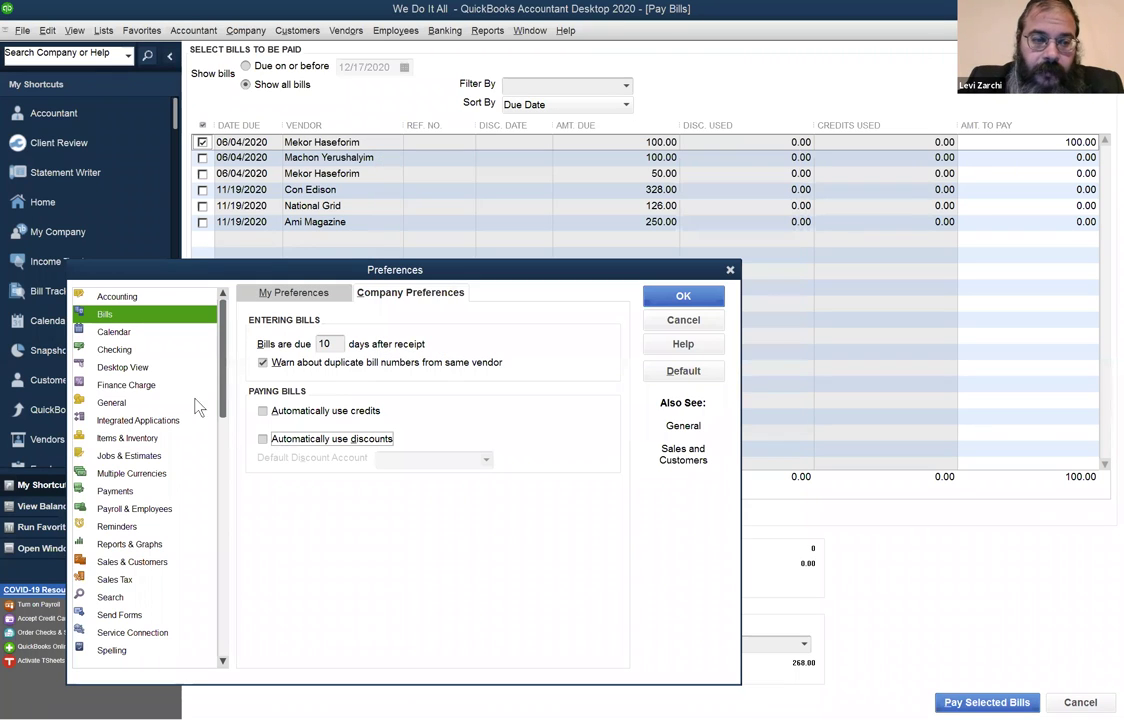
Review the company-wide Calendar and Checking preferences, shift the dialog up over the bill list, and view the personal Checking preferences
{"action": "left_click", "coordinate": [133, 334]}
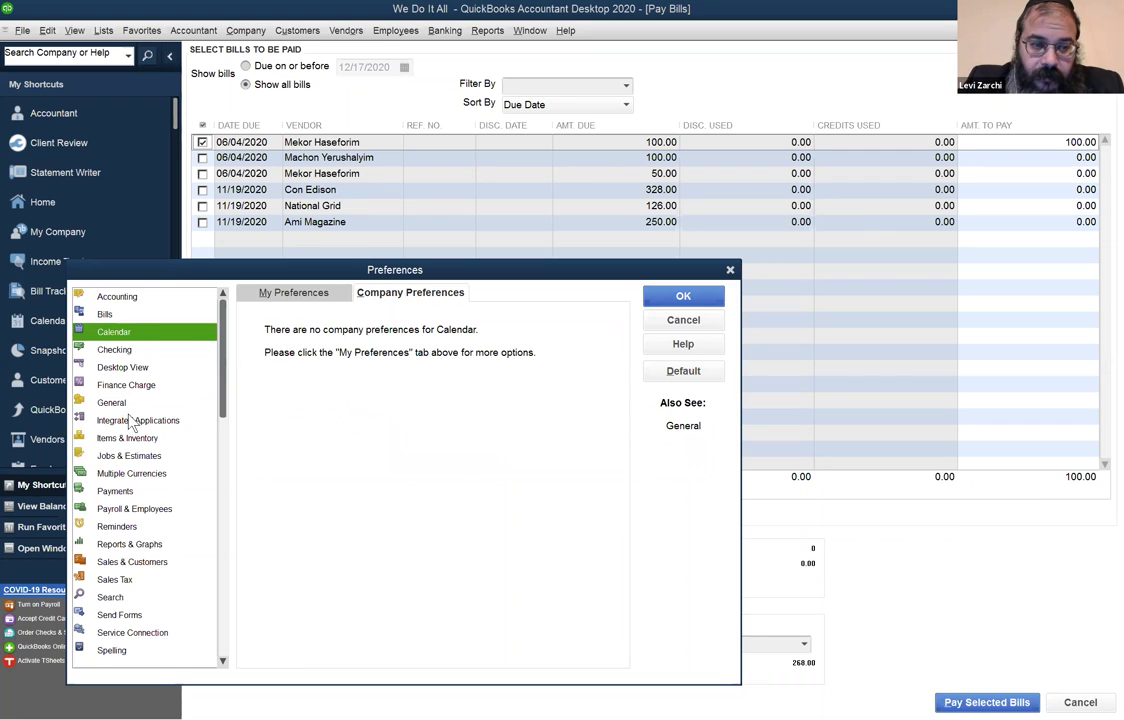
{"action": "scroll", "coordinate": [116, 372], "scroll_direction": "down", "scroll_amount": 1}
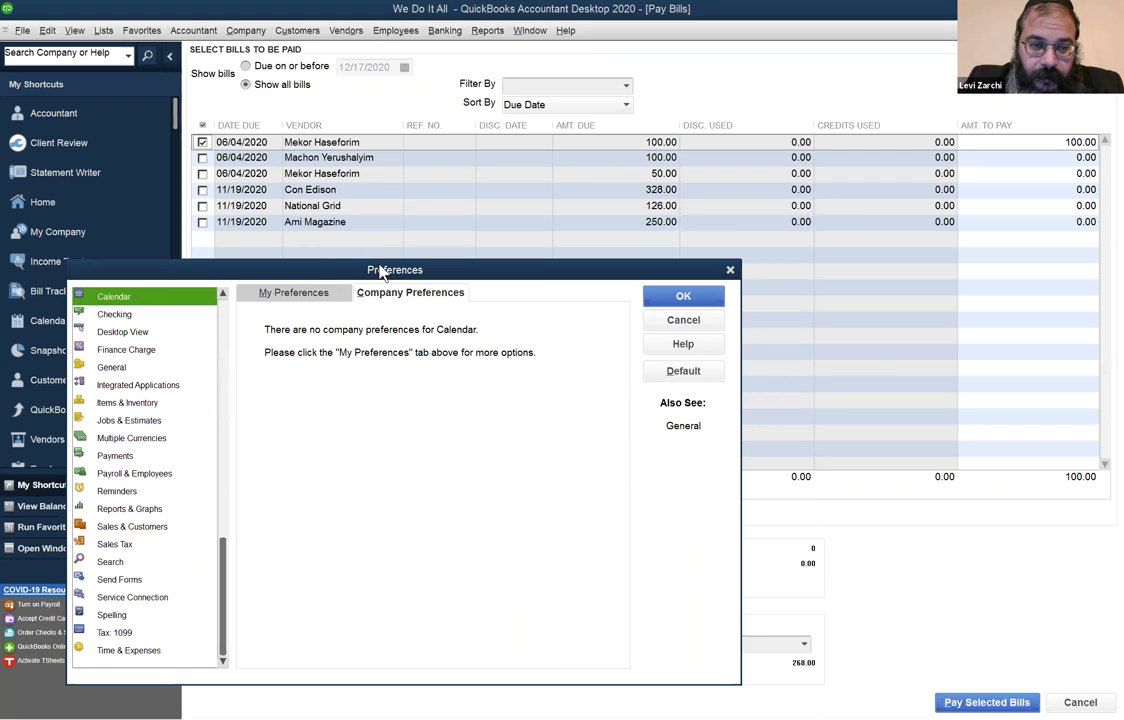
{"action": "left_click_drag", "start_coordinate": [385, 274], "coordinate": [462, 139]}
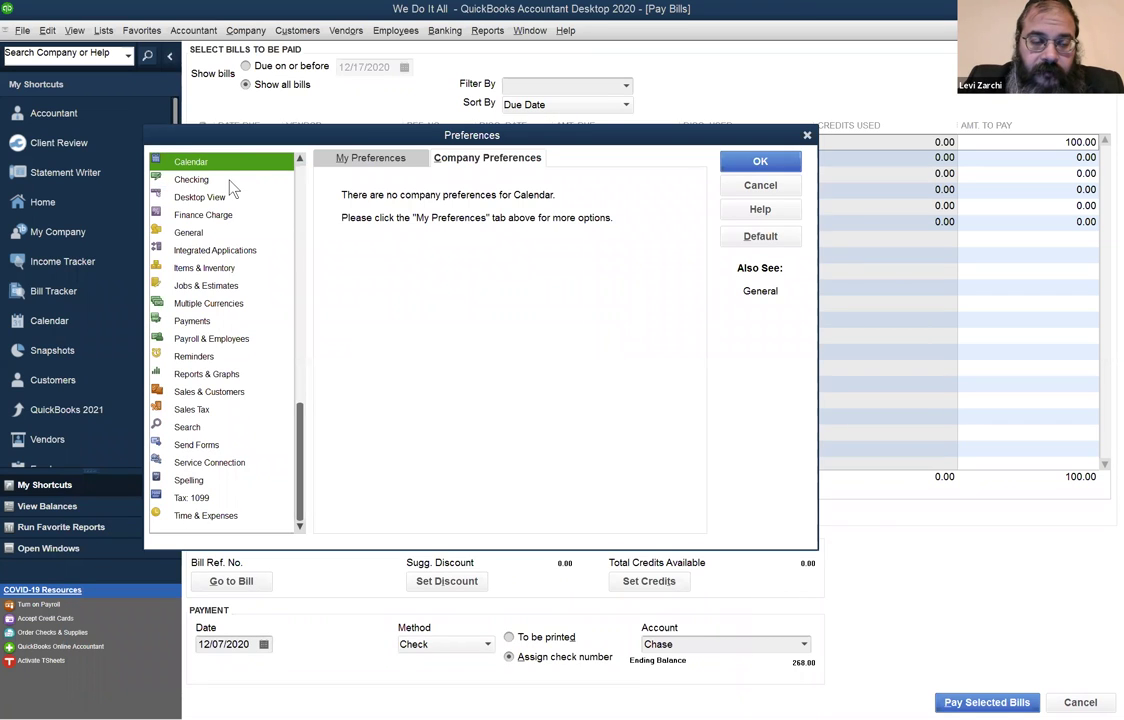
{"action": "left_click", "coordinate": [229, 180]}
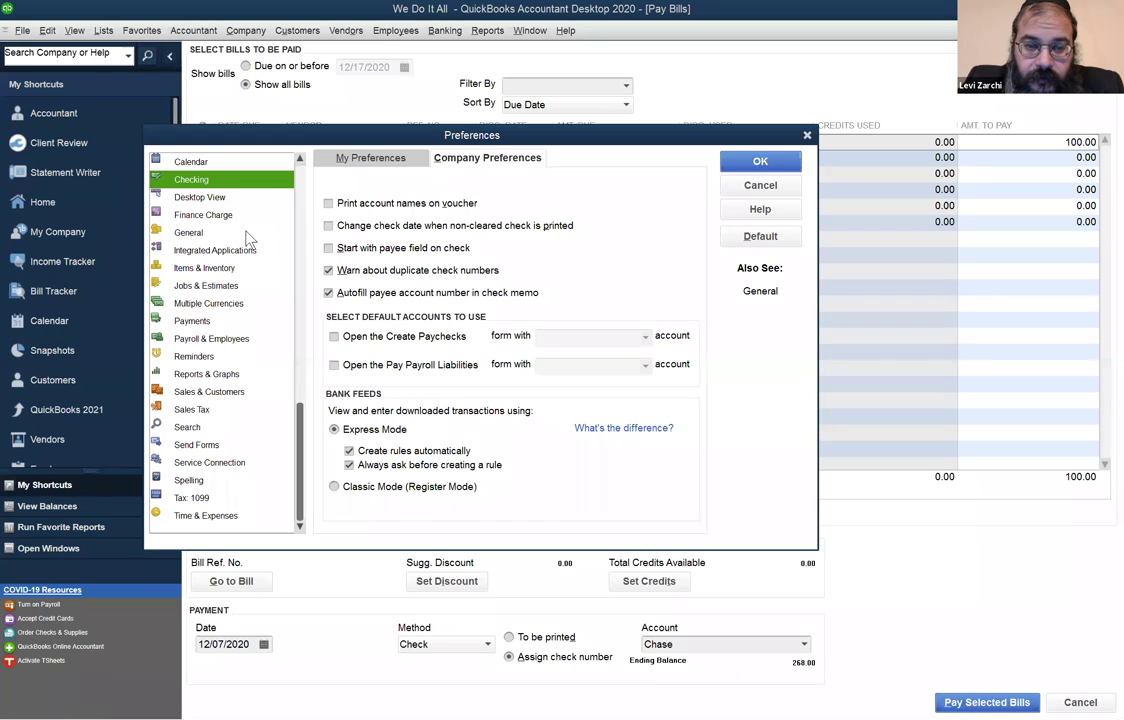
{"action": "left_click", "coordinate": [356, 165]}
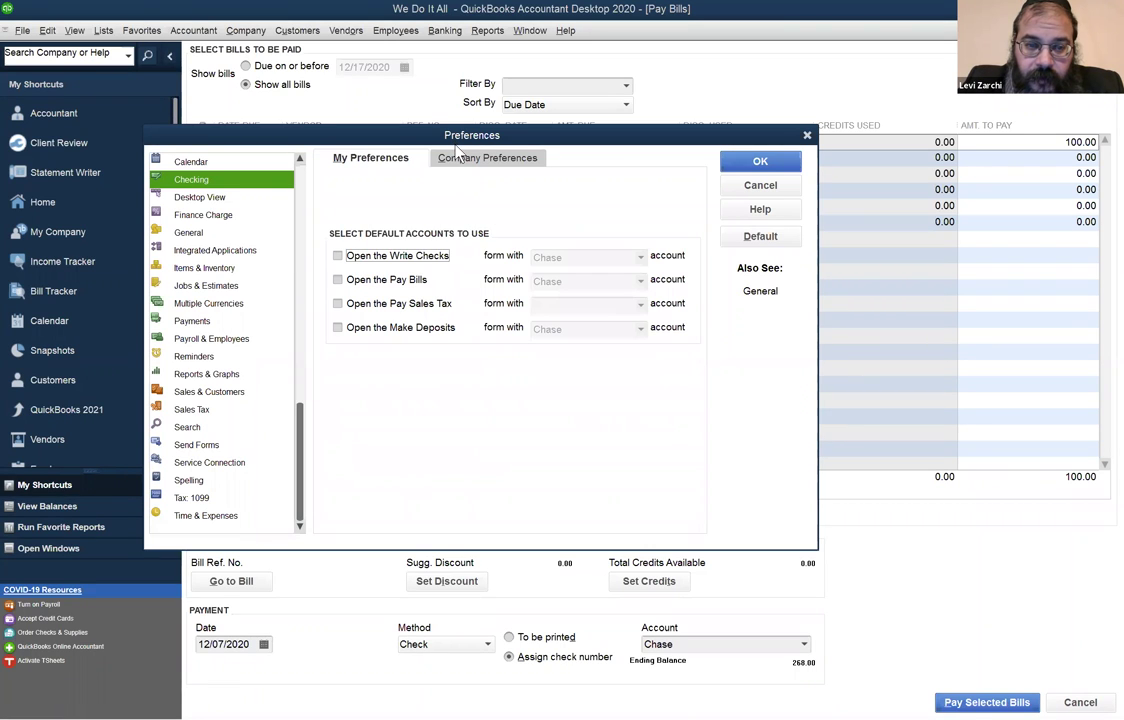
Turn on the default account for Write Checks, browse the accounts offered, turn the option off again and cancel Preferences
{"action": "left_click", "coordinate": [382, 262]}
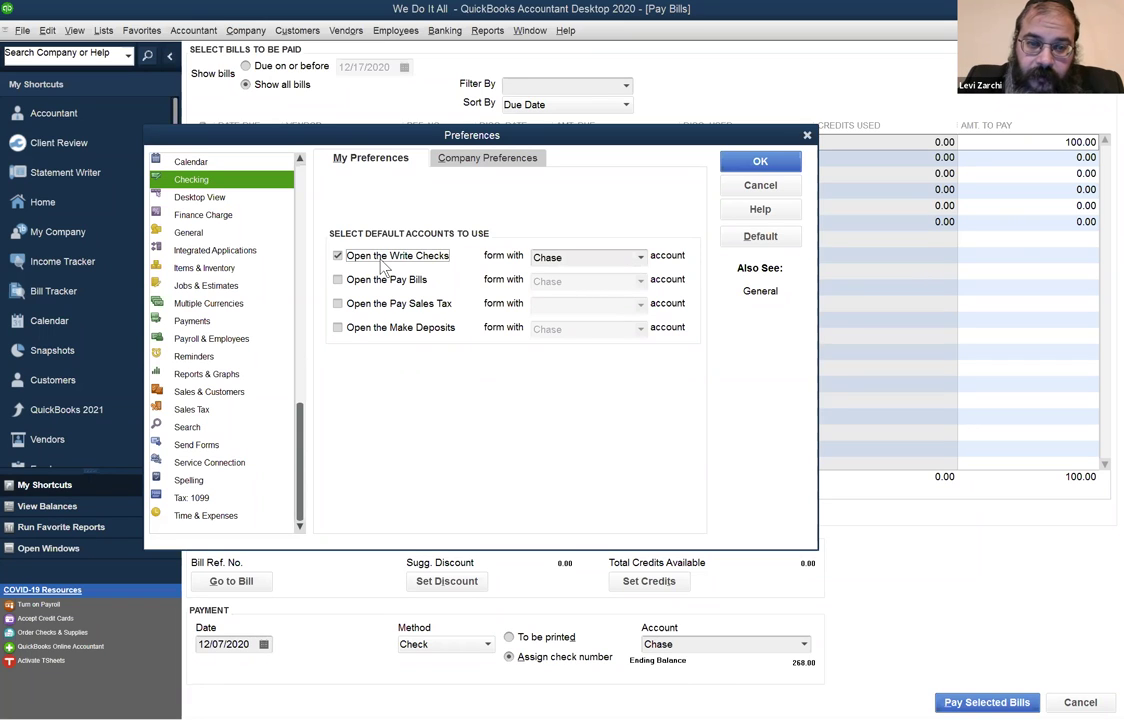
{"action": "left_click", "coordinate": [641, 258]}
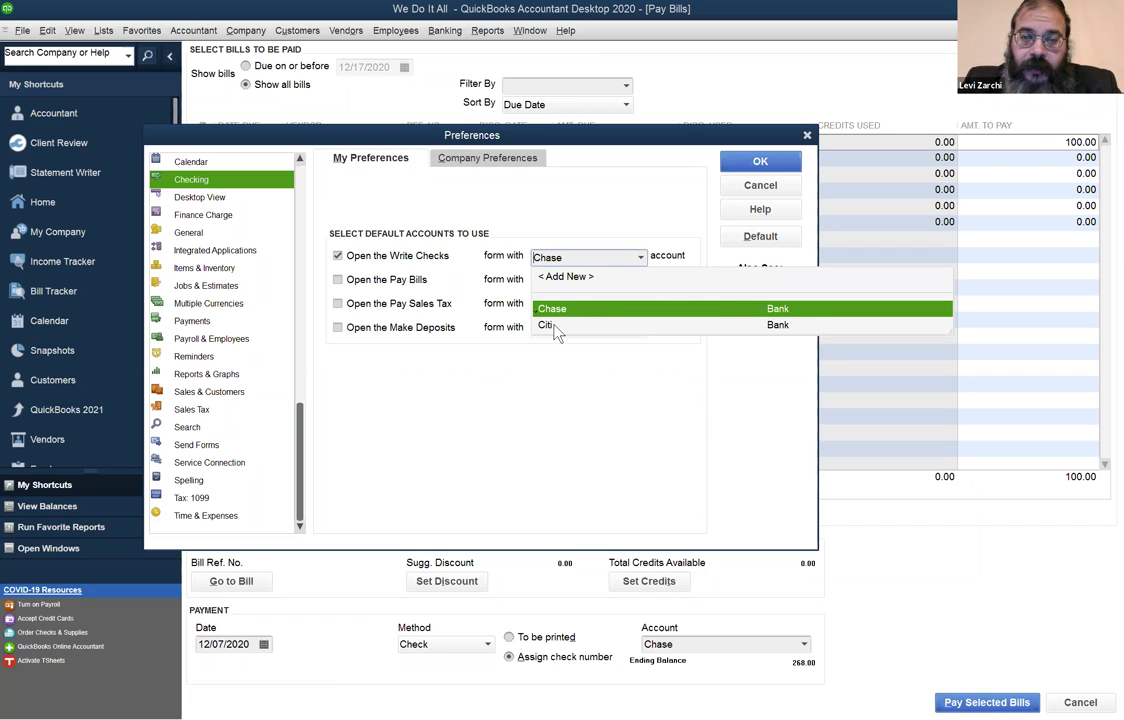
{"action": "left_click", "coordinate": [437, 257]}
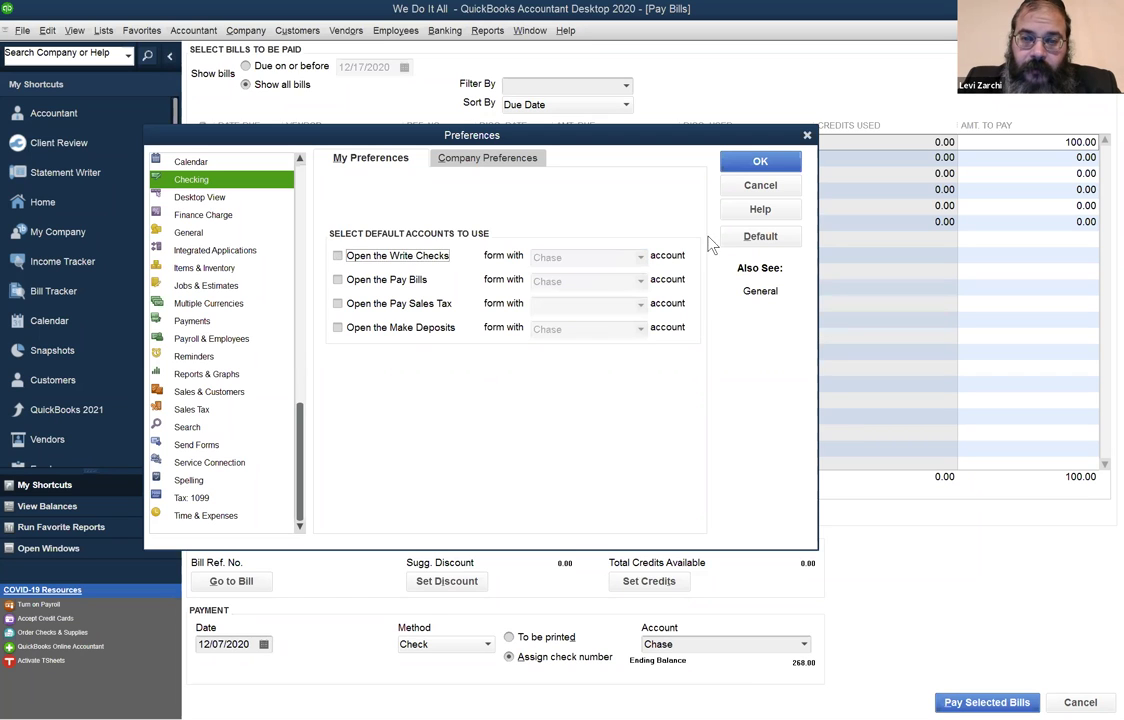
{"action": "left_click", "coordinate": [762, 192]}
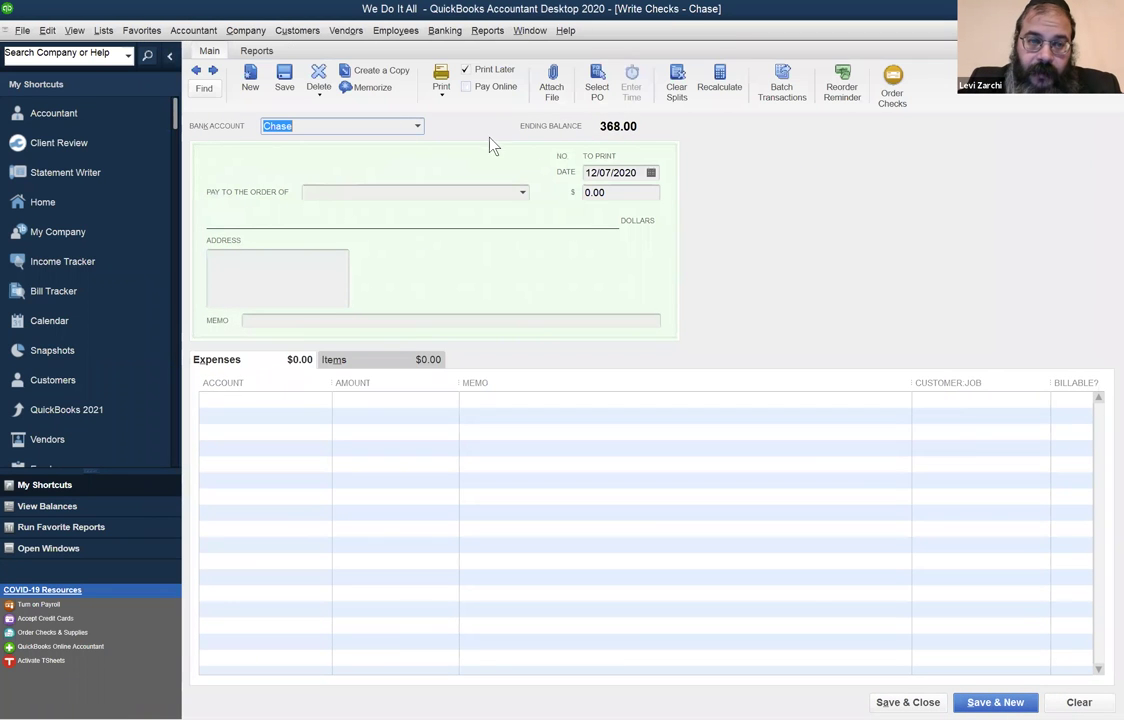
Check the bank accounts offered on the Write Checks form and set Citi as that form's default account in the personal Checking preferences
{"action": "left_click", "coordinate": [418, 127]}
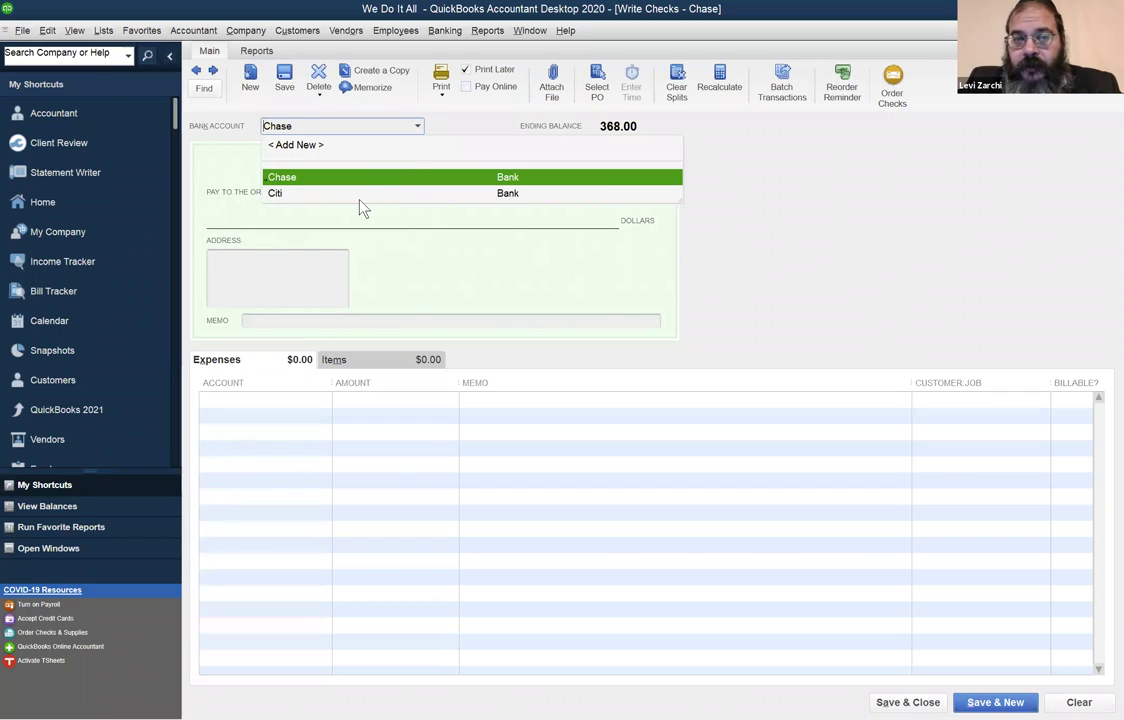
{"action": "left_click", "coordinate": [823, 236]}
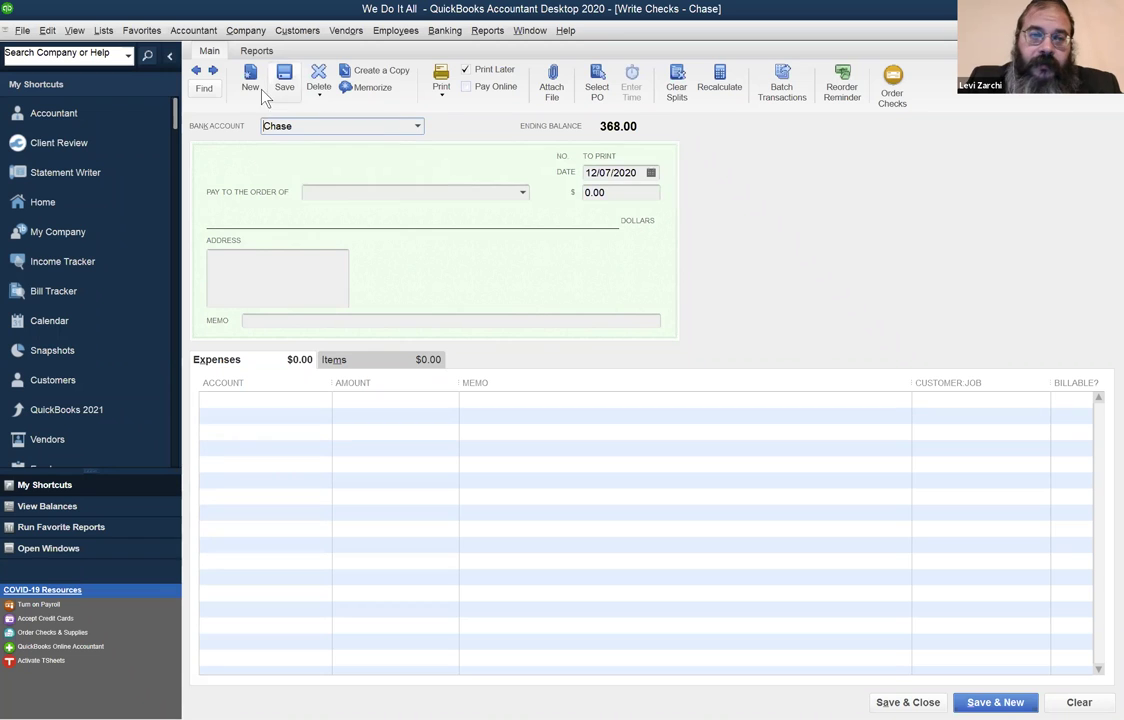
{"action": "left_click", "coordinate": [47, 31]}
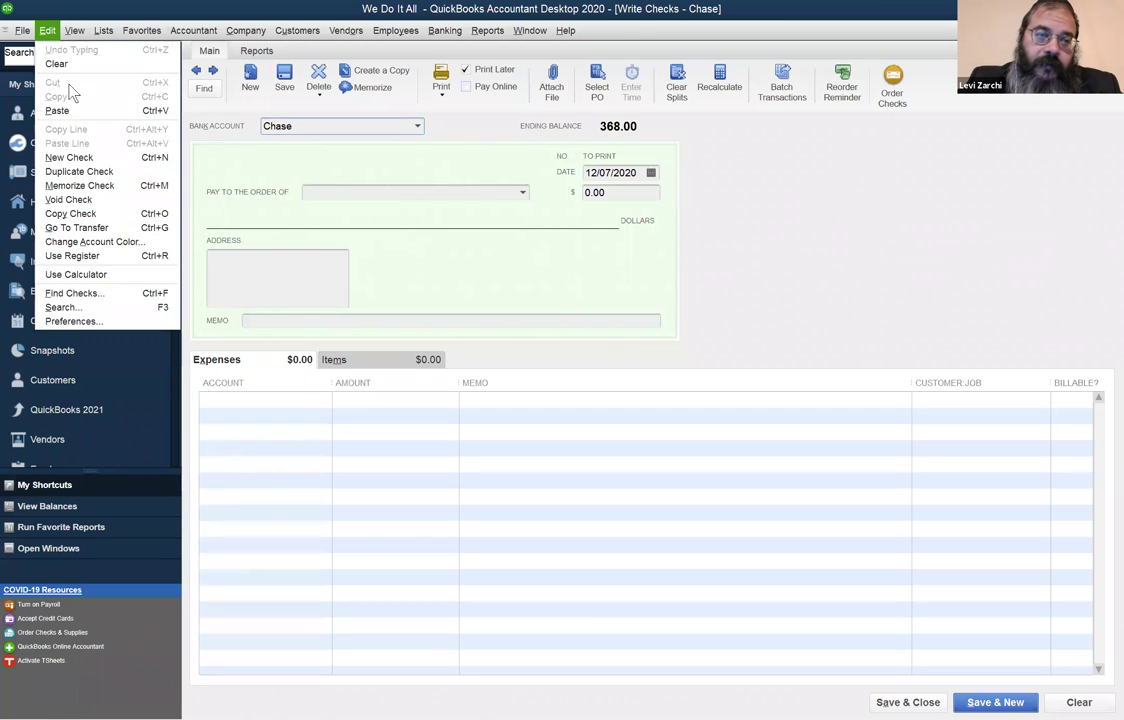
{"action": "left_click", "coordinate": [73, 321]}
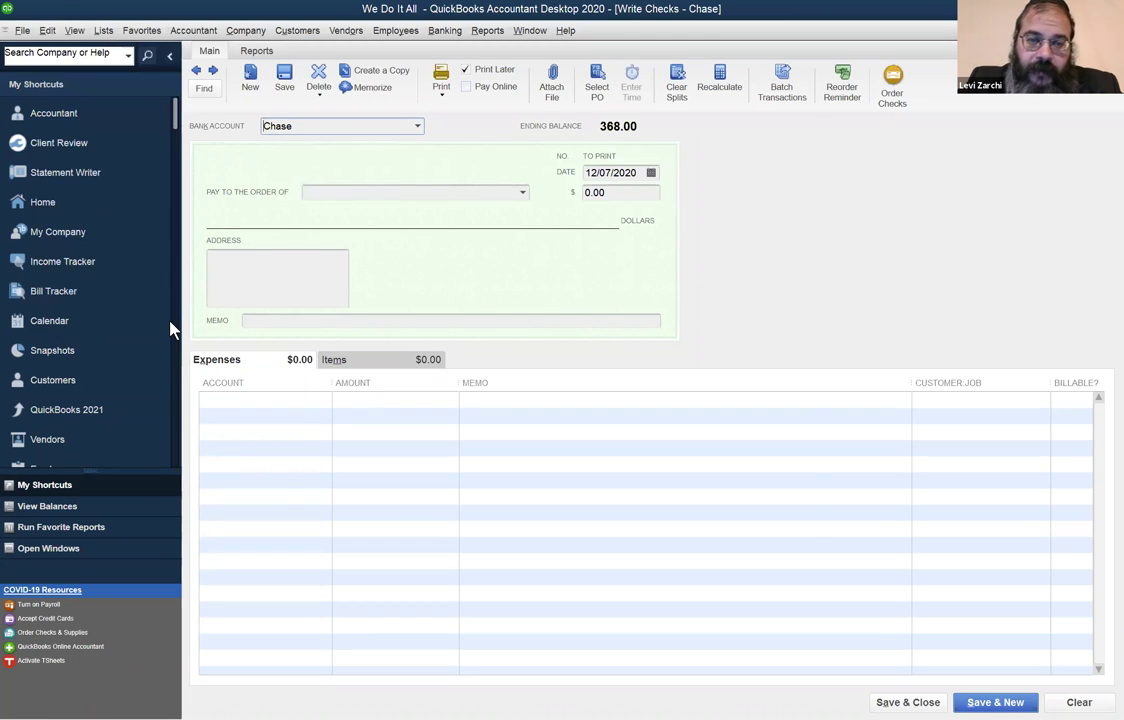
{"action": "left_click", "coordinate": [440, 253]}
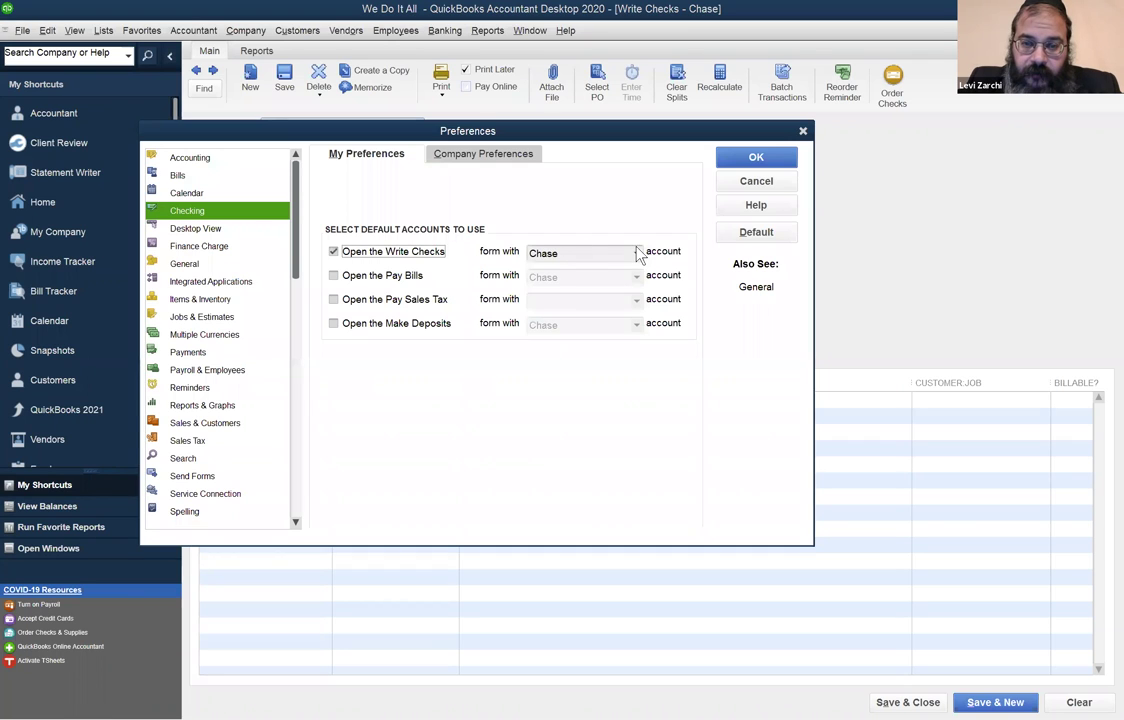
{"action": "left_click", "coordinate": [635, 253]}
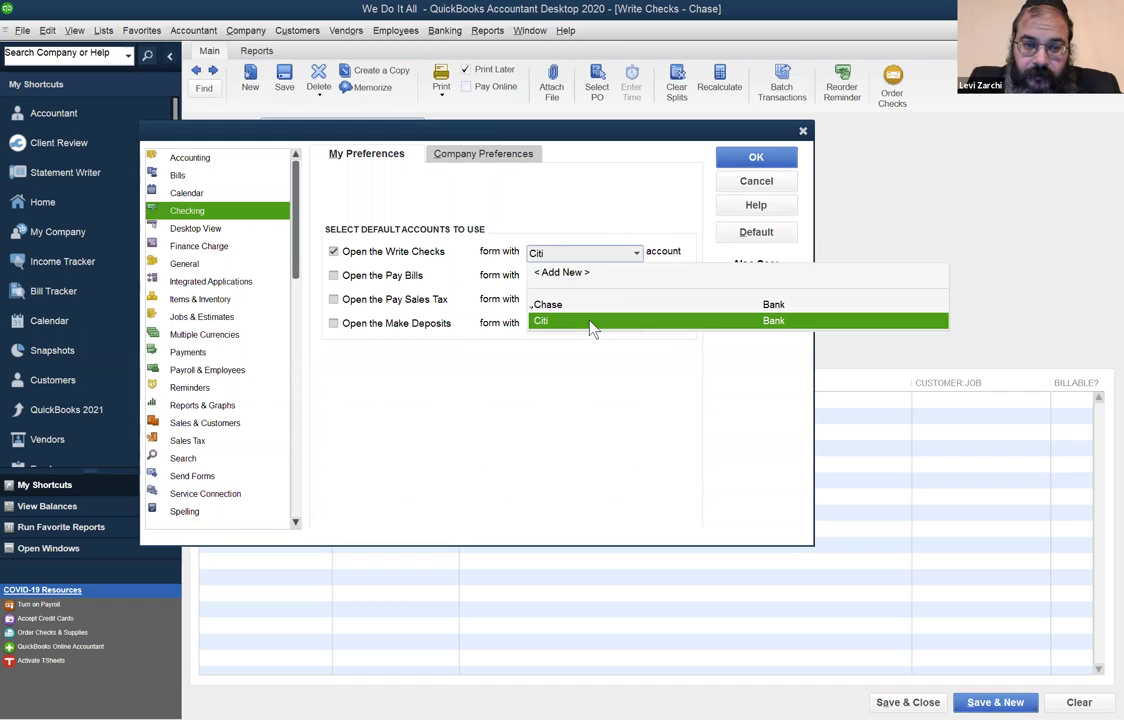
{"action": "left_click", "coordinate": [592, 328]}
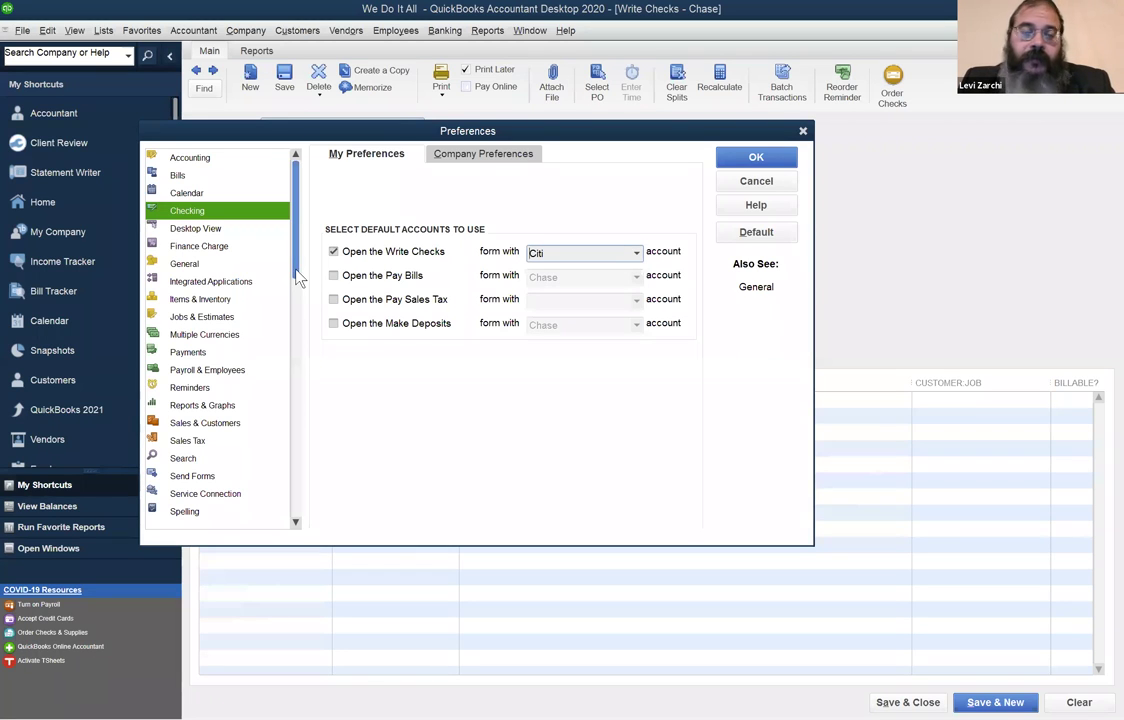
{"action": "left_click", "coordinate": [753, 184]}
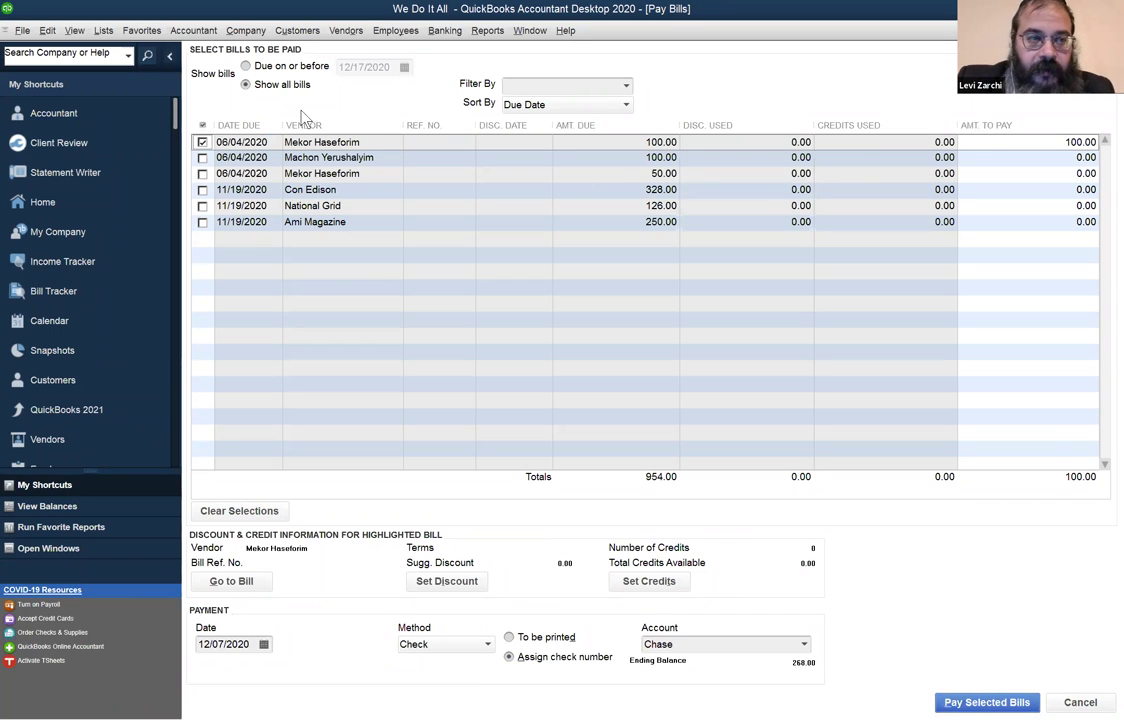
Reopen Preferences from Pay Bills and review the company-wide Checking options, including default payroll accounts and bank feed modes
{"action": "left_click", "coordinate": [47, 30]}
{"action": "left_click", "coordinate": [89, 195]}
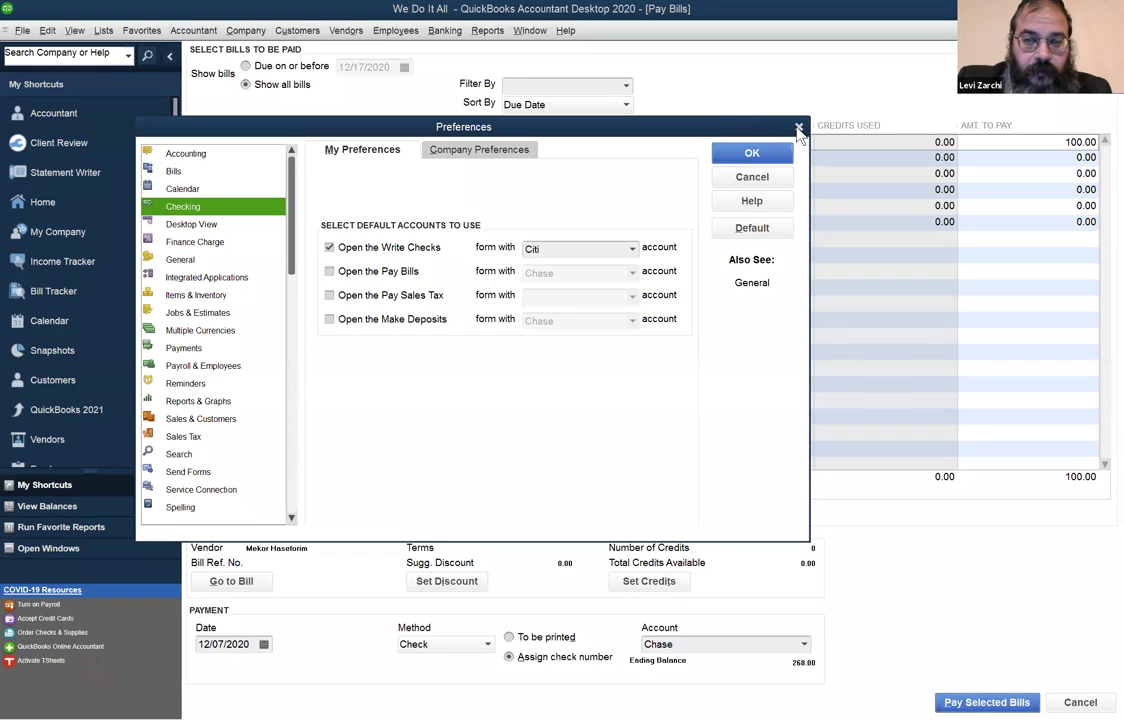
{"action": "left_click", "coordinate": [492, 151]}
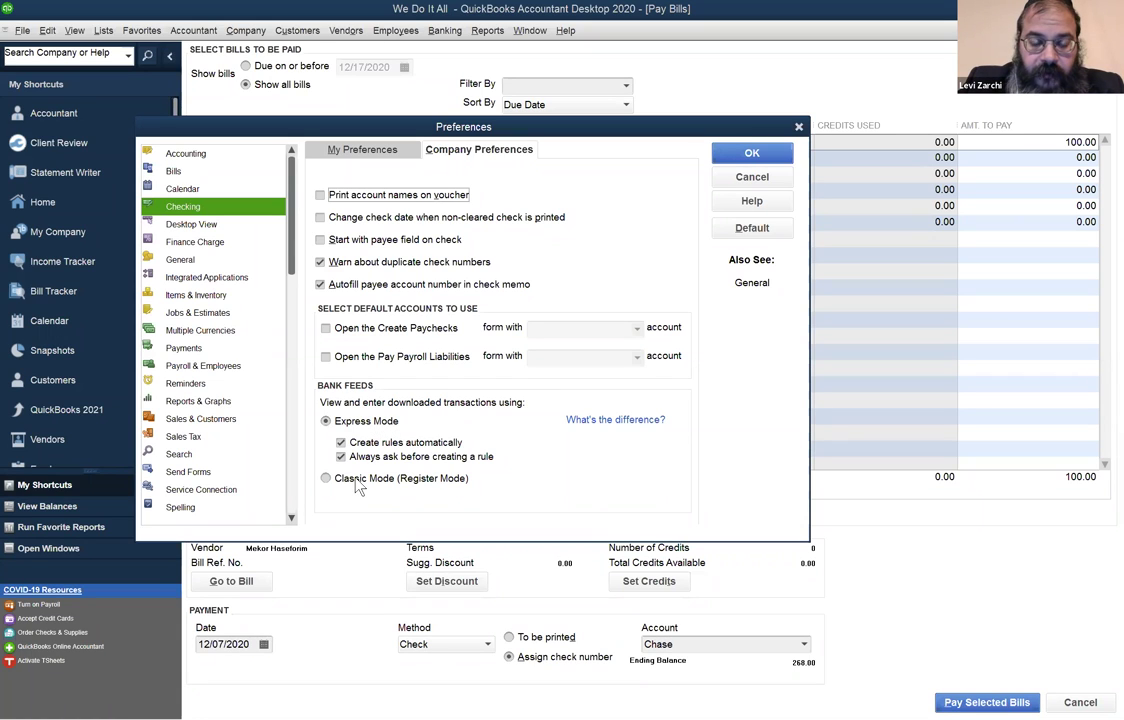
Review the company-wide Desktop View preferences and both the personal and company-wide General preferences
{"action": "left_click", "coordinate": [219, 226]}
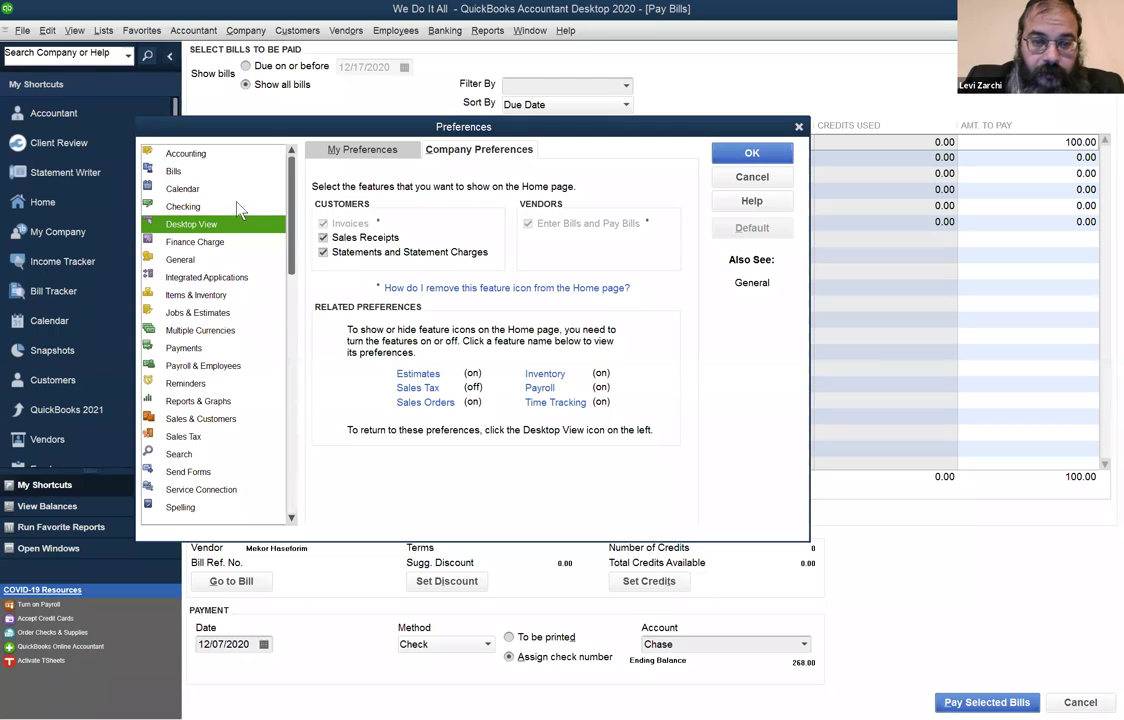
{"action": "left_click", "coordinate": [203, 261]}
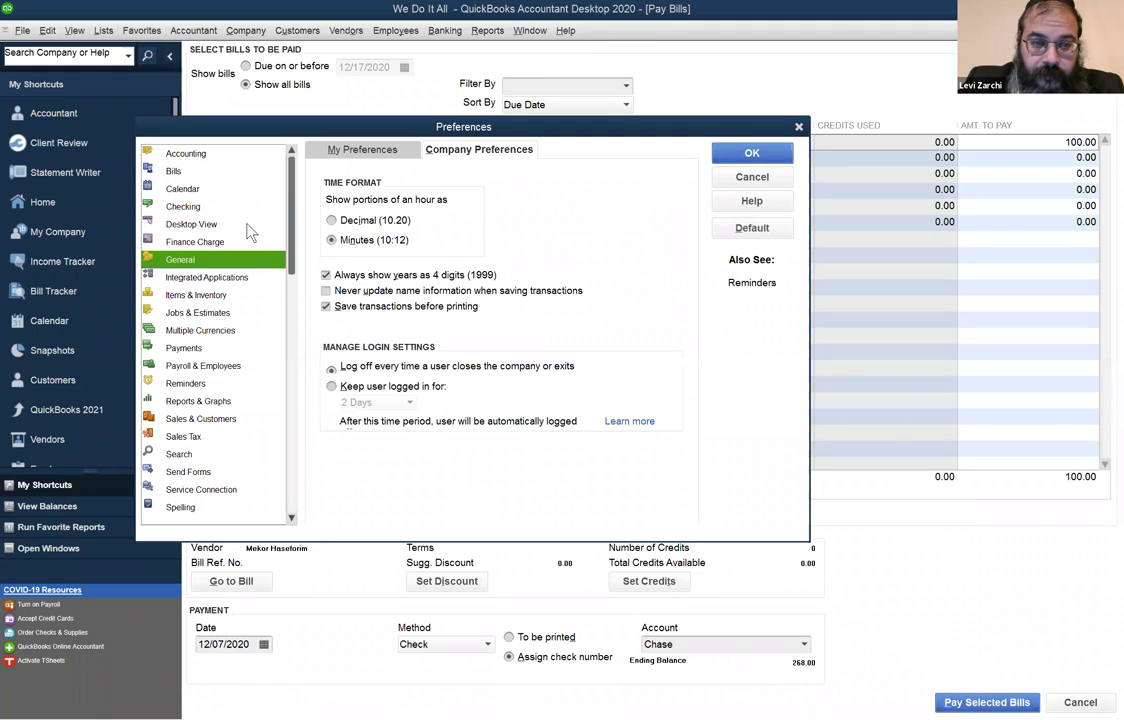
{"action": "left_click", "coordinate": [340, 152]}
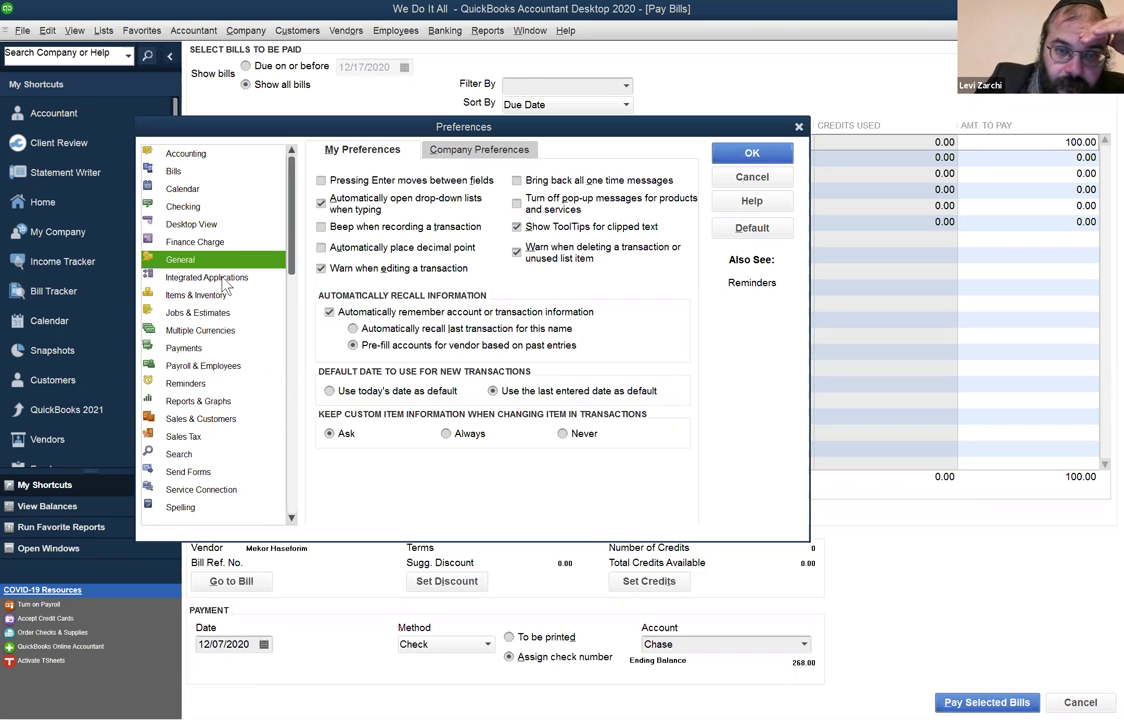
{"action": "left_click", "coordinate": [463, 162]}
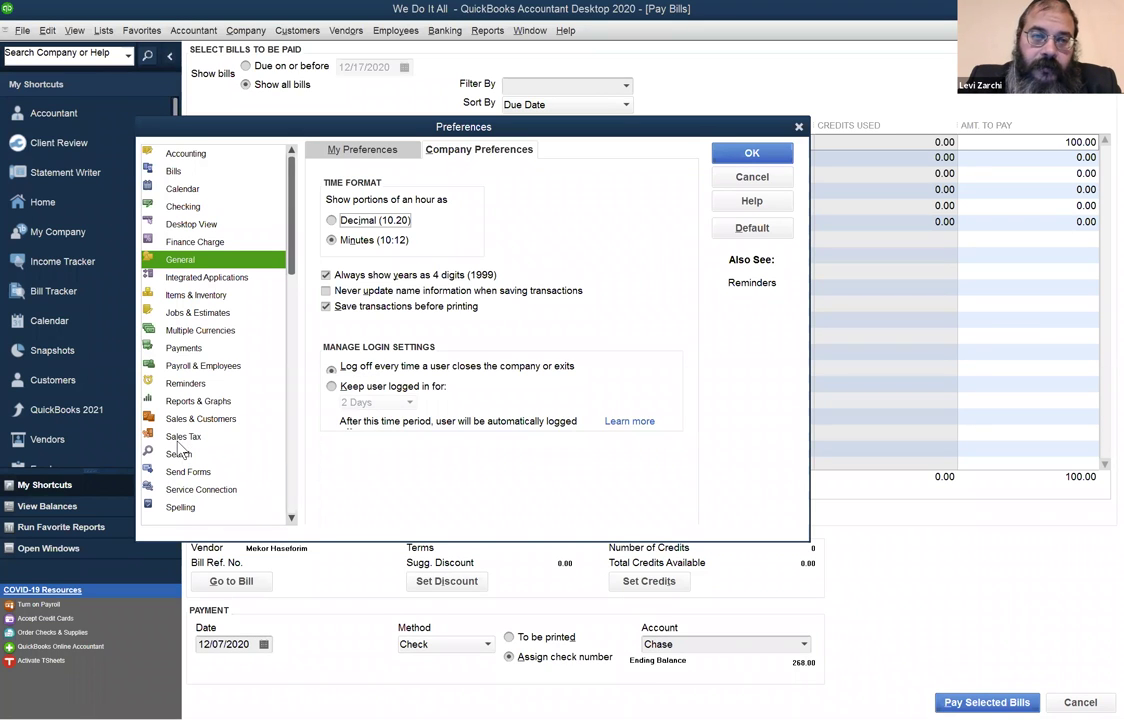
Review the company-wide and personal preferences for Integrated Applications and for Items & Inventory
{"action": "left_click", "coordinate": [216, 280]}
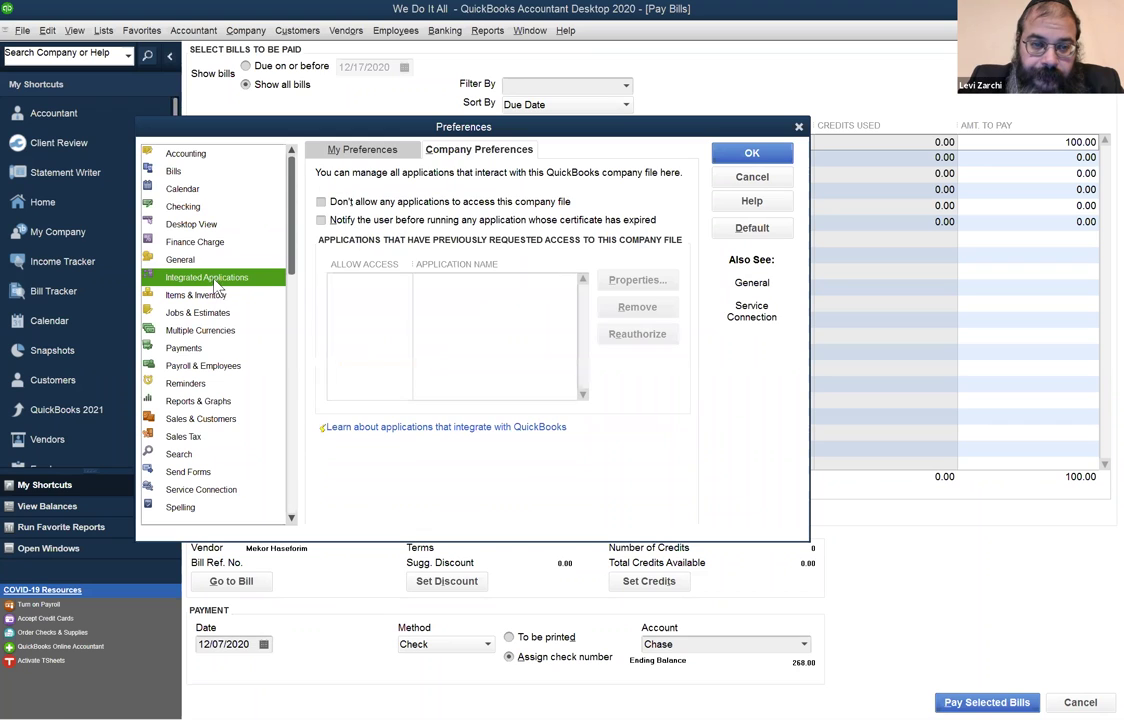
{"action": "left_click", "coordinate": [318, 148]}
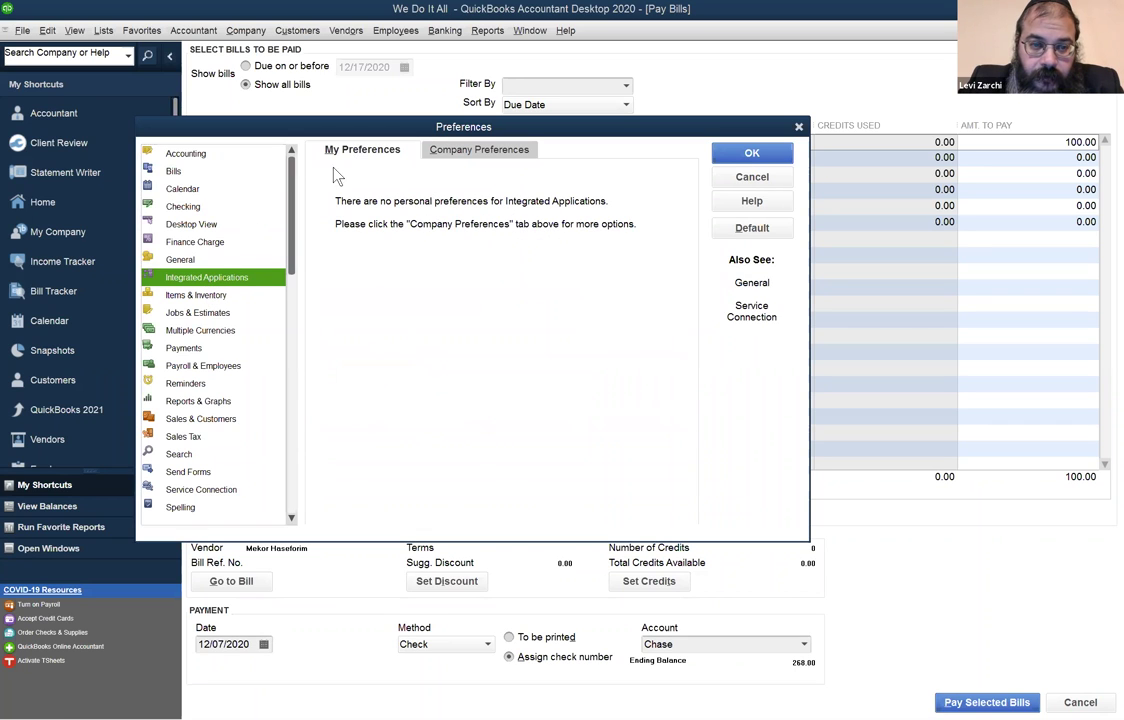
{"action": "left_click", "coordinate": [202, 299]}
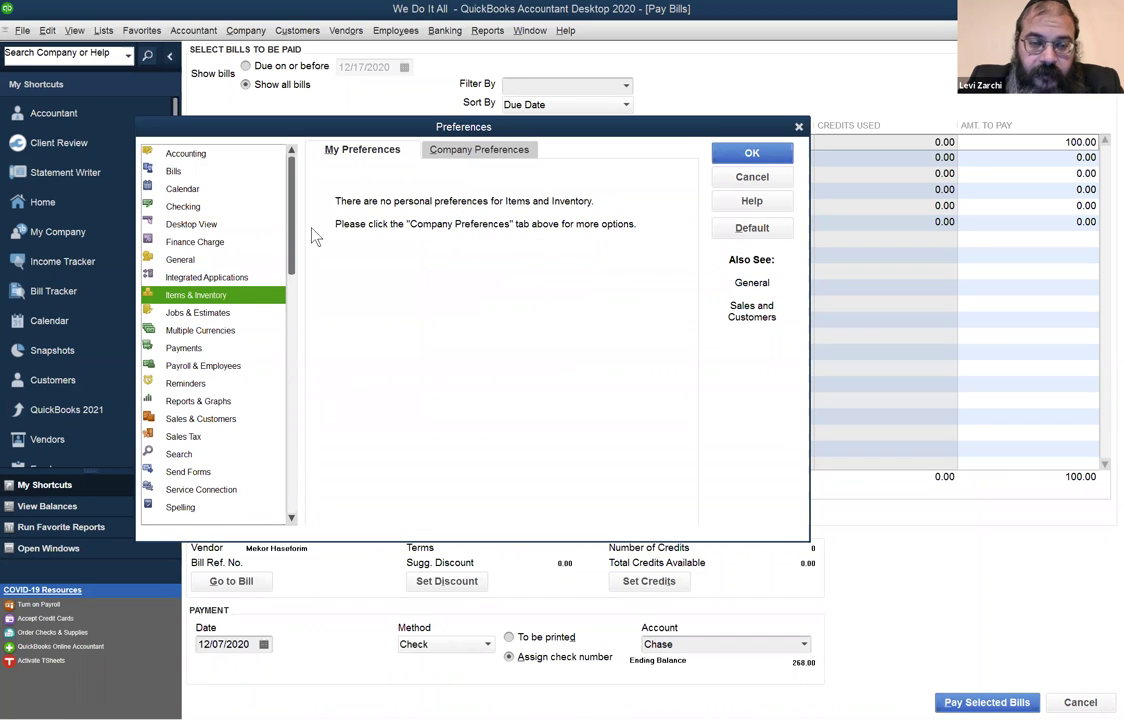
{"action": "left_click", "coordinate": [445, 151]}
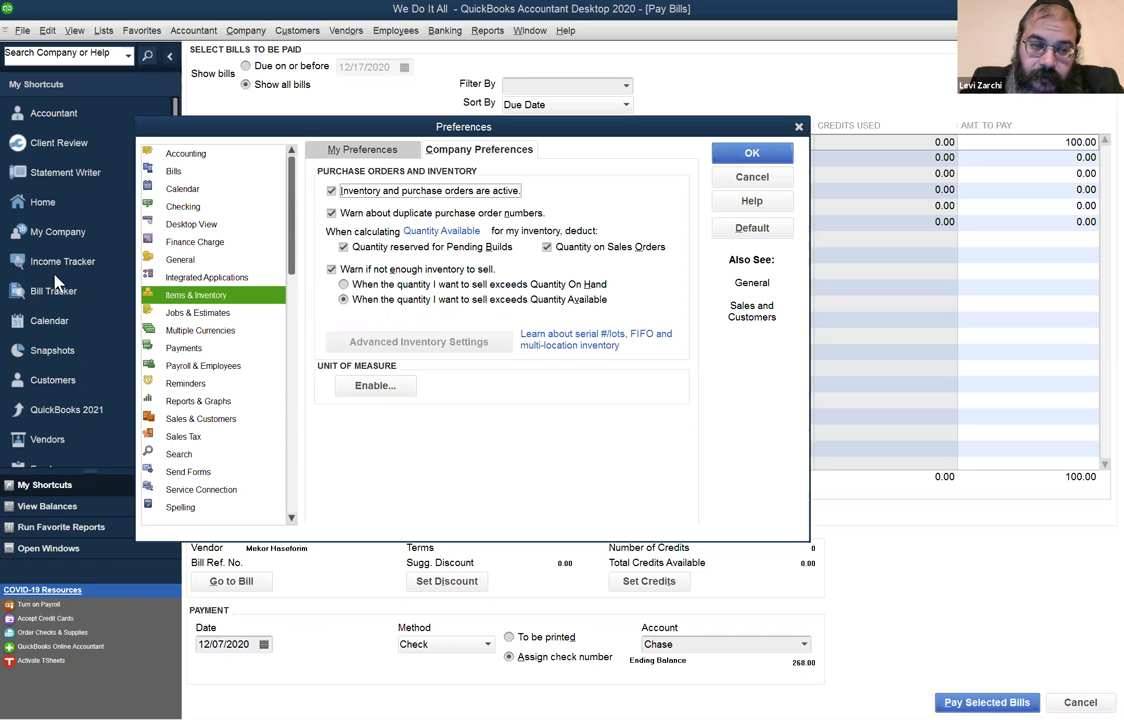
Review the company-wide Jobs & Estimates preferences, cancel Preferences, and find the Create Estimates command among the customer commands
{"action": "left_click", "coordinate": [207, 316]}
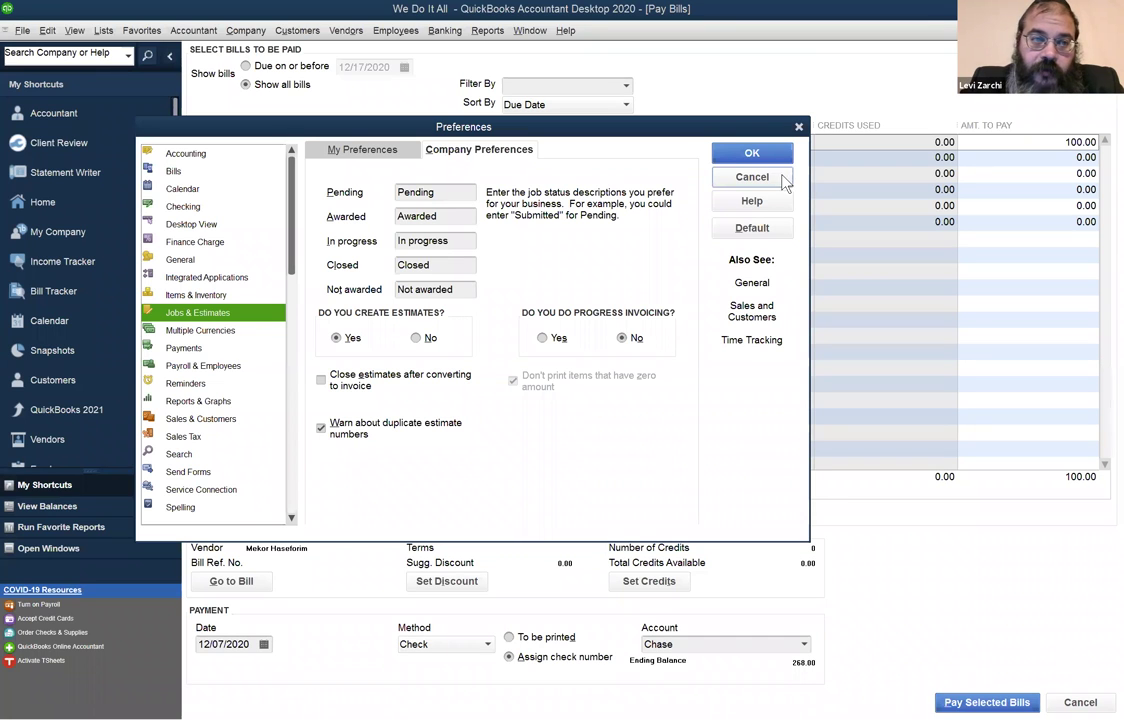
{"action": "left_click", "coordinate": [752, 177]}
{"action": "left_click", "coordinate": [252, 31]}
{"action": "mouse_move", "coordinate": [282, 33]}
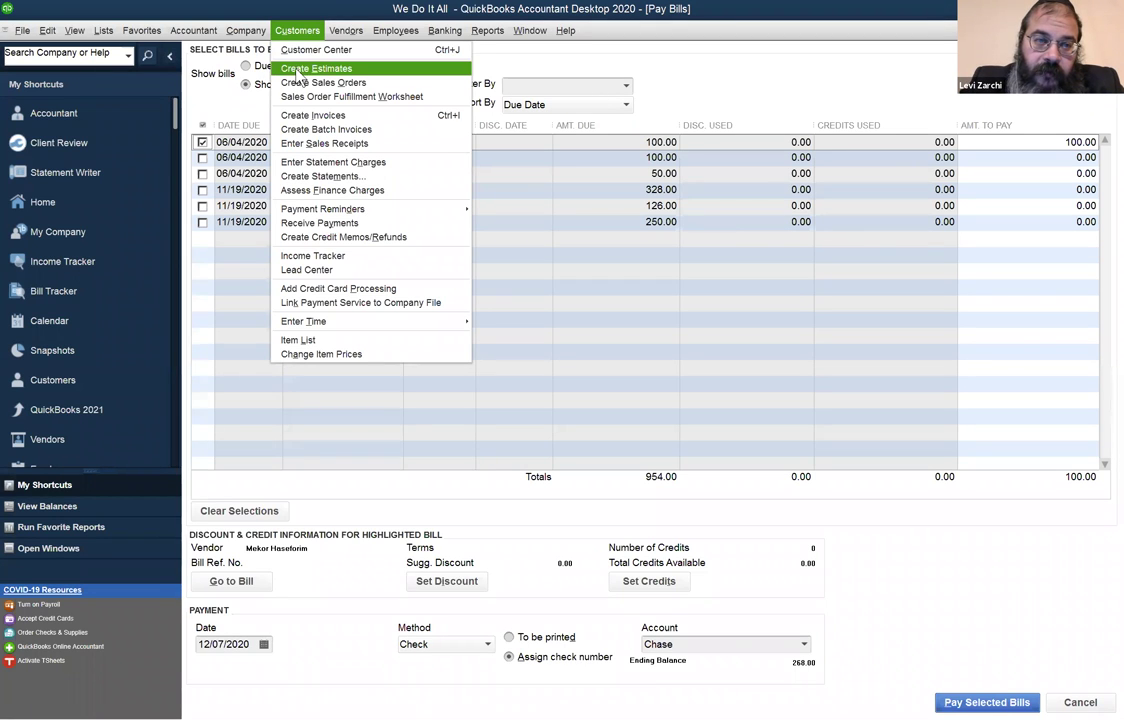
{"action": "mouse_move", "coordinate": [348, 33]}
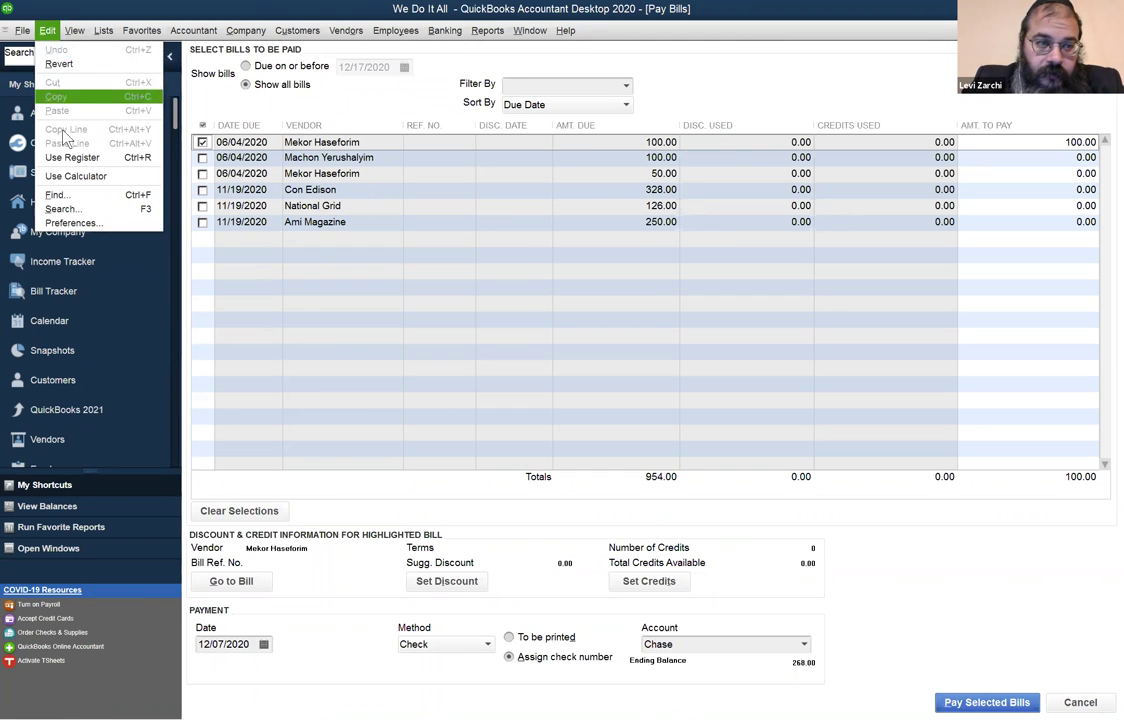
Reopen Preferences, try turning on more than one currency in the company-wide Multiple Currencies preferences, and decline the confirmation
{"action": "left_click", "coordinate": [110, 228]}
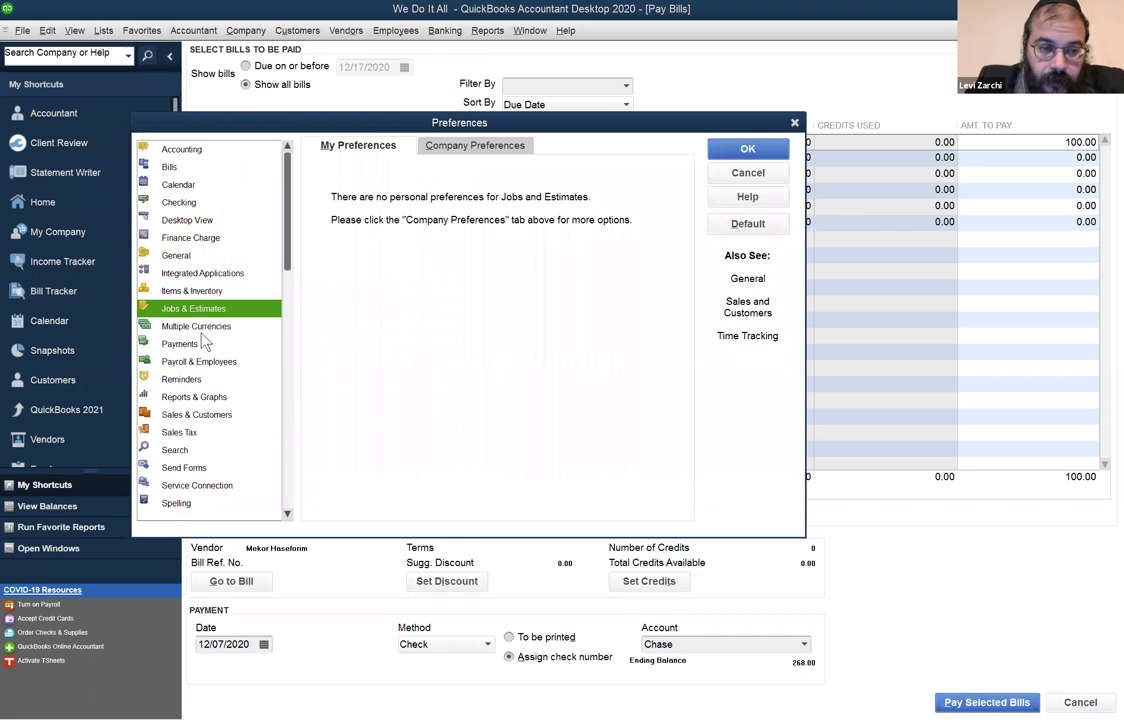
{"action": "left_click", "coordinate": [212, 333]}
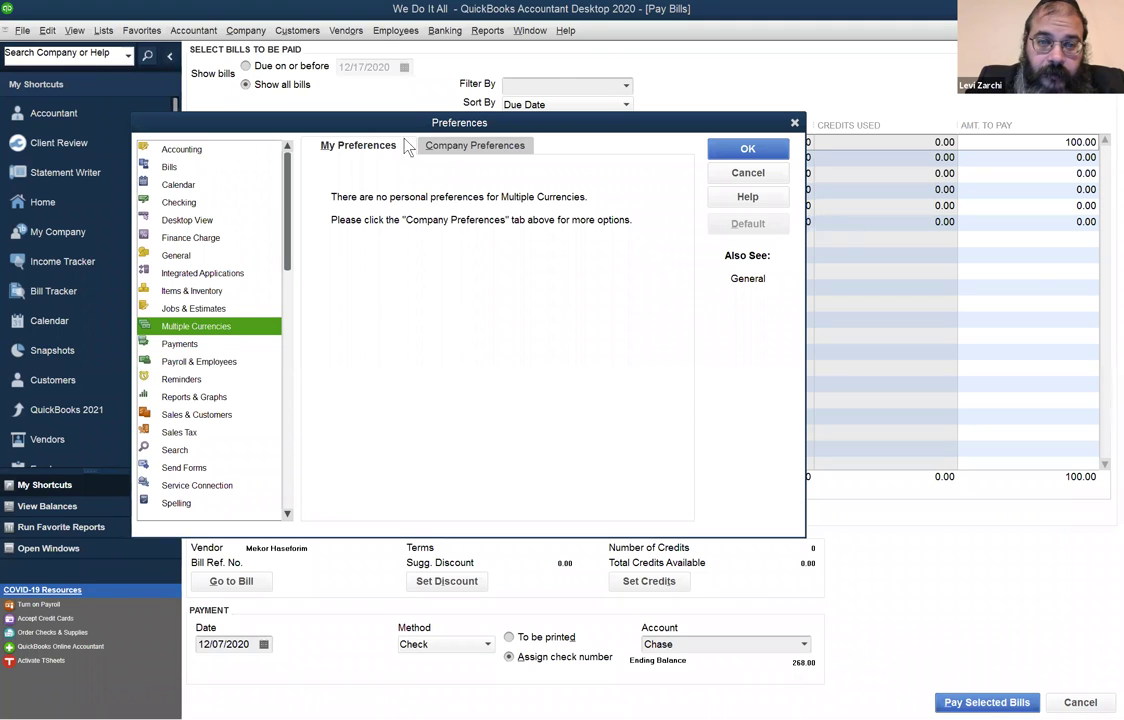
{"action": "left_click", "coordinate": [486, 150]}
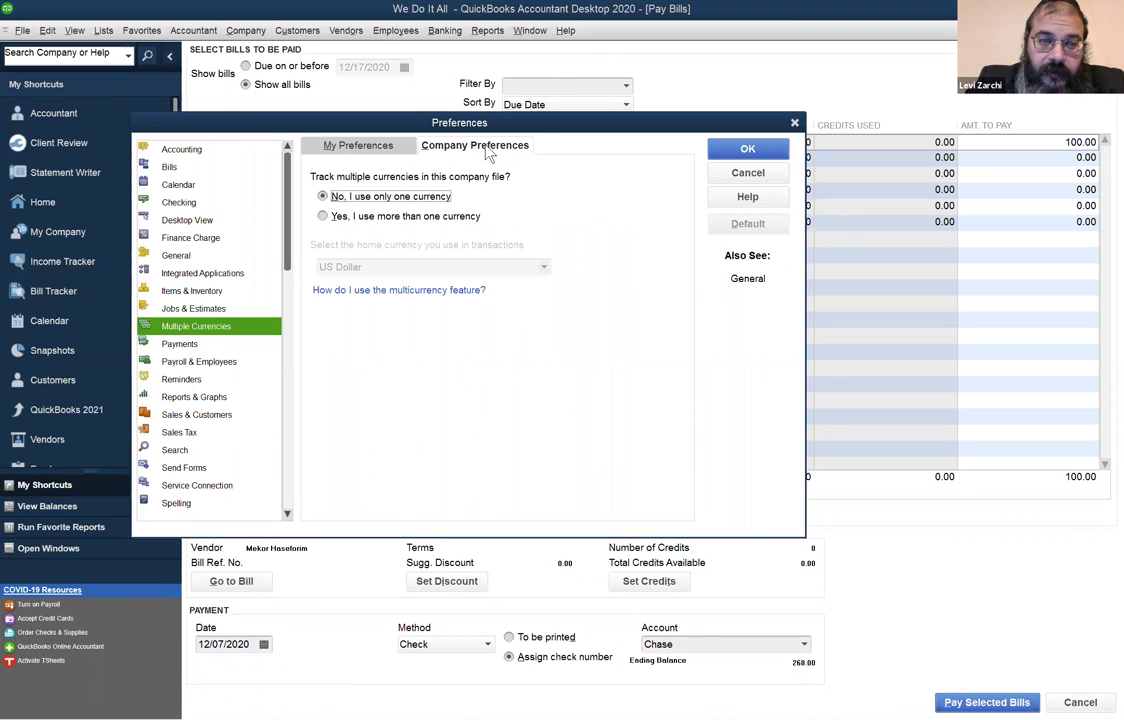
{"action": "left_click", "coordinate": [324, 218]}
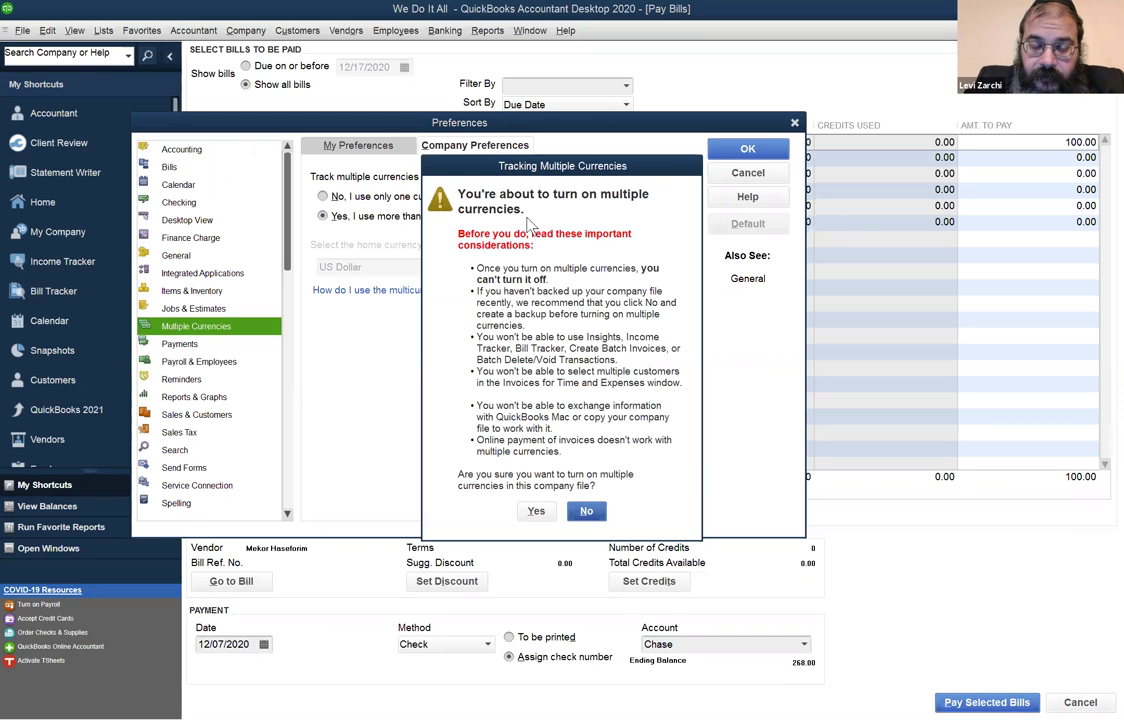
{"action": "left_click", "coordinate": [589, 512]}
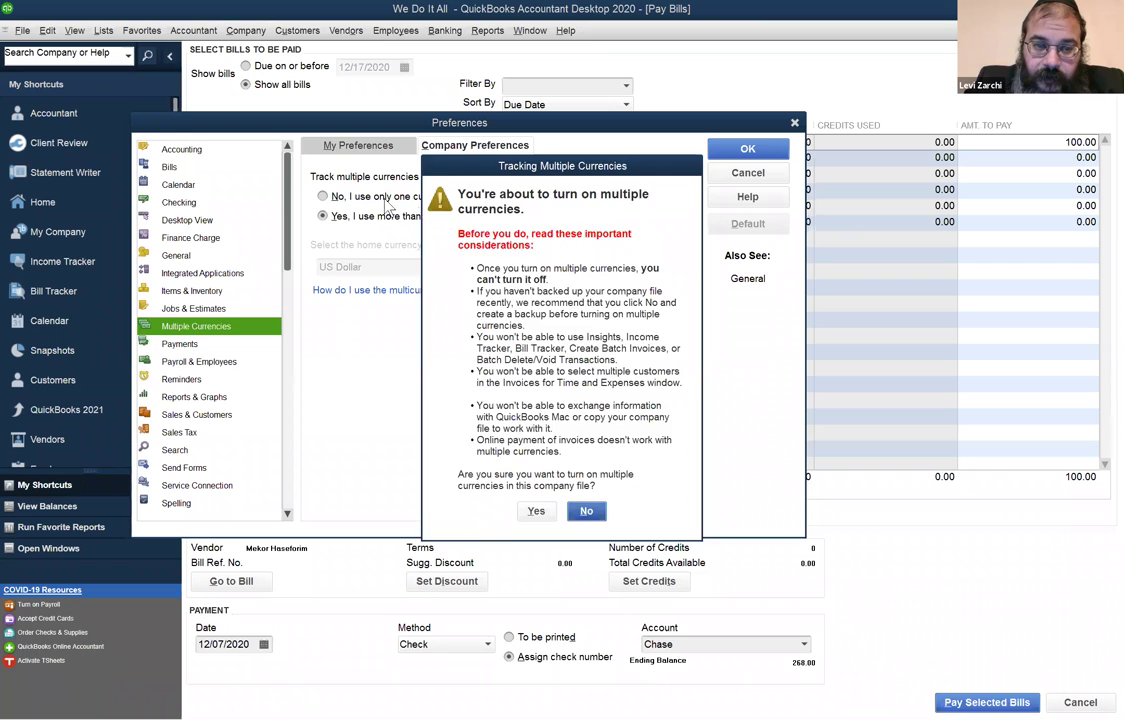
Review the company-wide Payments preferences, switch the Undeposited Funds default off and back on, and cancel Preferences
{"action": "left_click", "coordinate": [207, 346]}
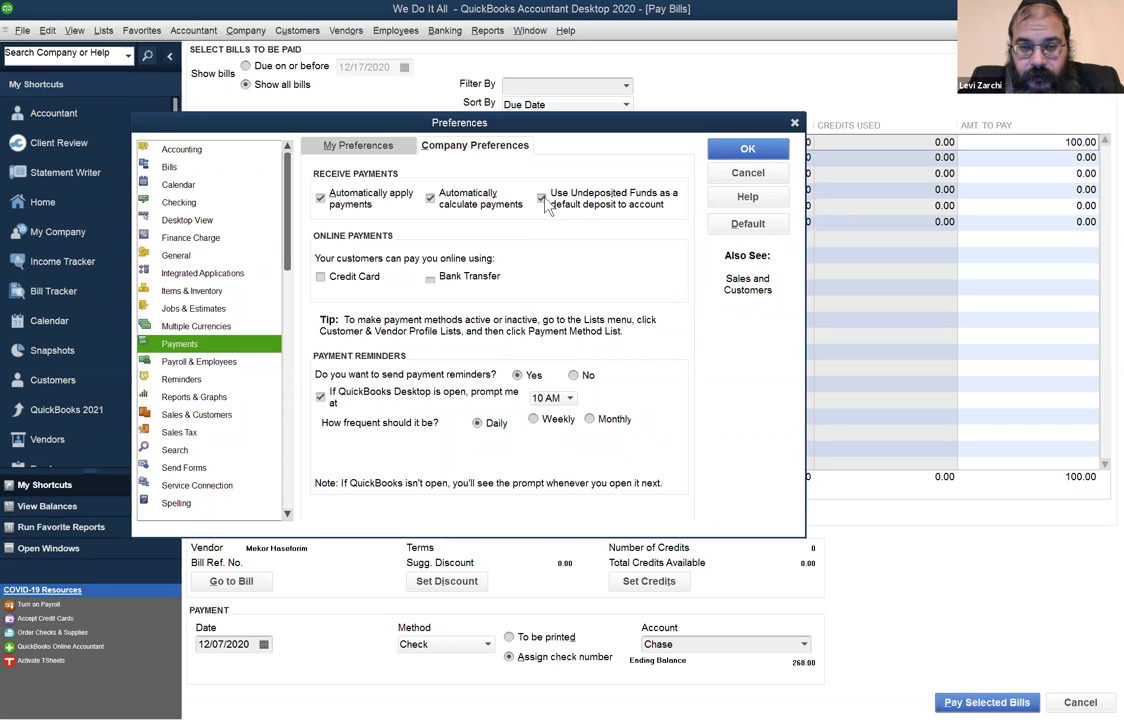
{"action": "left_click", "coordinate": [541, 199]}
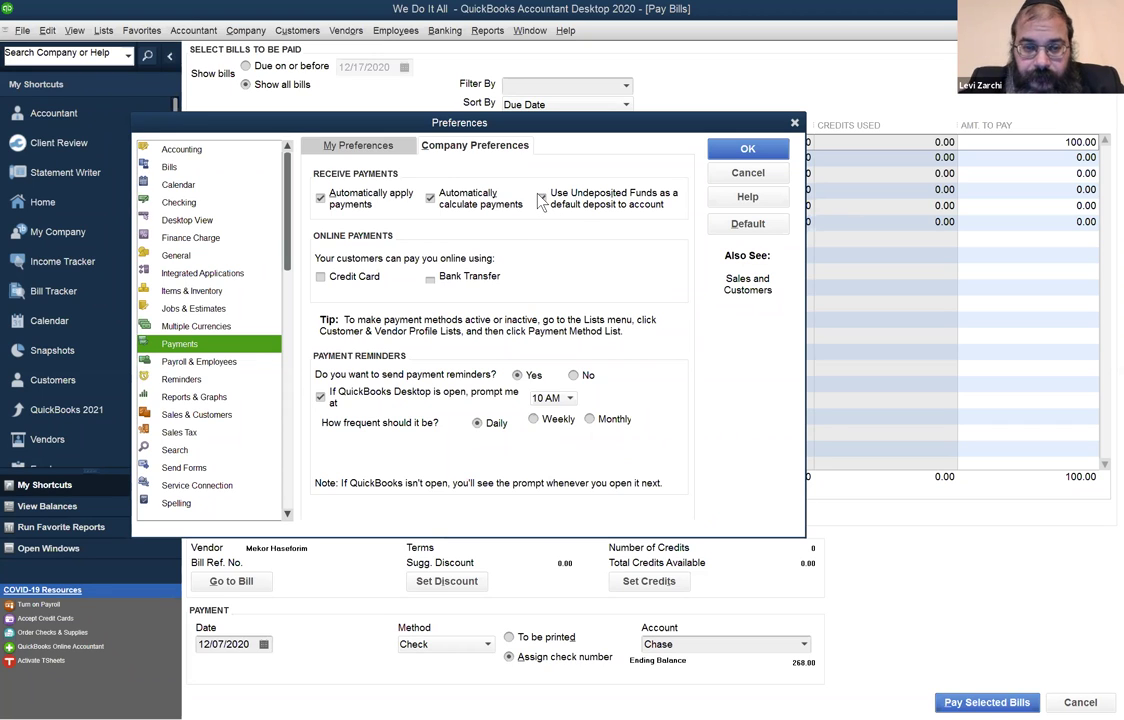
{"action": "left_click", "coordinate": [541, 199]}
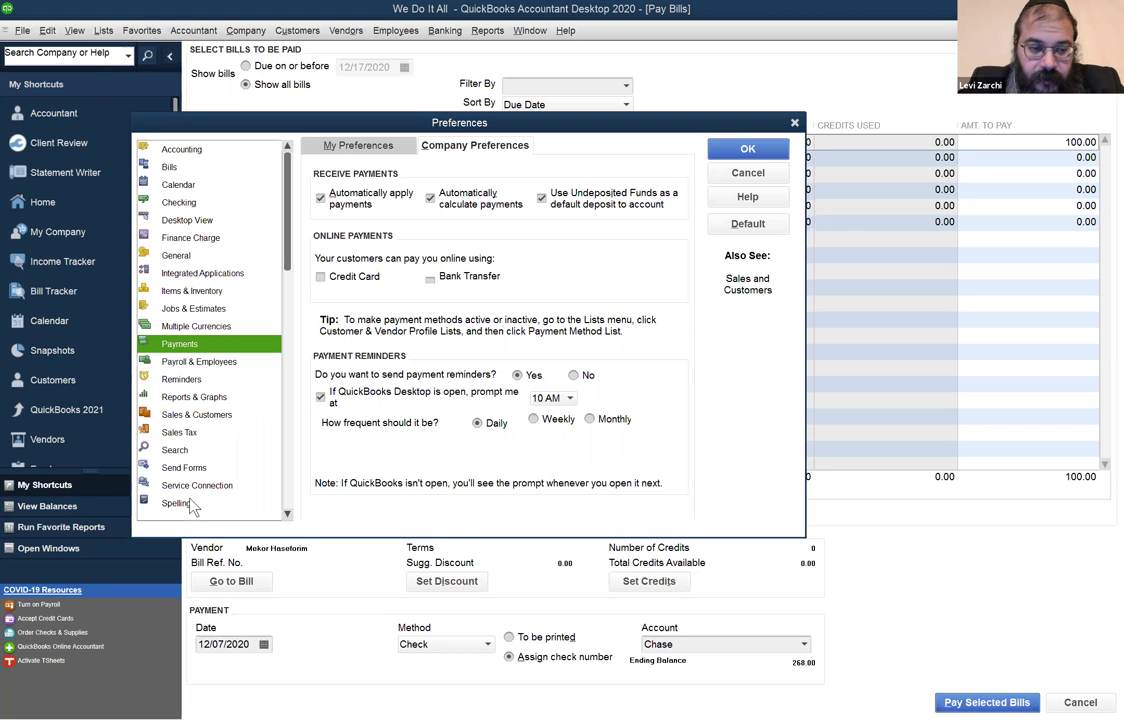
{"action": "left_click", "coordinate": [745, 173]}
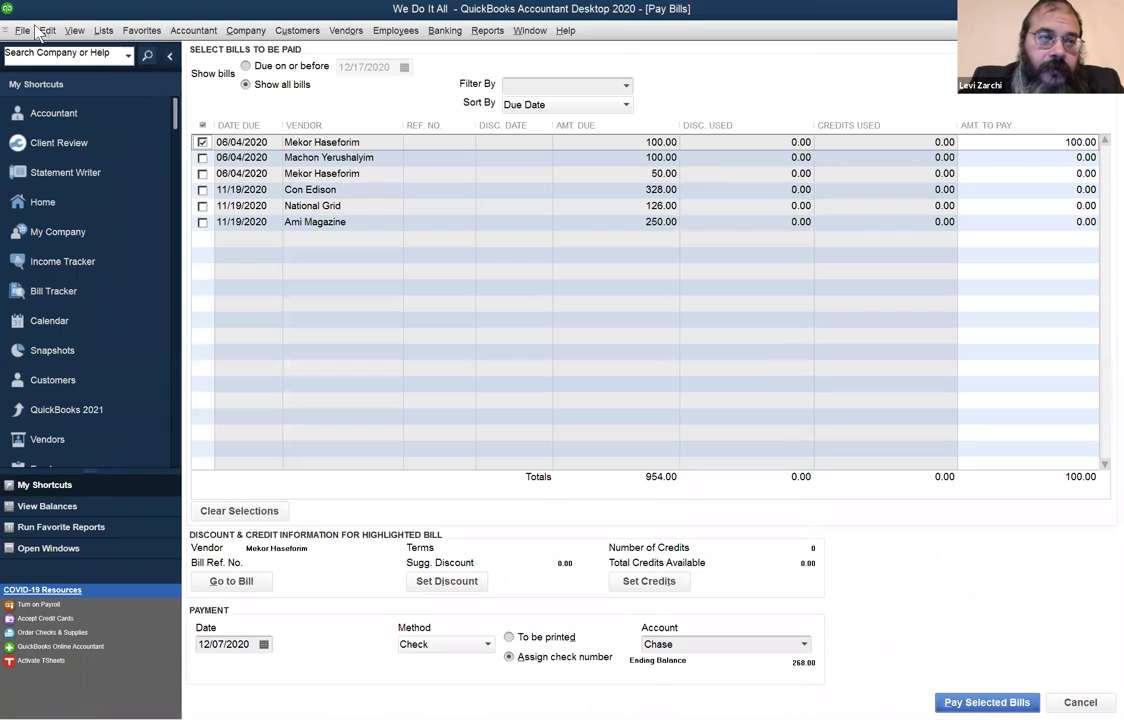
Leave Pay Bills without recording the bill payments, close the open bill and Chart of Accounts, and return to the Home page
{"action": "left_click", "coordinate": [47, 31]}
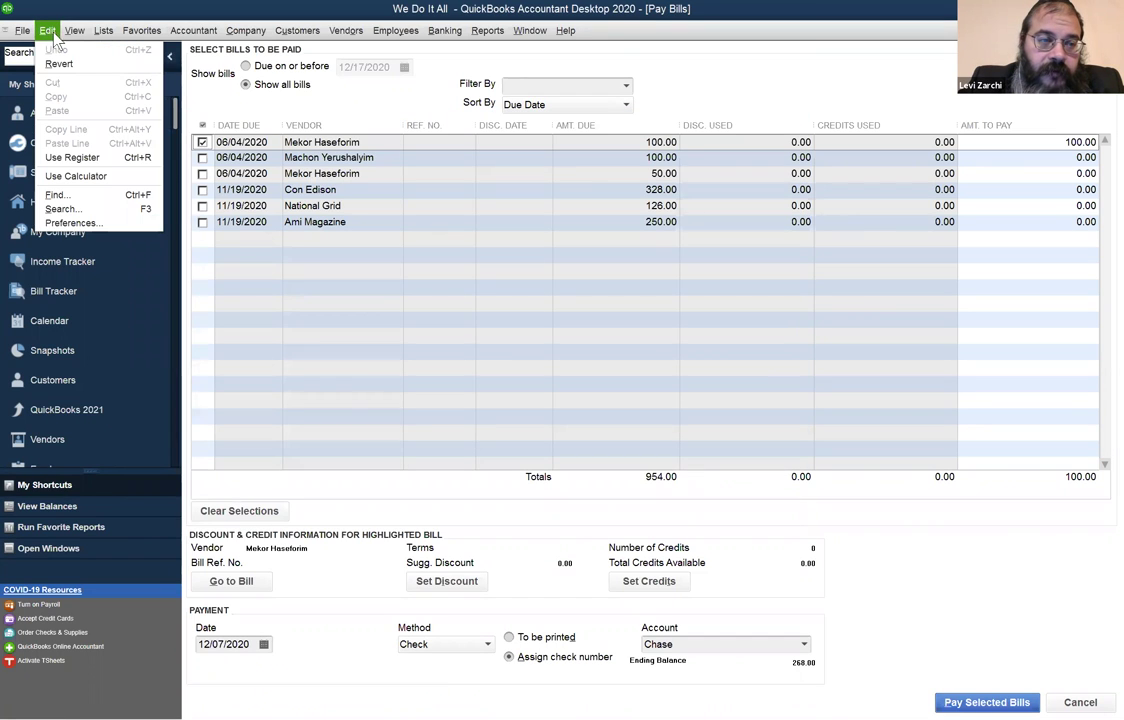
{"action": "key", "text": "Escape"}
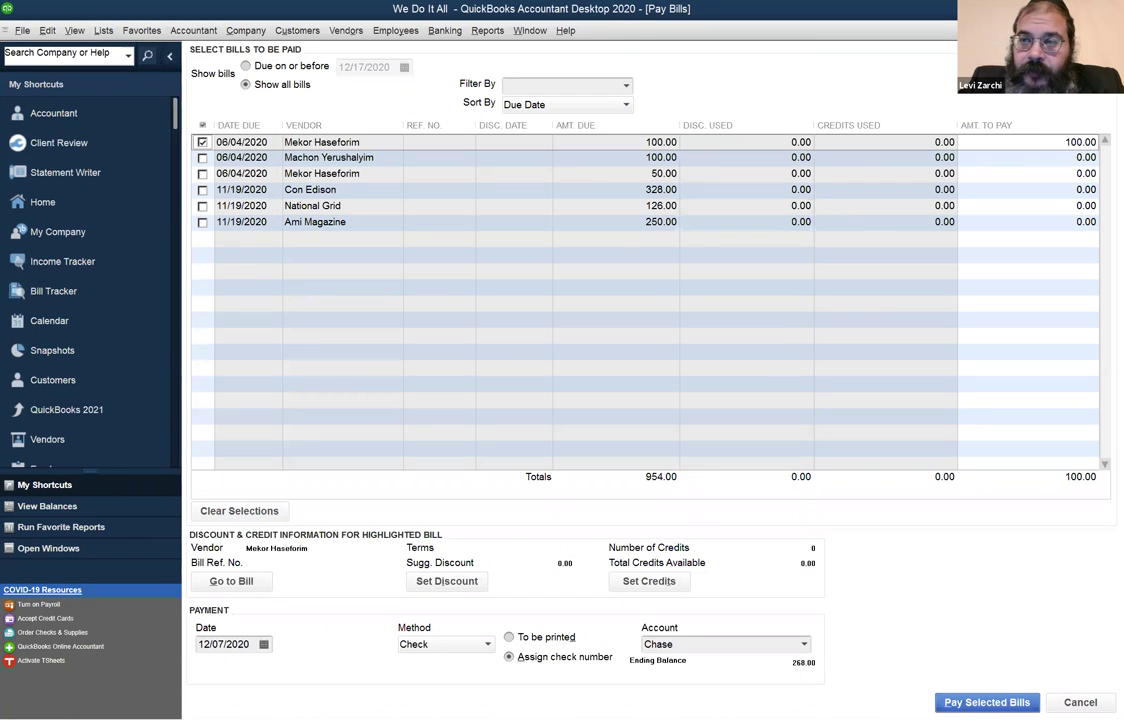
{"action": "key", "text": "Escape"}
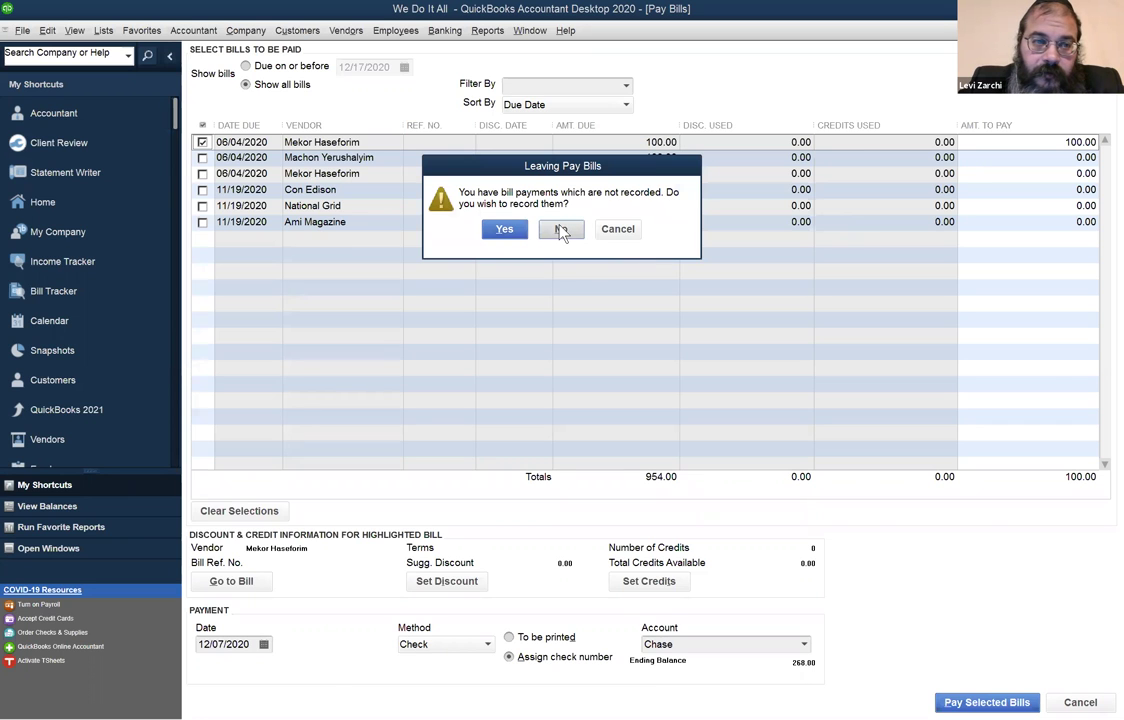
{"action": "left_click", "coordinate": [561, 230]}
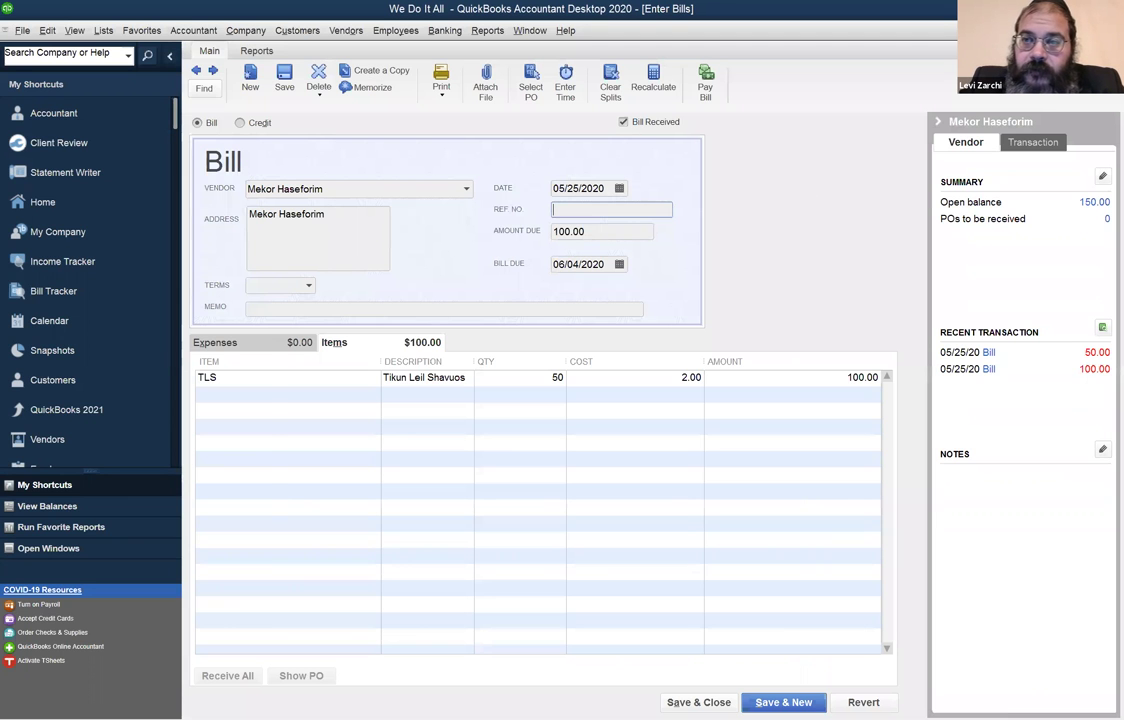
{"action": "key", "text": "ctrl+a"}
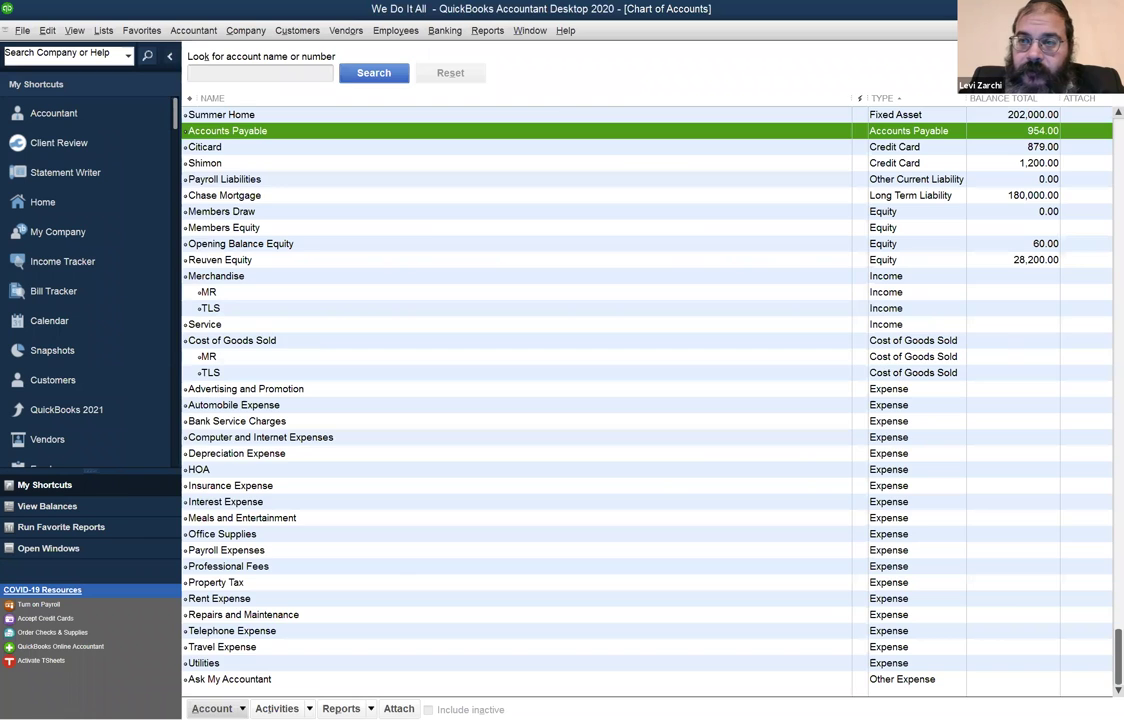
{"action": "key", "text": "Escape"}
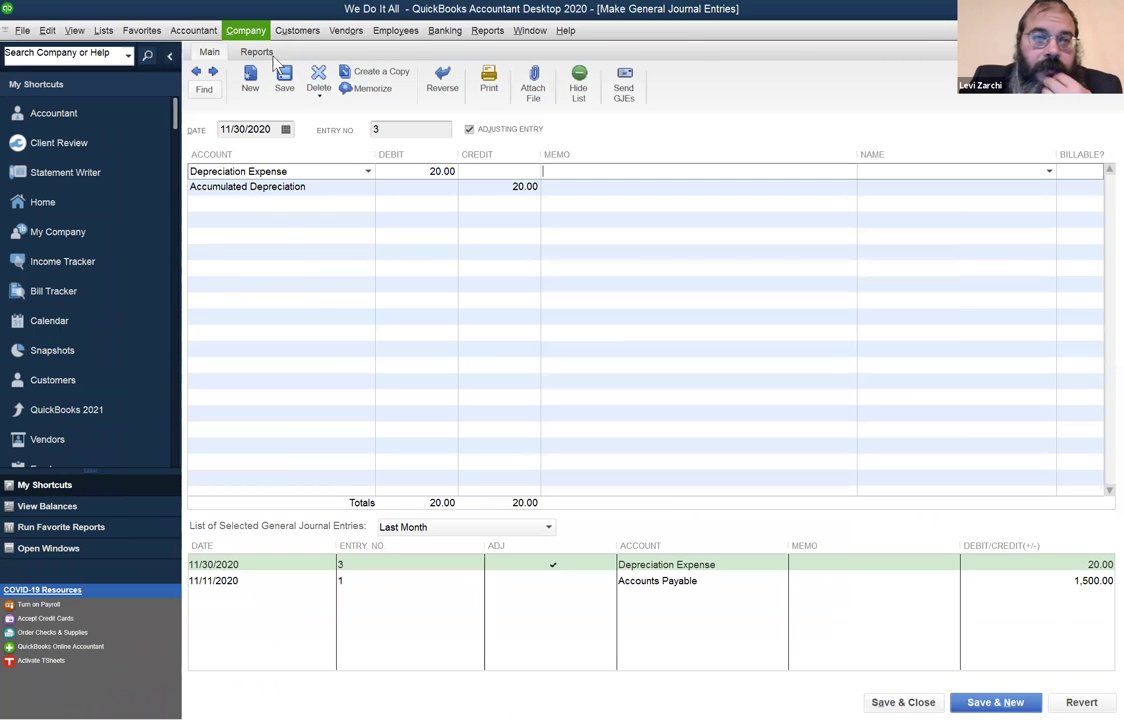
{"action": "left_click", "coordinate": [602, 344]}
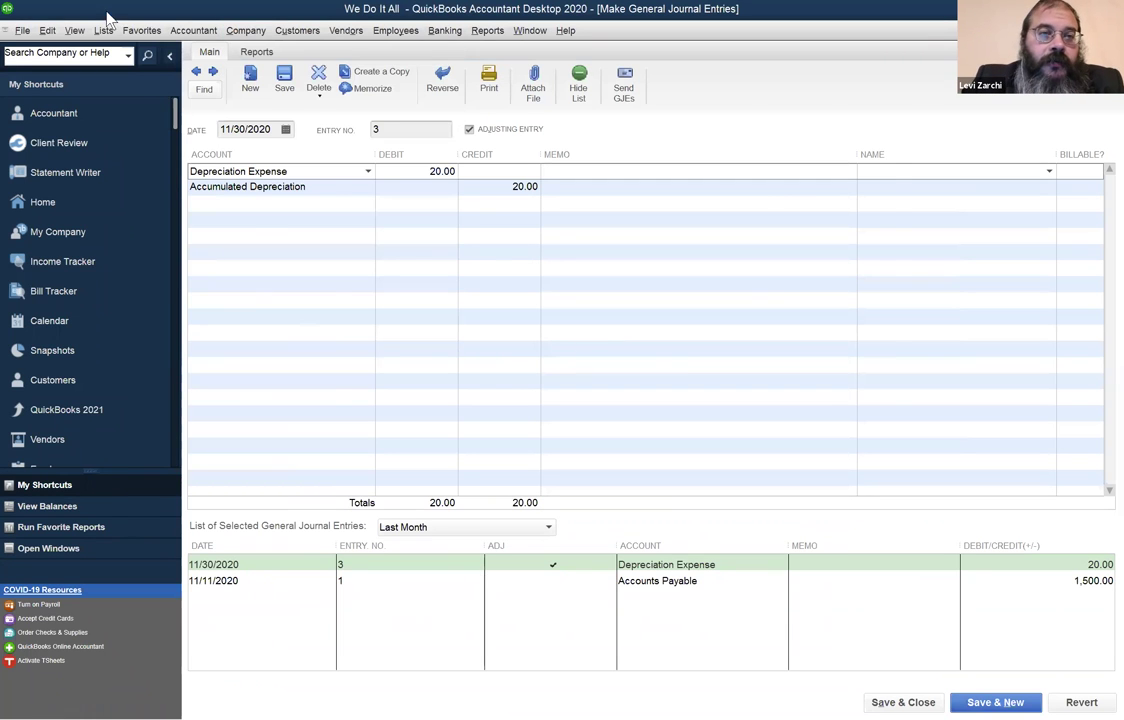
{"action": "key", "text": "Escape"}
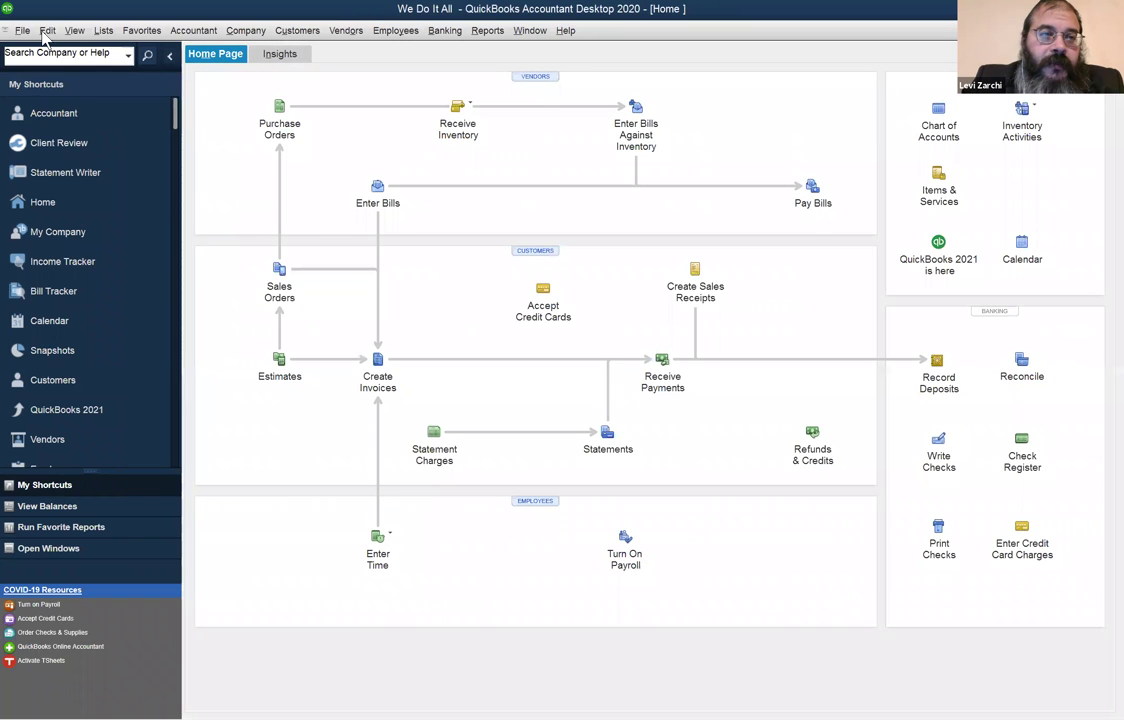
Review the accounts offered for Use Register, keep Chase selected, and cancel without opening a register
{"action": "left_click", "coordinate": [47, 30]}
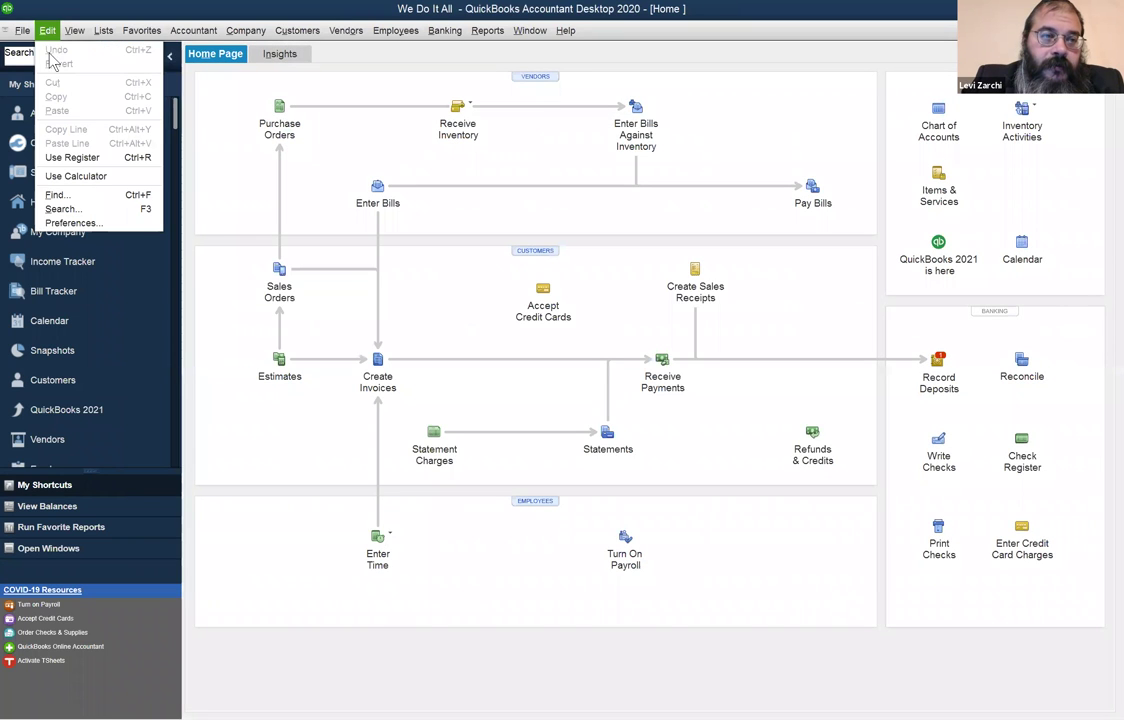
{"action": "left_click", "coordinate": [110, 158]}
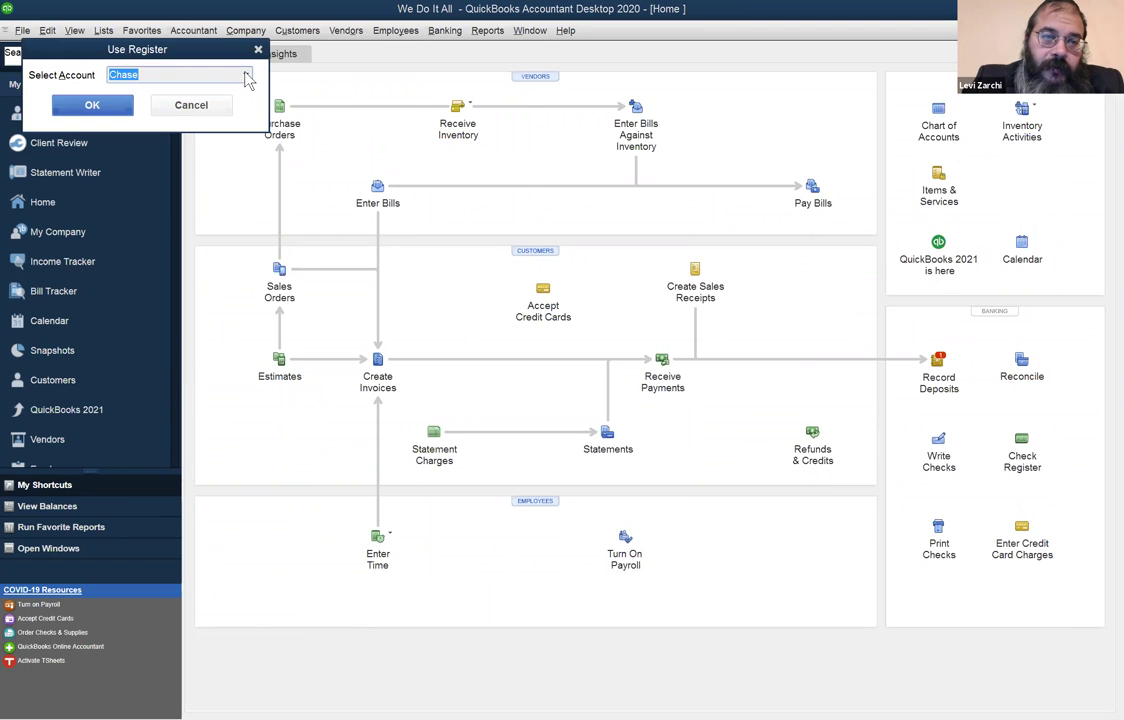
{"action": "left_click", "coordinate": [245, 74]}
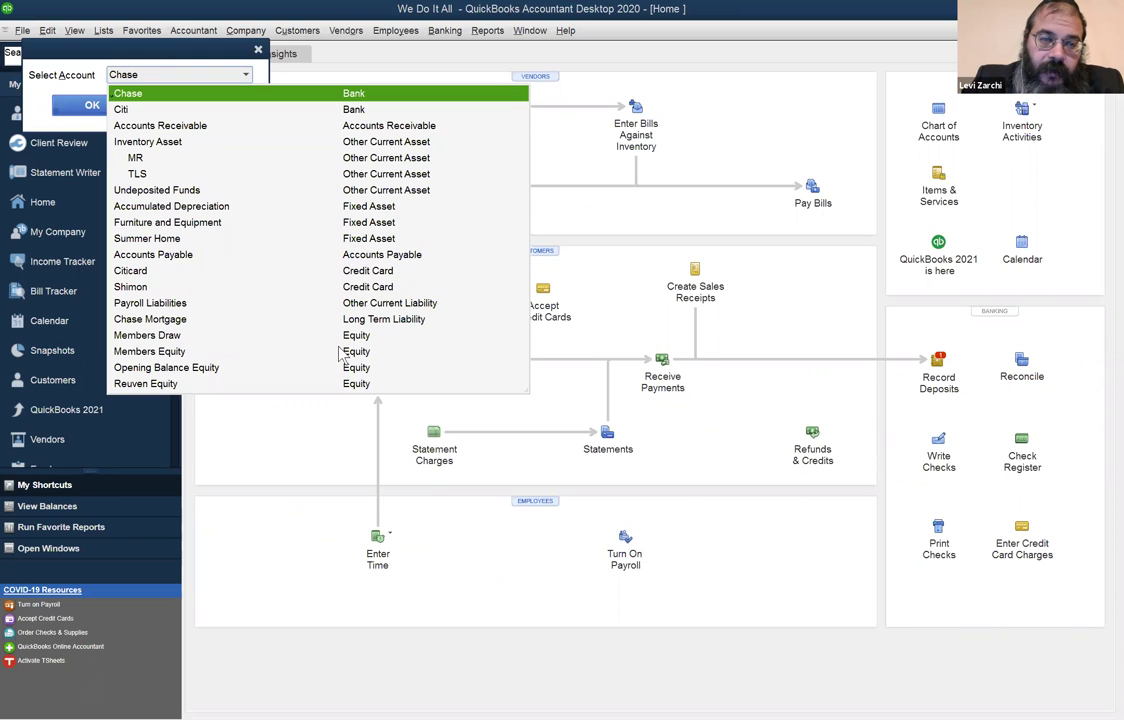
{"action": "left_click", "coordinate": [152, 94]}
{"action": "left_click", "coordinate": [180, 107]}
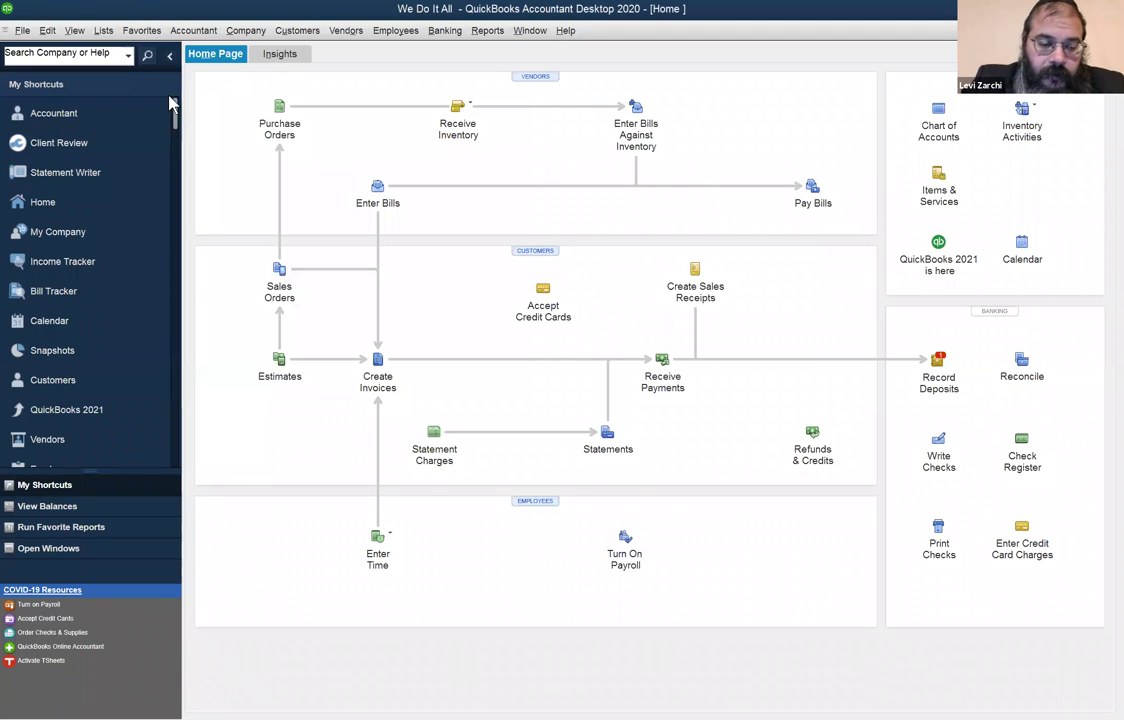
Open Search, examine the amount comparison options, and close the search without running it
{"action": "left_click", "coordinate": [46, 30]}
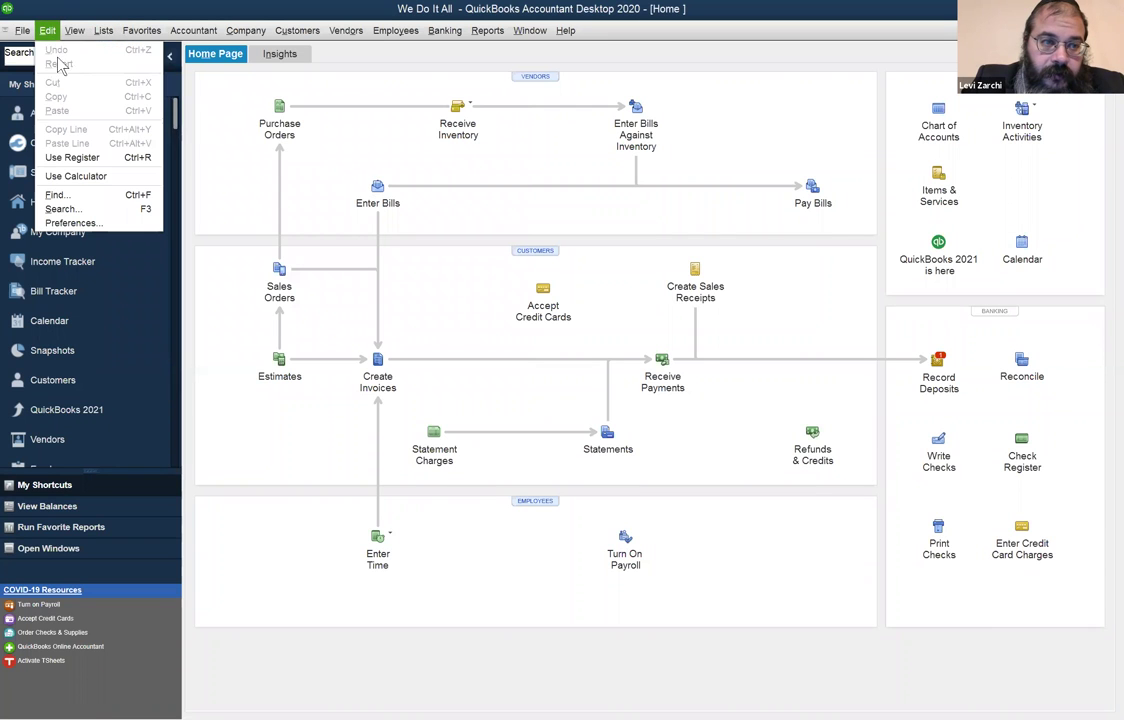
{"action": "left_click", "coordinate": [70, 209]}
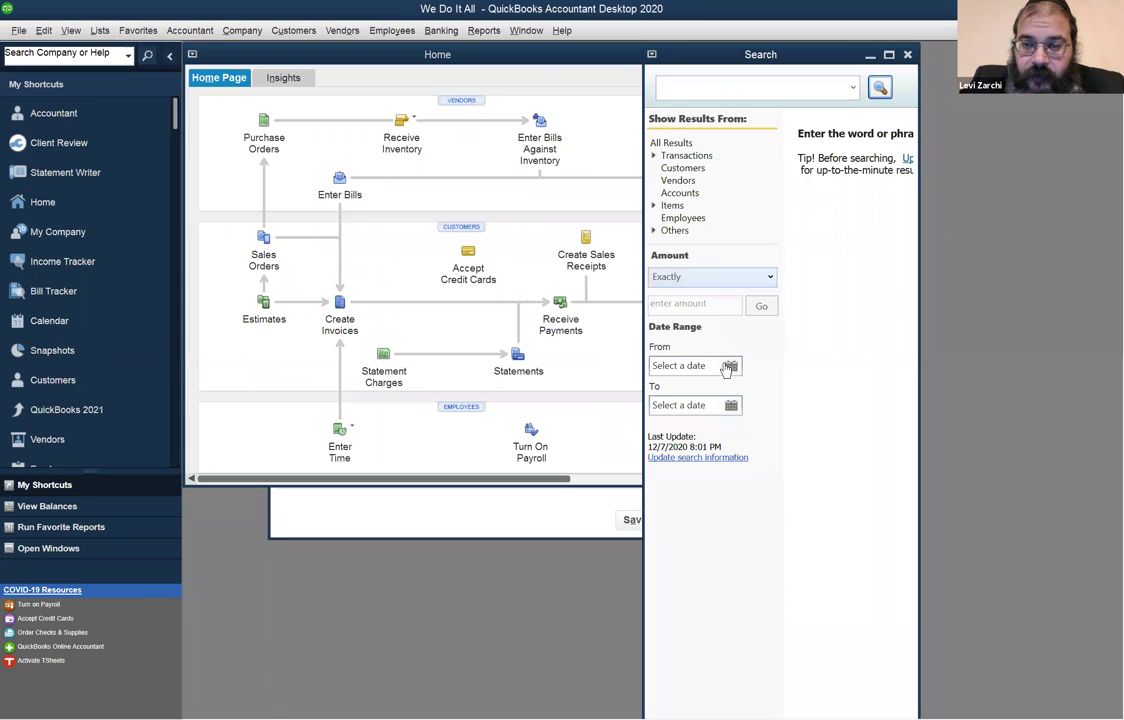
{"action": "left_click", "coordinate": [758, 280]}
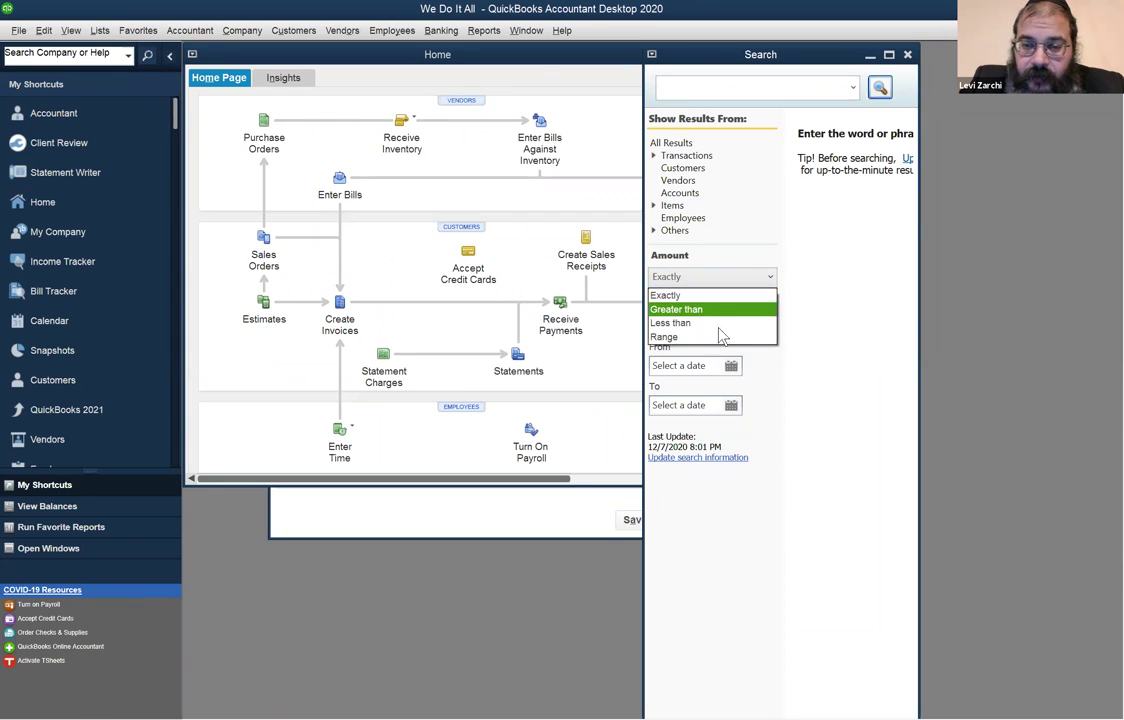
{"action": "key", "text": "Escape"}
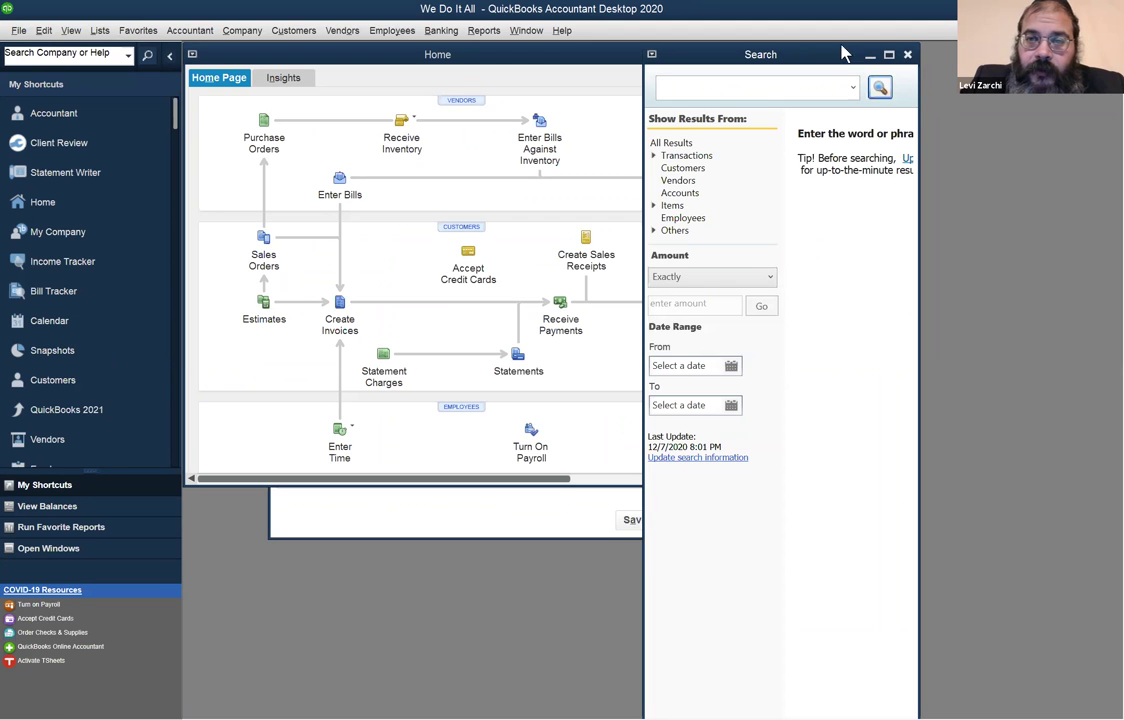
{"action": "key", "text": "Escape"}
{"action": "left_click", "coordinate": [705, 55]}
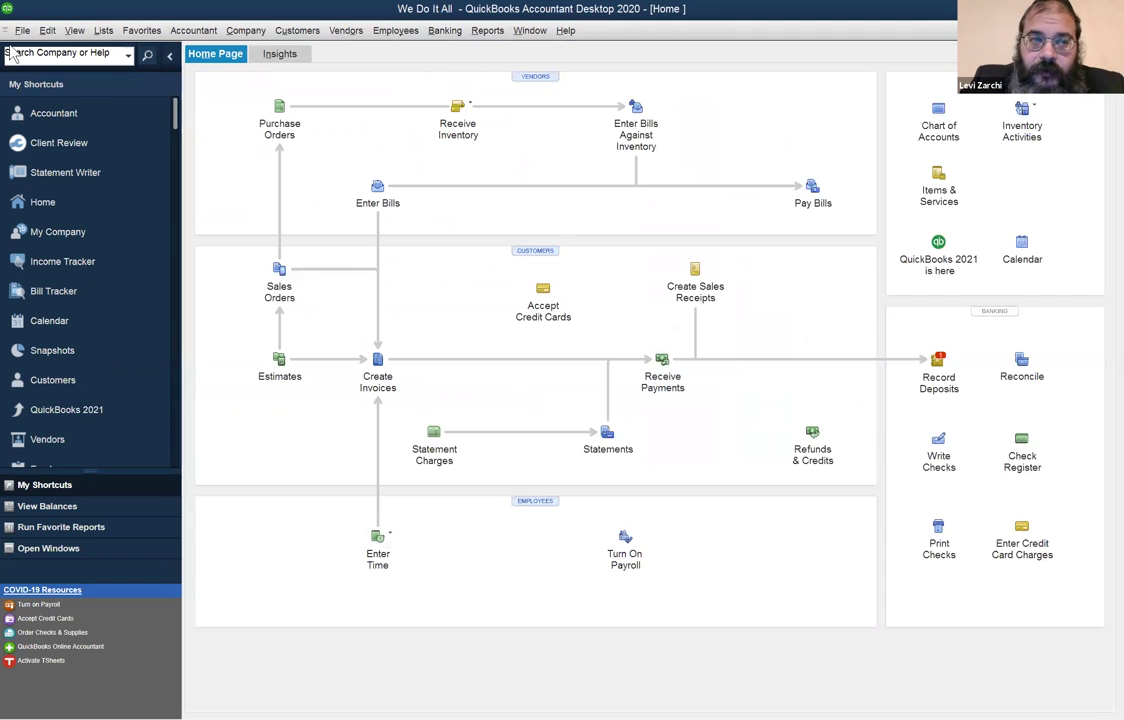
{"action": "left_click", "coordinate": [46, 31]}
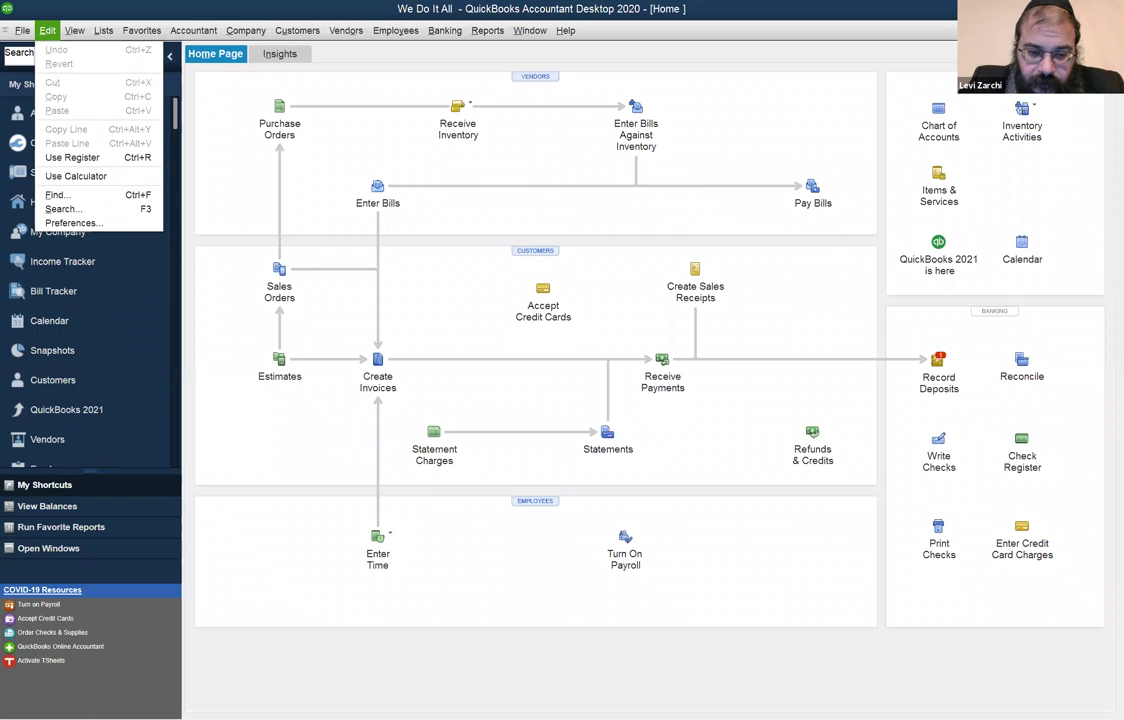
{"action": "left_click", "coordinate": [433, 632]}
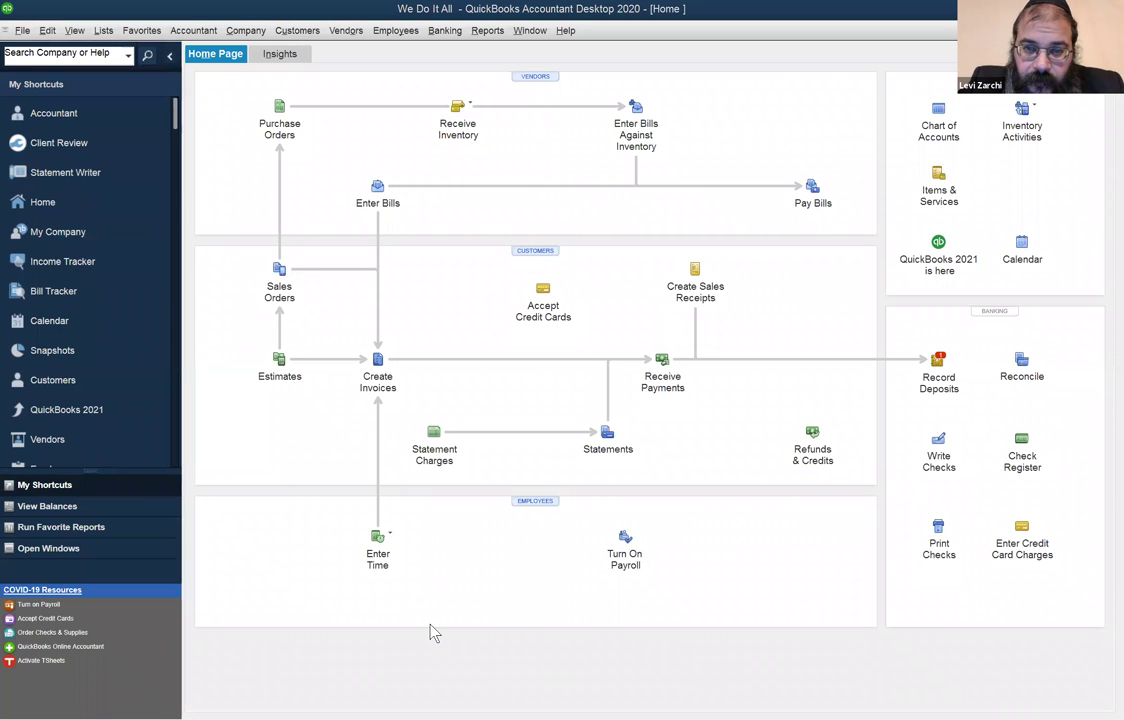
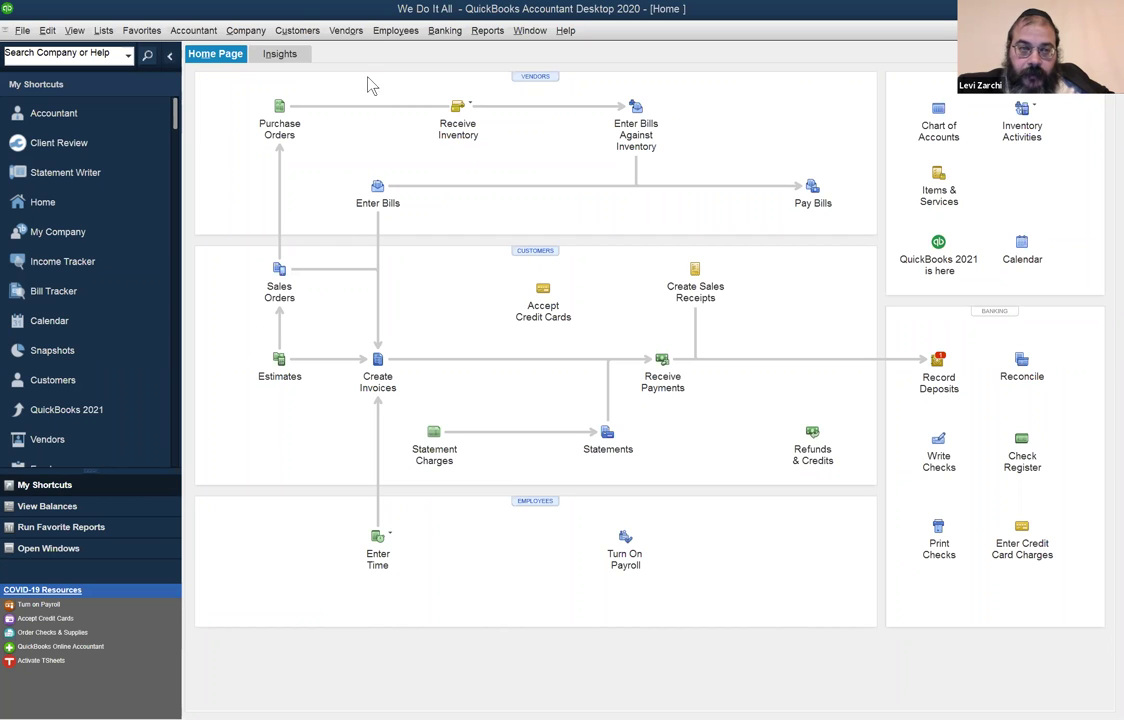
{"action": "left_click", "coordinate": [531, 33]}
{"action": "mouse_move", "coordinate": [450, 34]}
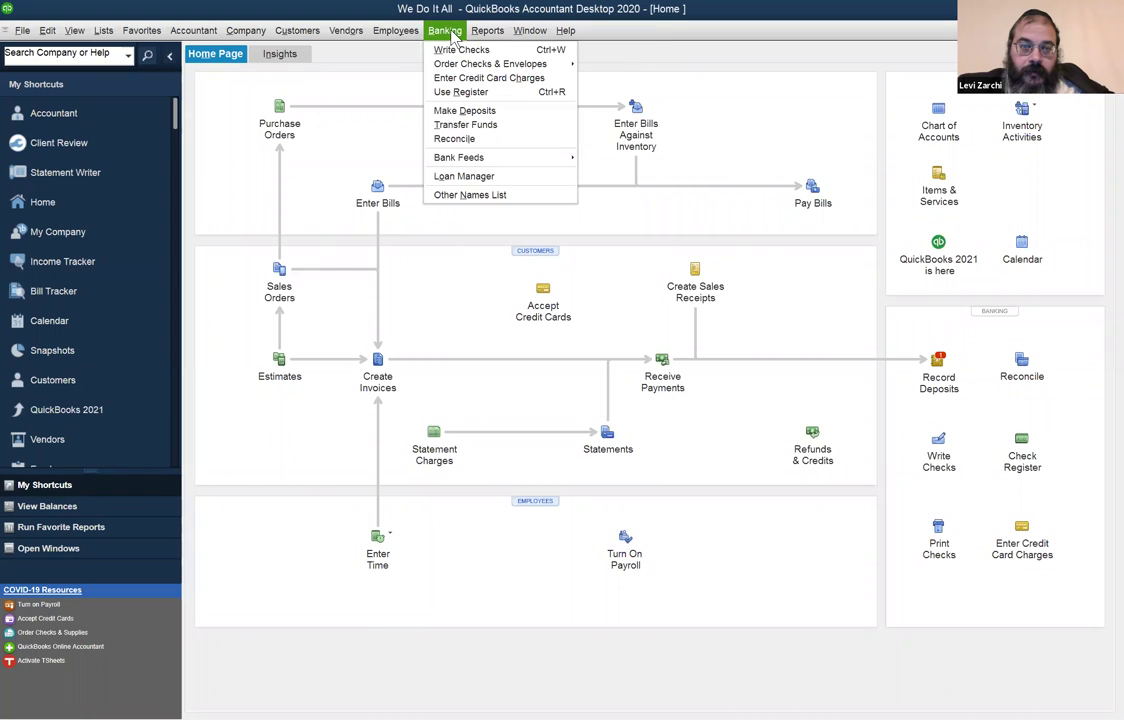
{"action": "left_click", "coordinate": [460, 33]}
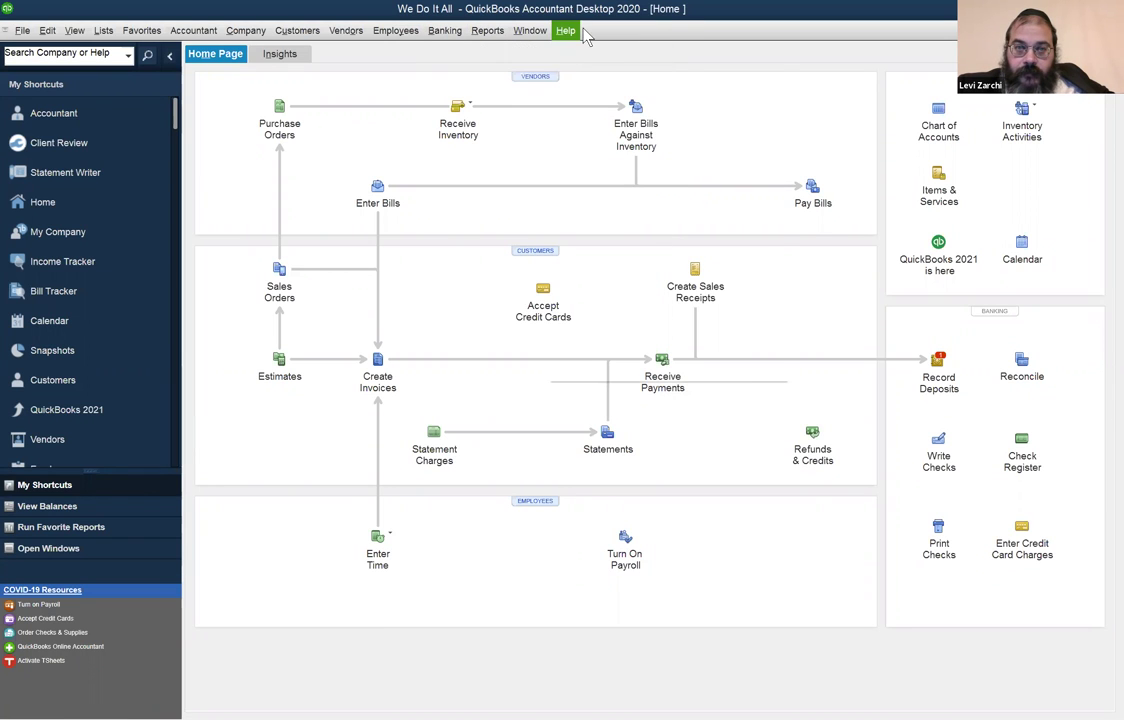
{"action": "left_click", "coordinate": [586, 33]}
{"action": "mouse_move", "coordinate": [530, 32]}
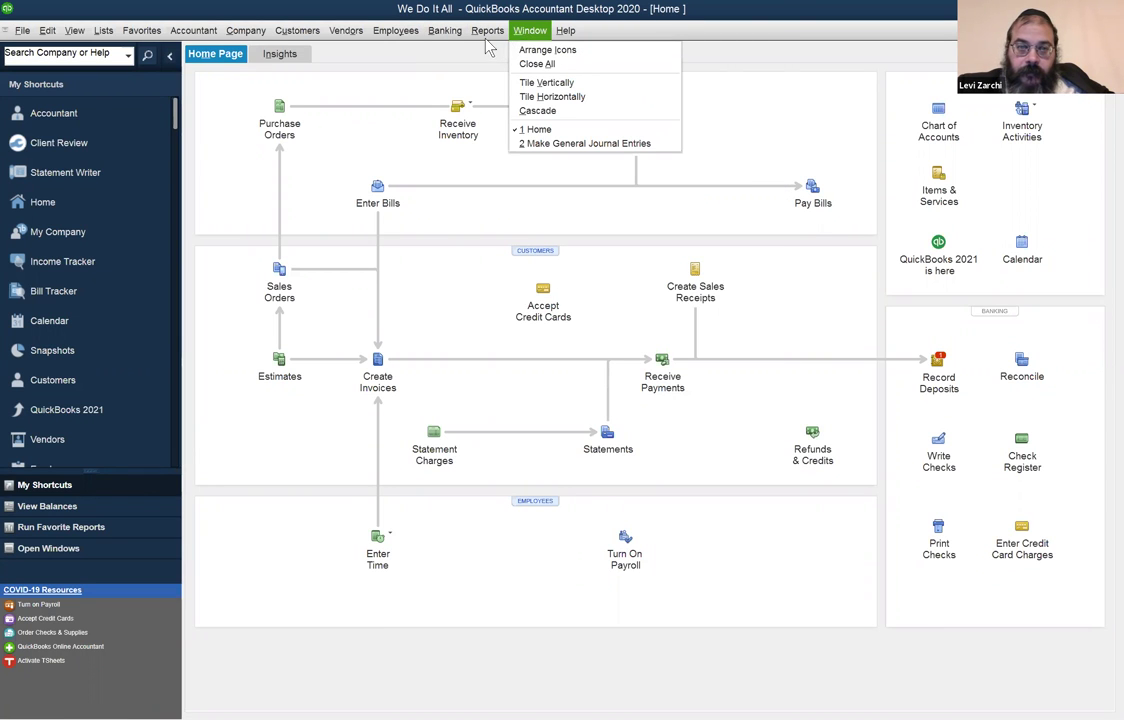
{"action": "mouse_move", "coordinate": [487, 35]}
{"action": "mouse_move", "coordinate": [445, 33]}
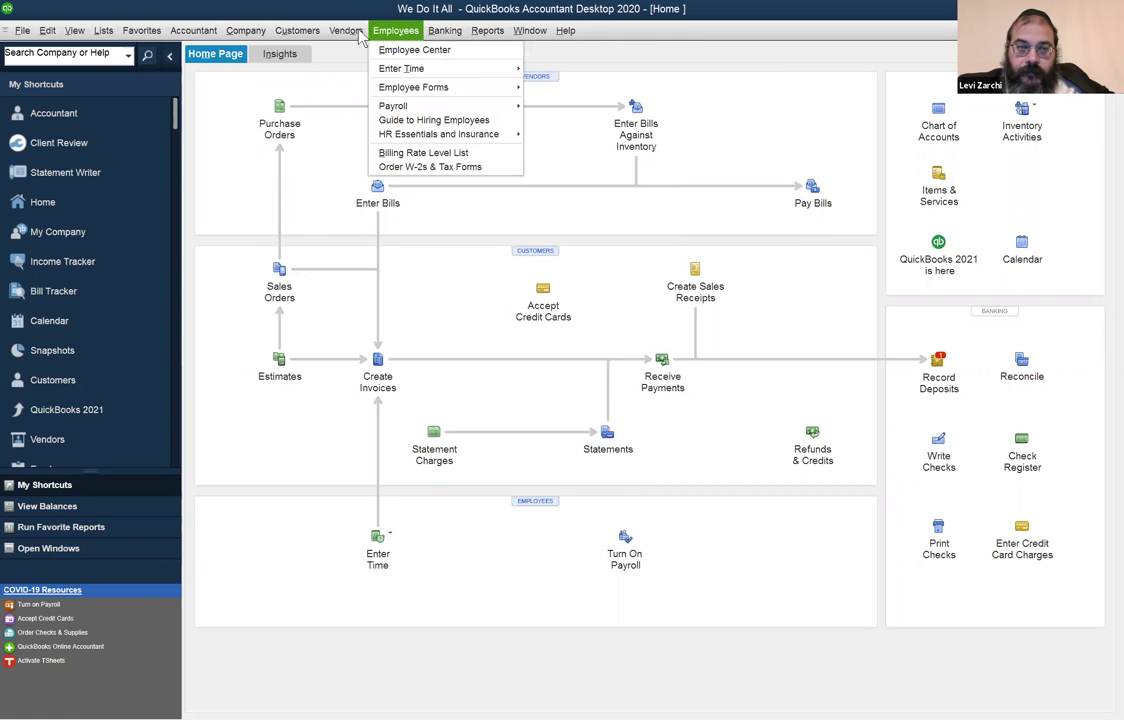
{"action": "mouse_move", "coordinate": [296, 36]}
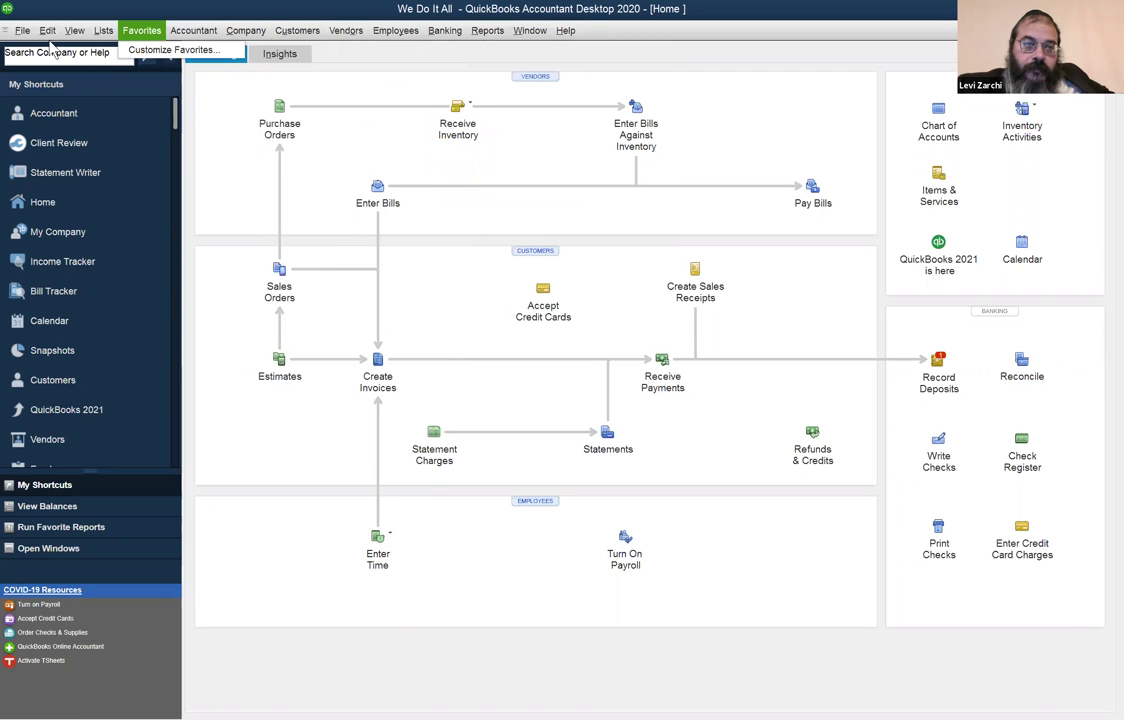
{"action": "mouse_move", "coordinate": [24, 33]}
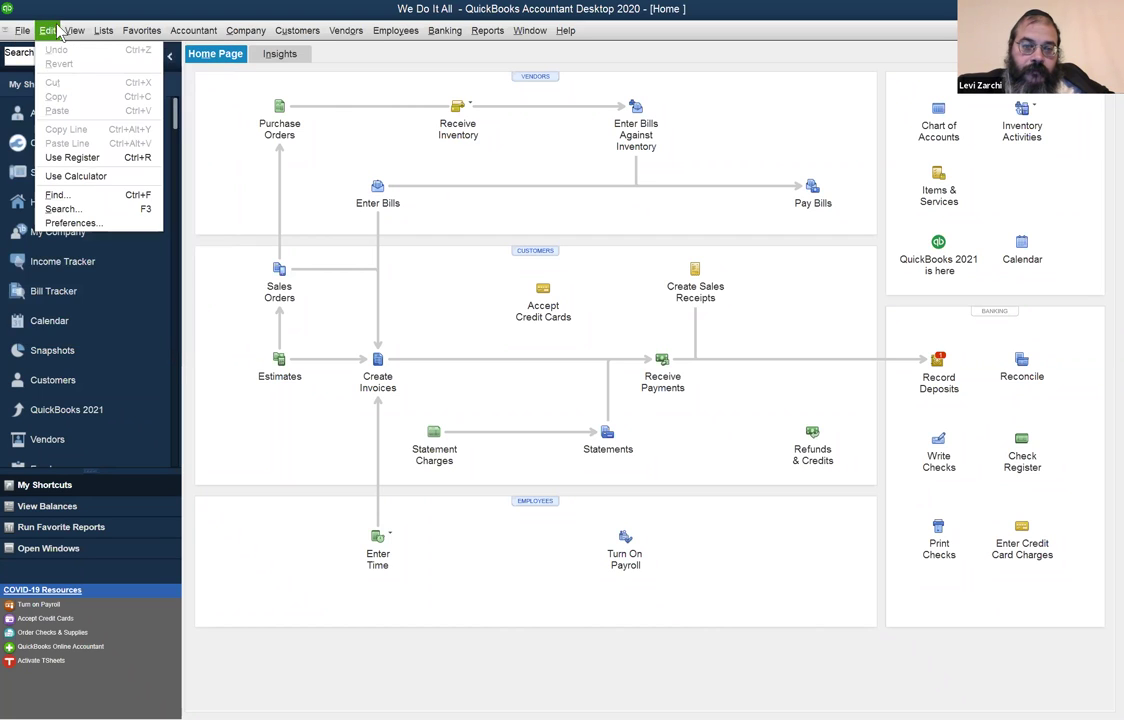
{"action": "key", "text": "Right"}
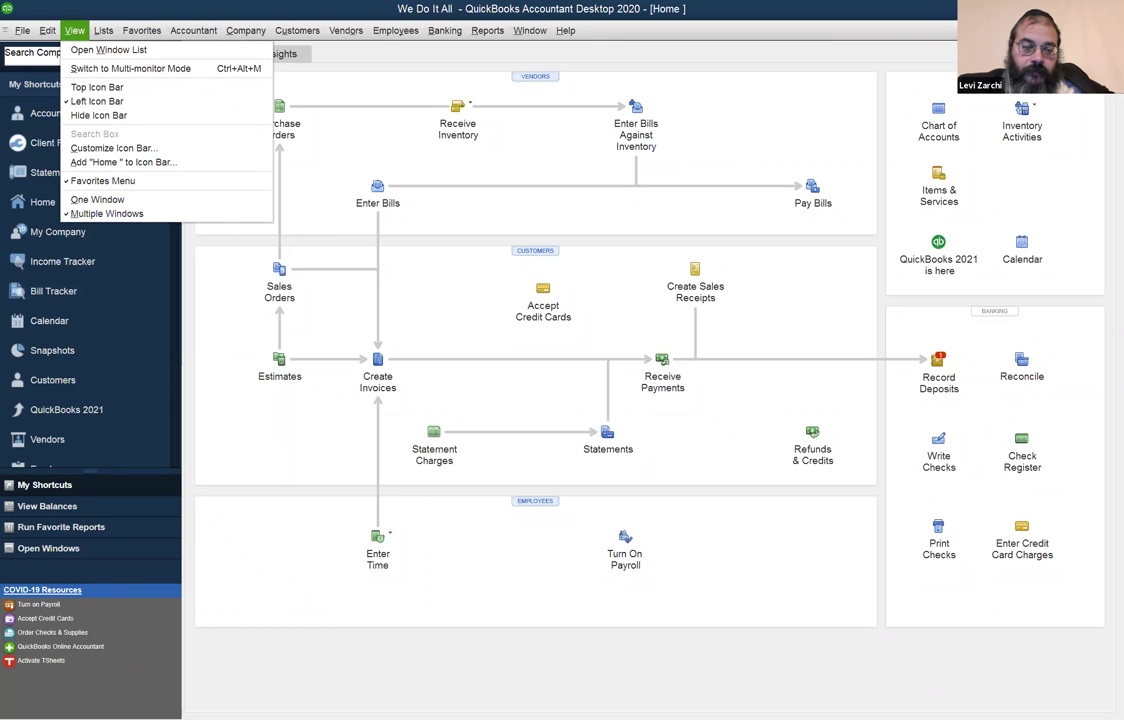
{"action": "key", "text": "Escape"}
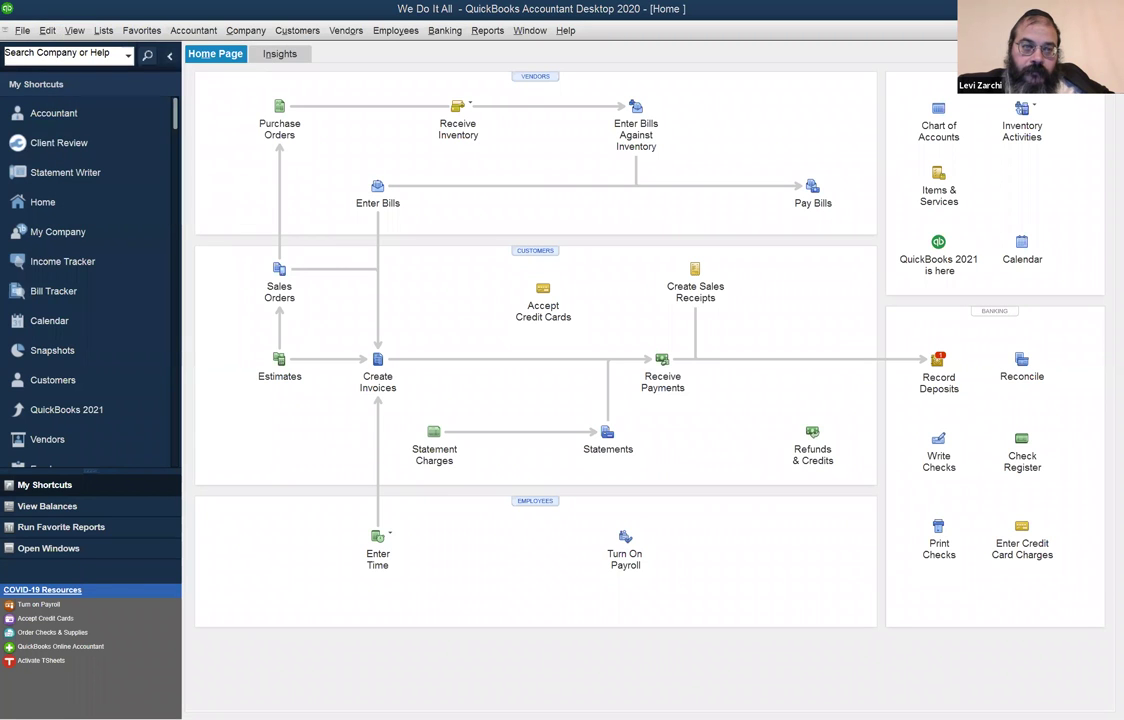
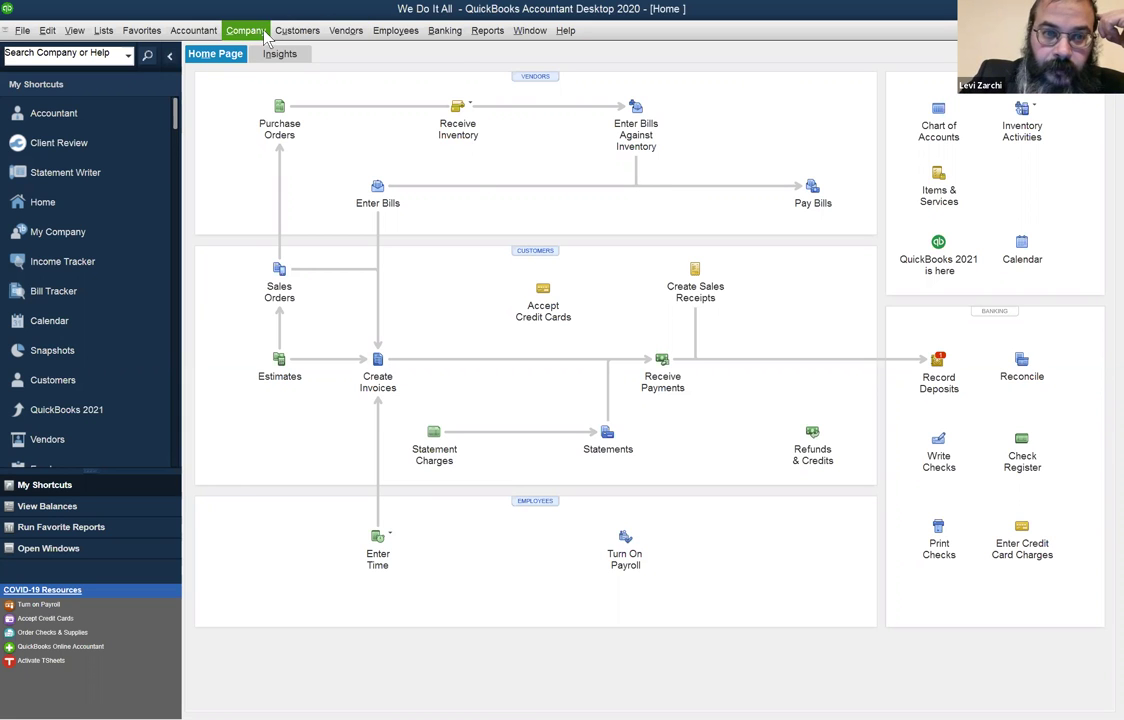
{"action": "left_click", "coordinate": [297, 30]}
{"action": "left_click", "coordinate": [469, 613]}
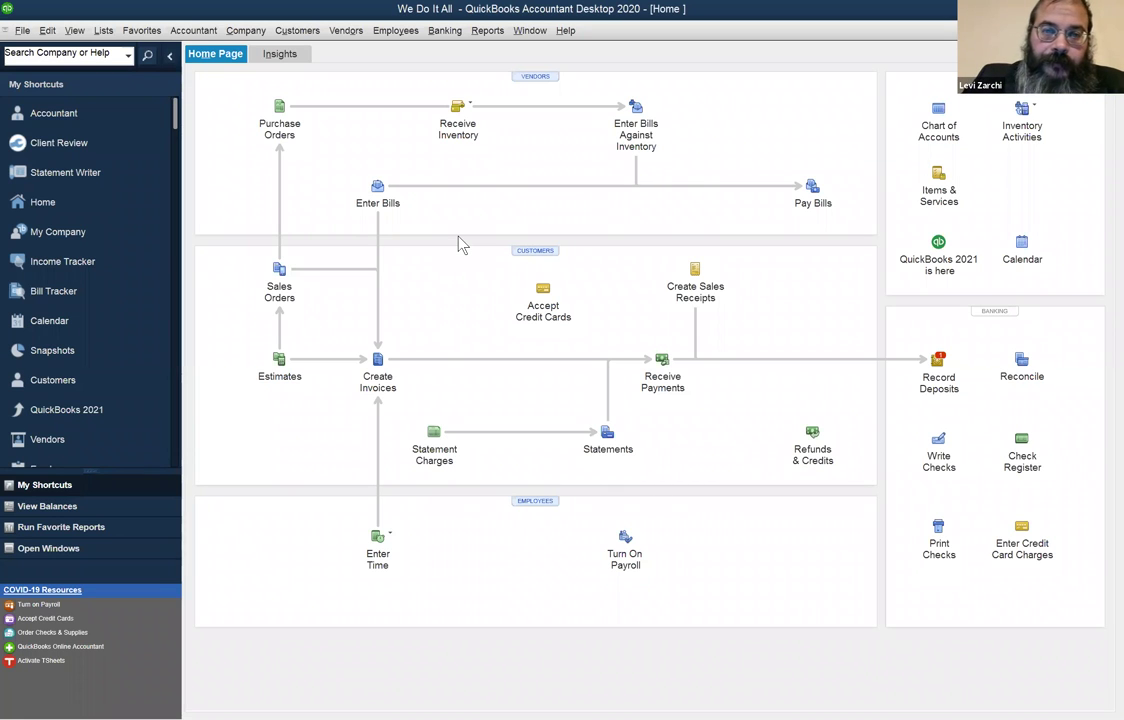
{"action": "left_click", "coordinate": [529, 31]}
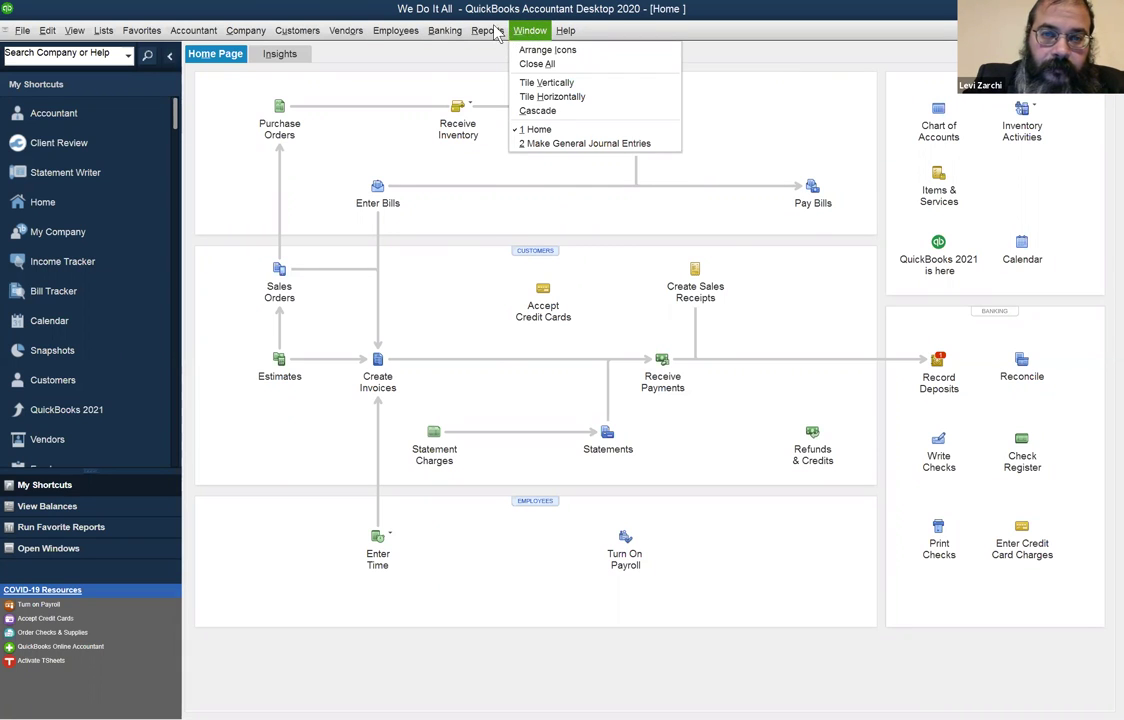
Run the standard Profit & Loss report and set its dates to This Fiscal Year
{"action": "mouse_move", "coordinate": [487, 31]}
{"action": "mouse_move", "coordinate": [545, 155]}
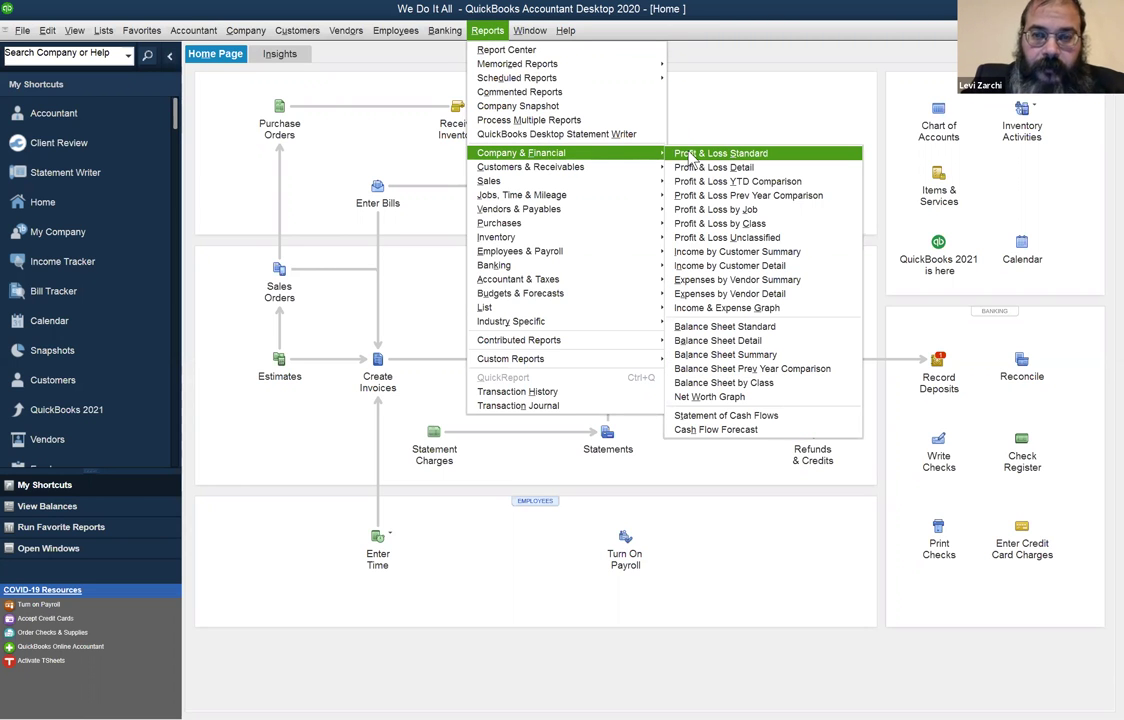
{"action": "left_click", "coordinate": [689, 154]}
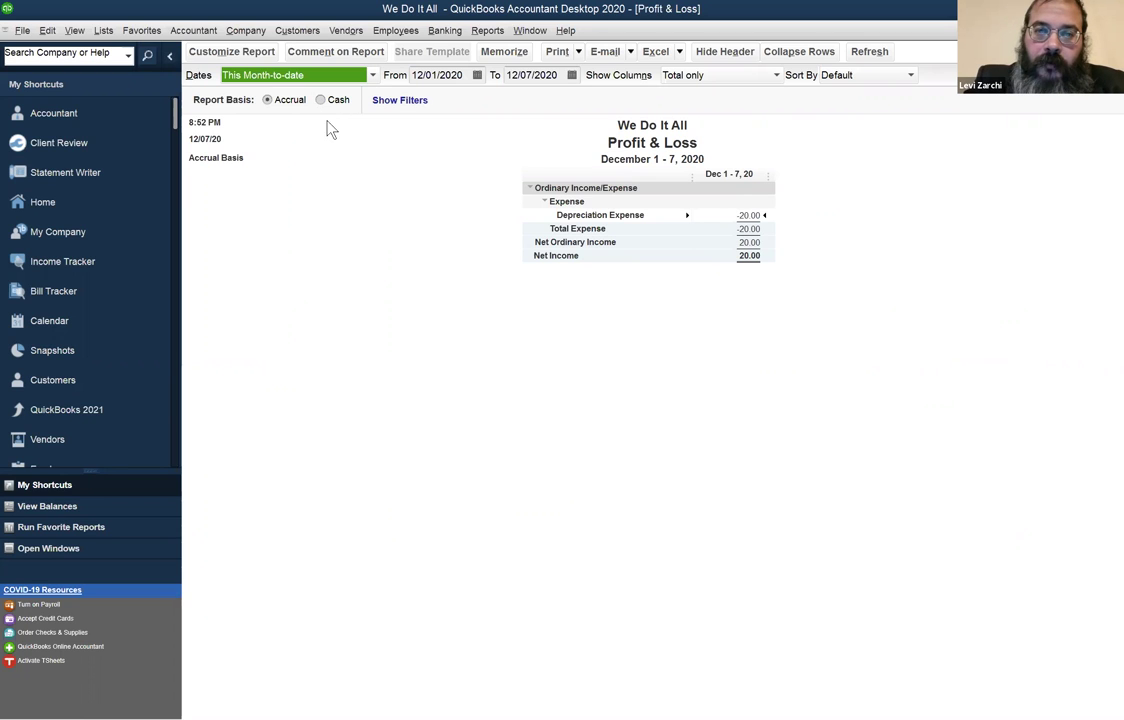
{"action": "left_click", "coordinate": [530, 30]}
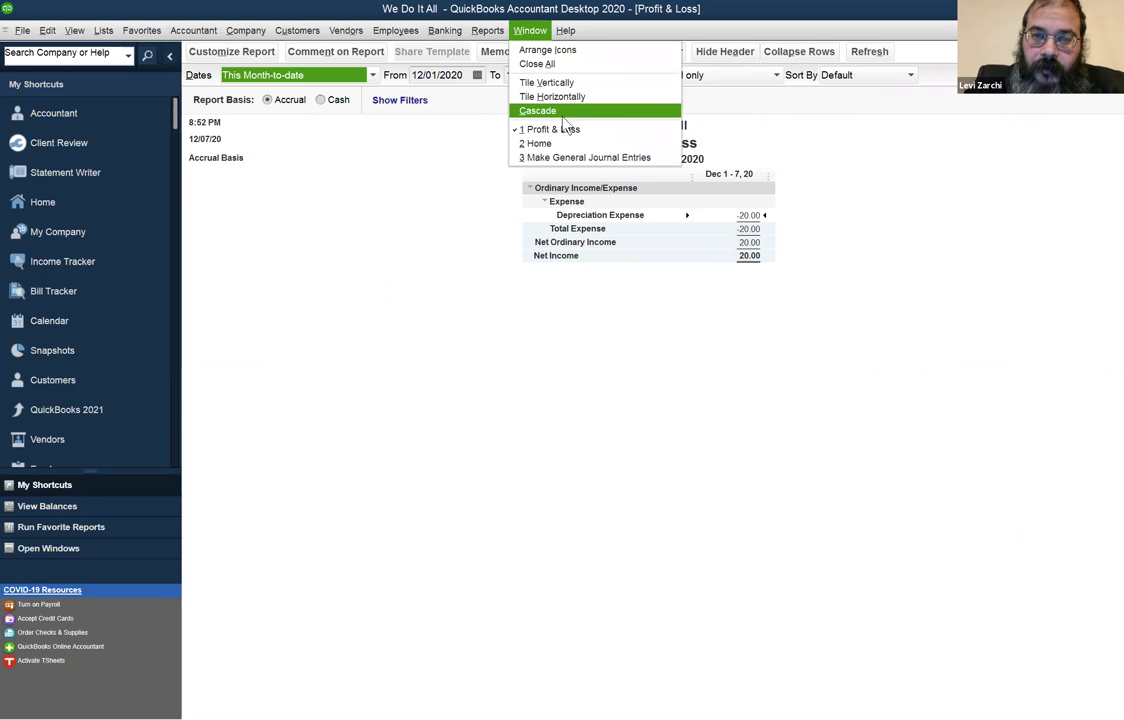
{"action": "mouse_move", "coordinate": [488, 30]}
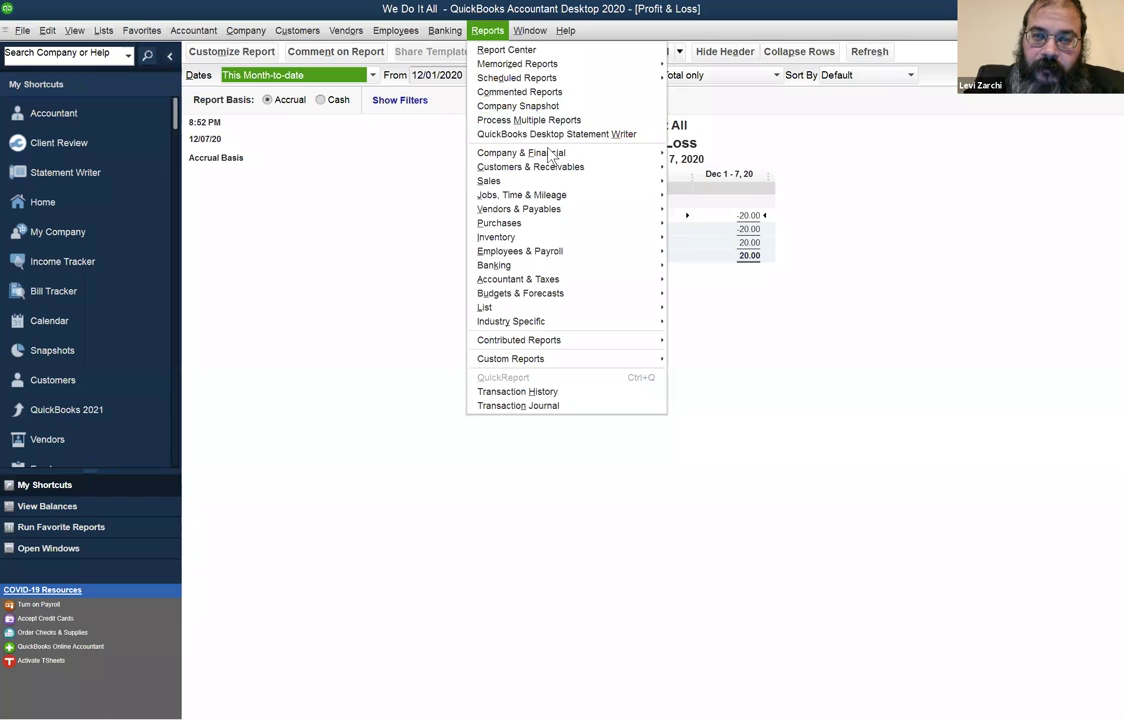
{"action": "mouse_move", "coordinate": [550, 157]}
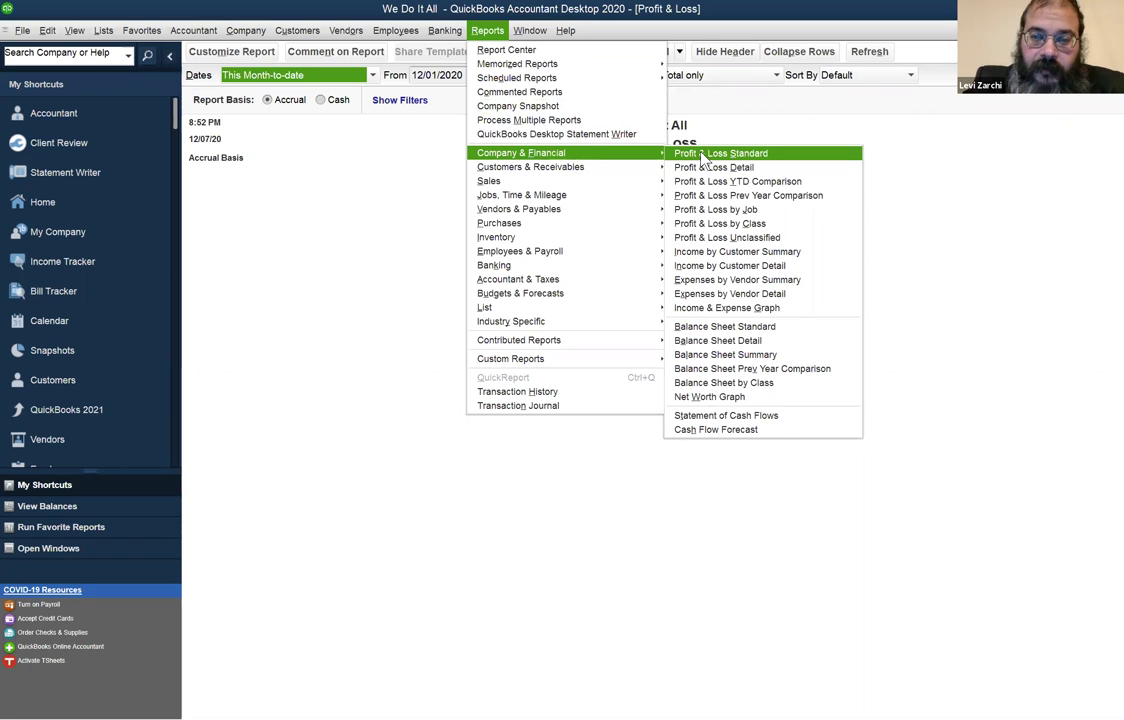
{"action": "left_click", "coordinate": [703, 157]}
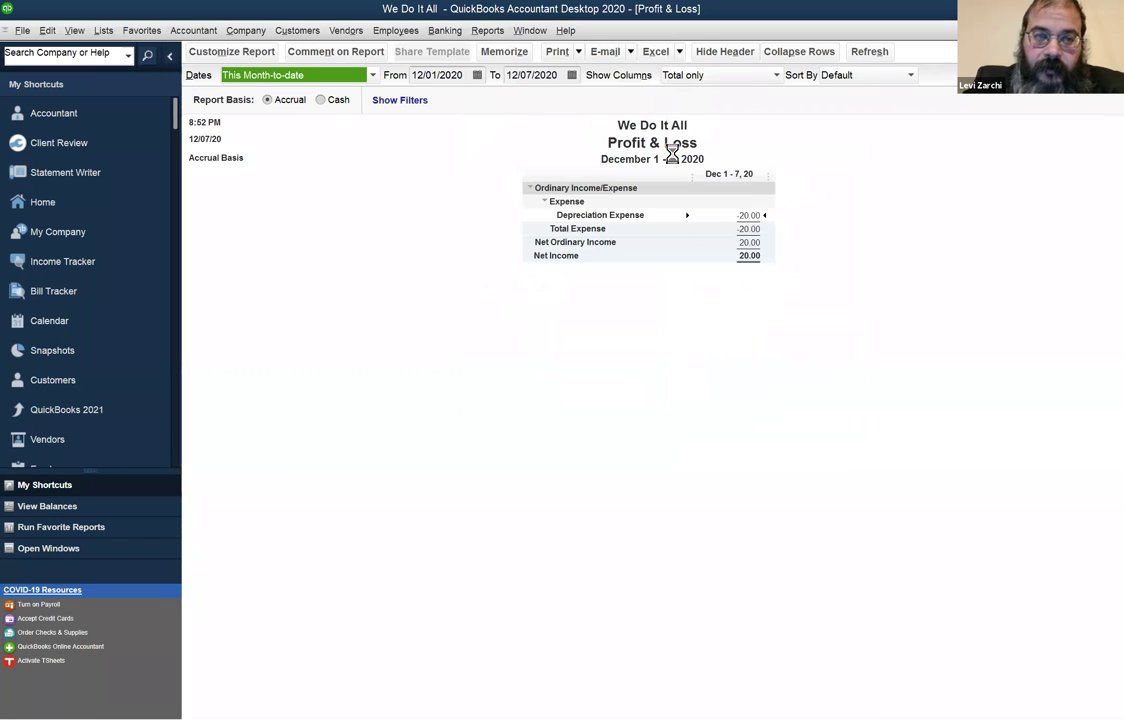
{"action": "left_click", "coordinate": [350, 78]}
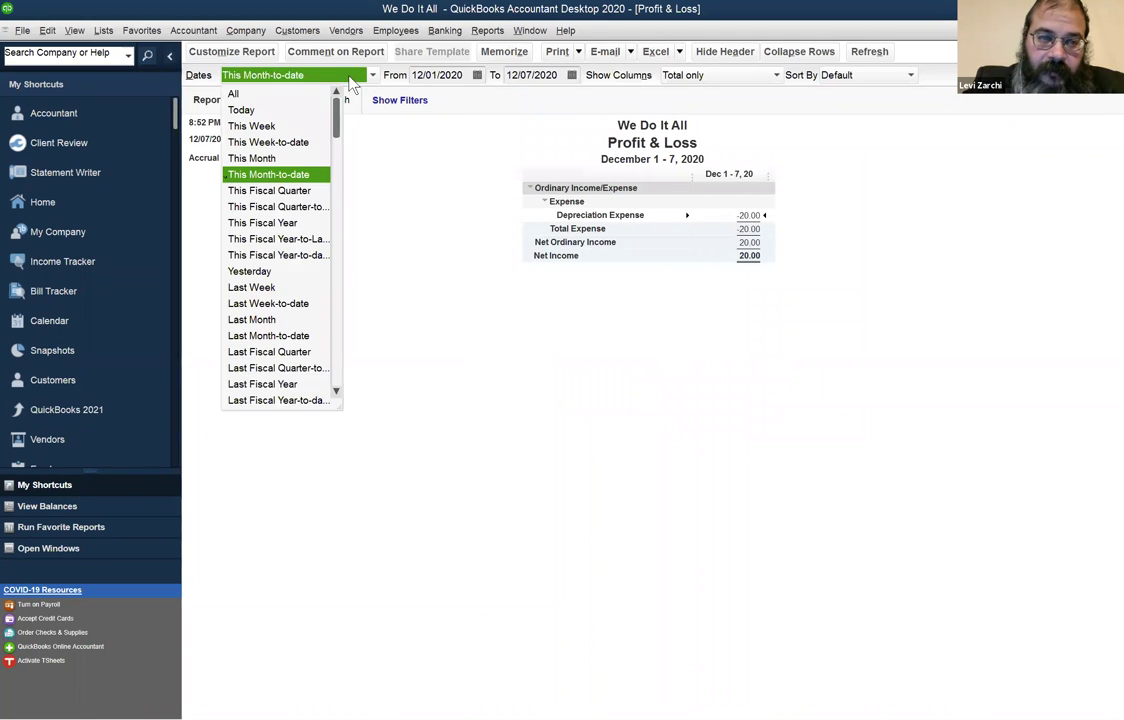
{"action": "left_click", "coordinate": [297, 222]}
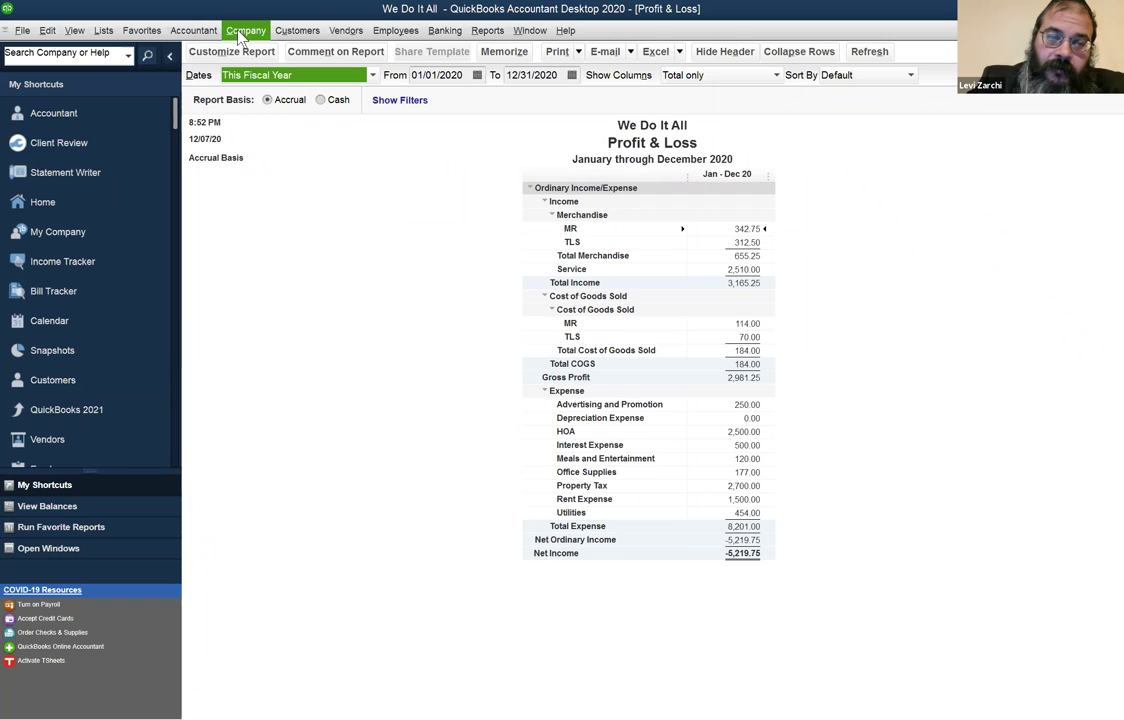
Collapse the shortcuts sidebar and add Previous Year and $ Change subcolumns to the Profit & Loss report
{"action": "left_click", "coordinate": [171, 60]}
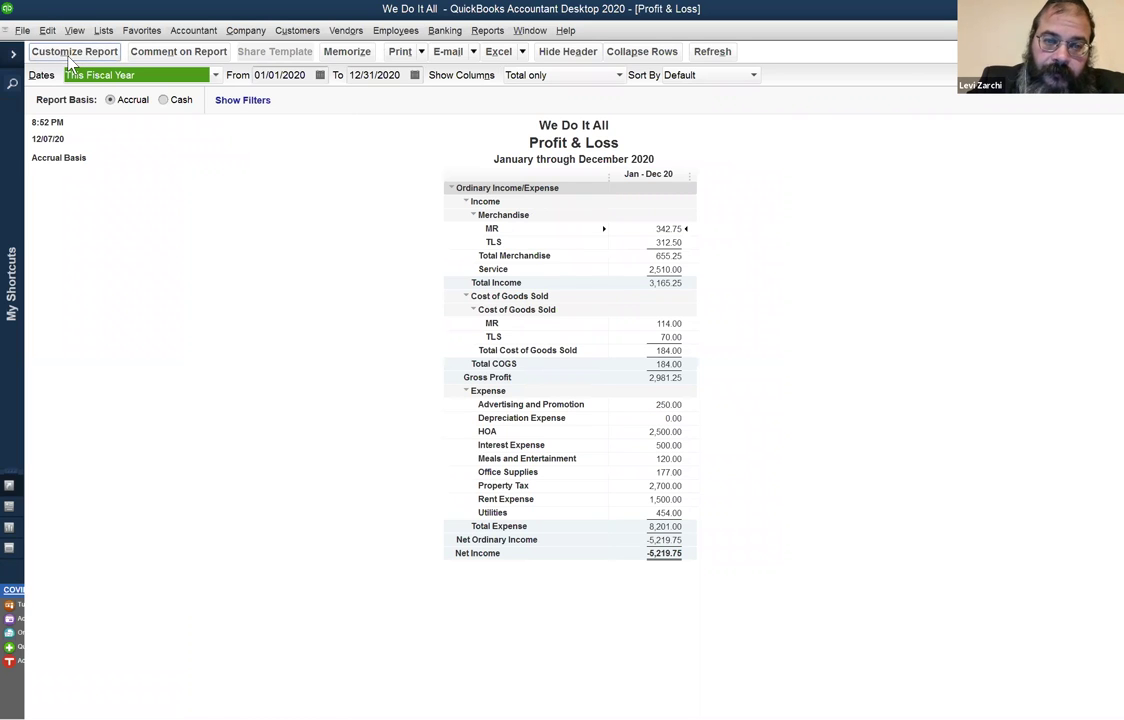
{"action": "left_click", "coordinate": [71, 52]}
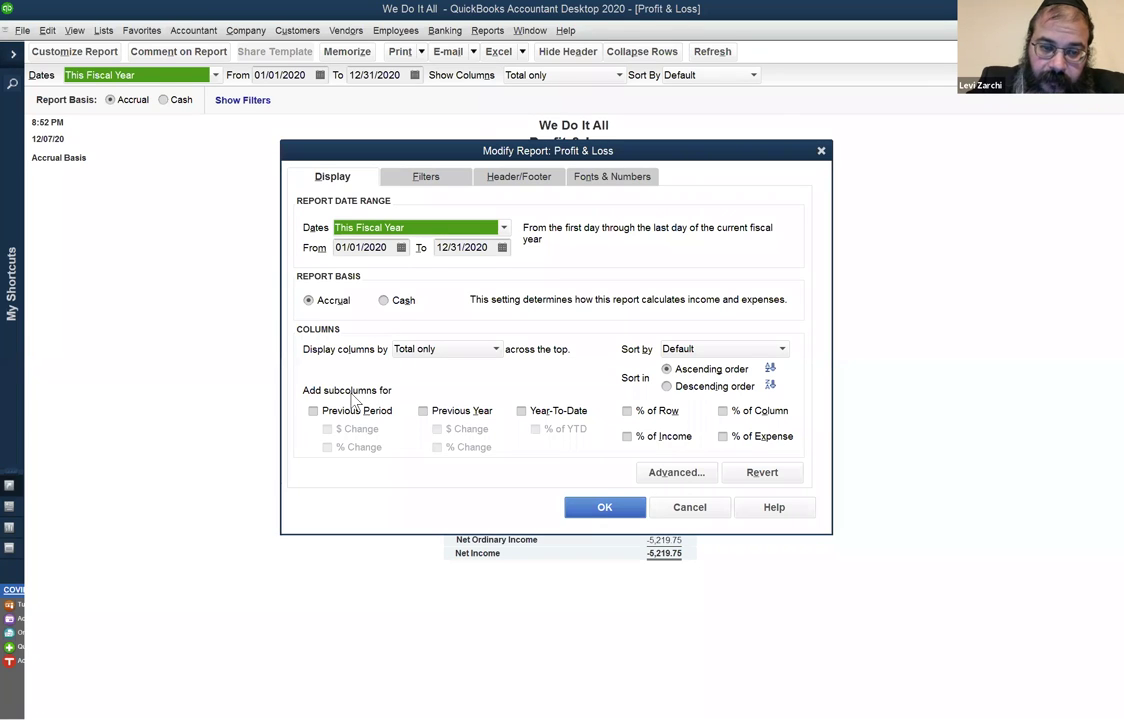
{"action": "left_click", "coordinate": [432, 413]}
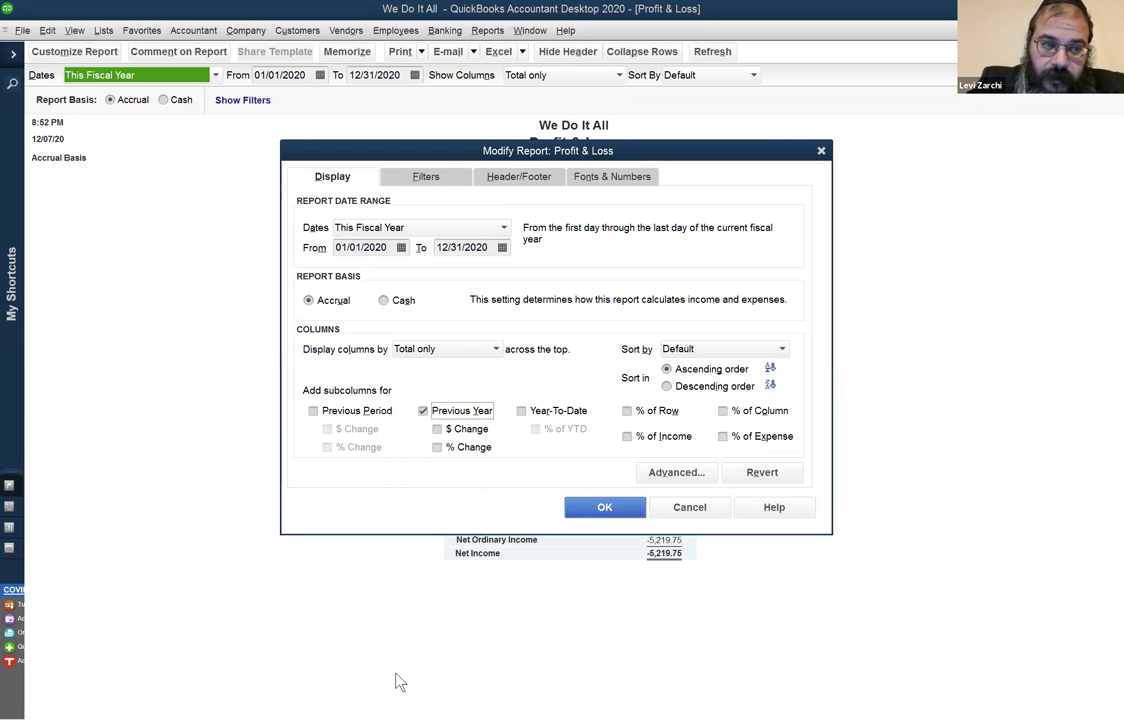
{"action": "left_click", "coordinate": [504, 228]}
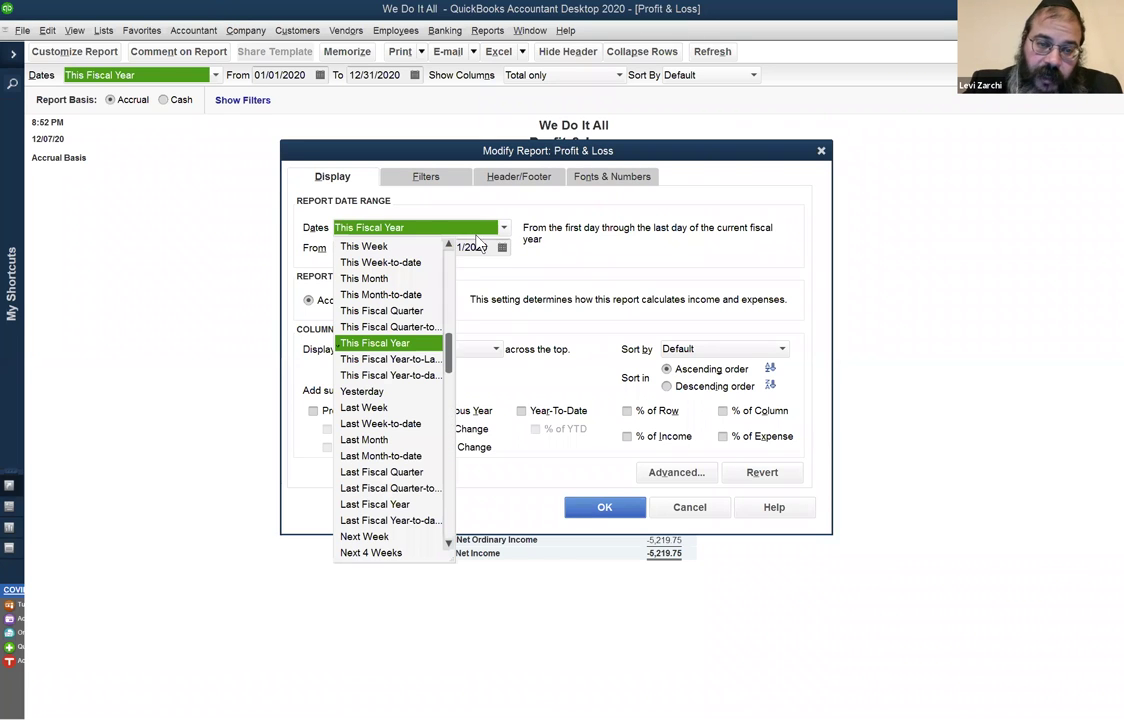
{"action": "left_click", "coordinate": [597, 266]}
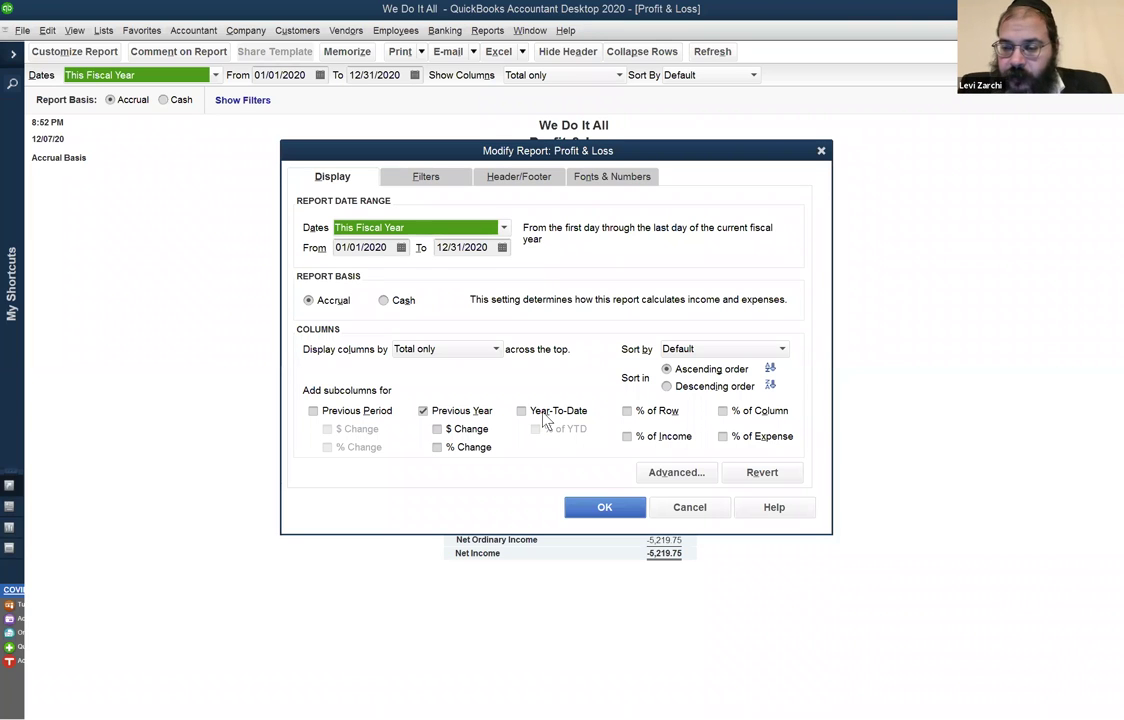
{"action": "left_click", "coordinate": [470, 430]}
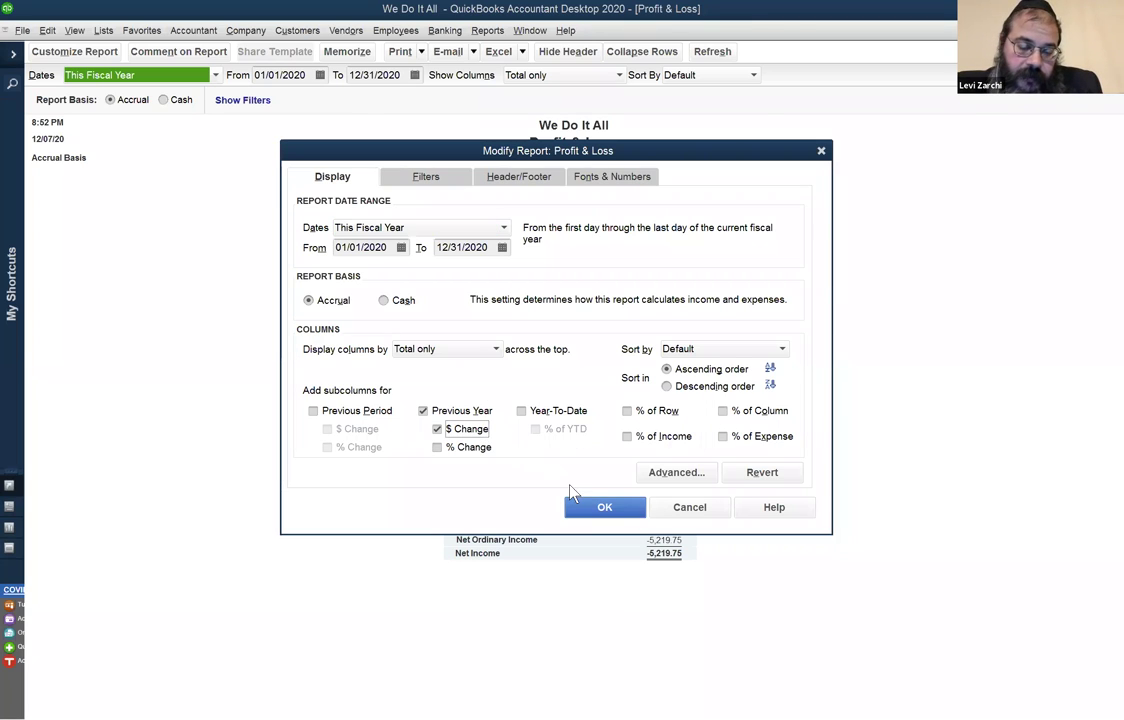
{"action": "left_click", "coordinate": [592, 510]}
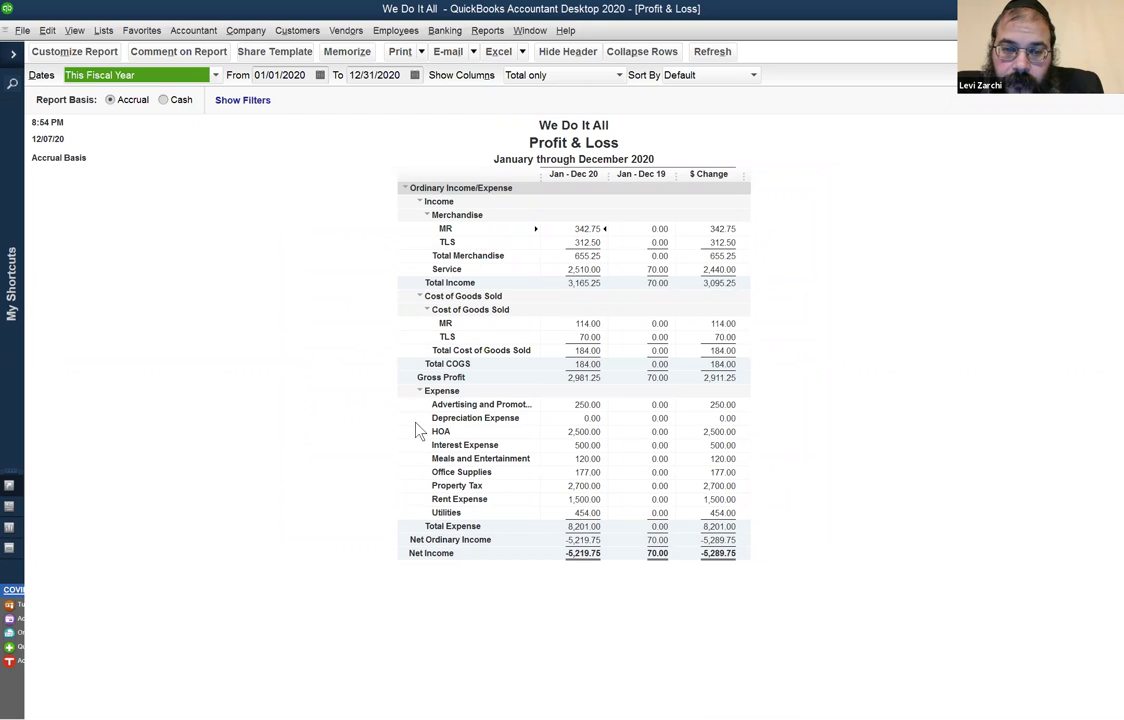
Examine the income and expense amounts in the Profit & Loss year comparison, including the current-year Rent Expense
{"action": "left_click", "coordinate": [655, 378]}
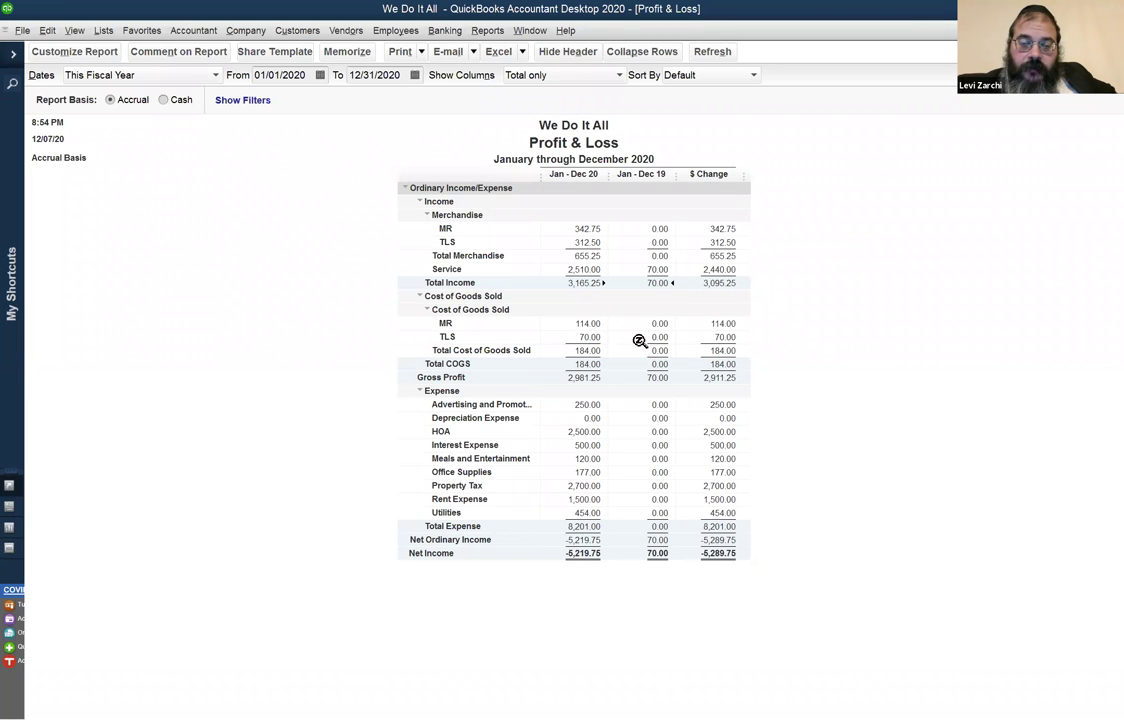
{"action": "left_click", "coordinate": [575, 401]}
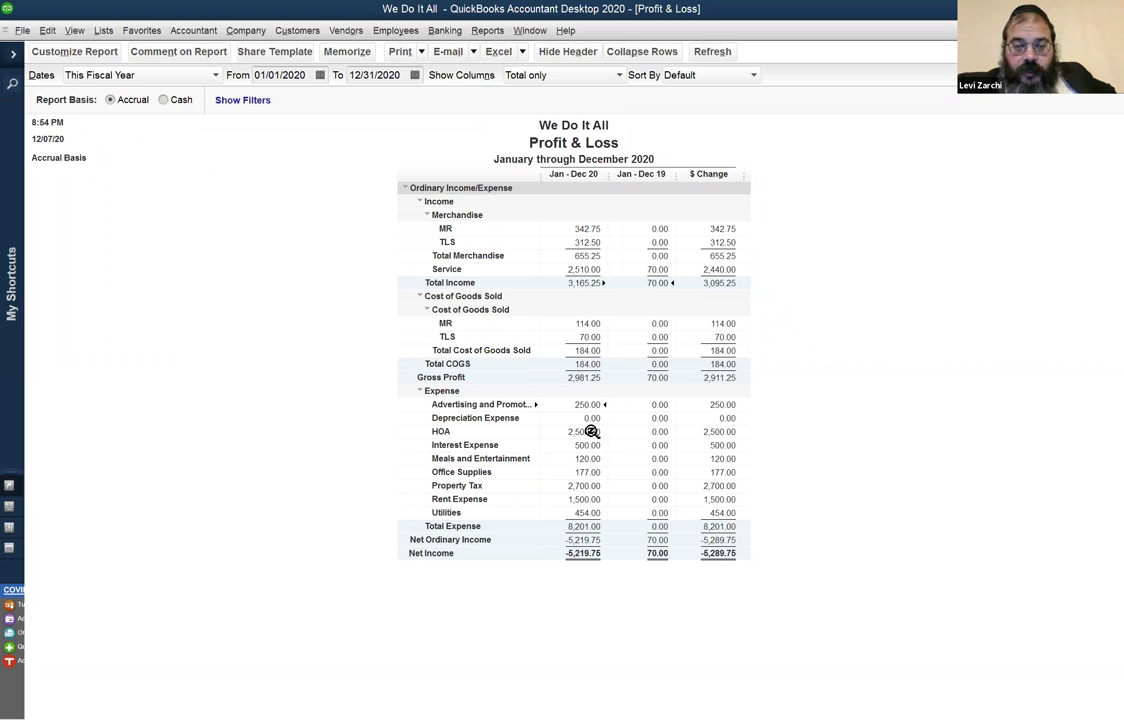
{"action": "left_click", "coordinate": [590, 432]}
{"action": "left_click", "coordinate": [584, 458]}
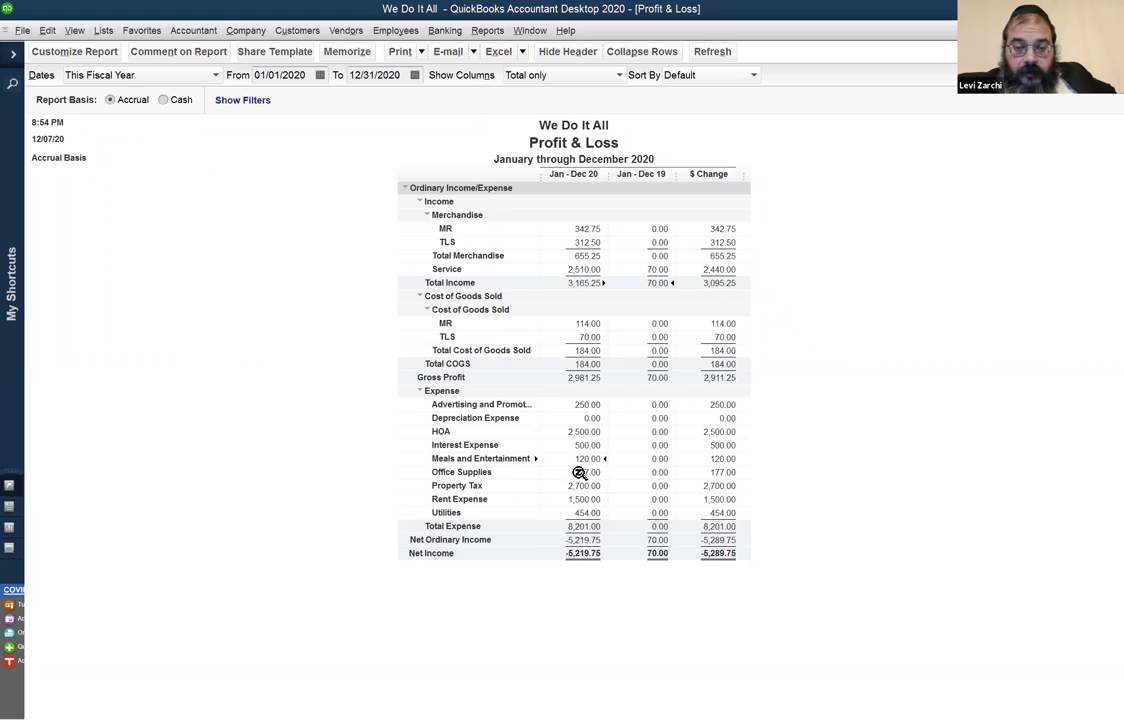
{"action": "left_click", "coordinate": [605, 499]}
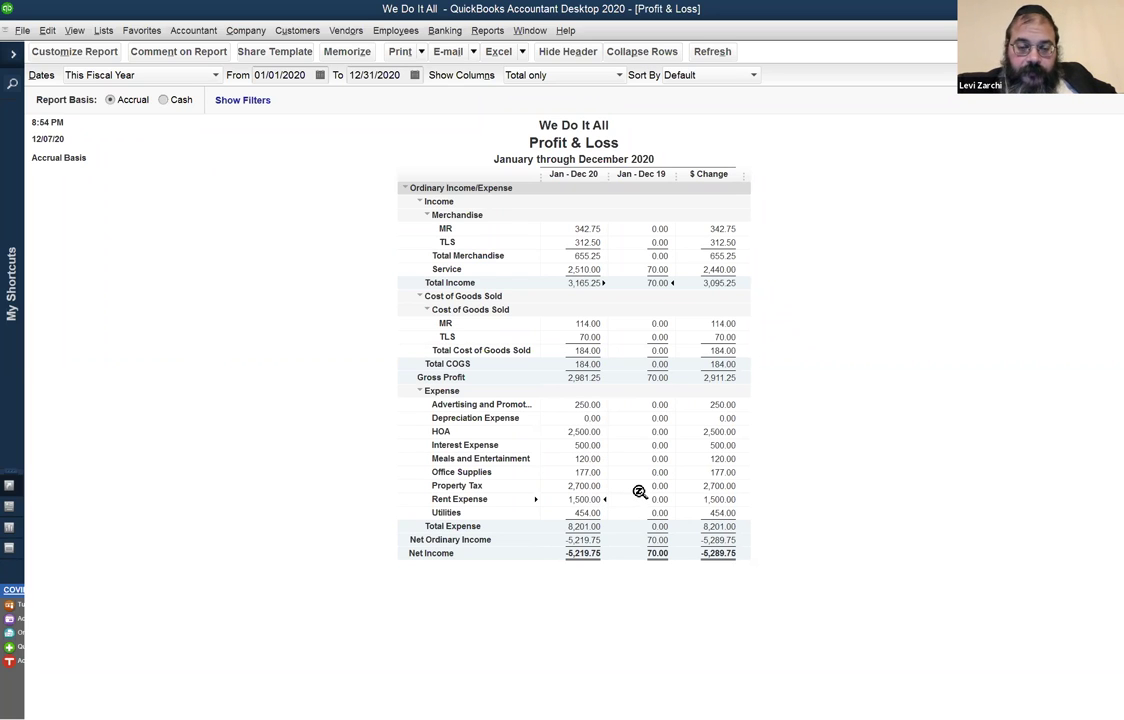
{"action": "double_click", "coordinate": [588, 500]}
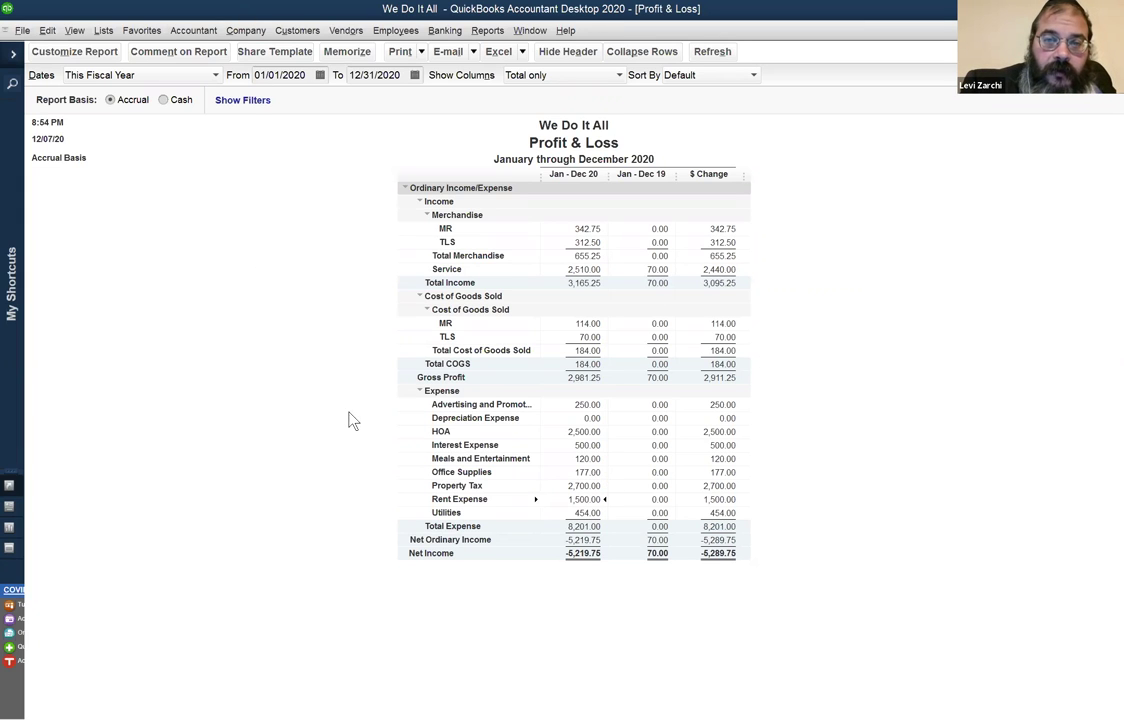
Run the standard Balance Sheet report from the Company & Financial reports
{"action": "left_click", "coordinate": [530, 30]}
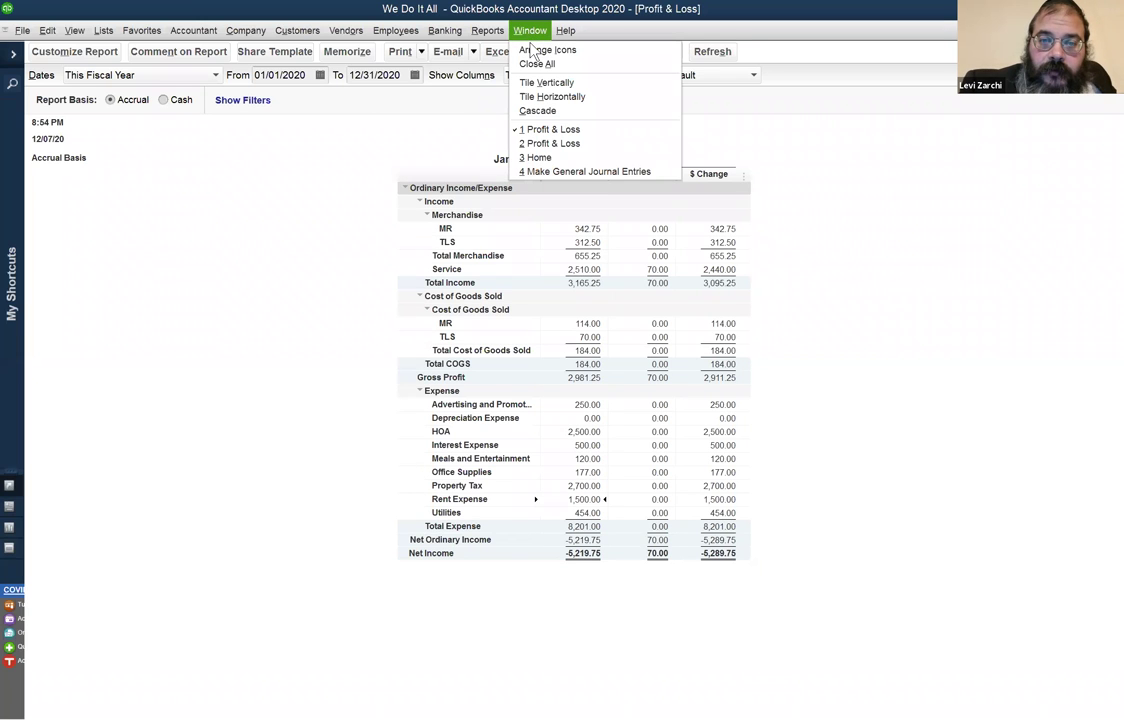
{"action": "left_click", "coordinate": [487, 30]}
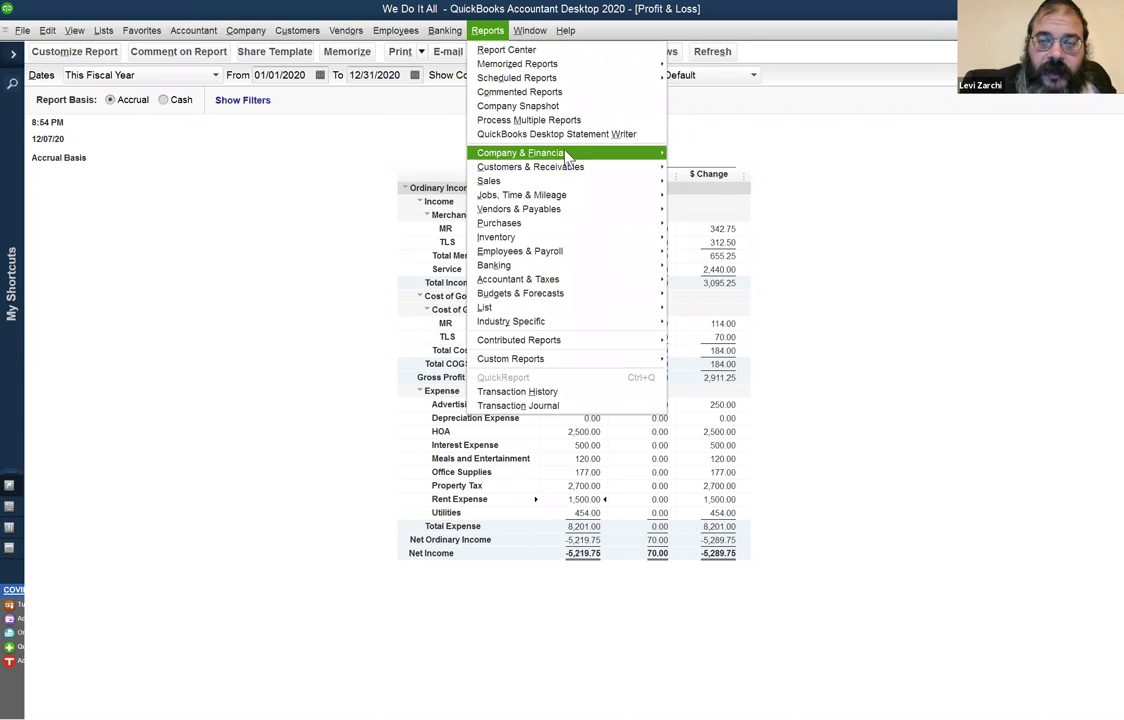
{"action": "mouse_move", "coordinate": [567, 155]}
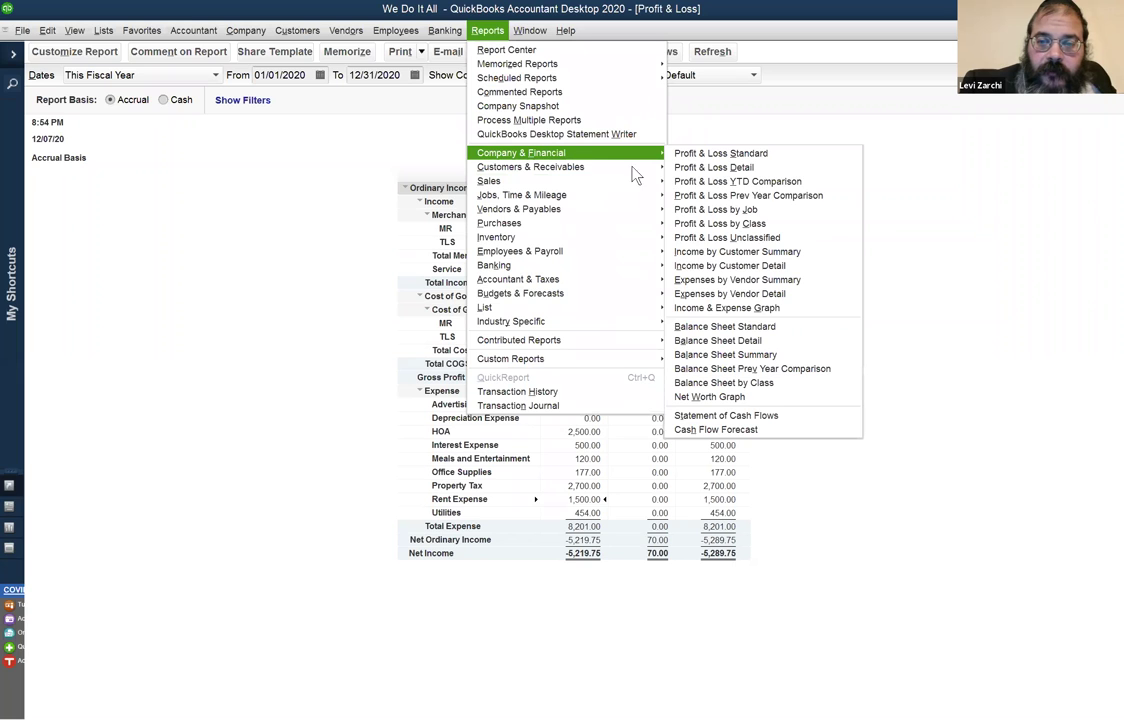
{"action": "left_click", "coordinate": [729, 330]}
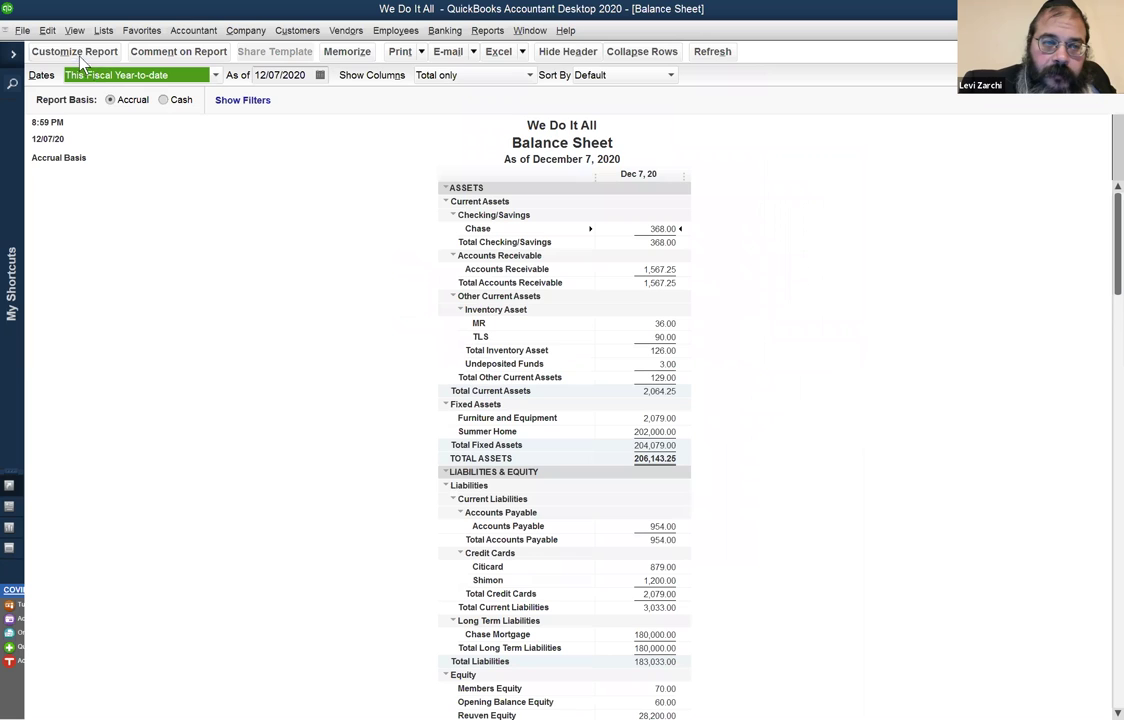
Try adding Previous Year and $ Change subcolumns to the Balance Sheet, and cancel the report modification
{"action": "left_click", "coordinate": [76, 52]}
{"action": "left_click", "coordinate": [419, 403]}
{"action": "left_click", "coordinate": [433, 421]}
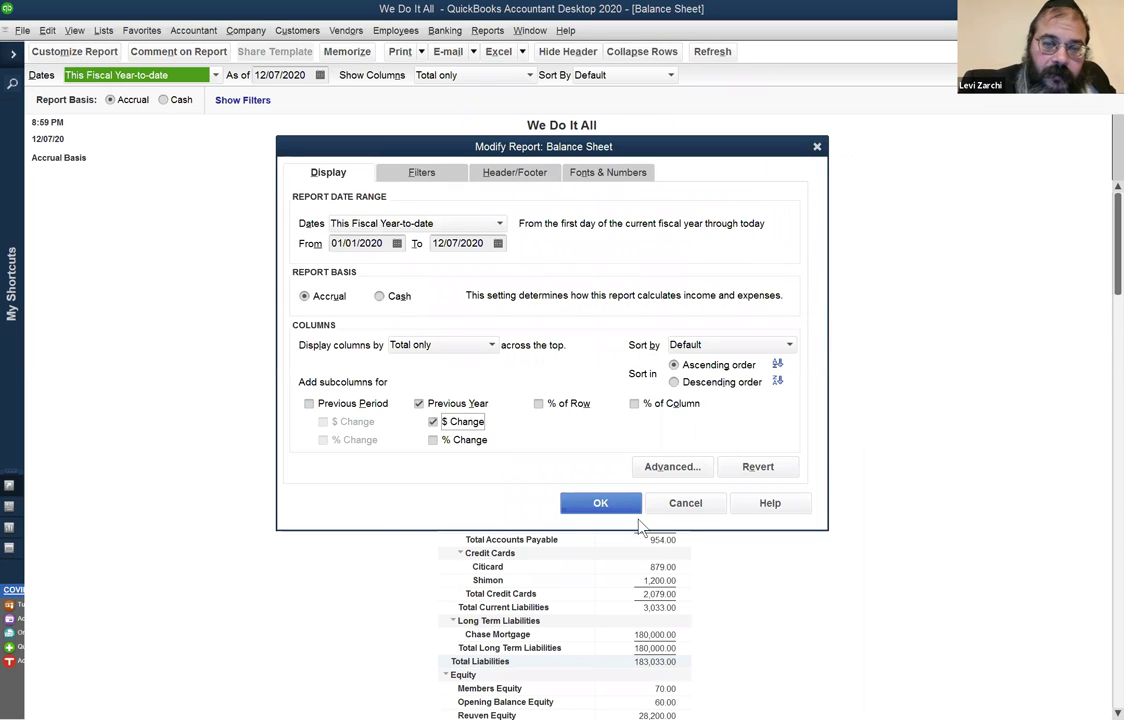
{"action": "left_click", "coordinate": [677, 512]}
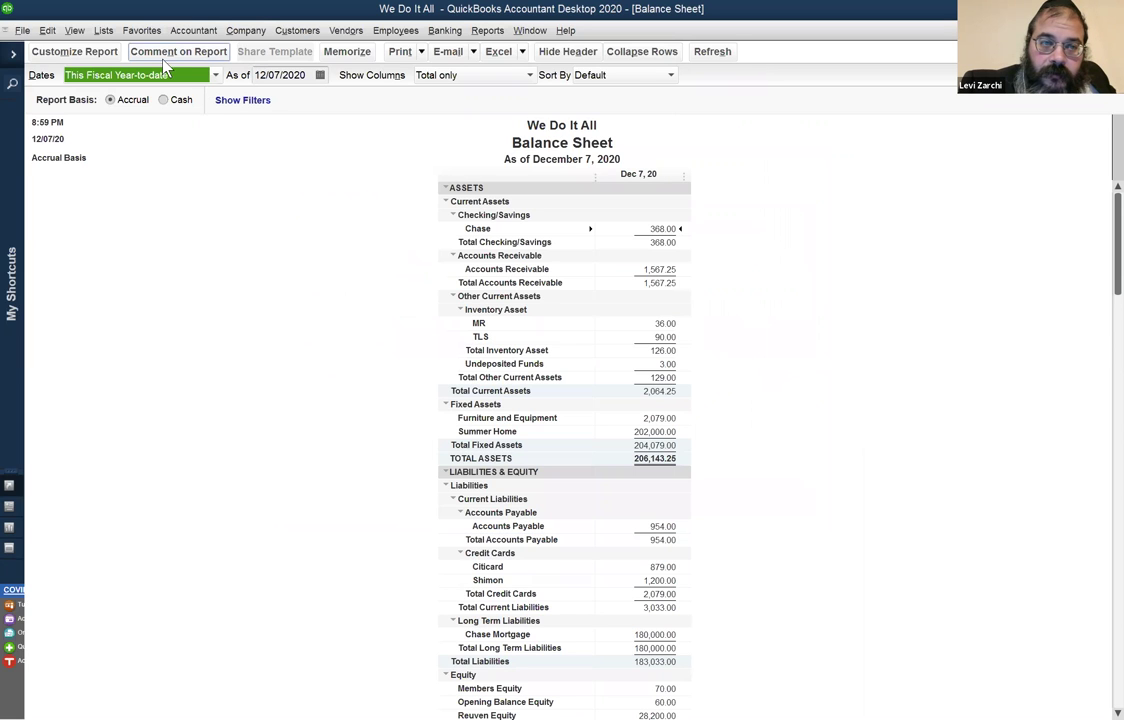
Run the Profit & Loss Prev Year Comparison report and set its dates to This Fiscal Year
{"action": "left_click", "coordinate": [487, 30]}
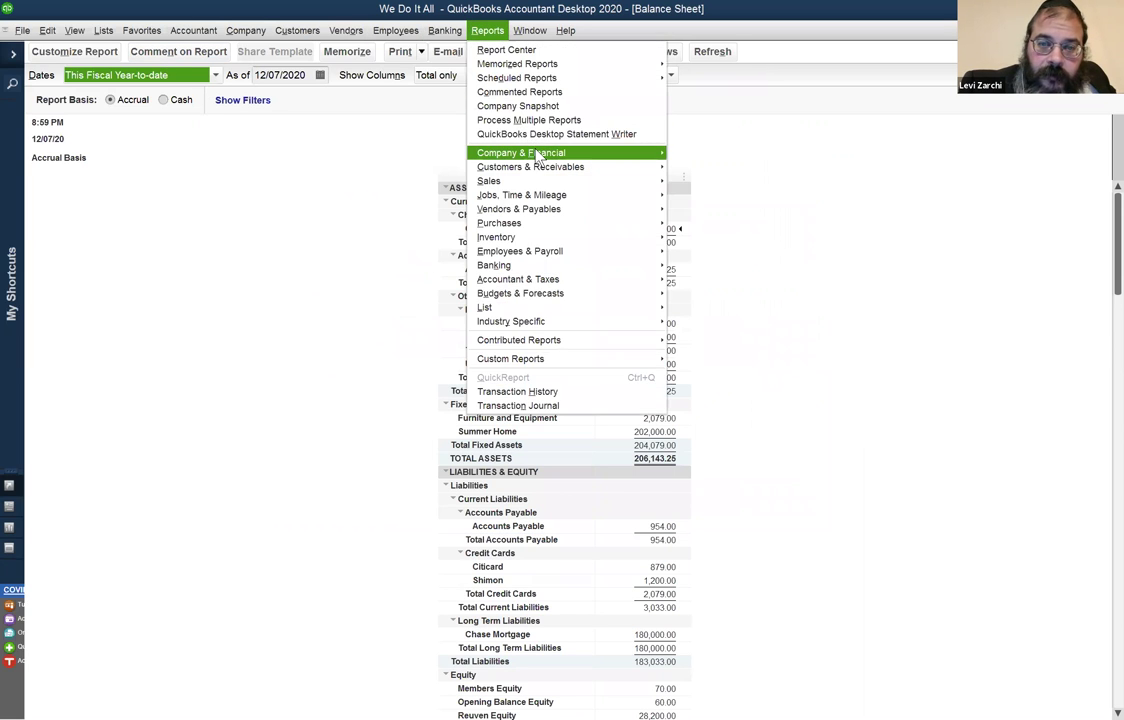
{"action": "mouse_move", "coordinate": [600, 166]}
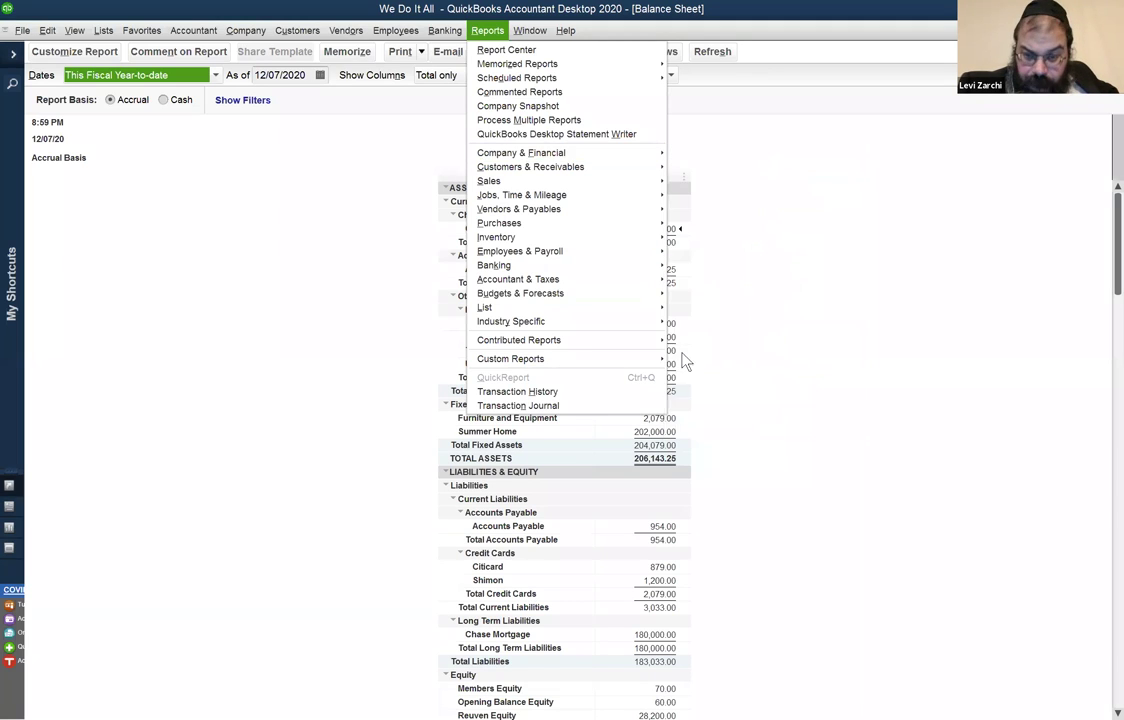
{"action": "mouse_move", "coordinate": [566, 150]}
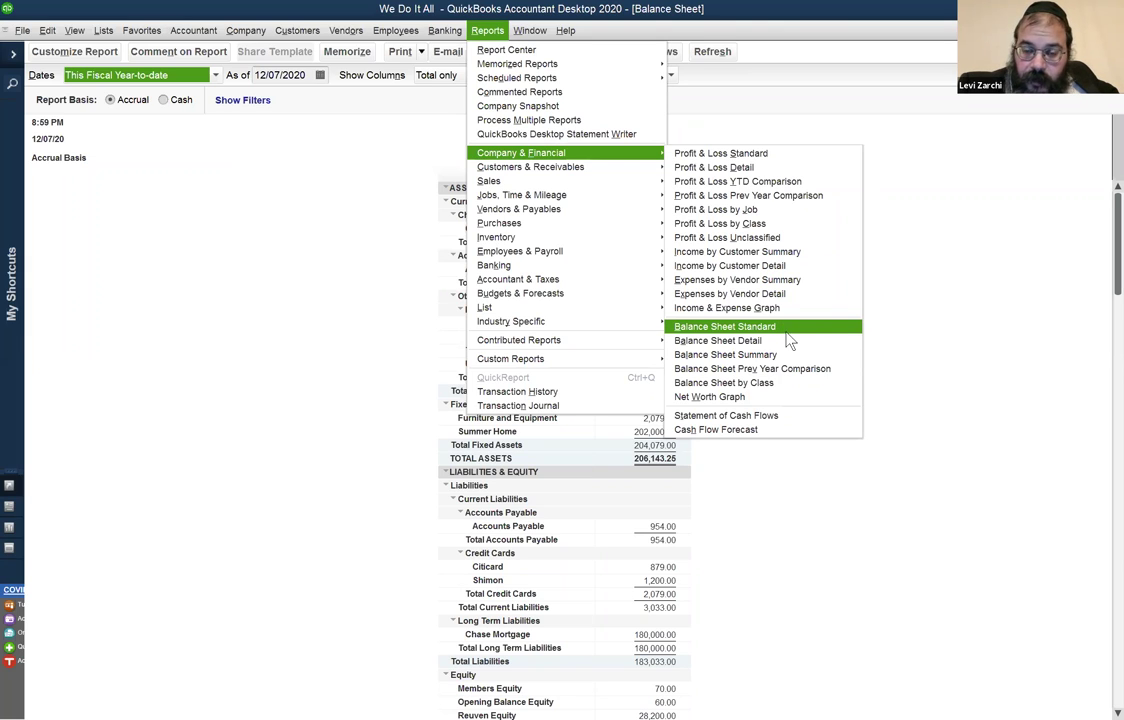
{"action": "left_click", "coordinate": [810, 199]}
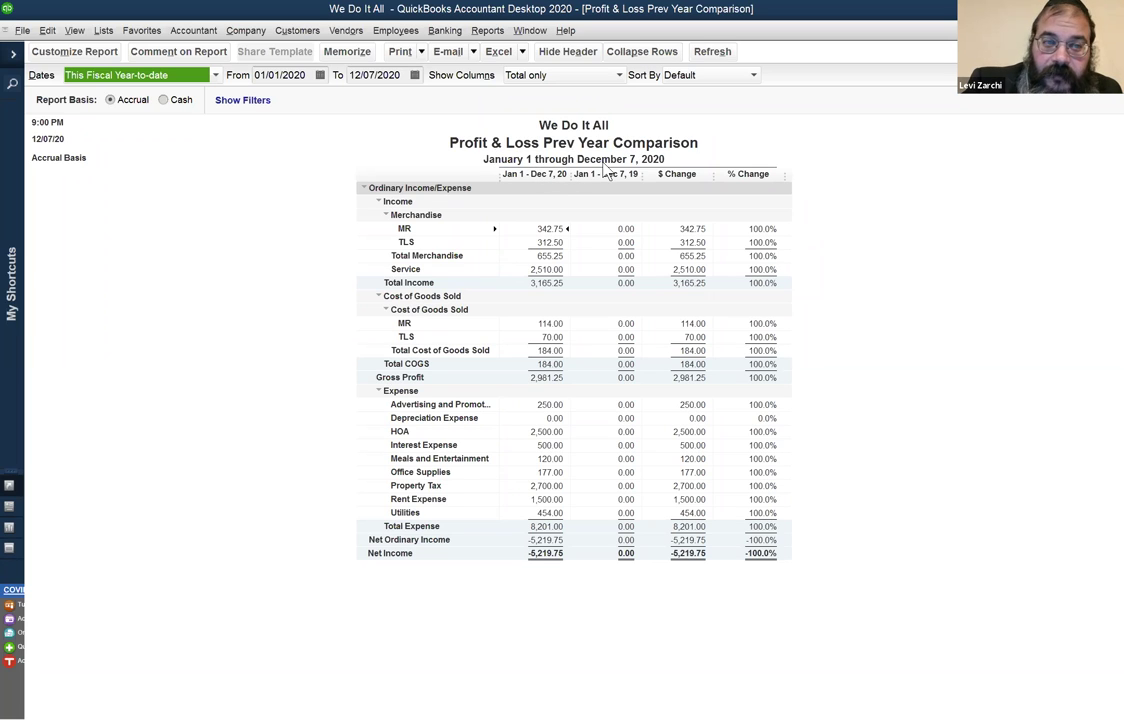
{"action": "left_click", "coordinate": [117, 77]}
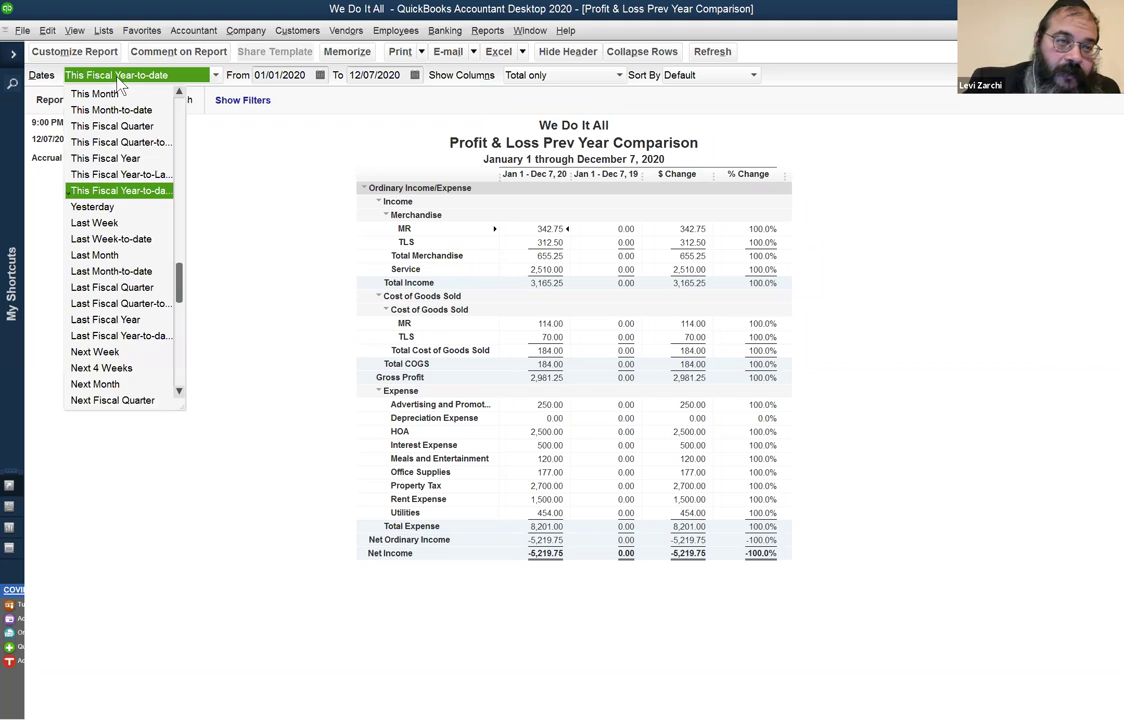
{"action": "left_click", "coordinate": [150, 159]}
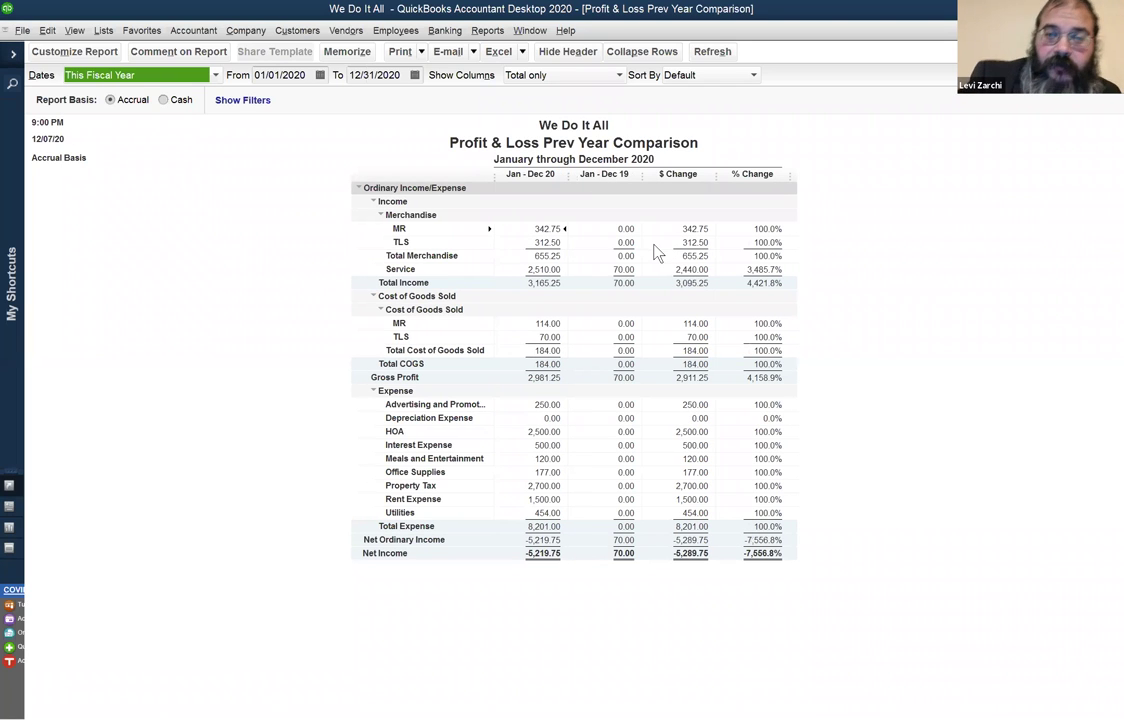
Reopen the Profit & Loss Prev Year Comparison report from the Company & Financial reports and view its date range options
{"action": "left_click", "coordinate": [487, 30]}
{"action": "mouse_move", "coordinate": [547, 155]}
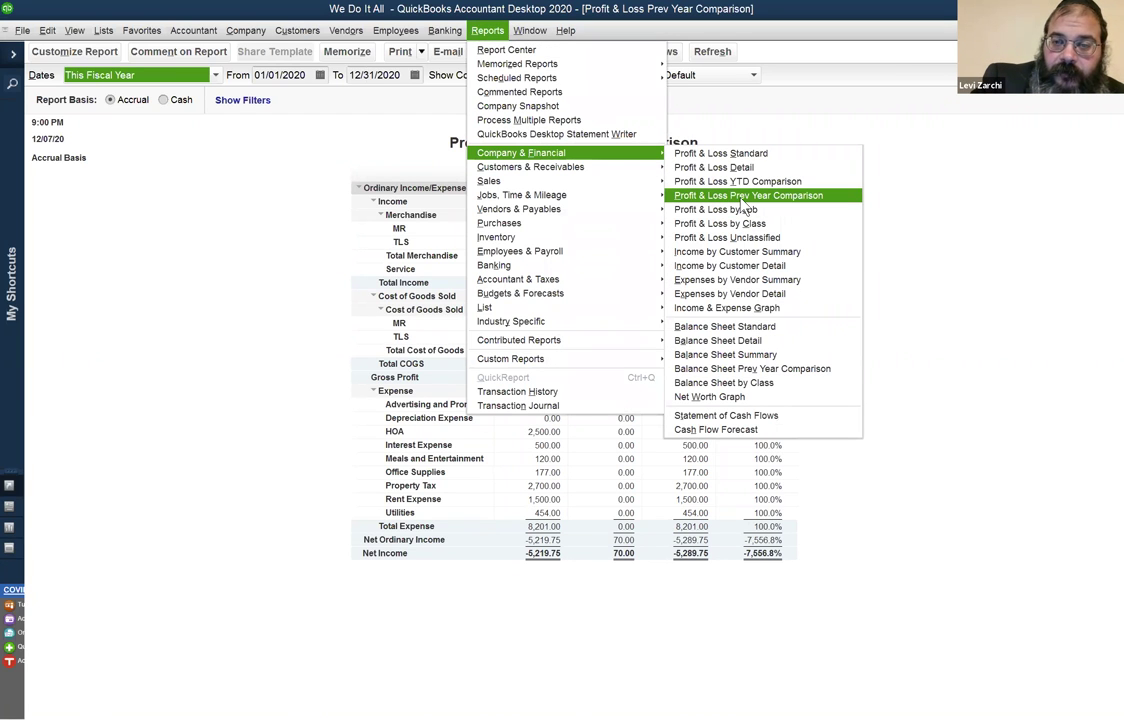
{"action": "left_click", "coordinate": [745, 196]}
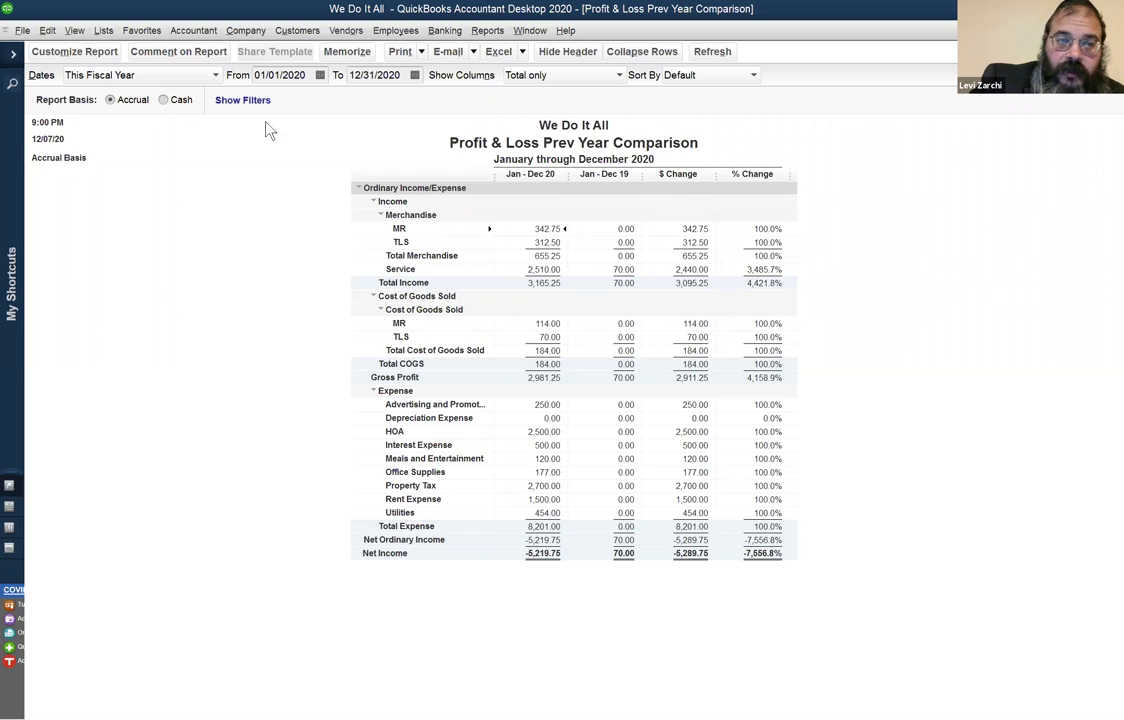
{"action": "left_click", "coordinate": [128, 77]}
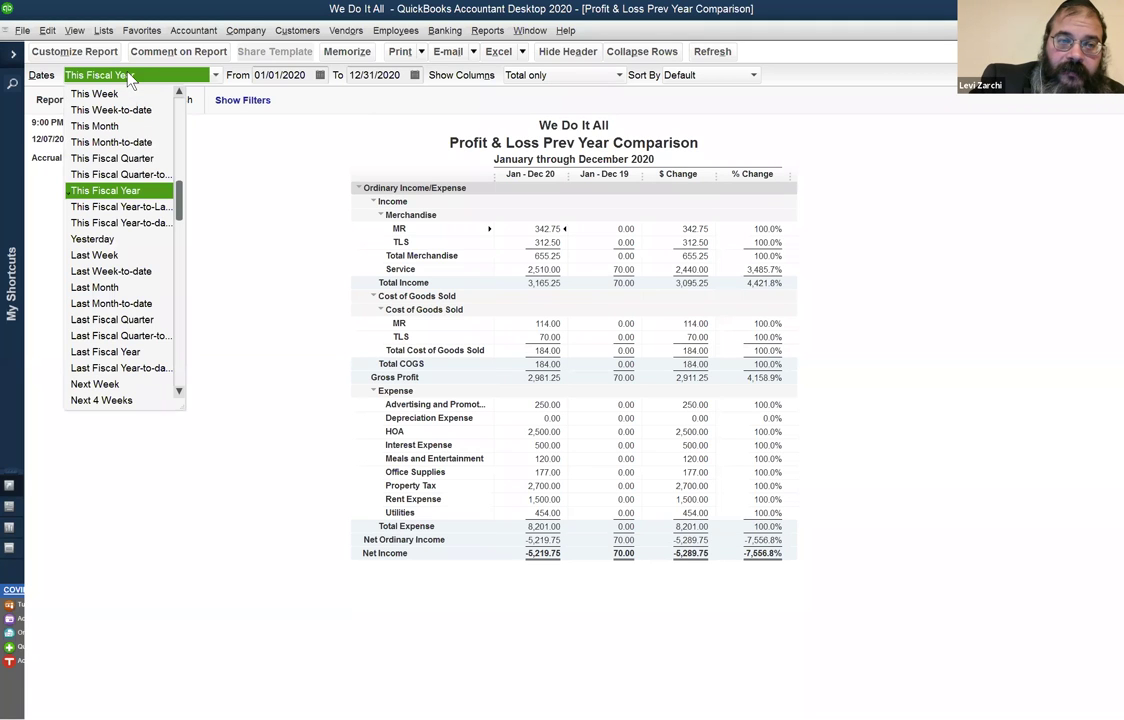
Run the Balance Sheet Prev Year Comparison report from the Company & Financial reports and set its dates to This Fiscal Year
{"action": "left_click", "coordinate": [527, 31]}
{"action": "mouse_move", "coordinate": [487, 30]}
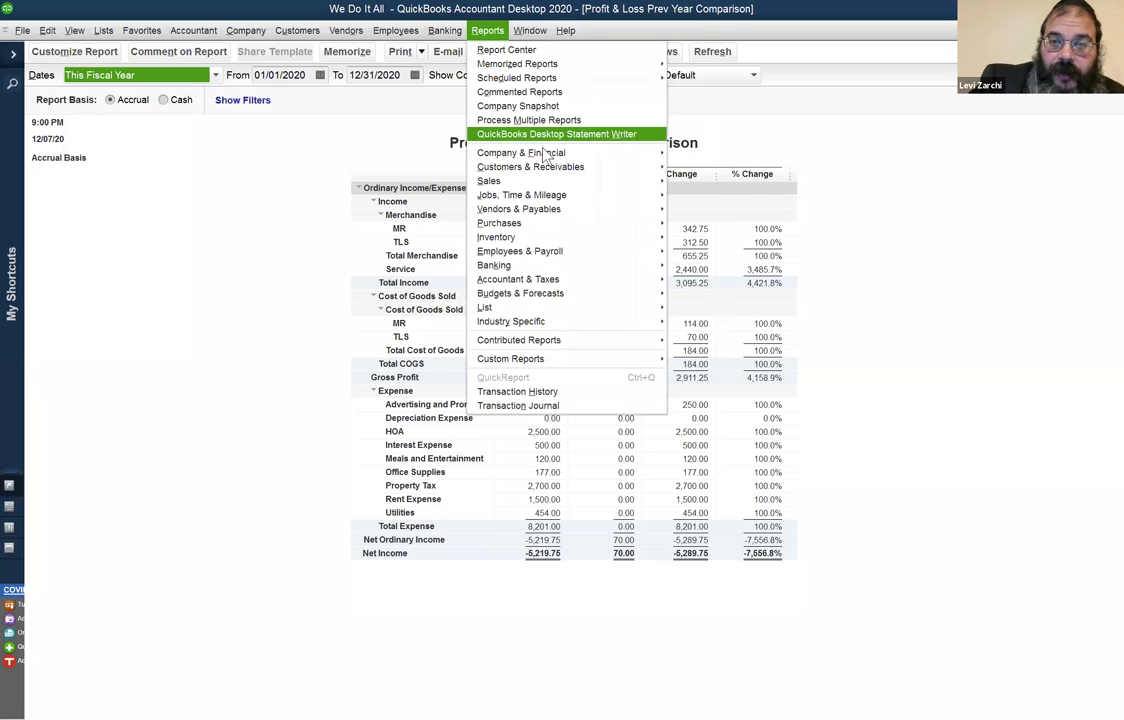
{"action": "mouse_move", "coordinate": [546, 154]}
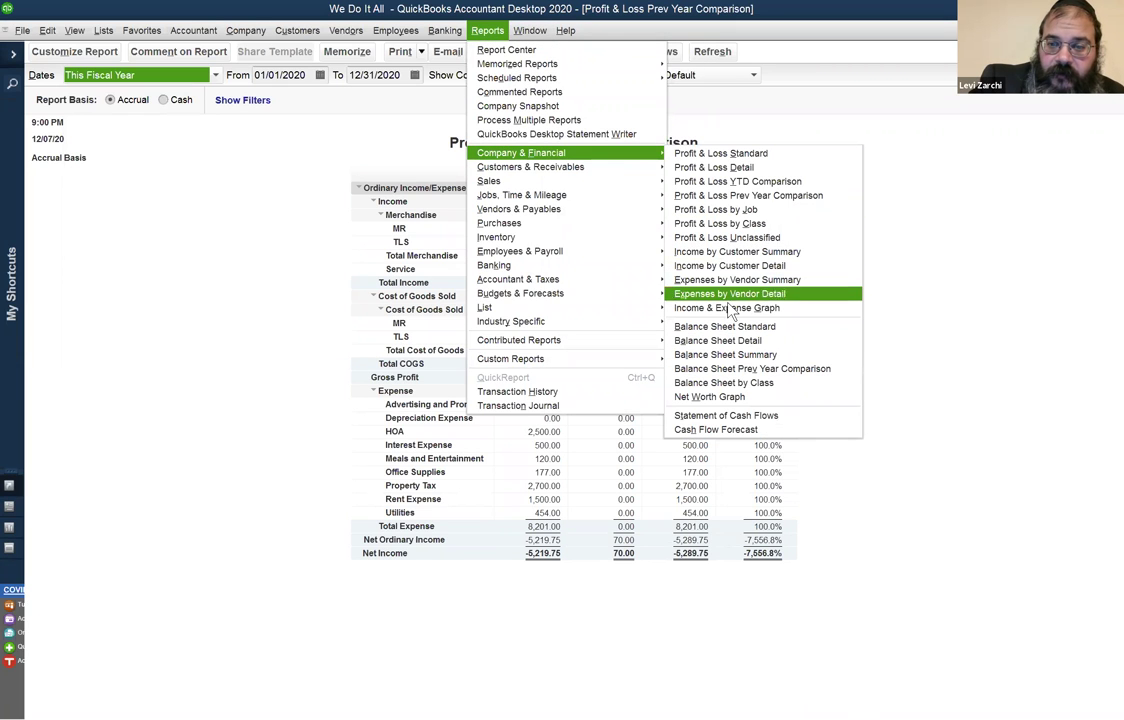
{"action": "left_click", "coordinate": [727, 371]}
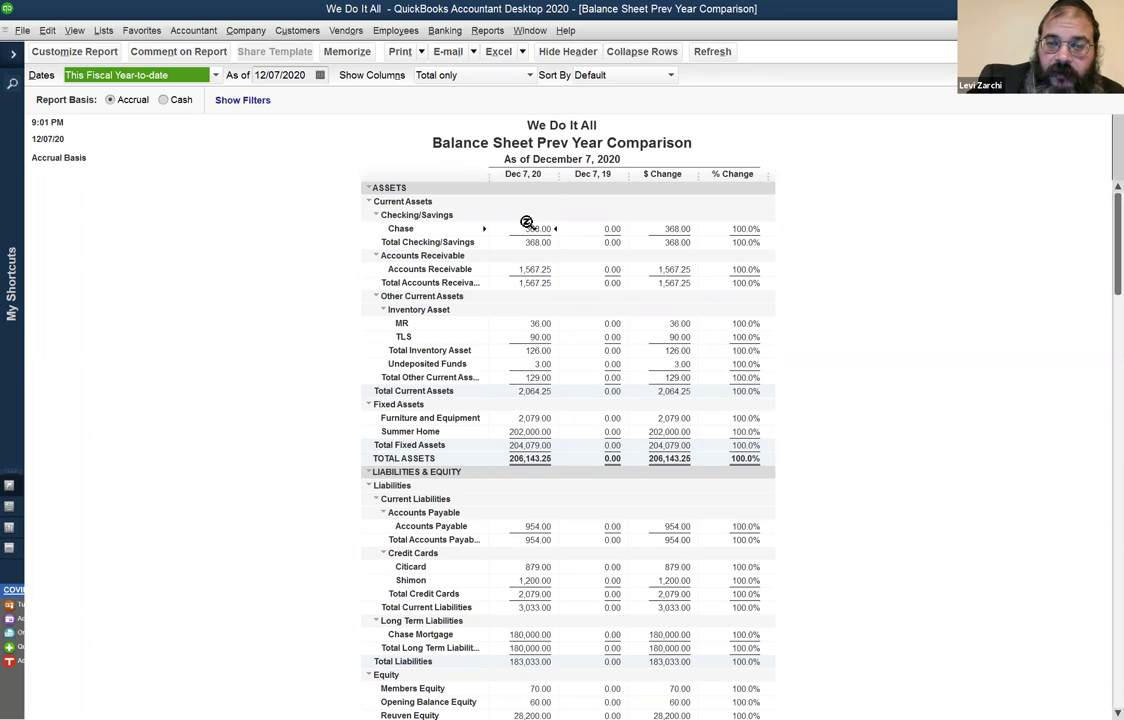
{"action": "left_click", "coordinate": [457, 223]}
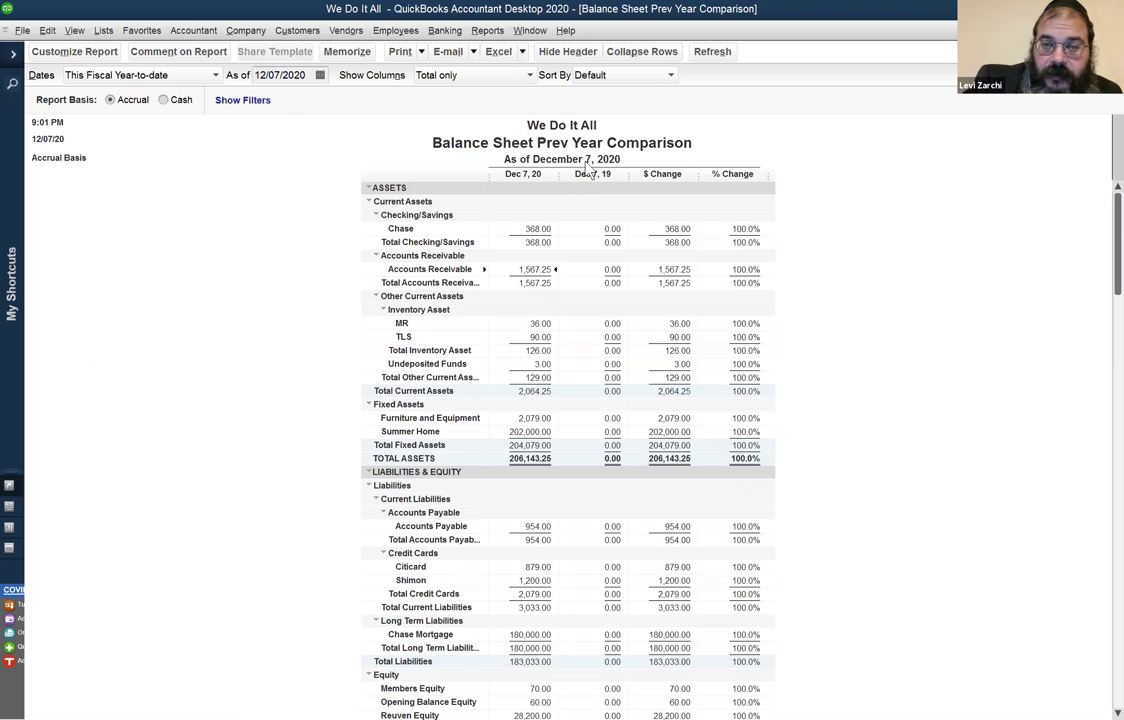
{"action": "left_click", "coordinate": [185, 76]}
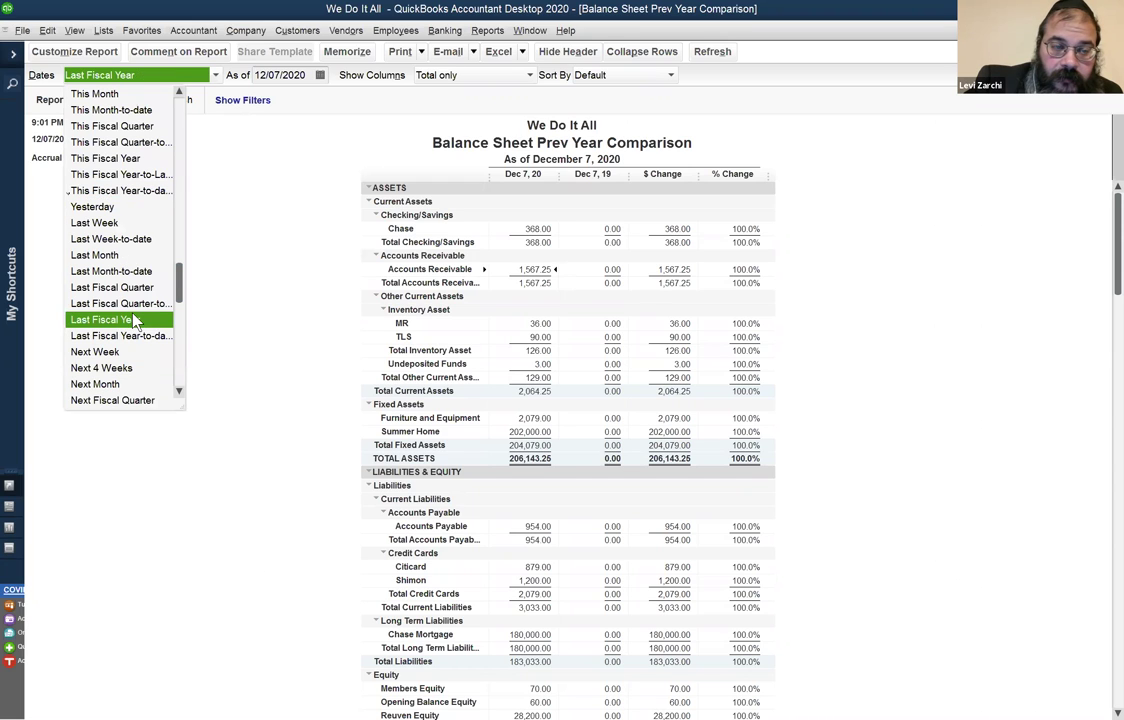
{"action": "left_click", "coordinate": [153, 162]}
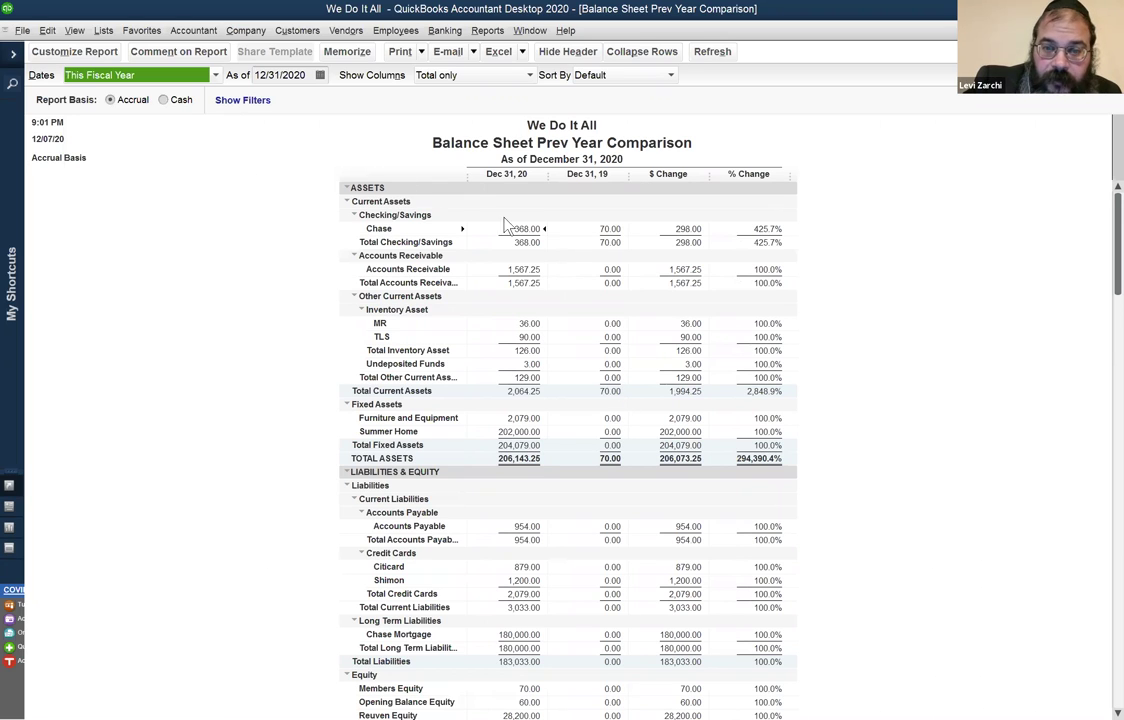
Remove the $ Change and % Change subcolumns from the Balance Sheet Prev Year Comparison, keeping the Previous Year subcolumn
{"action": "left_click", "coordinate": [613, 232]}
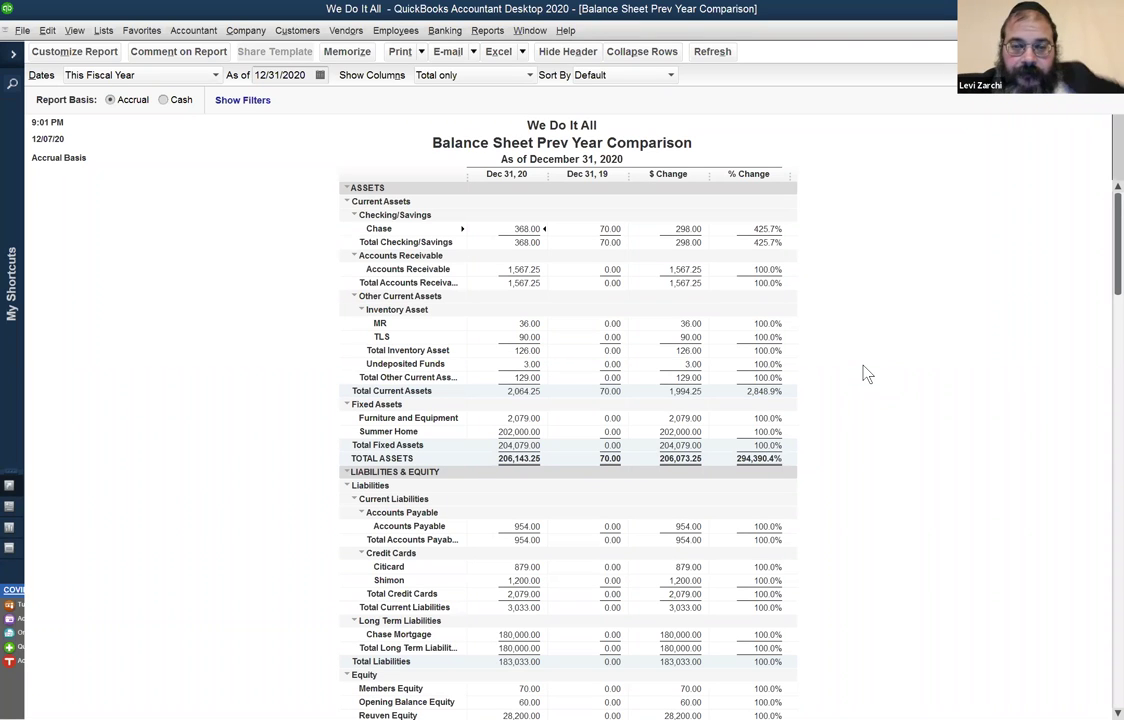
{"action": "scroll", "coordinate": [726, 597], "scroll_direction": "down", "scroll_amount": 2}
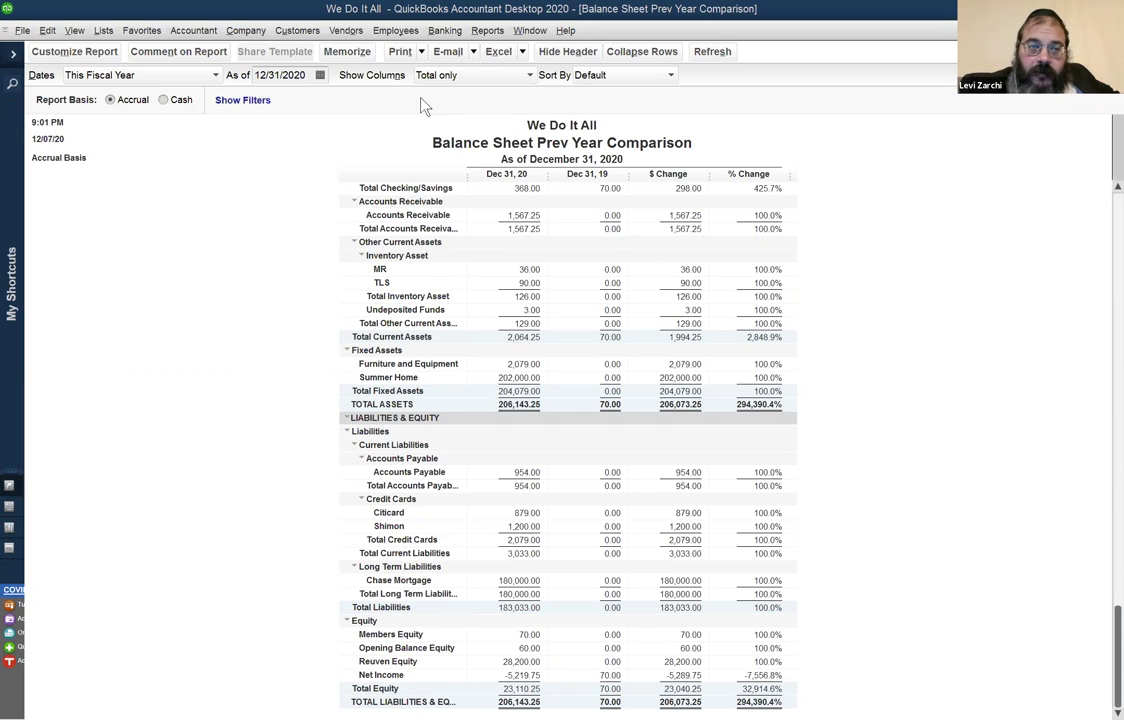
{"action": "left_click", "coordinate": [88, 55]}
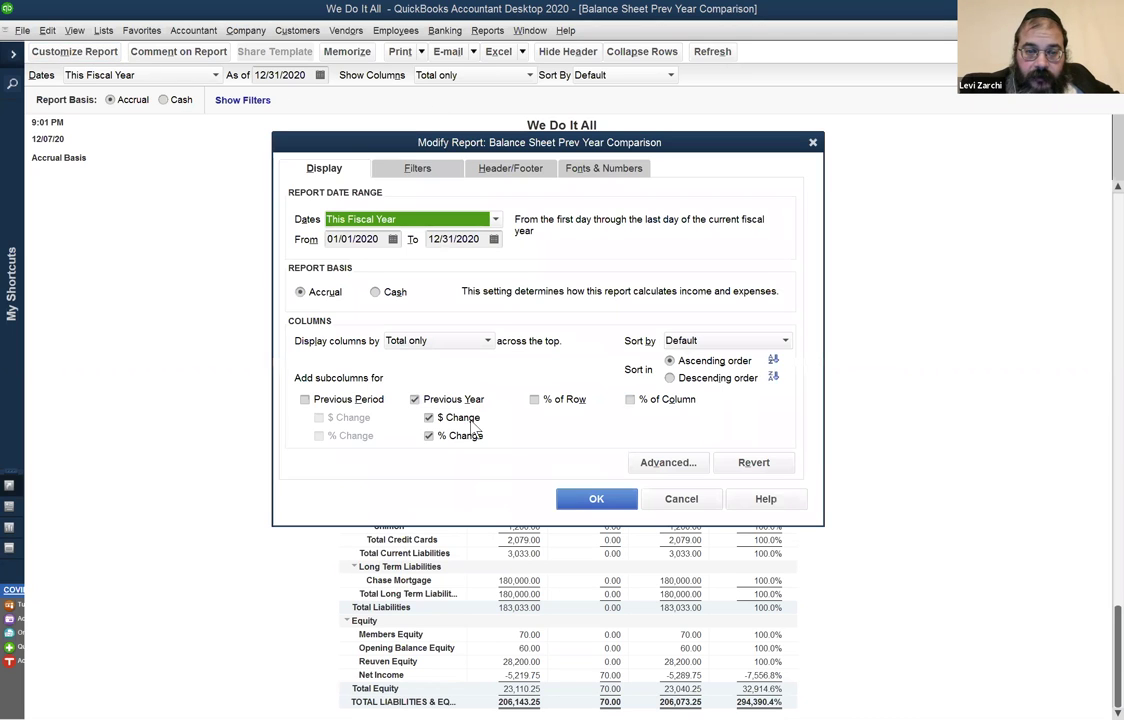
{"action": "left_click", "coordinate": [472, 438]}
{"action": "left_click", "coordinate": [466, 418]}
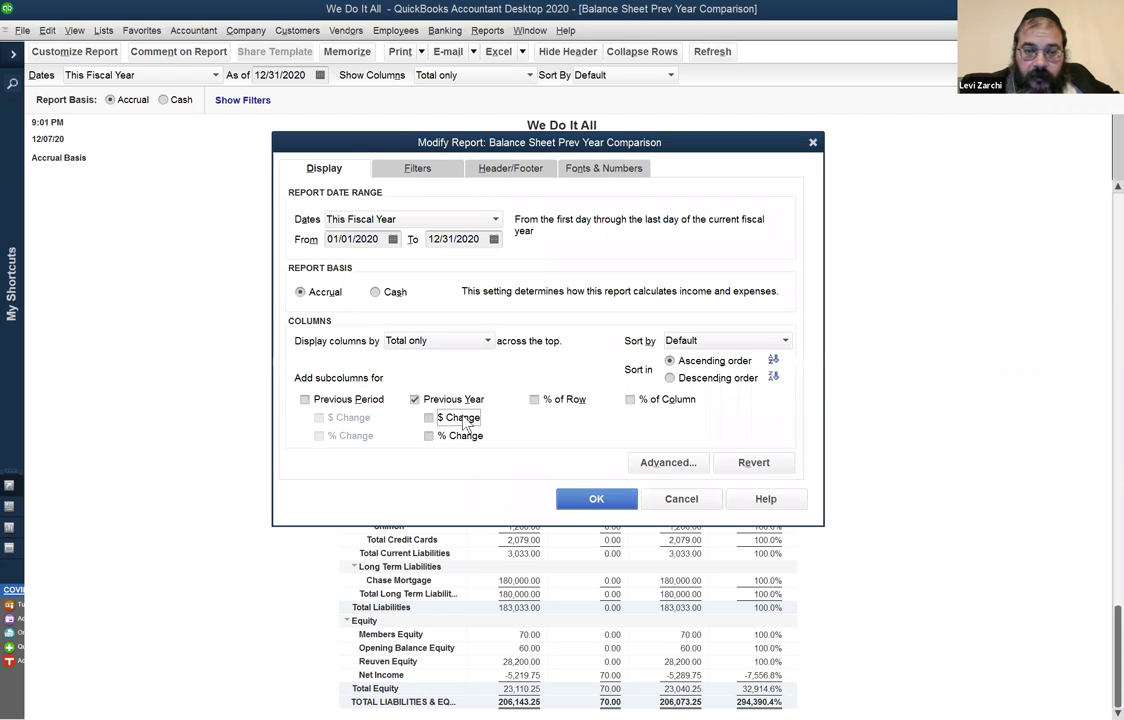
{"action": "left_click", "coordinate": [579, 506]}
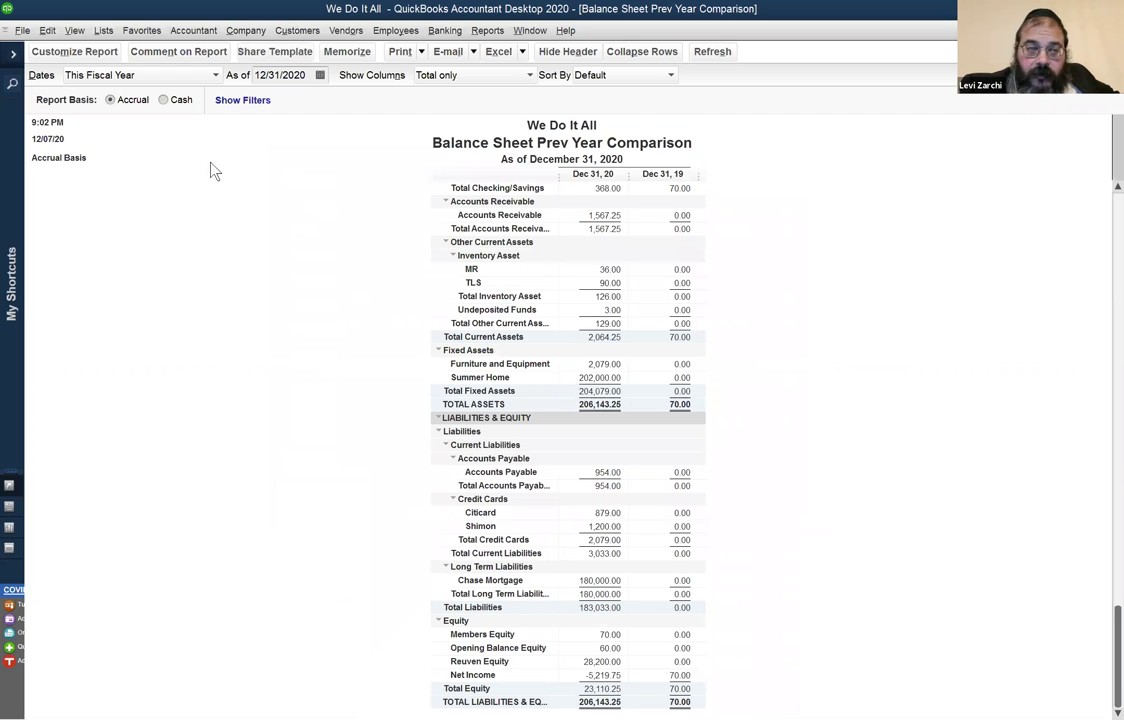
Add the $ Change and % Change subcolumns back under Previous Year in the Balance Sheet comparison
{"action": "left_click", "coordinate": [88, 55]}
{"action": "left_click", "coordinate": [430, 413]}
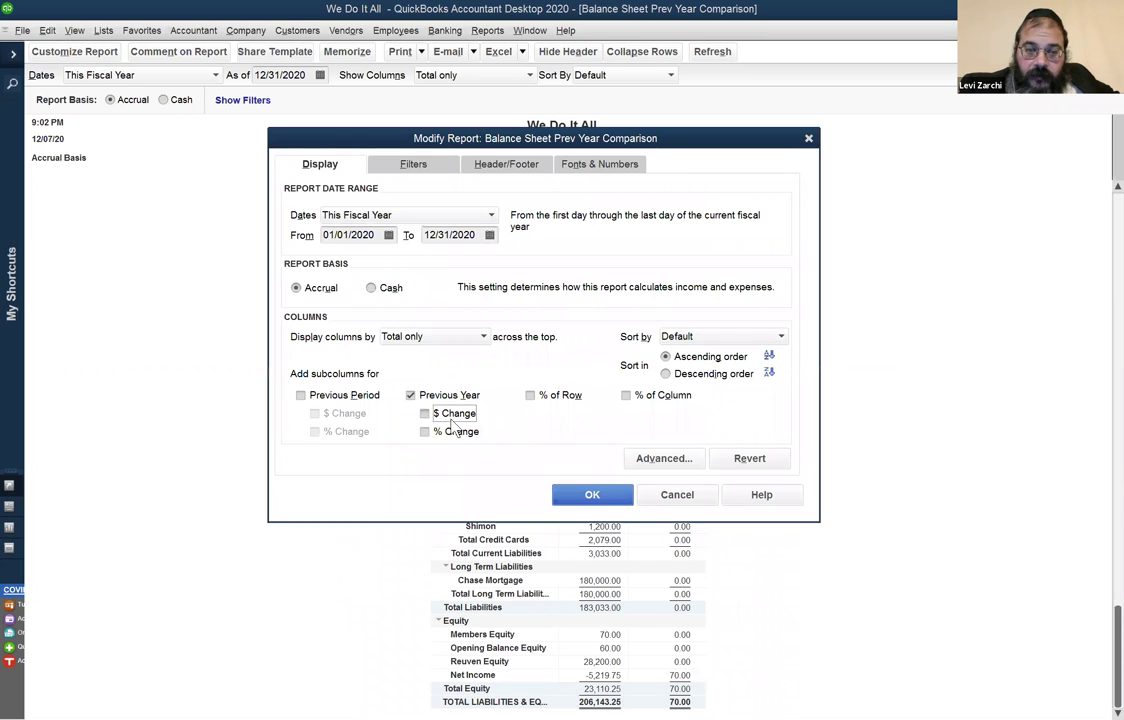
{"action": "left_click", "coordinate": [455, 434]}
{"action": "left_click", "coordinate": [588, 495]}
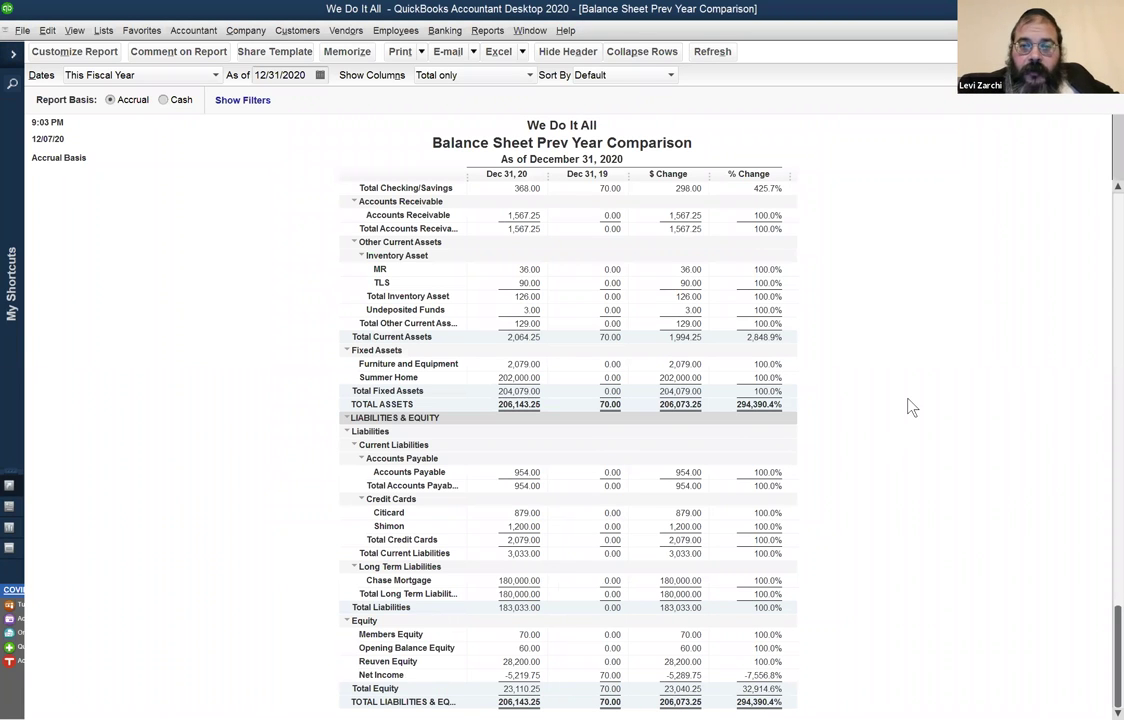
{"action": "scroll", "coordinate": [912, 407], "scroll_direction": "up", "scroll_amount": 2}
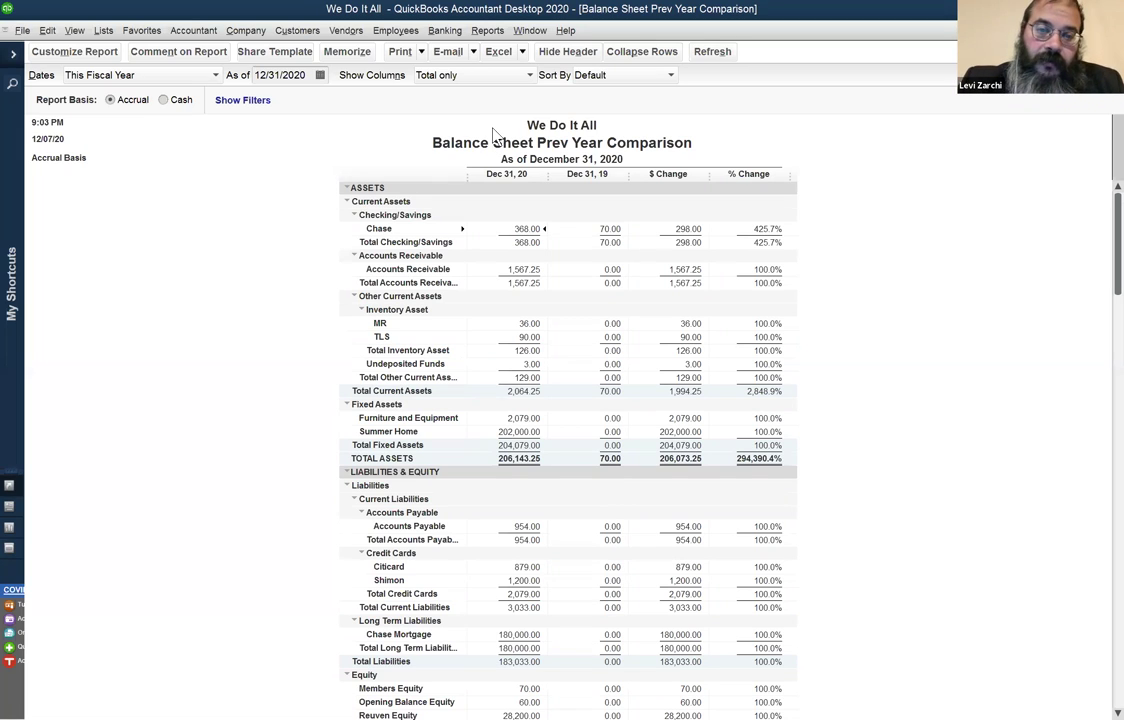
Open the Income Tracker from the customer commands
{"action": "left_click", "coordinate": [530, 31]}
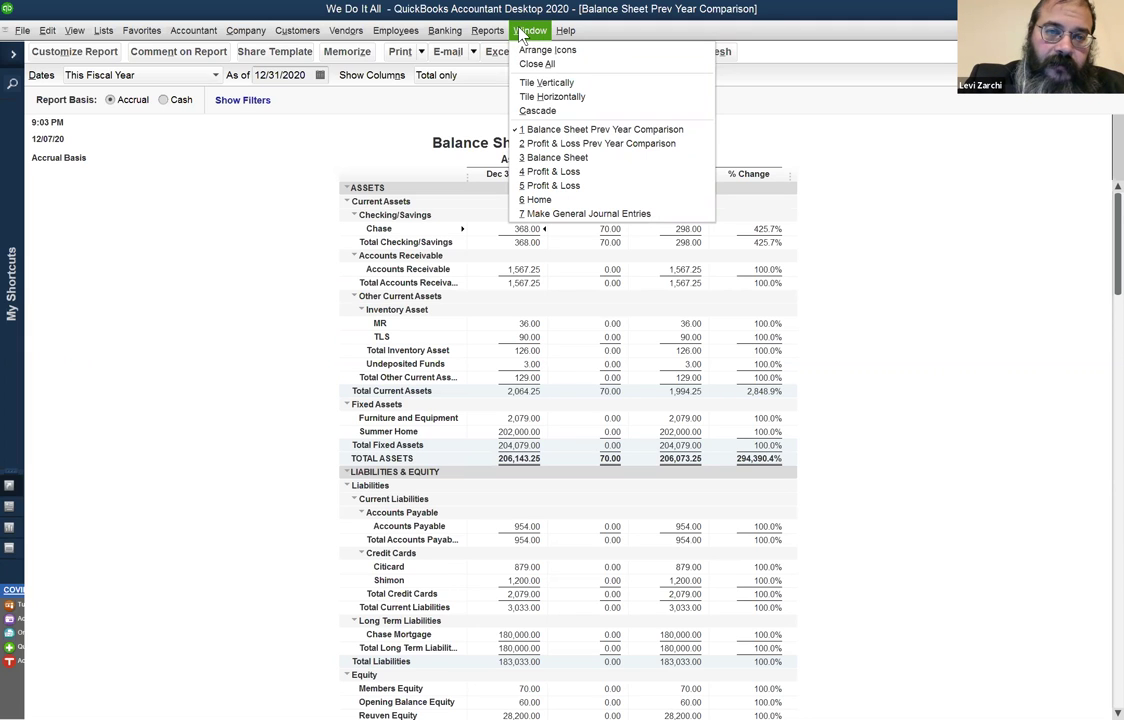
{"action": "left_click", "coordinate": [396, 30]}
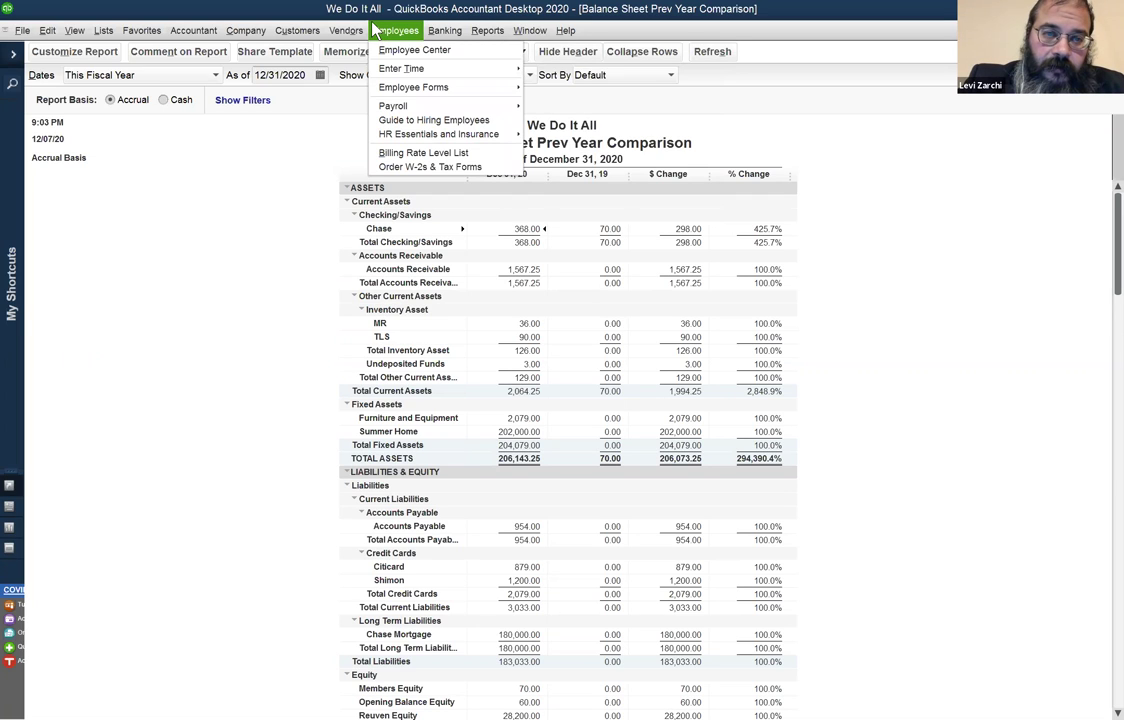
{"action": "mouse_move", "coordinate": [350, 30]}
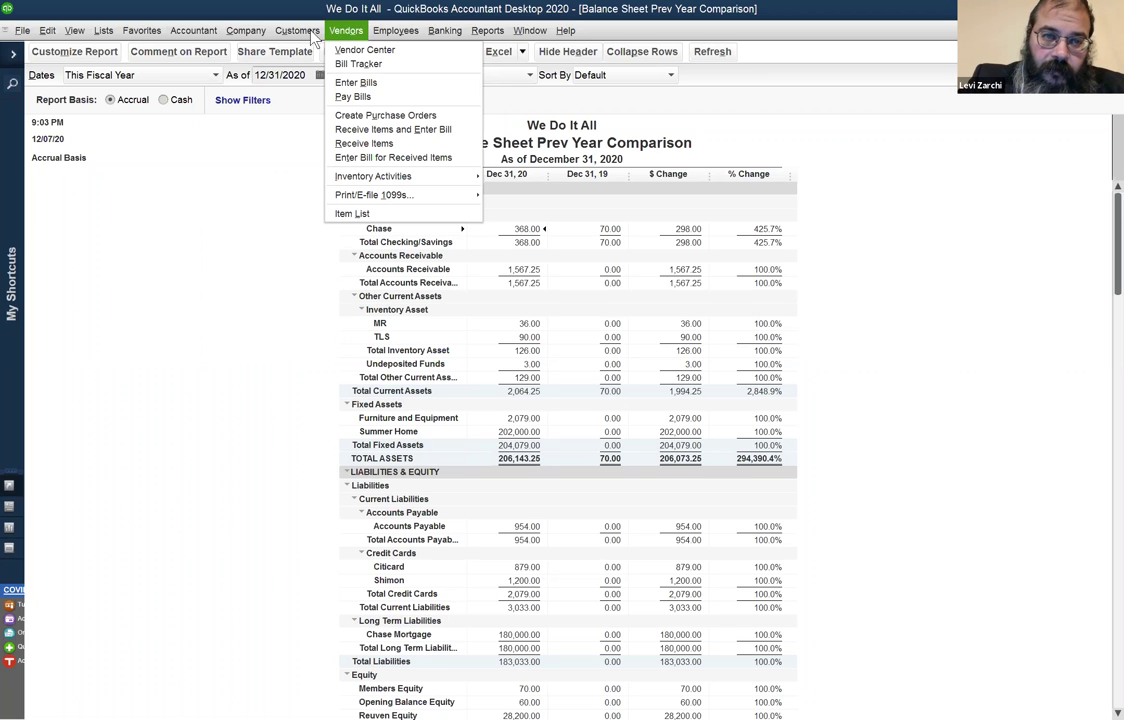
{"action": "mouse_move", "coordinate": [297, 30]}
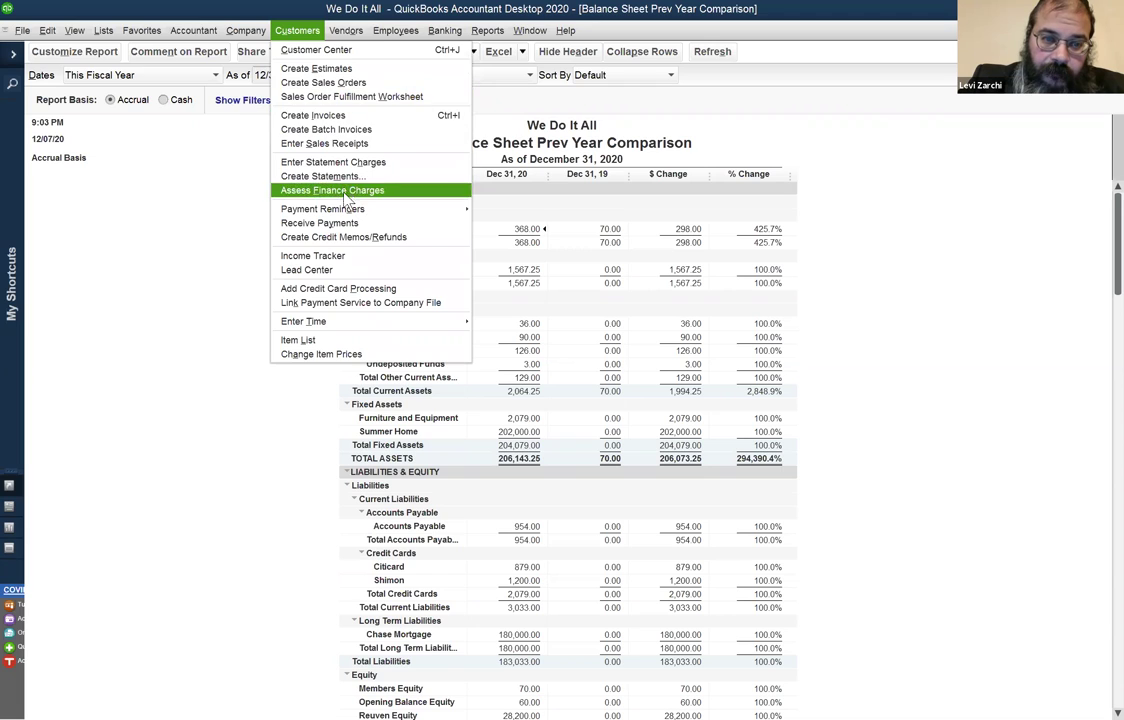
{"action": "left_click", "coordinate": [335, 257]}
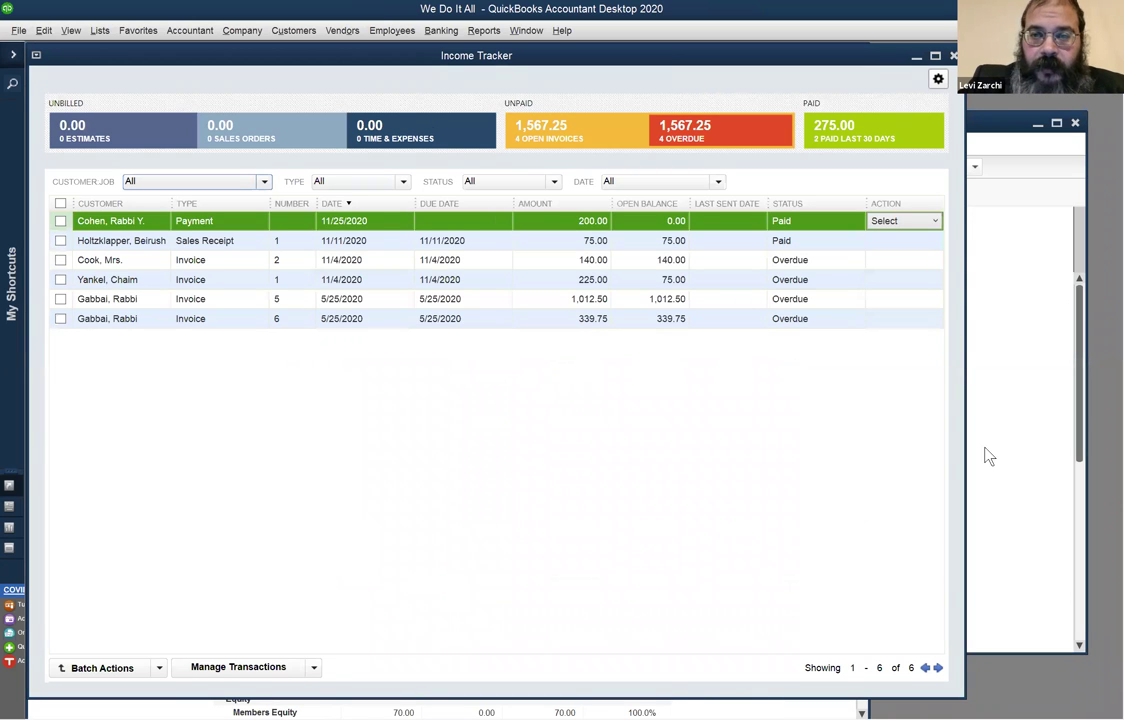
Examine the open balances of the overdue invoices and the paid sales receipt in the Income Tracker, and close the tracker
{"action": "left_click", "coordinate": [708, 132]}
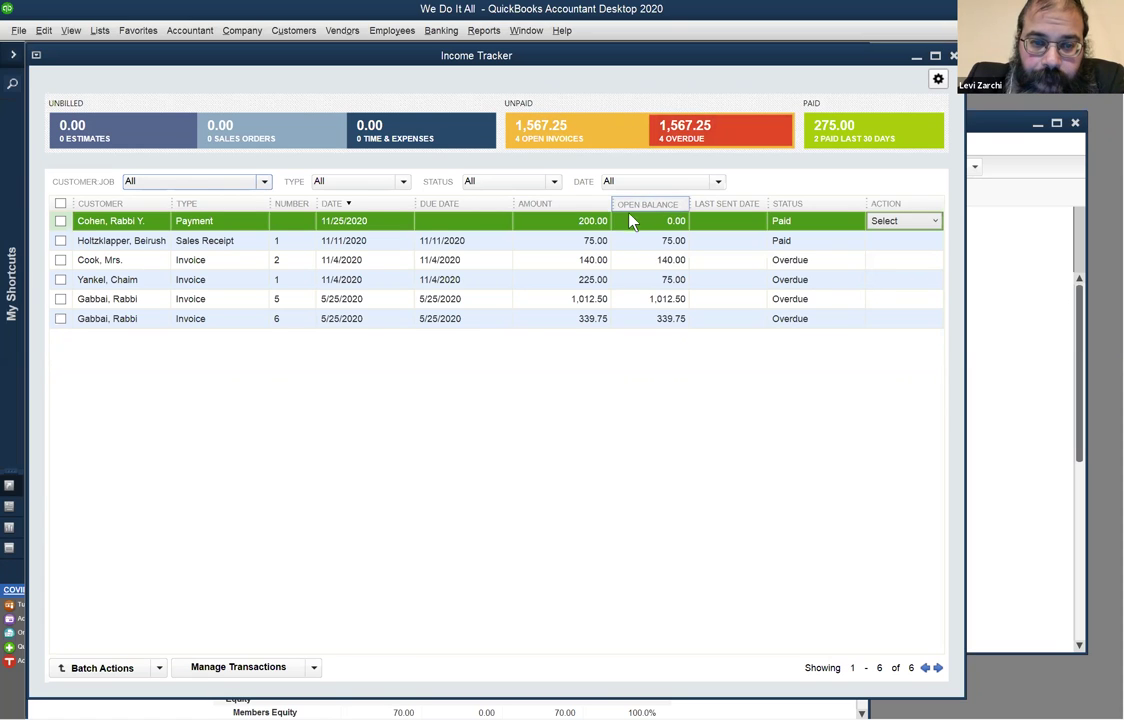
{"action": "left_click", "coordinate": [645, 320]}
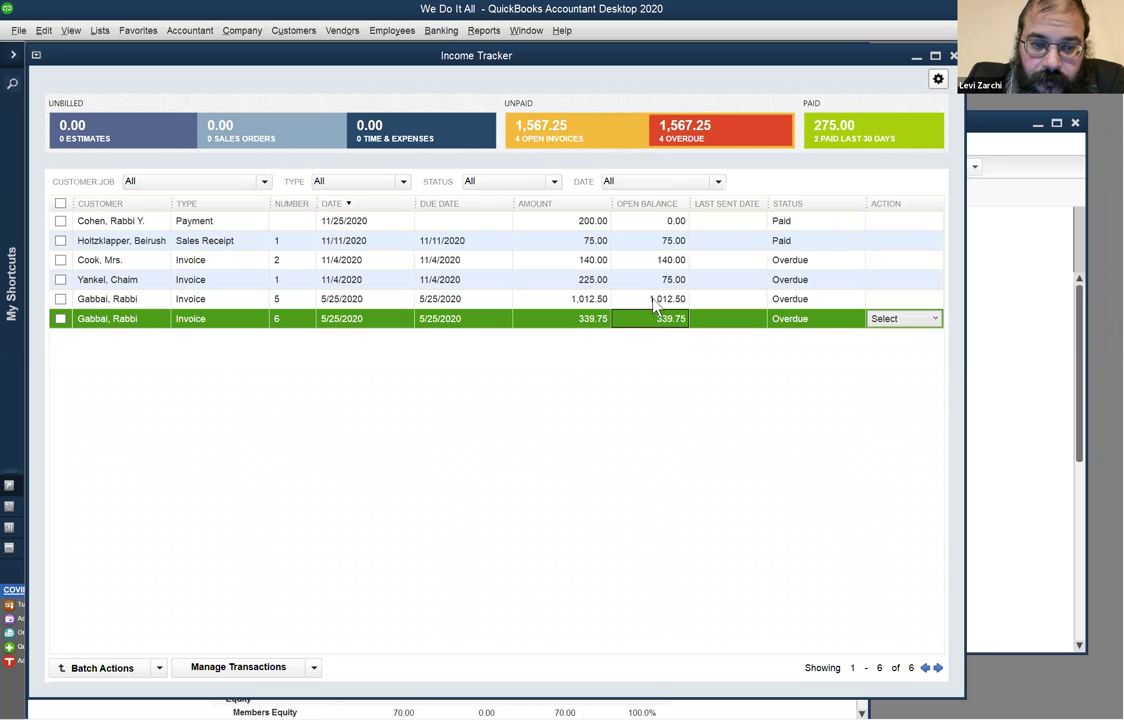
{"action": "left_click", "coordinate": [655, 299]}
{"action": "left_click", "coordinate": [660, 280]}
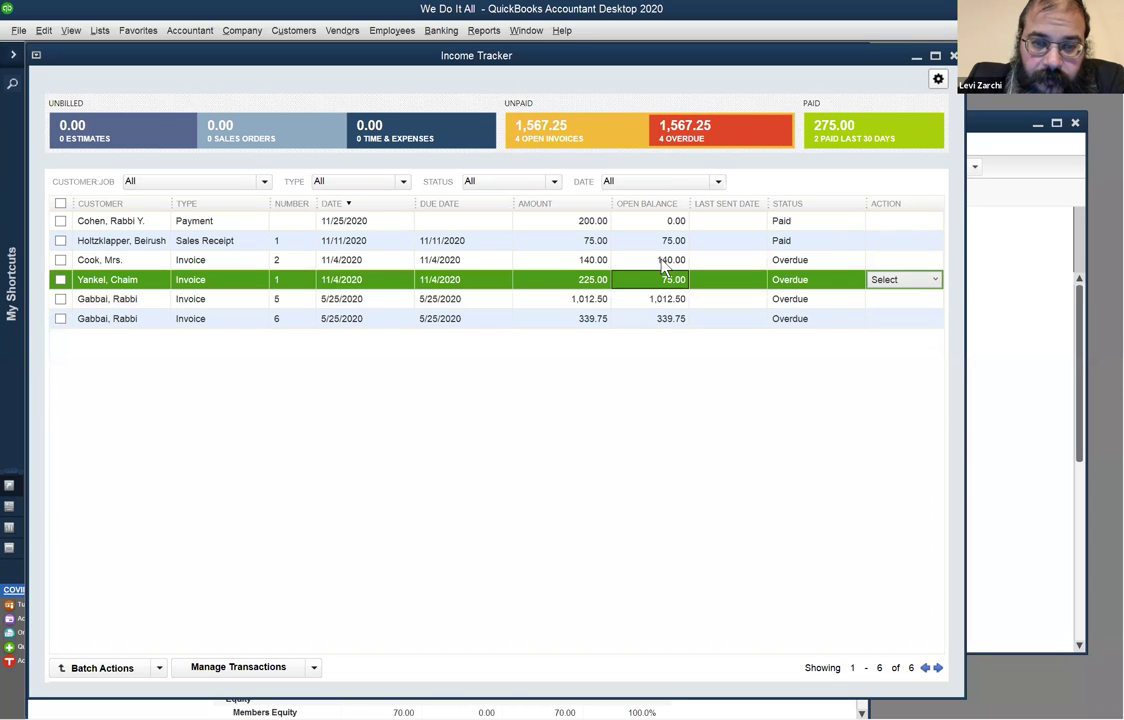
{"action": "left_click", "coordinate": [663, 259]}
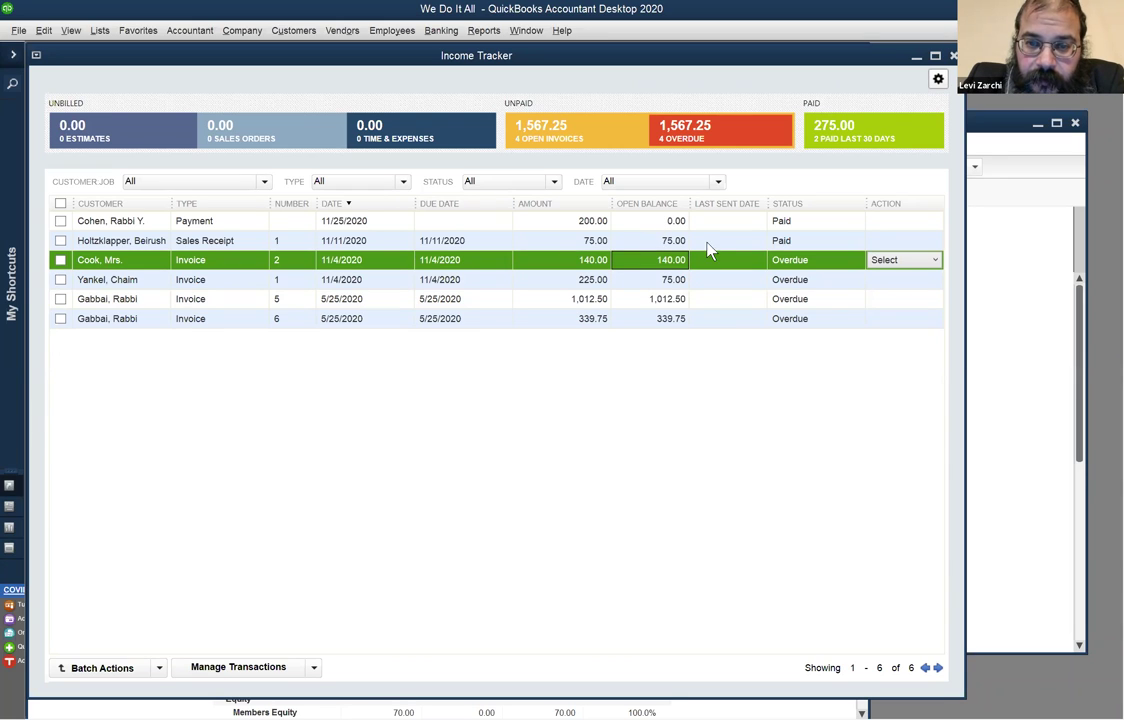
{"action": "left_click", "coordinate": [655, 243]}
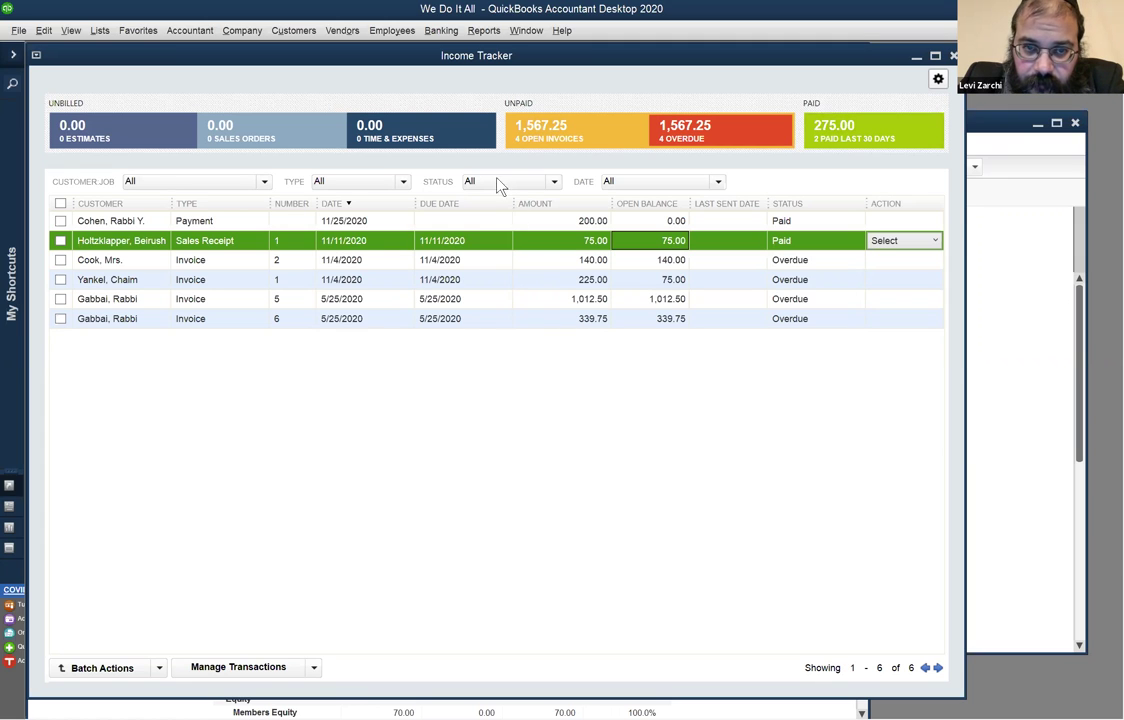
{"action": "left_click", "coordinate": [953, 56]}
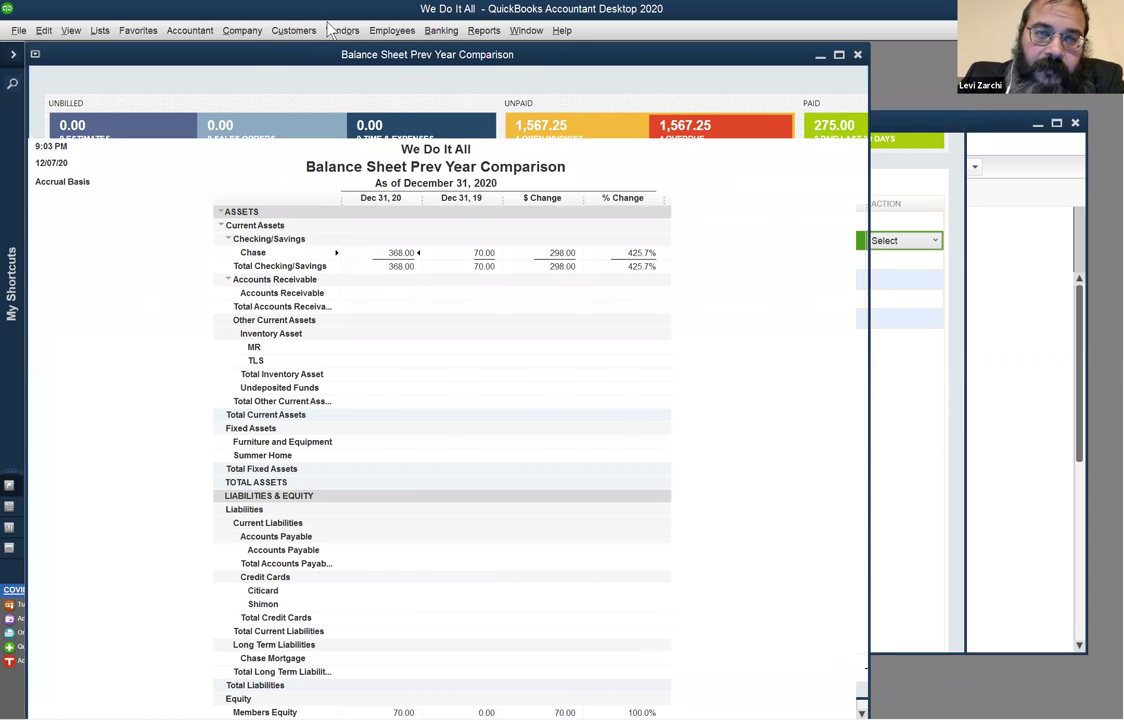
Open the Bill Tracker from the vendor commands, examine the overdue vendor bills and their due dates, and close the tracker
{"action": "left_click", "coordinate": [293, 30]}
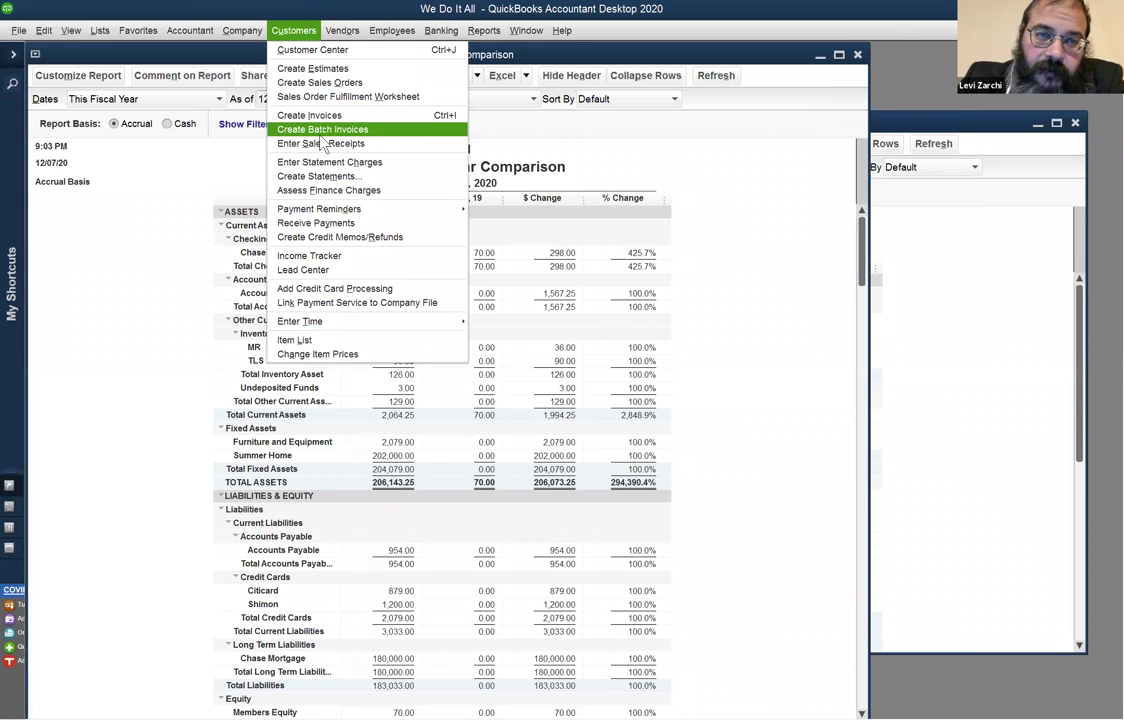
{"action": "left_click", "coordinate": [345, 31]}
{"action": "left_click", "coordinate": [345, 31]}
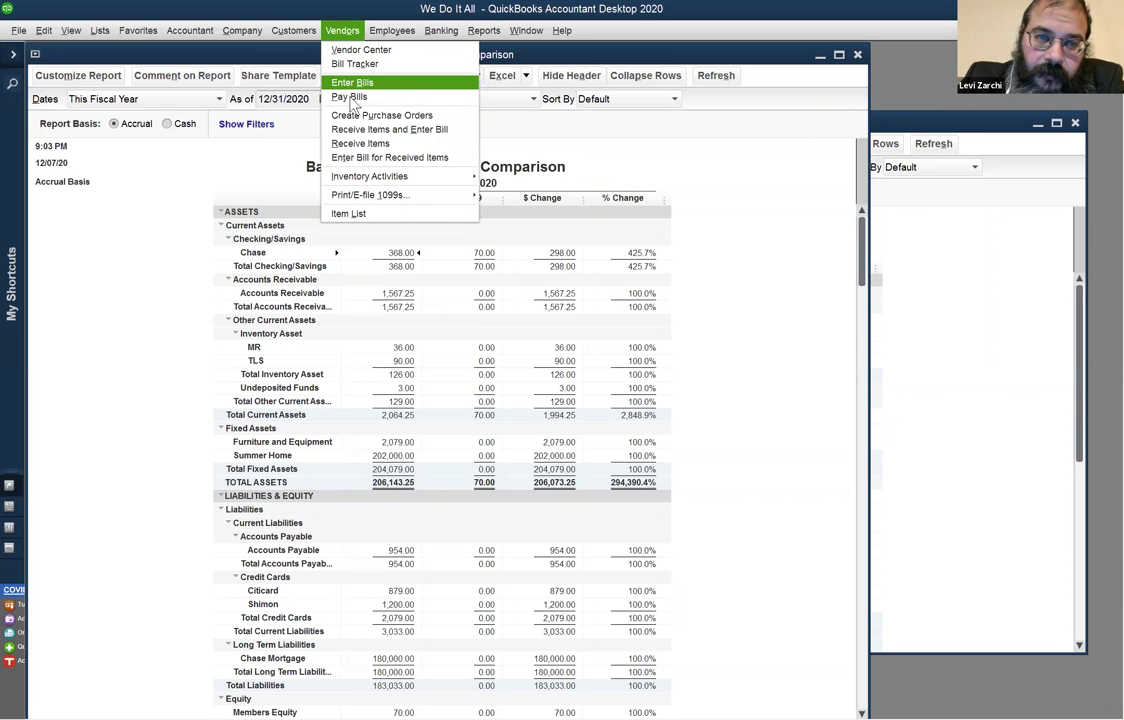
{"action": "mouse_move", "coordinate": [293, 31]}
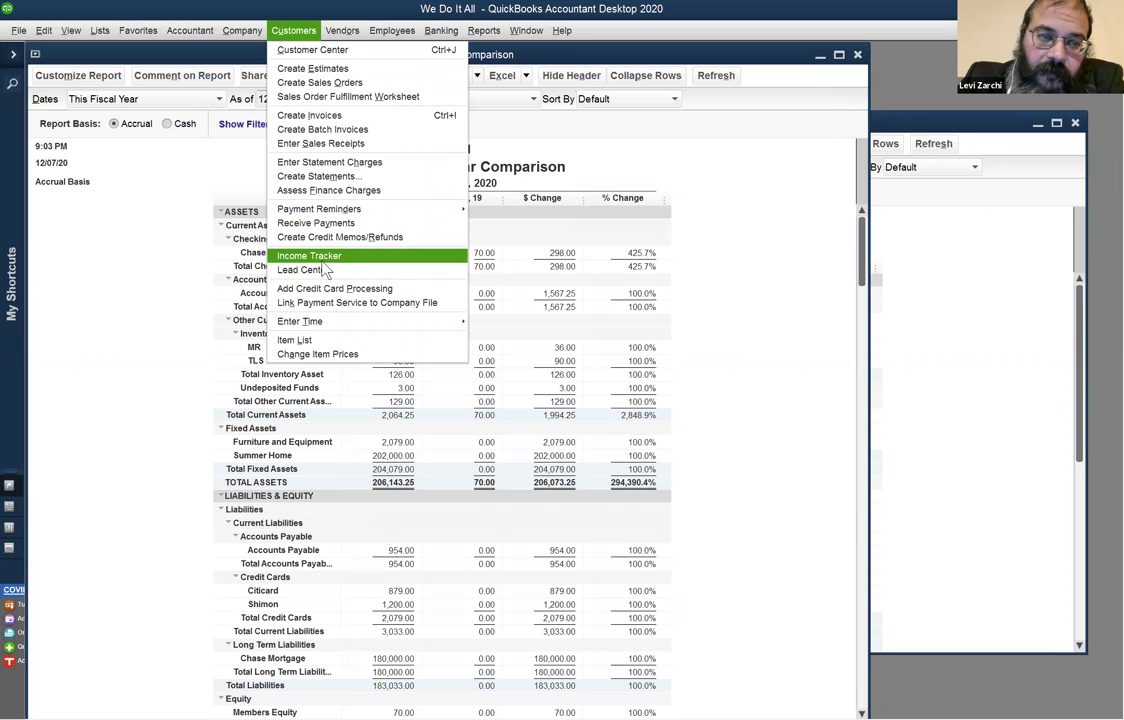
{"action": "mouse_move", "coordinate": [336, 31]}
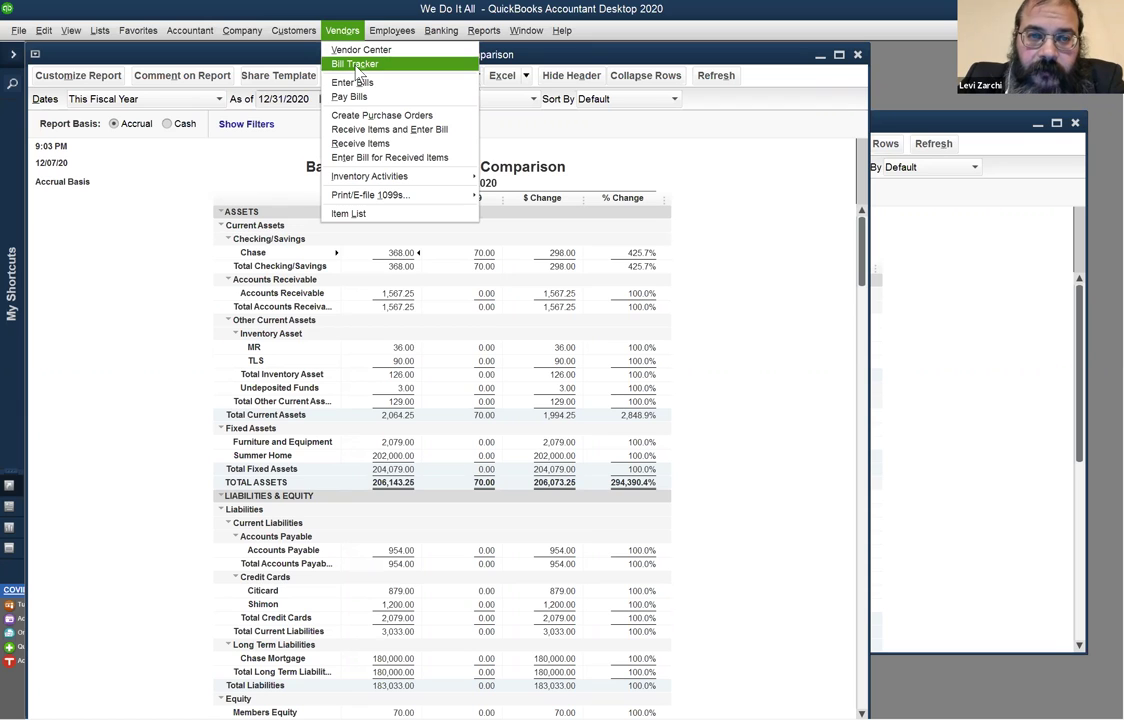
{"action": "left_click", "coordinate": [356, 66]}
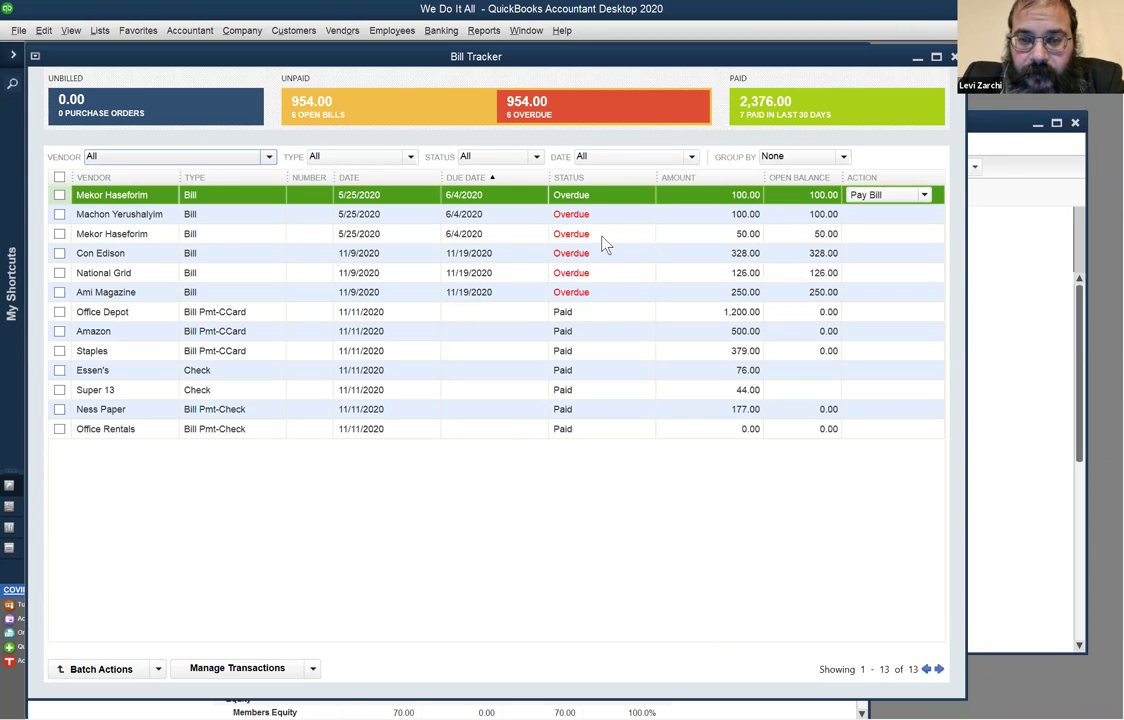
{"action": "left_click", "coordinate": [477, 294]}
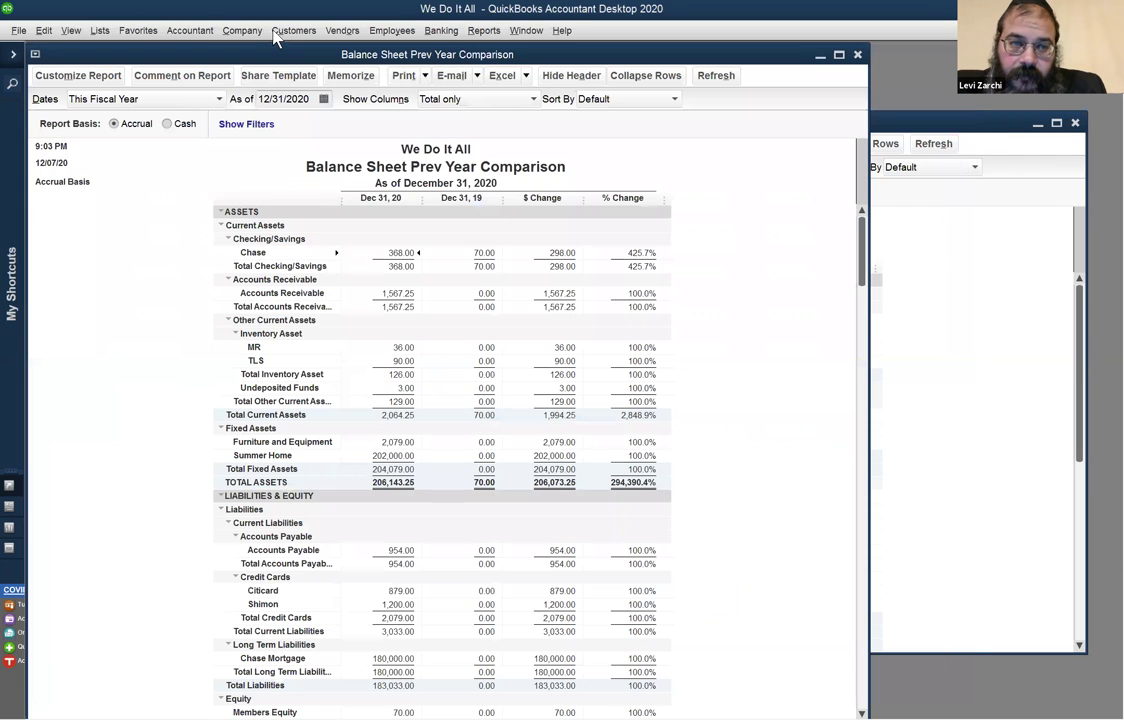
Open the Income Tracker, and run the Customer Balance Summary report to compare the open customer balances
{"action": "left_click", "coordinate": [290, 30]}
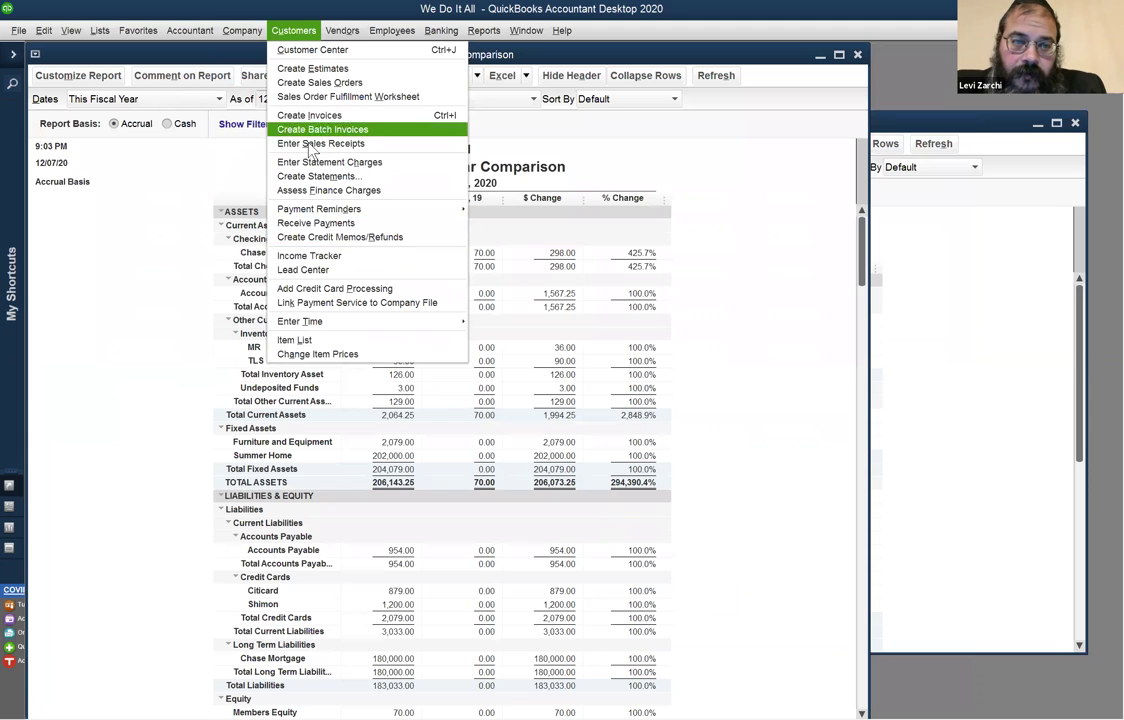
{"action": "left_click", "coordinate": [312, 258]}
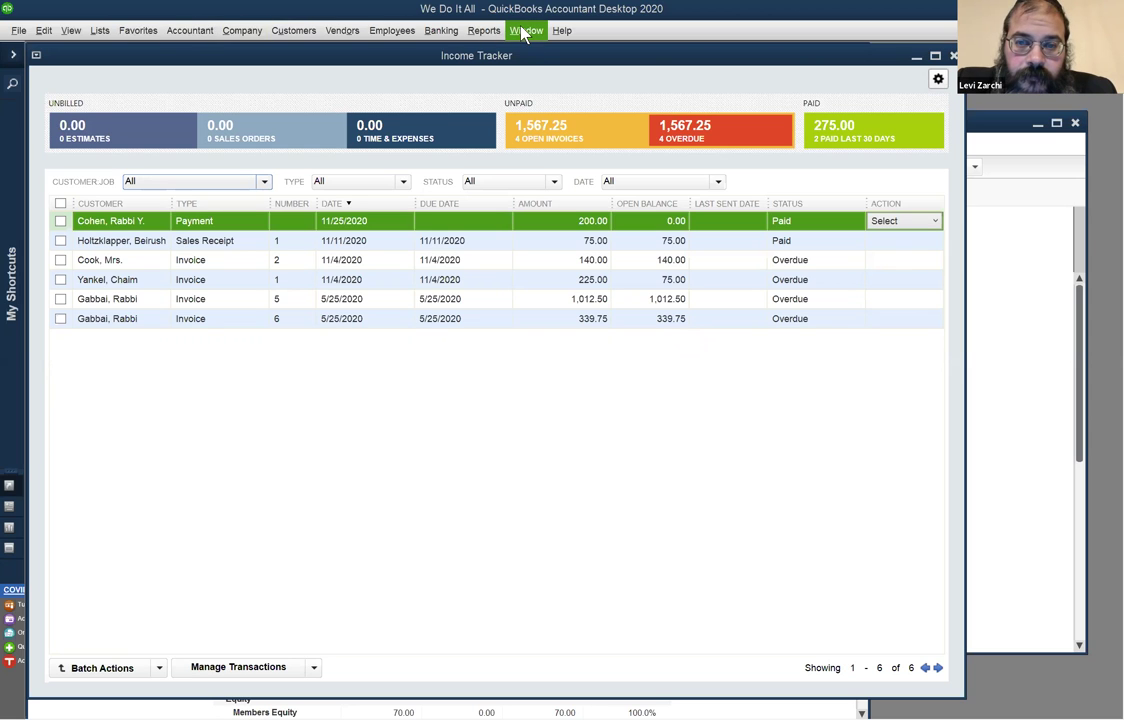
{"action": "left_click", "coordinate": [472, 28]}
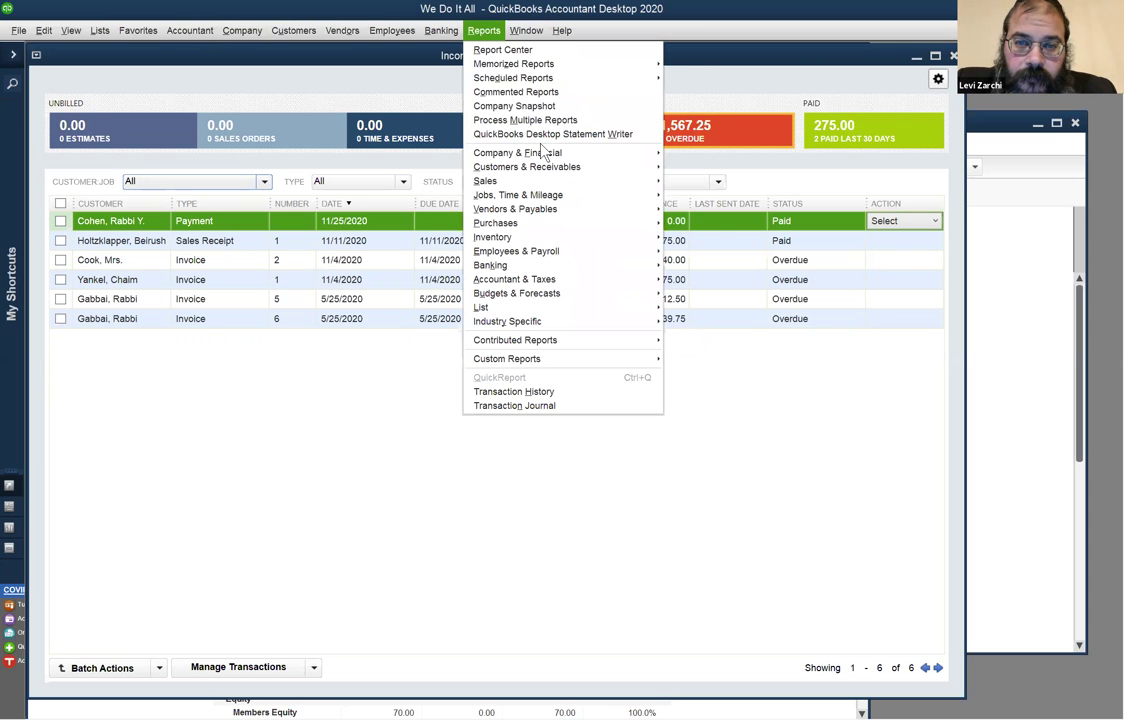
{"action": "mouse_move", "coordinate": [600, 155]}
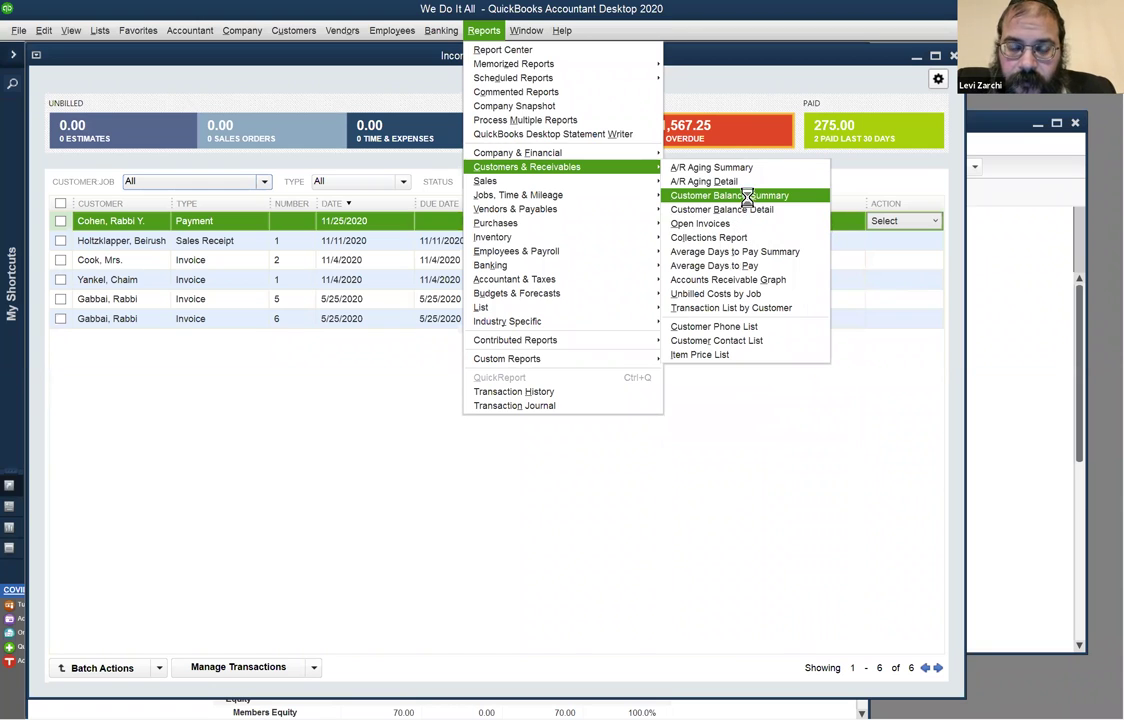
{"action": "left_click", "coordinate": [745, 195]}
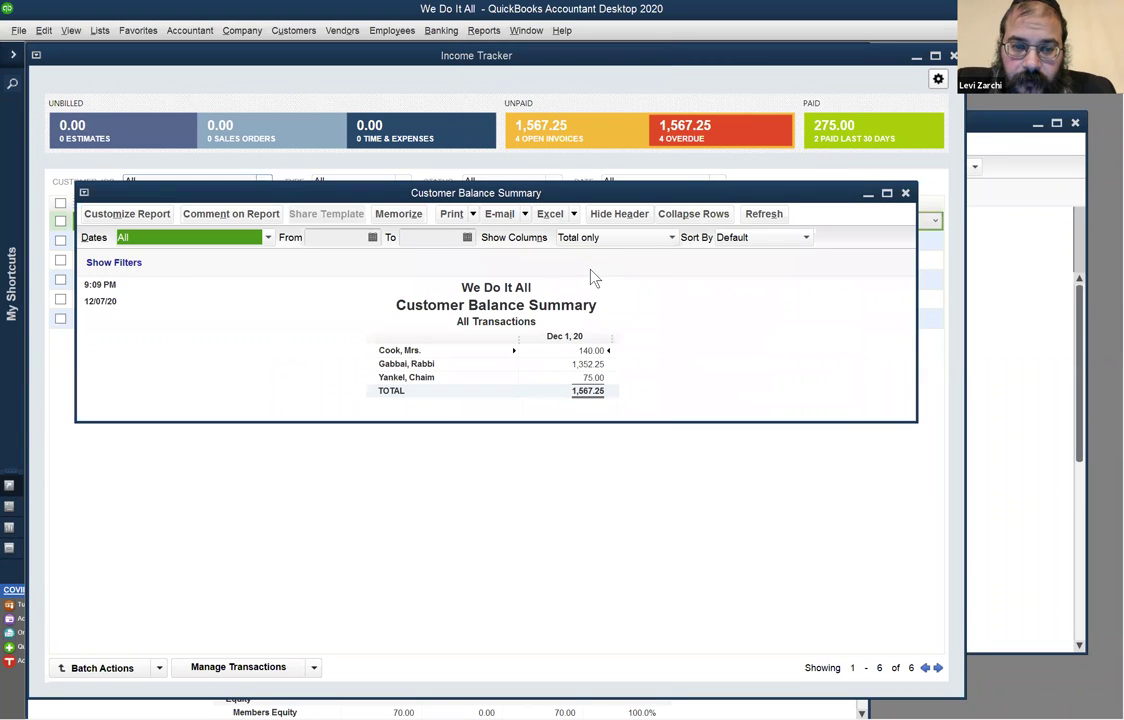
{"action": "left_click", "coordinate": [559, 380]}
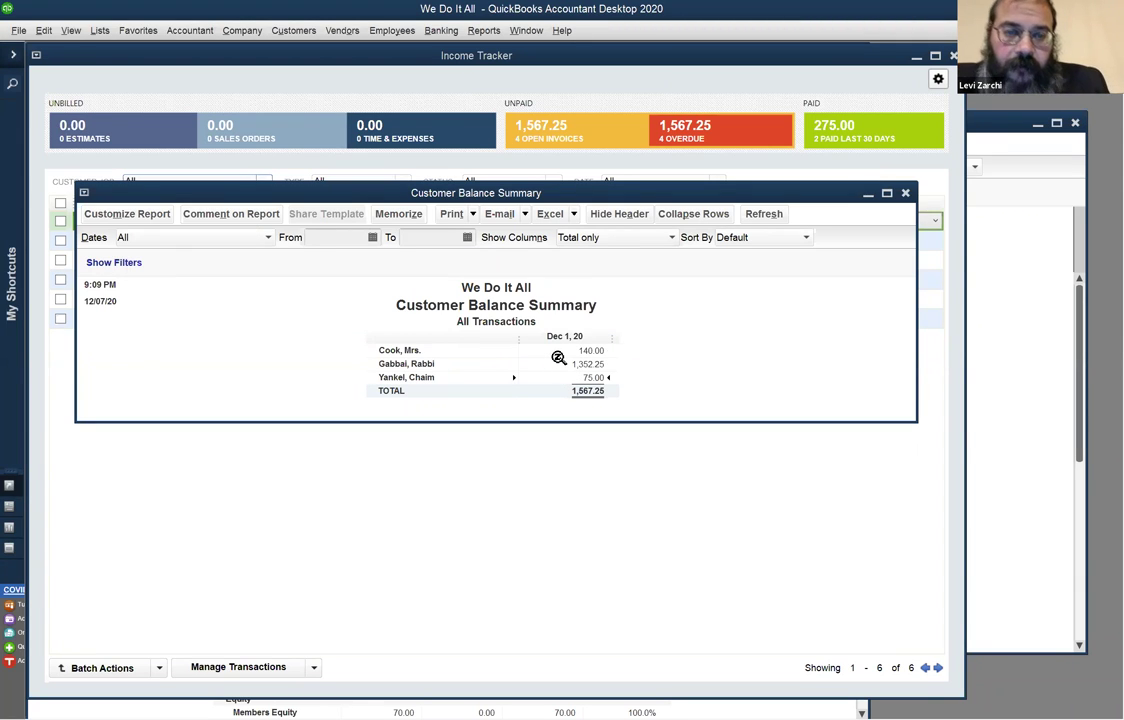
View the transactions behind the 75.00 balance in the Customer Balance Summary, close that detail report, and return to the Income Tracker
{"action": "left_click", "coordinate": [482, 32]}
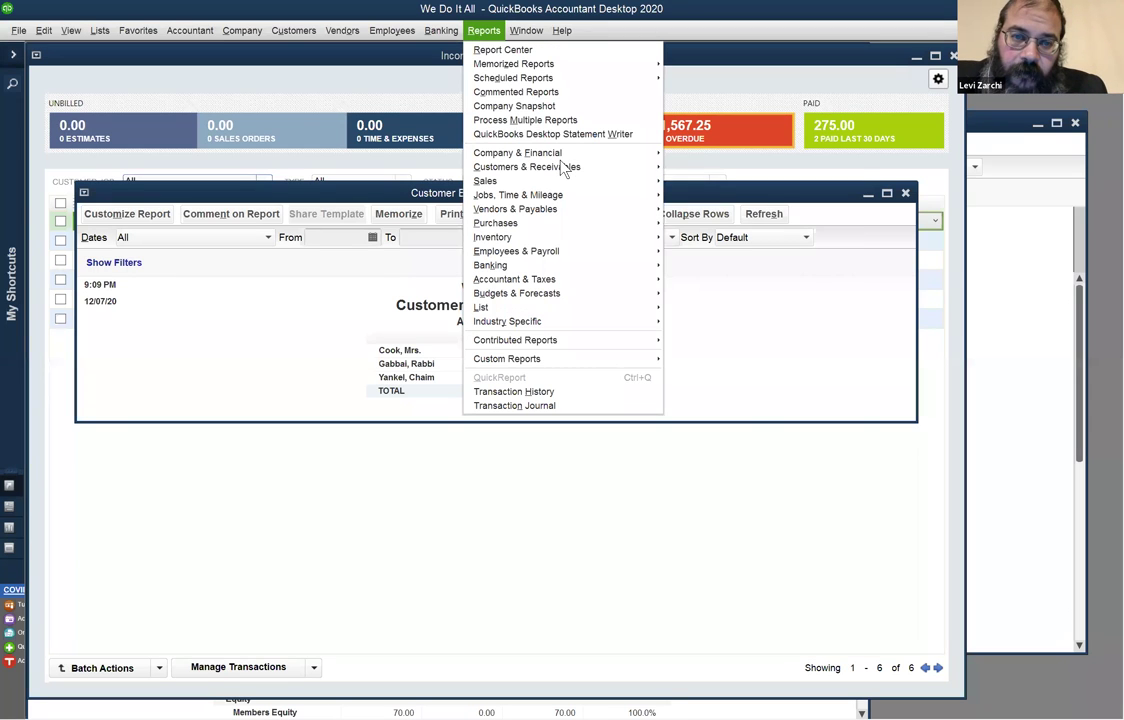
{"action": "mouse_move", "coordinate": [565, 166]}
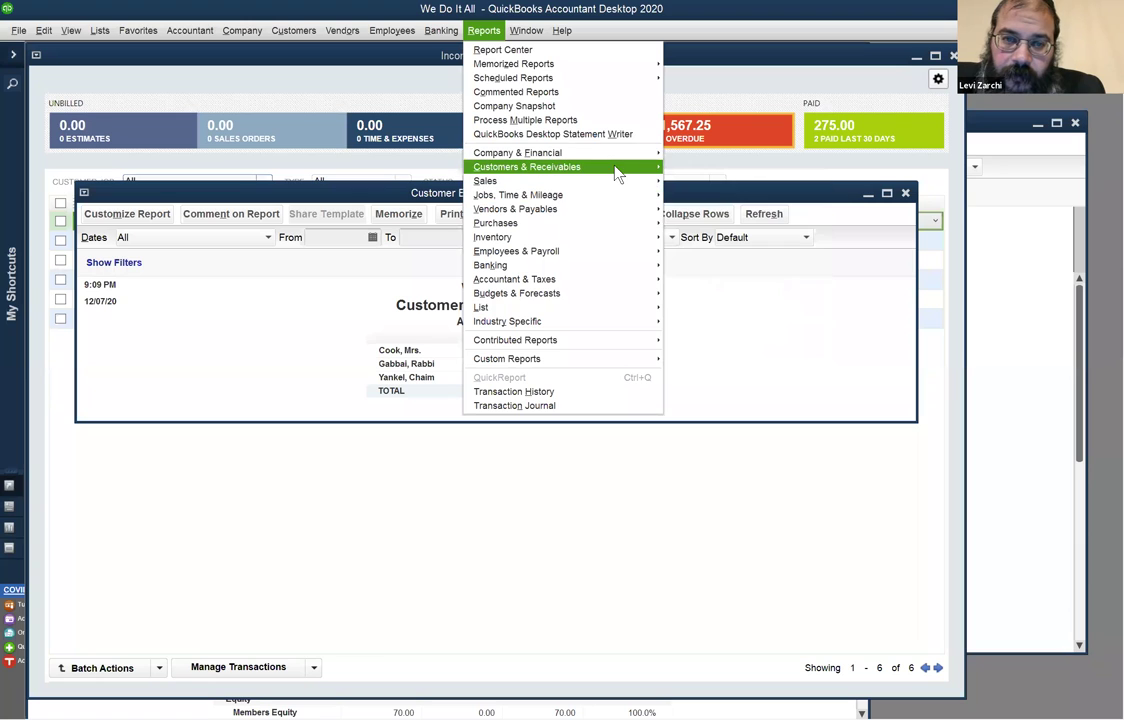
{"action": "mouse_move", "coordinate": [633, 168]}
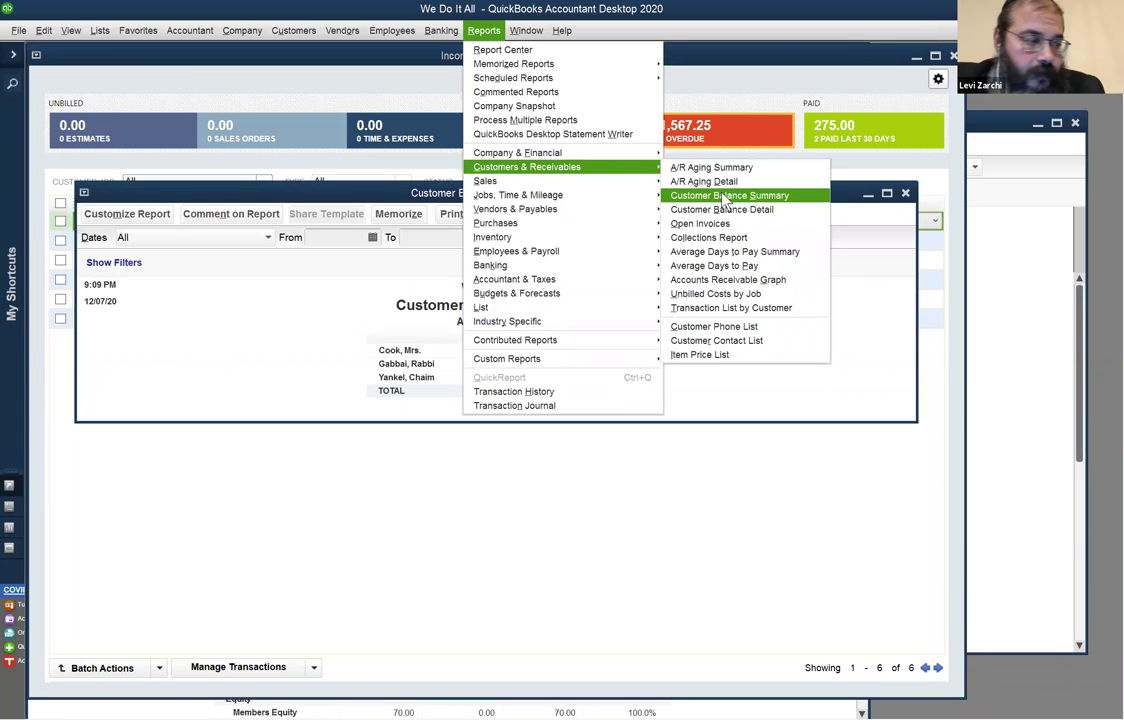
{"action": "left_click", "coordinate": [726, 196]}
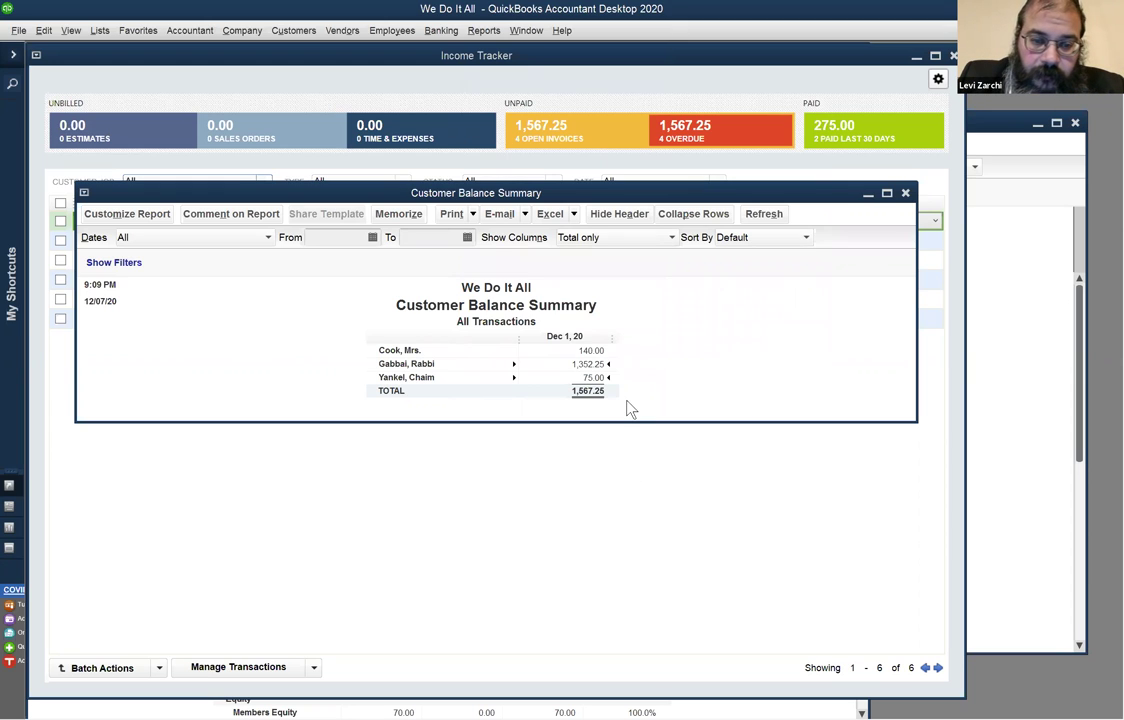
{"action": "double_click", "coordinate": [593, 377]}
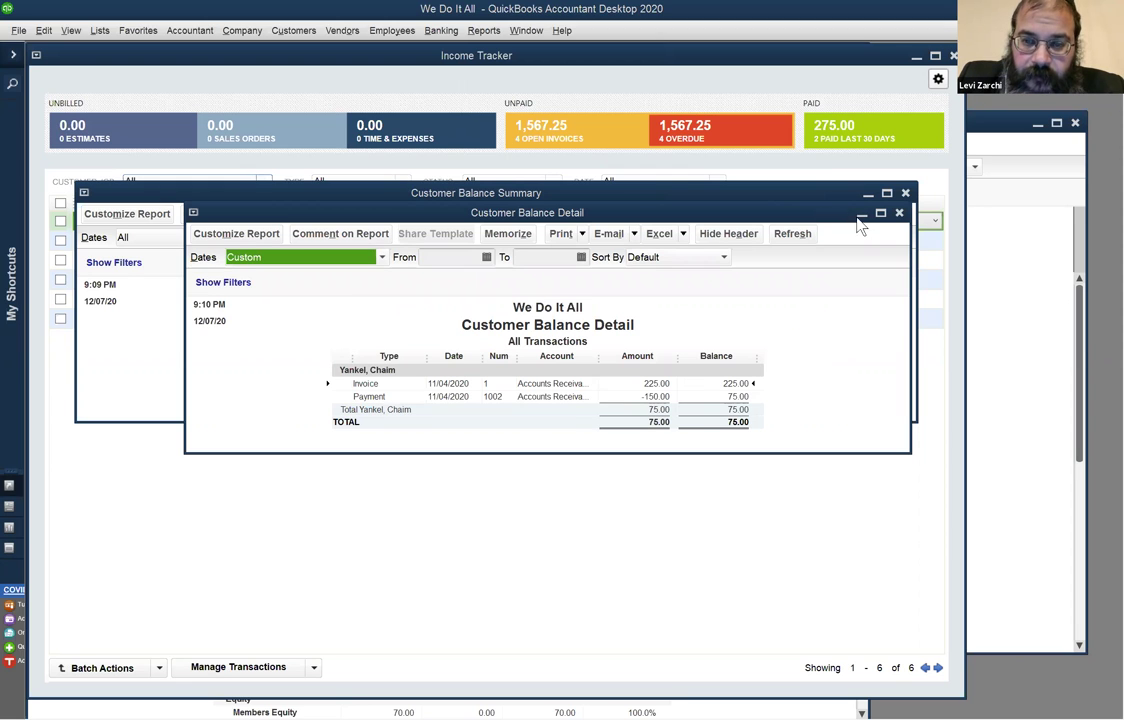
{"action": "left_click", "coordinate": [897, 213]}
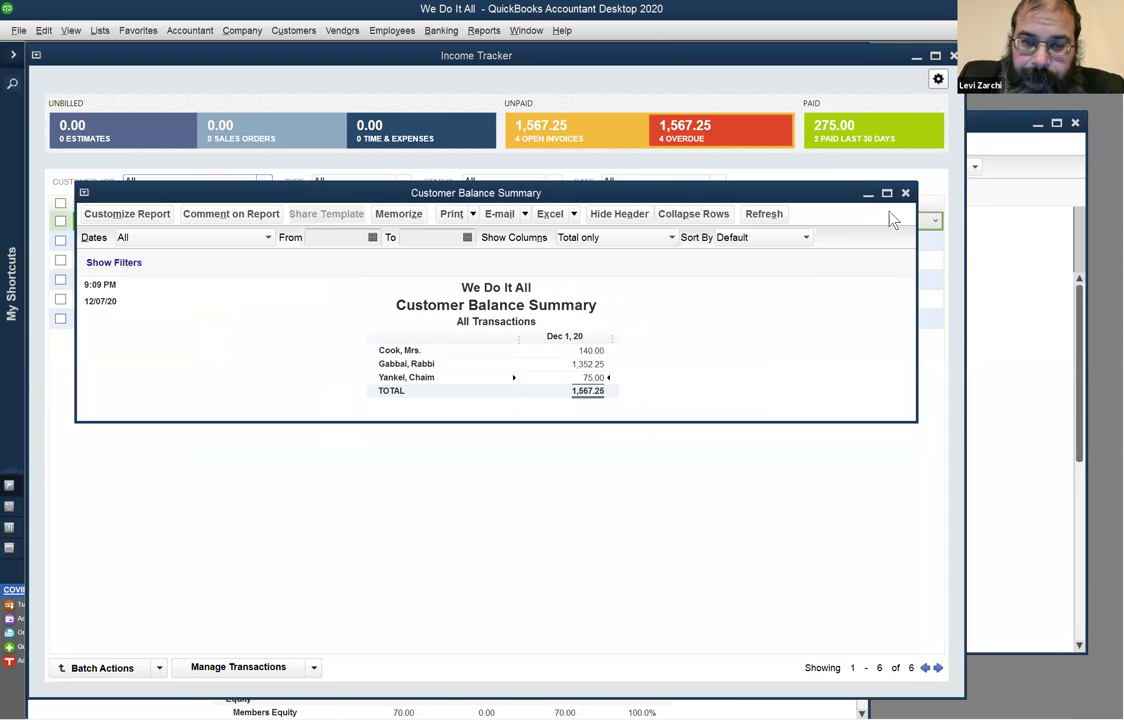
{"action": "left_click", "coordinate": [905, 192]}
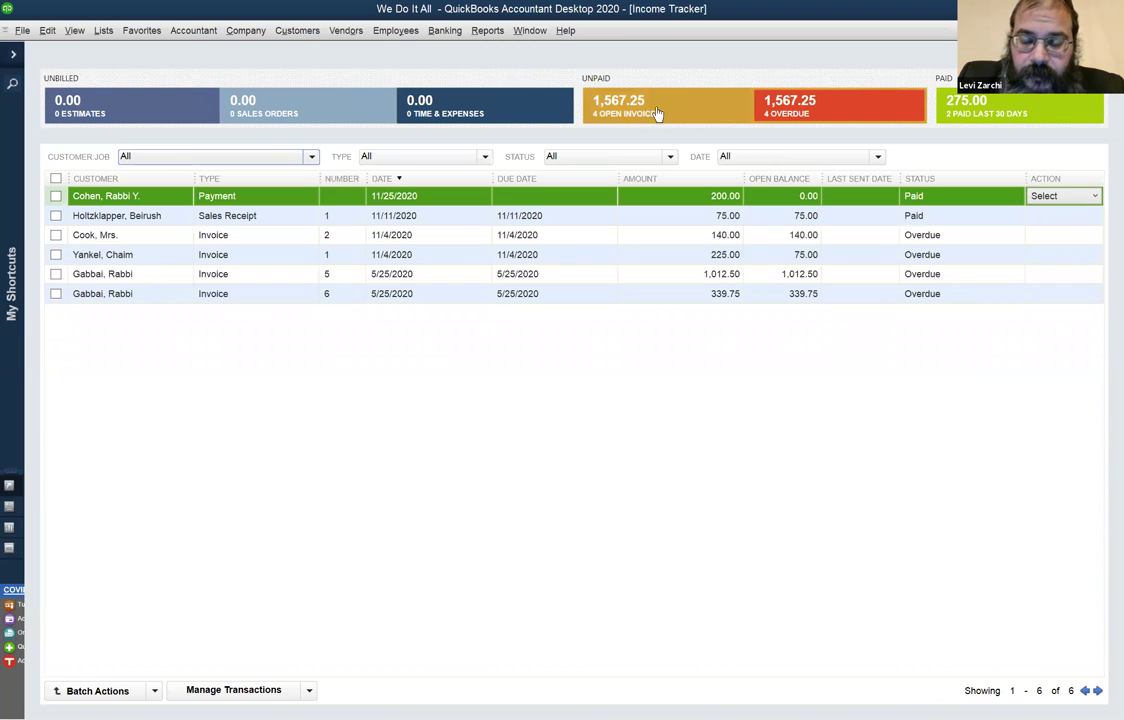
Filter the Income Tracker to open invoices and check which status options are available
{"action": "left_click", "coordinate": [678, 109]}
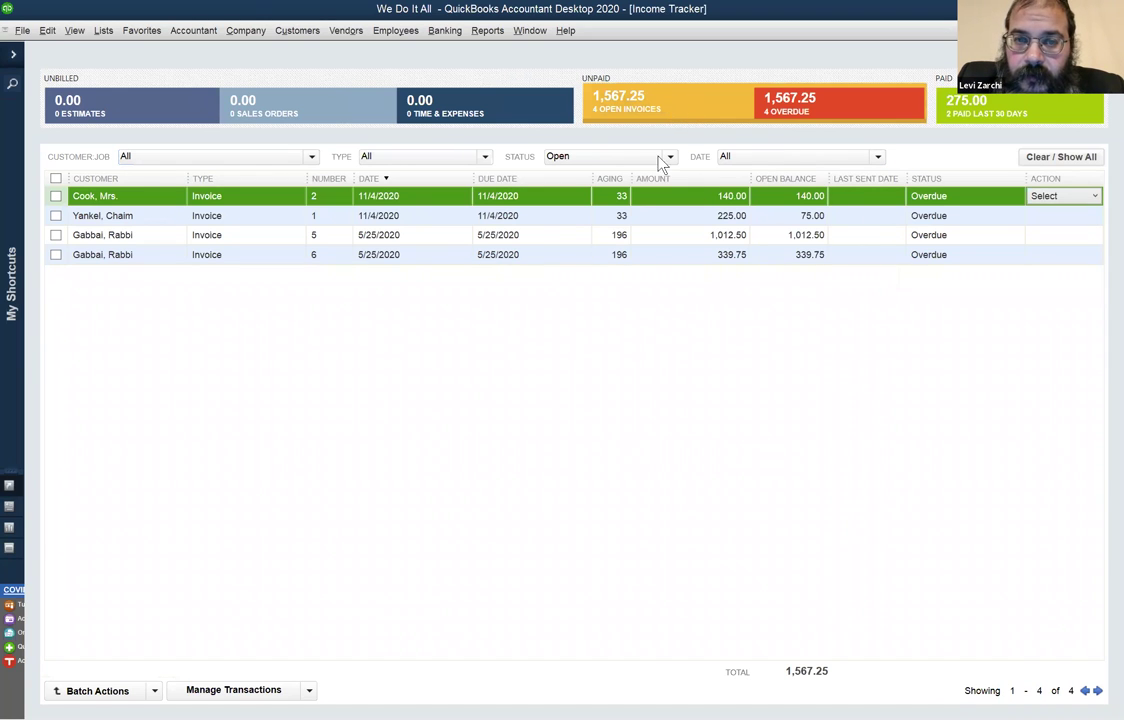
{"action": "left_click", "coordinate": [597, 159]}
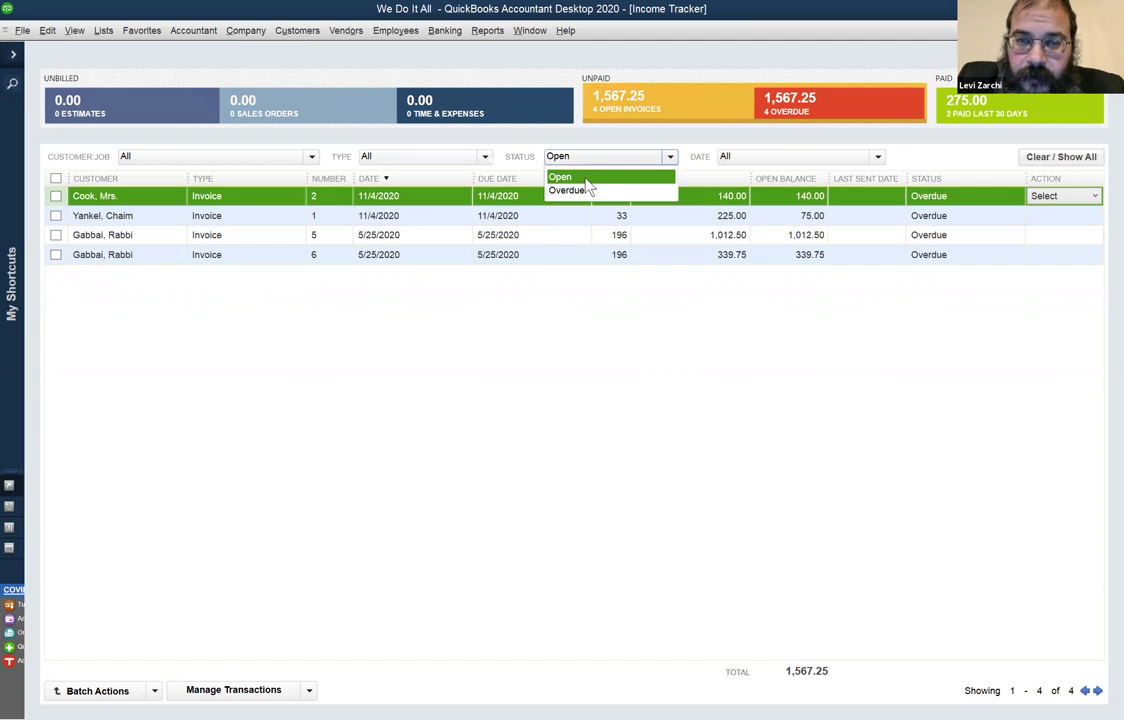
{"action": "left_click", "coordinate": [763, 302]}
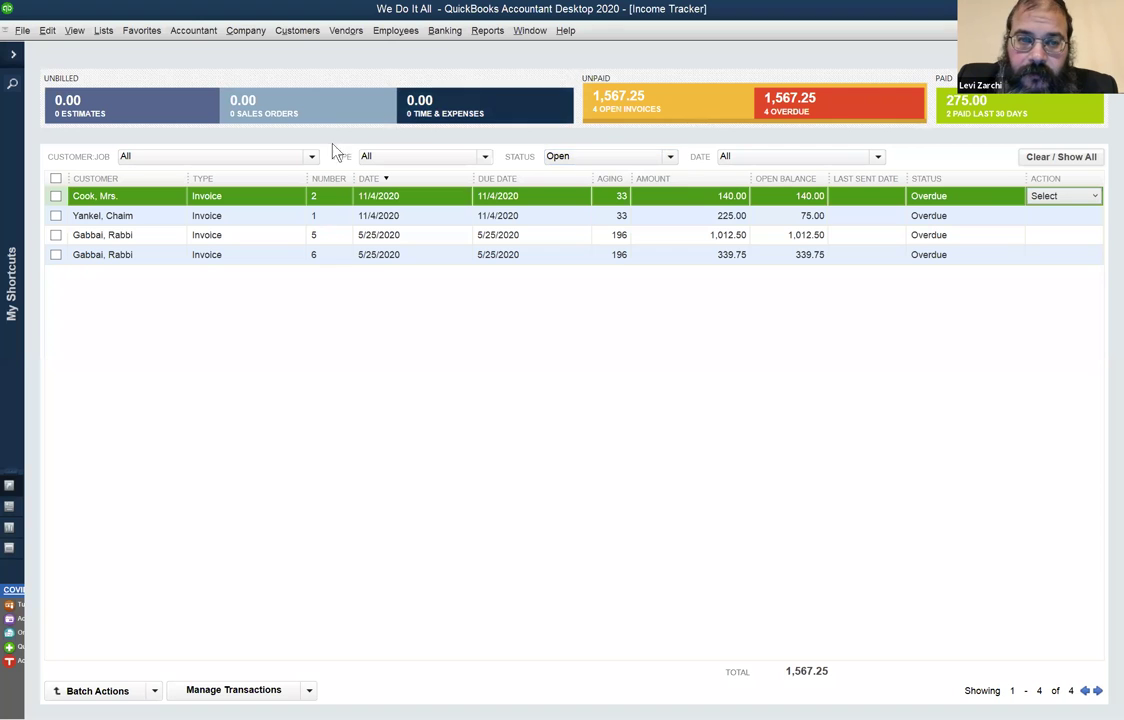
View the Income Tracker's transactions paid in the last 30 days and its unbilled categories, and return to the open invoices
{"action": "left_click", "coordinate": [995, 104]}
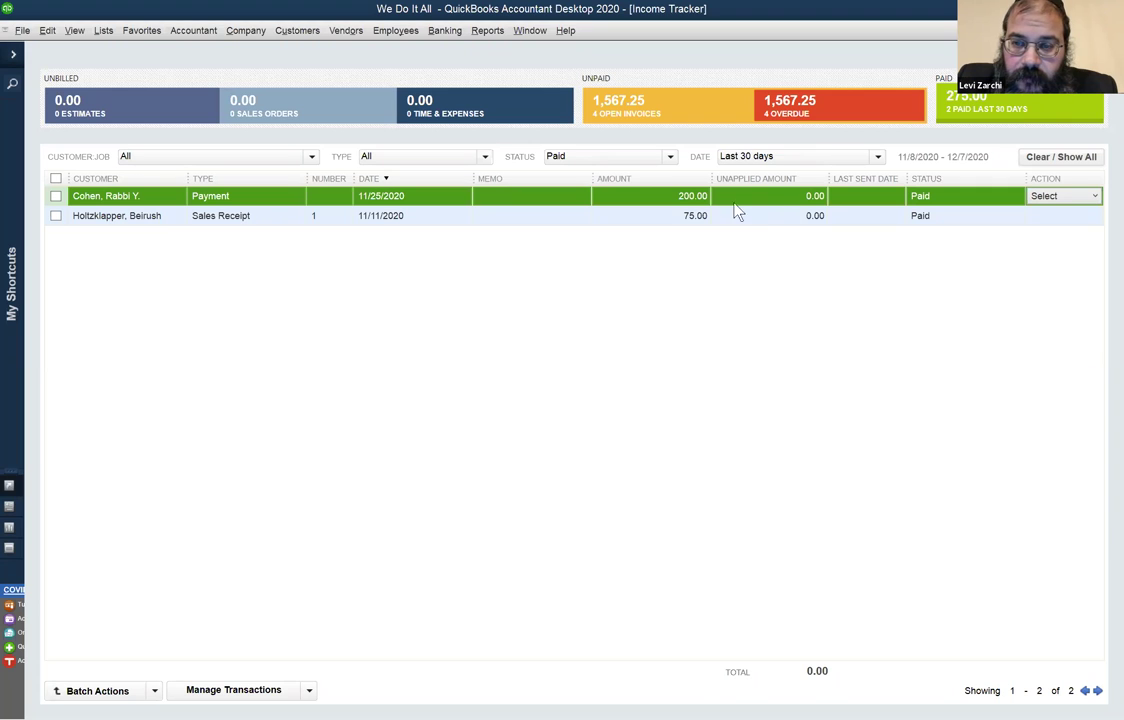
{"action": "left_click", "coordinate": [97, 107]}
{"action": "left_click", "coordinate": [276, 105]}
{"action": "left_click", "coordinate": [423, 108]}
{"action": "left_click", "coordinate": [660, 118]}
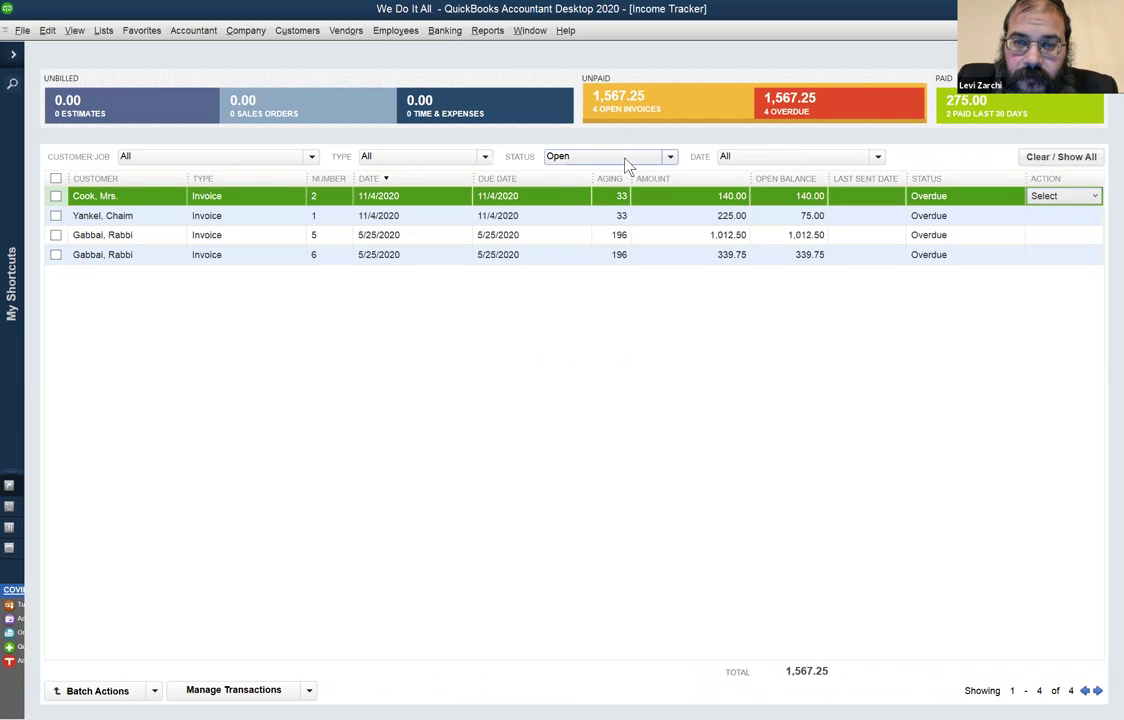
{"action": "left_click", "coordinate": [625, 158]}
{"action": "left_click", "coordinate": [614, 193]}
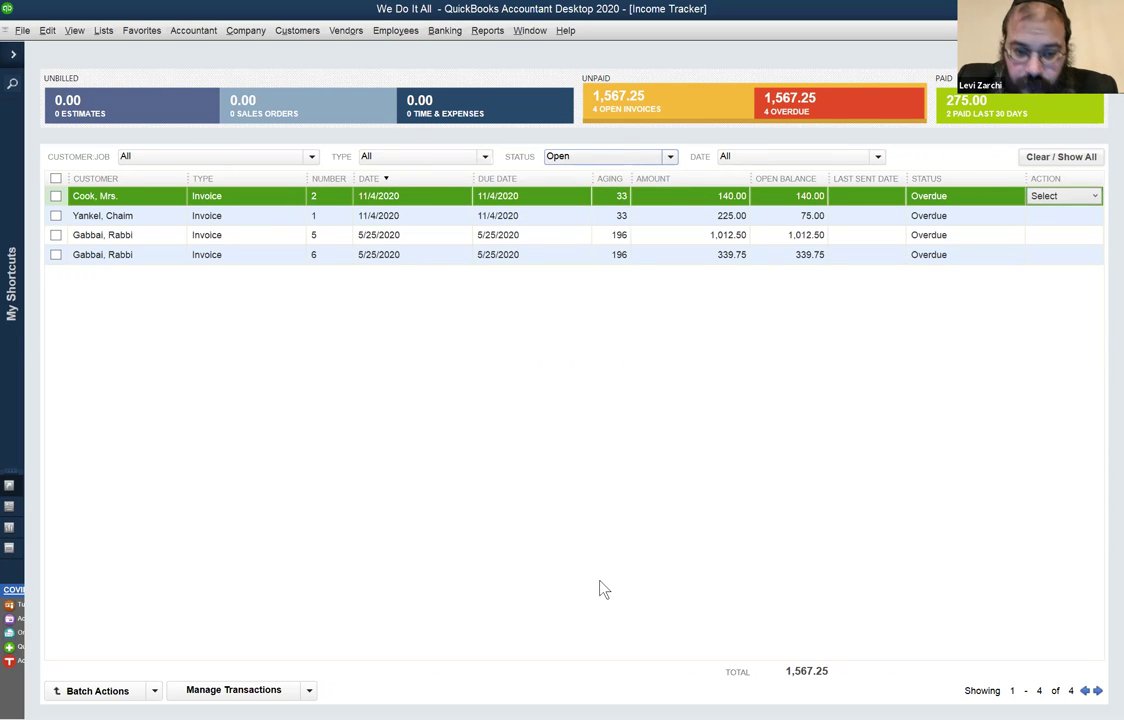
Set the Customer Balance Summary's date range to This Fiscal Year-to-Last Month, and close the report
{"action": "key", "text": "ctrl+Tab"}
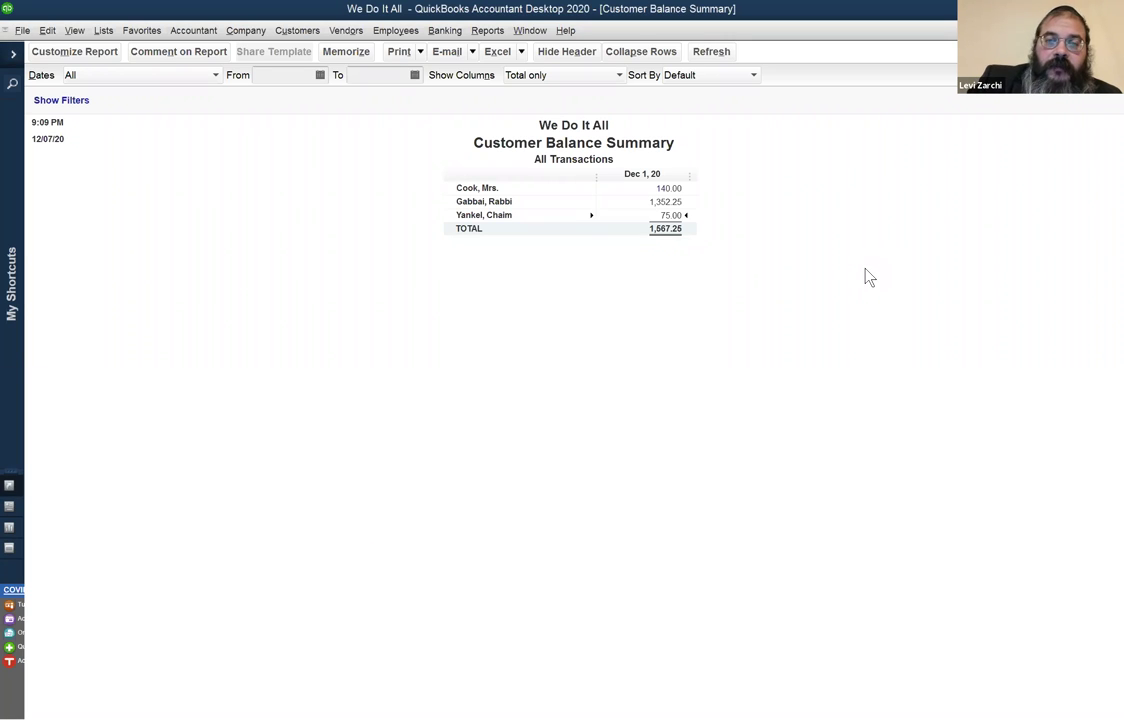
{"action": "left_click", "coordinate": [532, 33]}
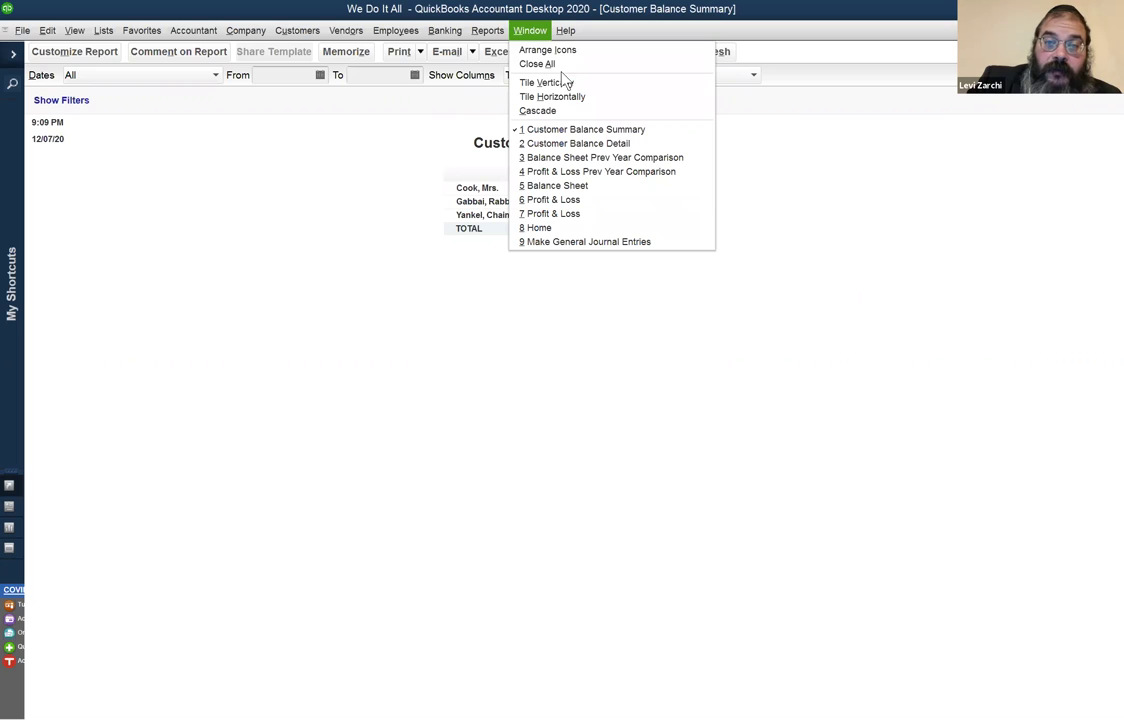
{"action": "left_click", "coordinate": [166, 83]}
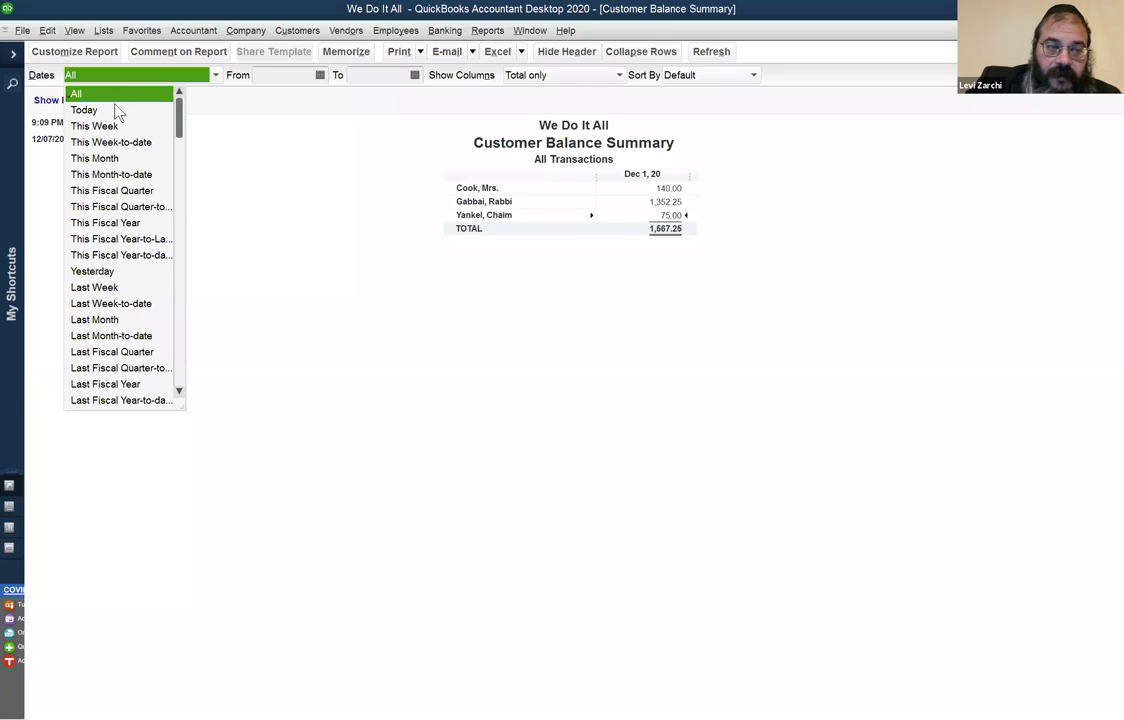
{"action": "left_click", "coordinate": [136, 243]}
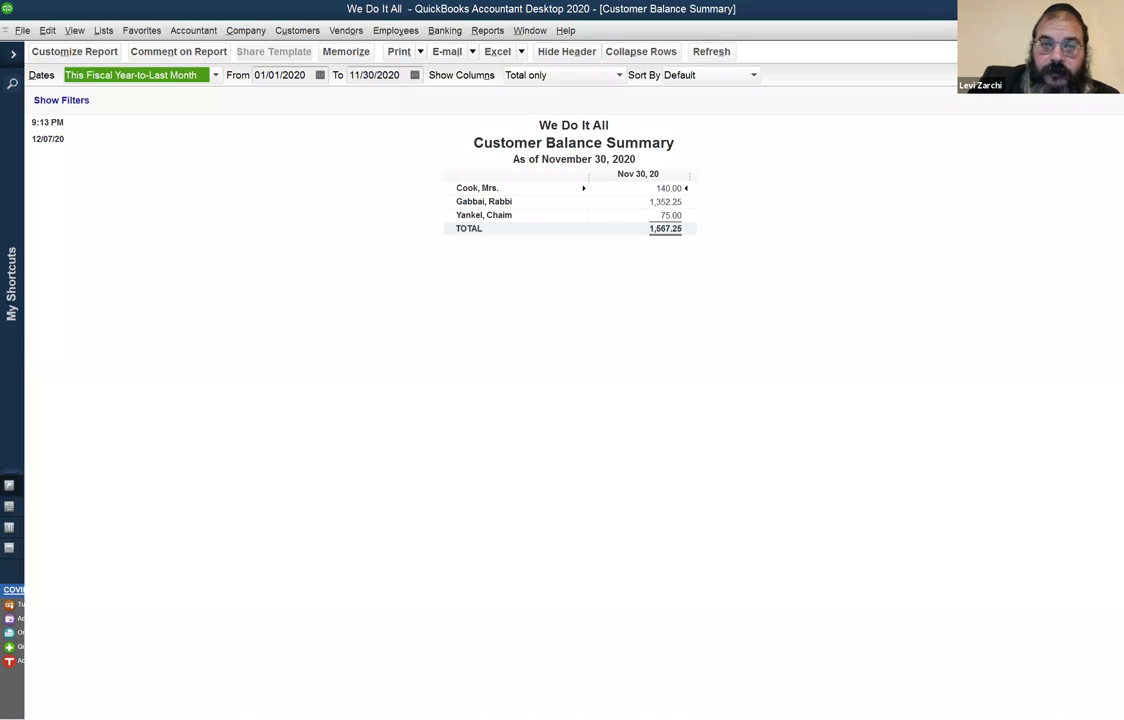
{"action": "key", "text": "Escape"}
{"action": "key", "text": "Escape"}
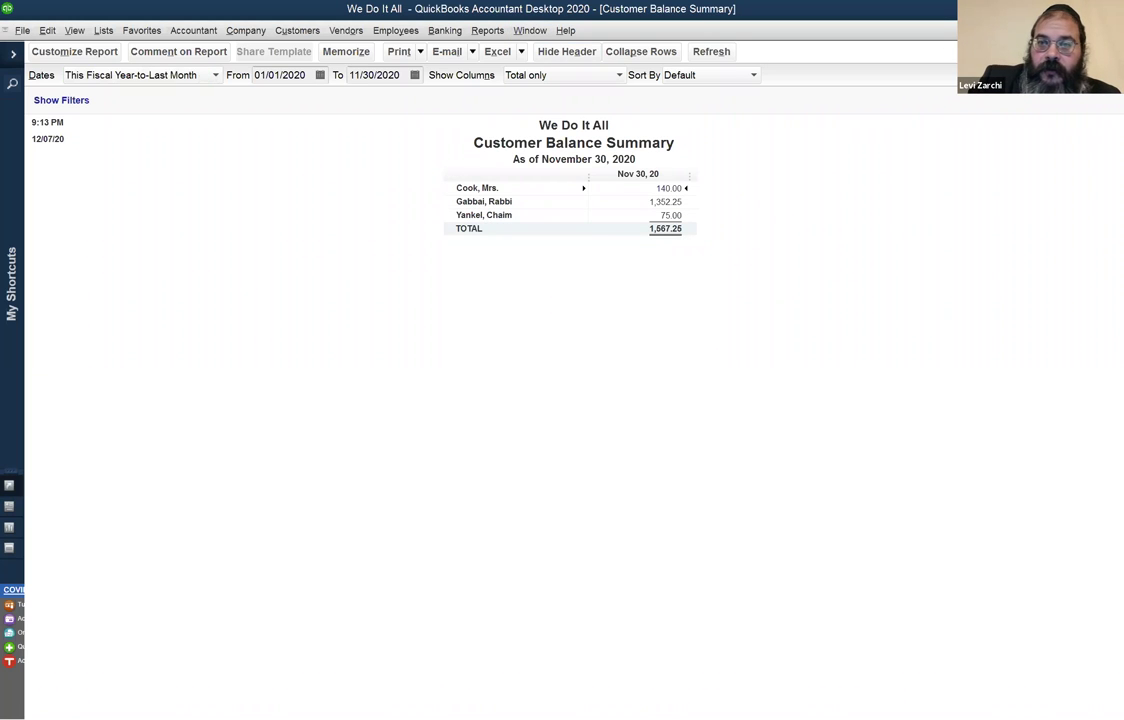
{"action": "key", "text": "Escape"}
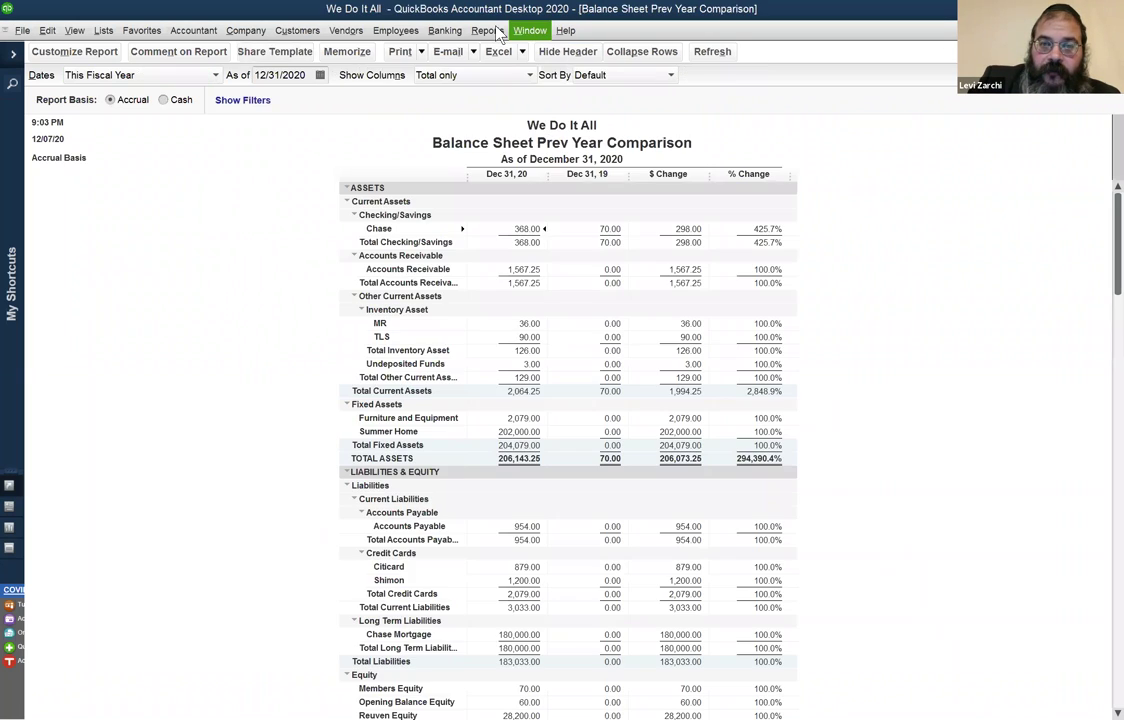
Switch to the already open Profit & Loss report and set its date range to This Fiscal Year-to-Last Month
{"action": "key", "text": "n"}
{"action": "left_click", "coordinate": [487, 30]}
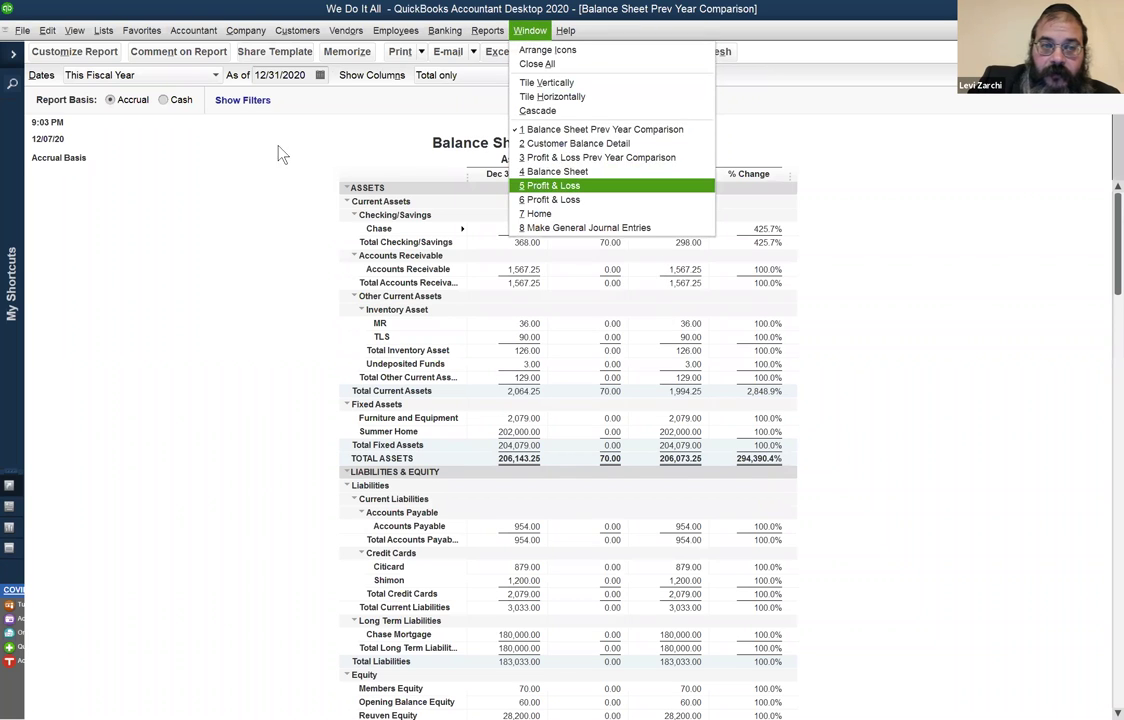
{"action": "left_click", "coordinate": [141, 79]}
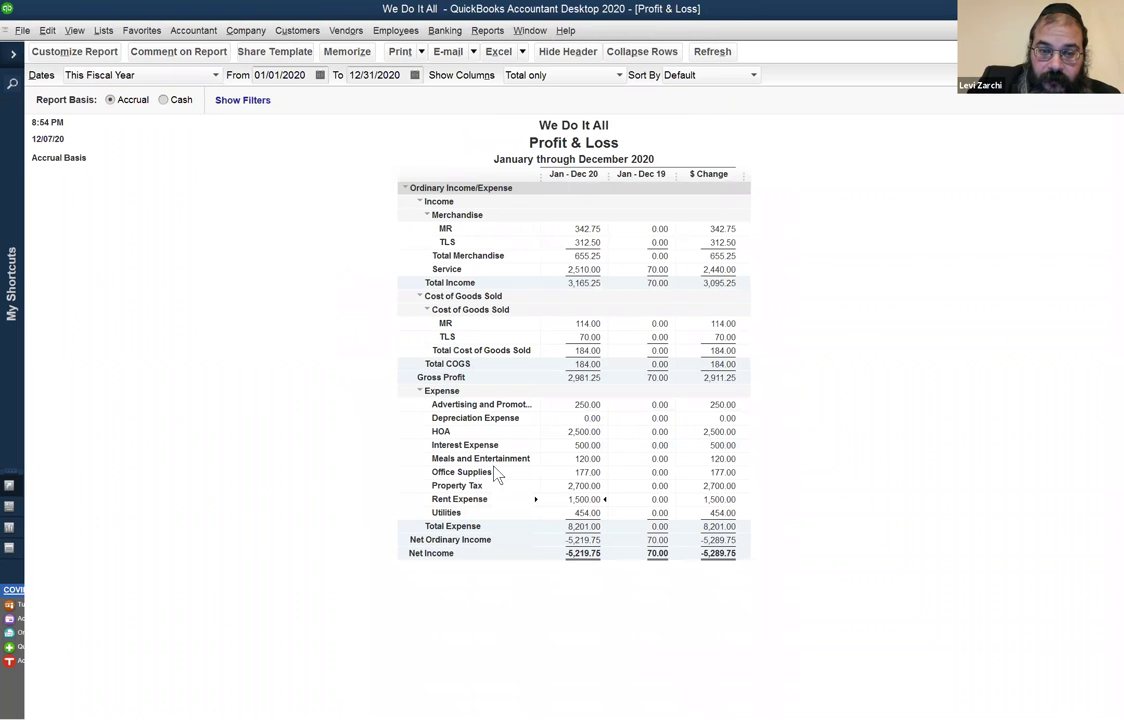
{"action": "left_click", "coordinate": [120, 75]}
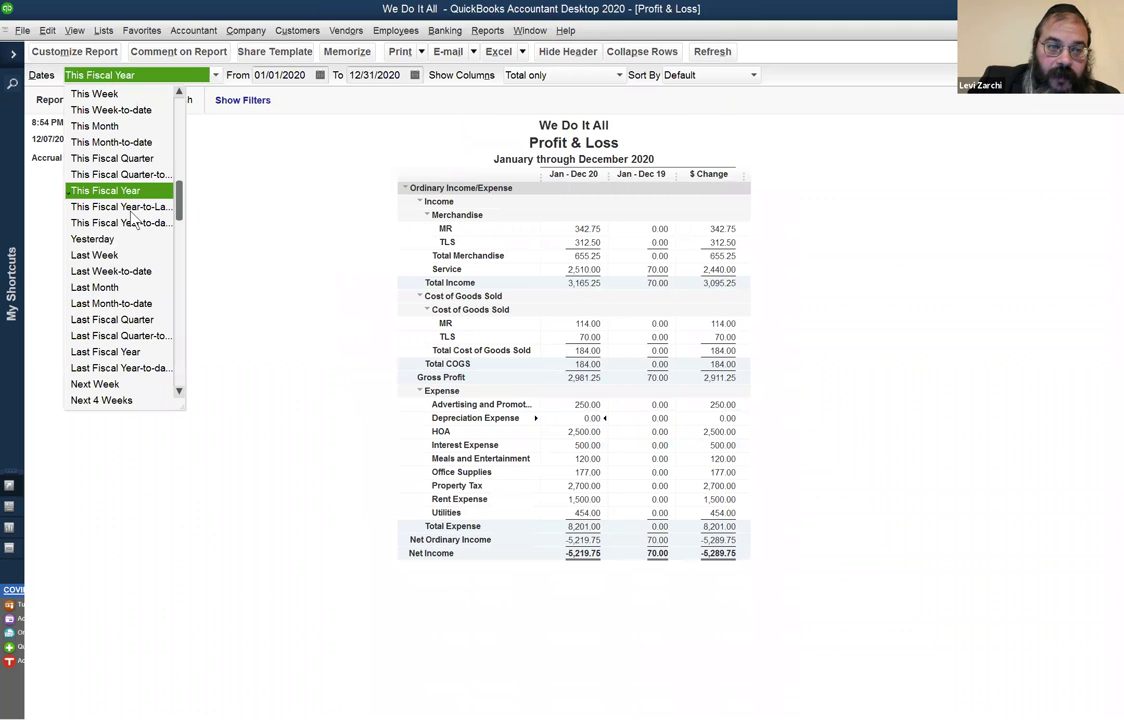
{"action": "left_click", "coordinate": [120, 206]}
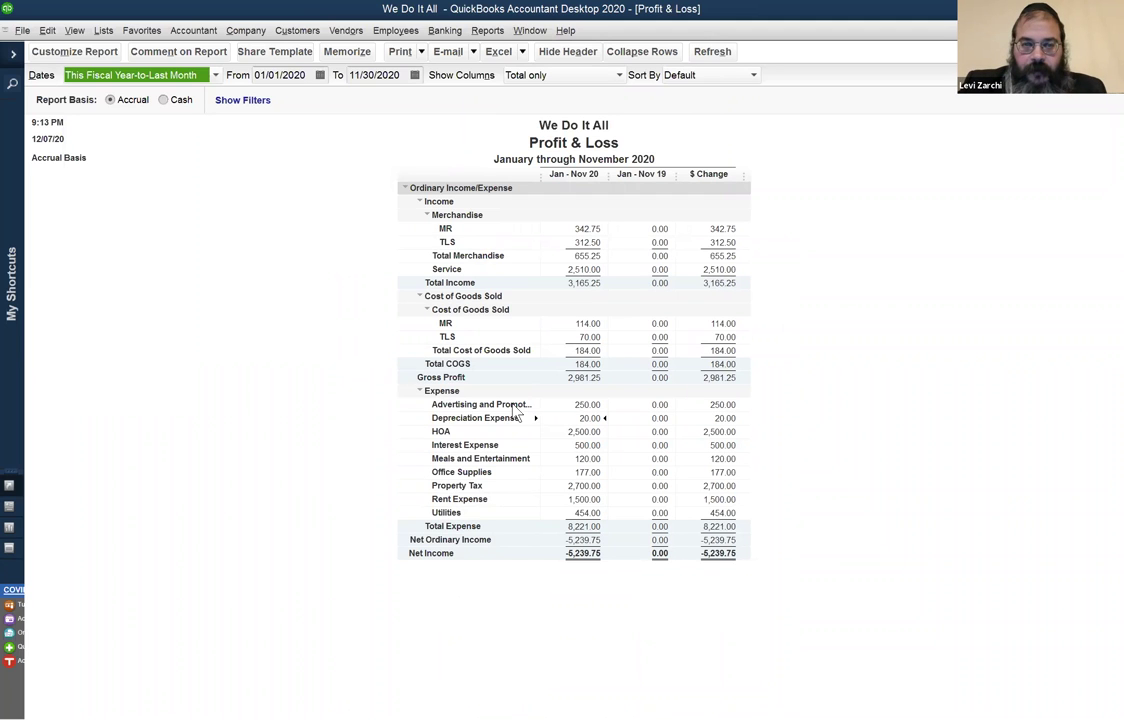
Run the Trial Balance report from the accountant and tax reports, and examine its debit and credit balances
{"action": "left_click", "coordinate": [530, 30]}
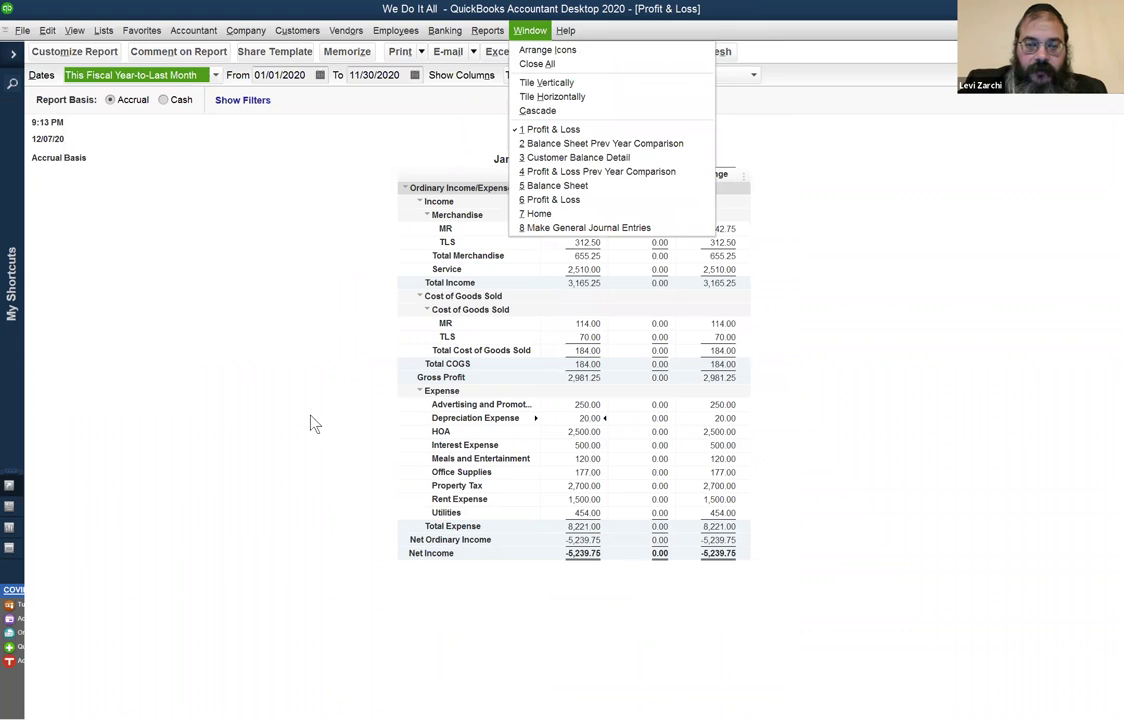
{"action": "left_click", "coordinate": [300, 445]}
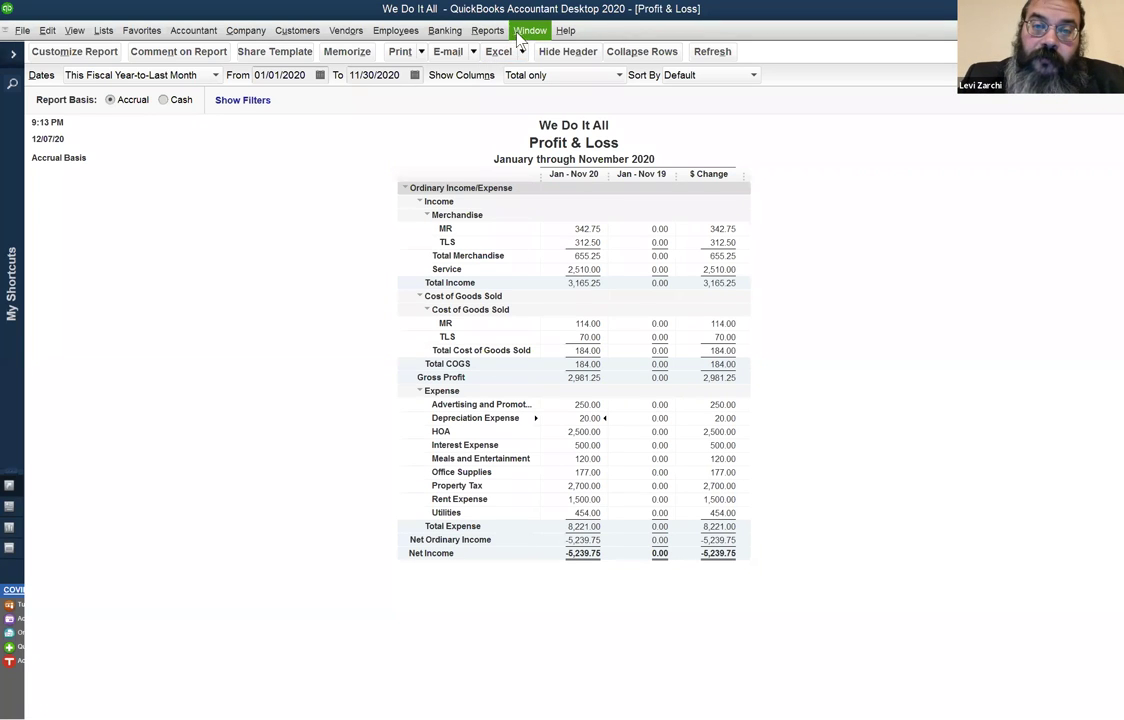
{"action": "left_click", "coordinate": [484, 31]}
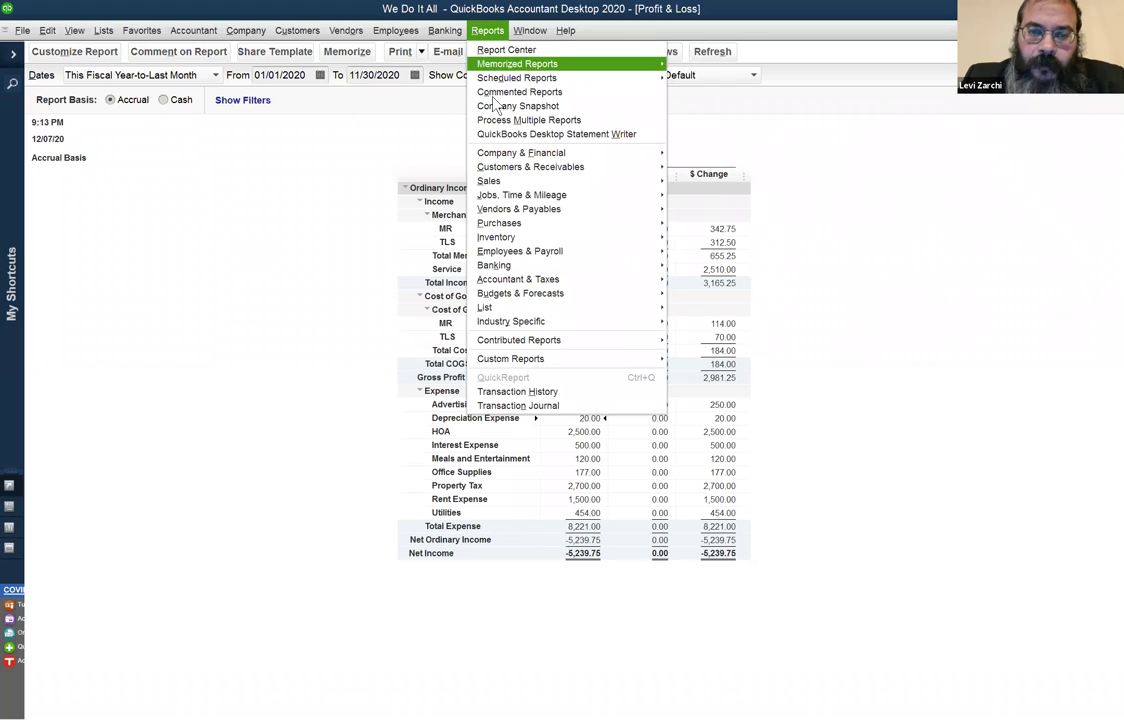
{"action": "mouse_move", "coordinate": [553, 284]}
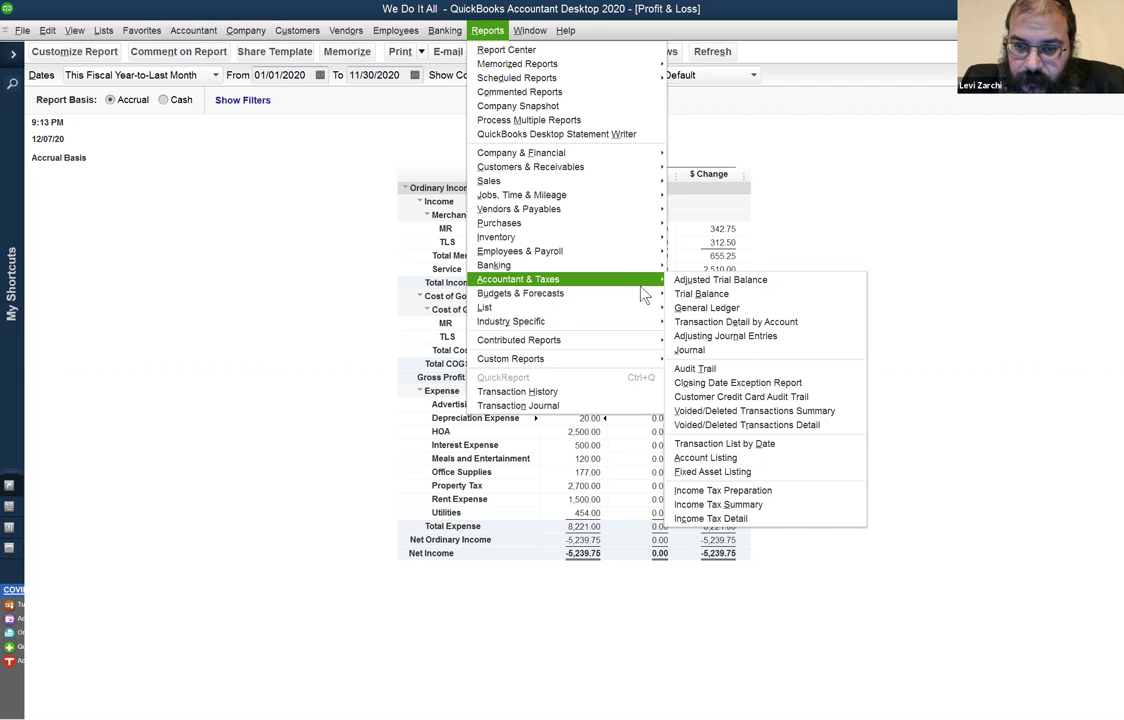
{"action": "left_click", "coordinate": [744, 296]}
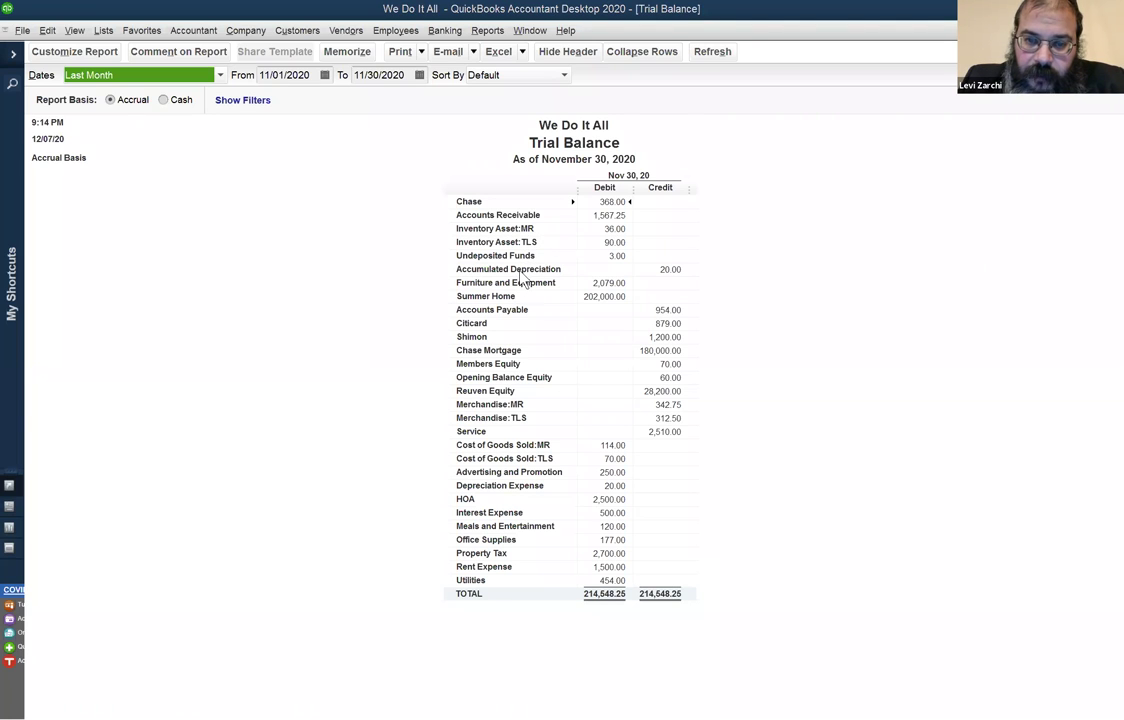
{"action": "left_click", "coordinate": [585, 256]}
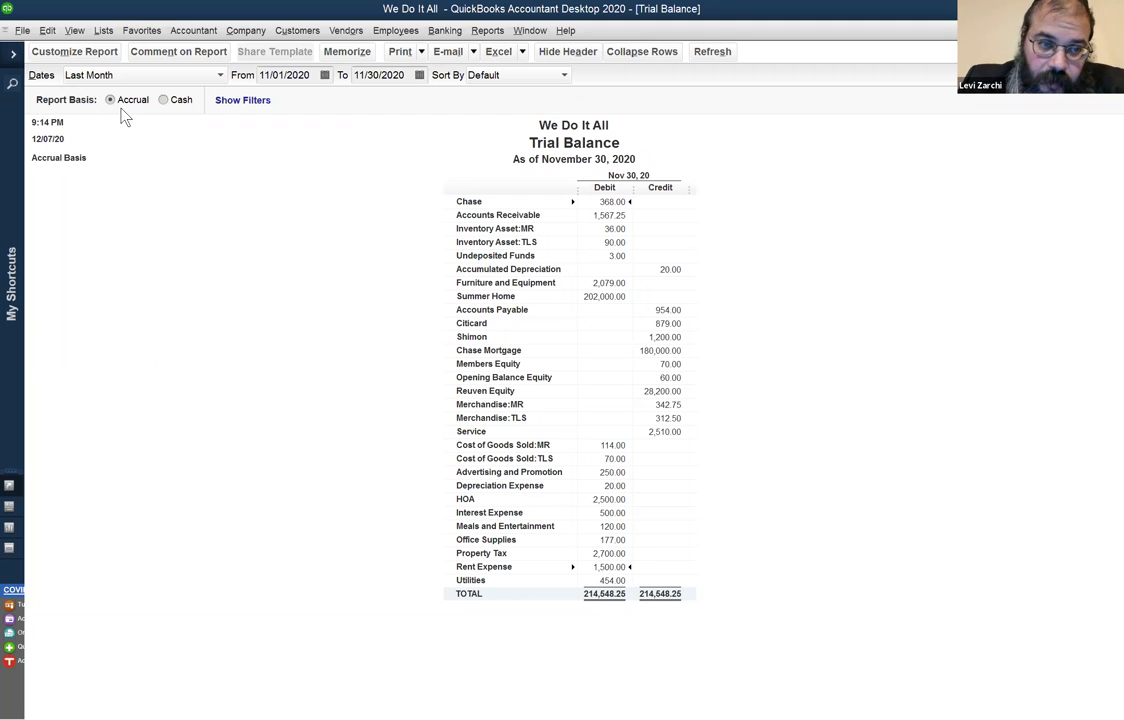
View the Trial Balance on a cash basis and return it to accrual basis
{"action": "left_click", "coordinate": [175, 105]}
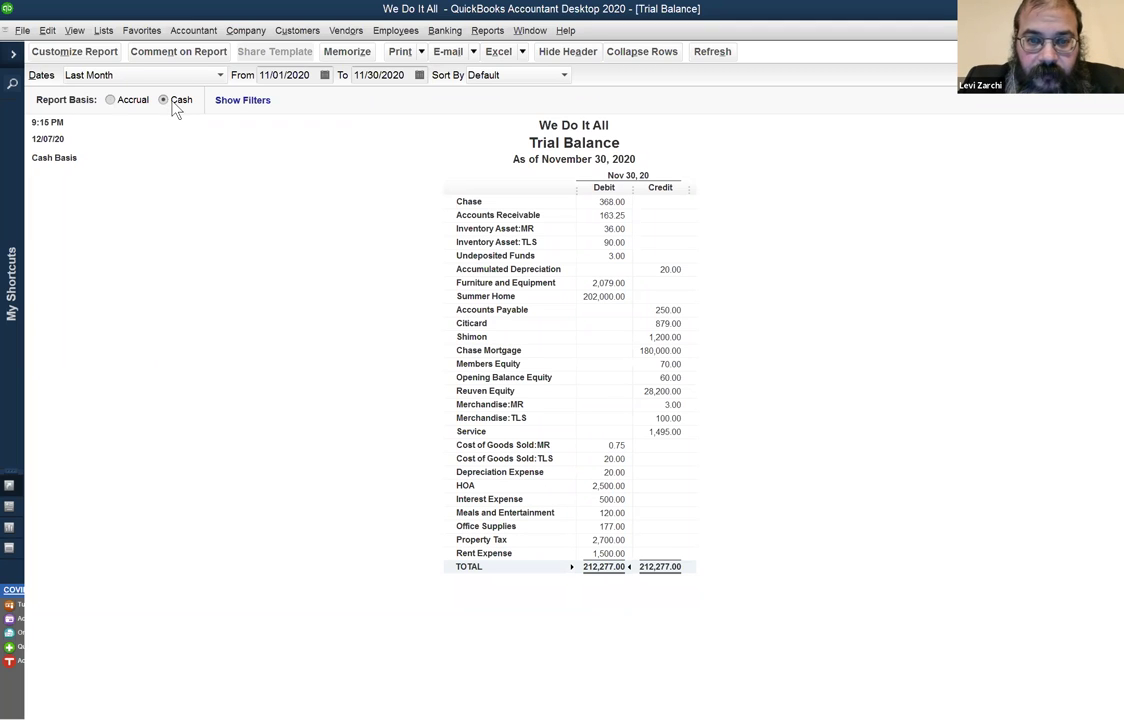
{"action": "left_click", "coordinate": [132, 100]}
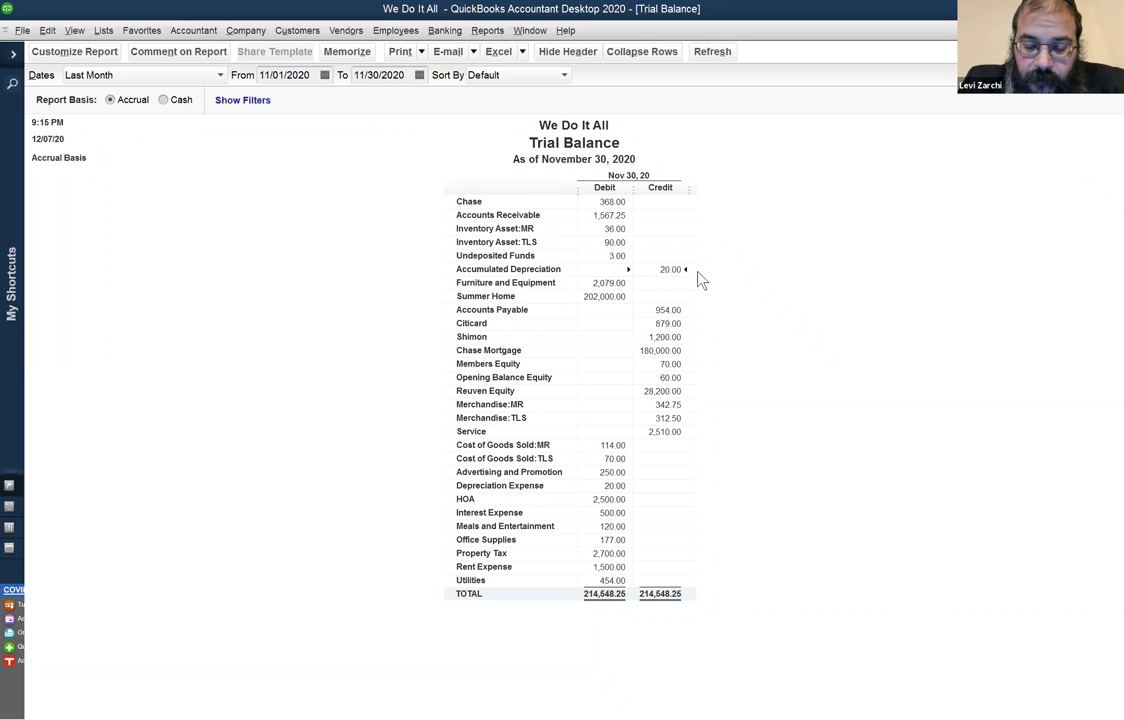
Set the Trial Balance's date range to This Fiscal Year, and examine its depreciation, fixed asset and expense balances
{"action": "left_click", "coordinate": [114, 76]}
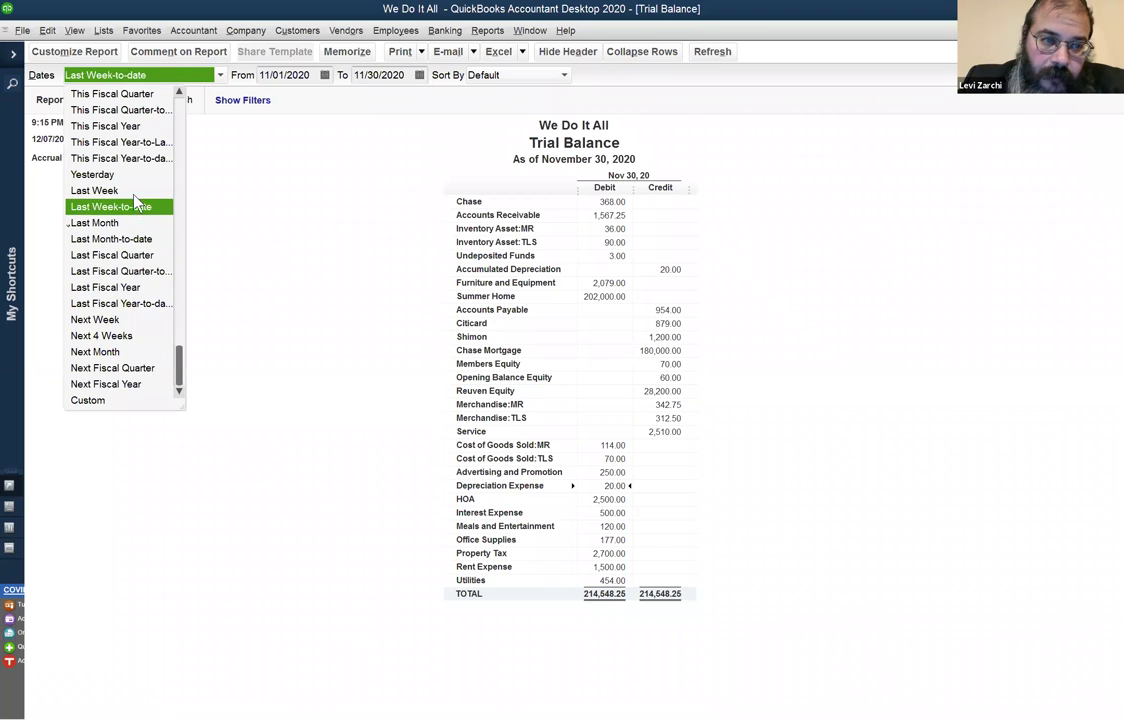
{"action": "left_click", "coordinate": [127, 136]}
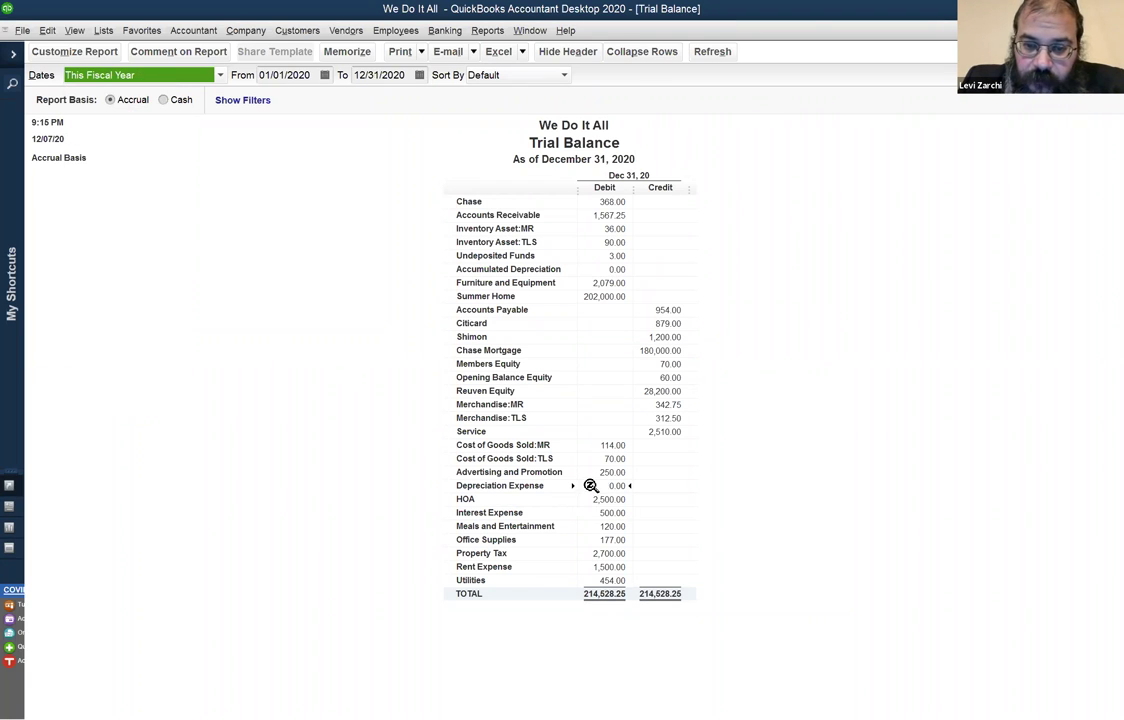
{"action": "left_click", "coordinate": [607, 272]}
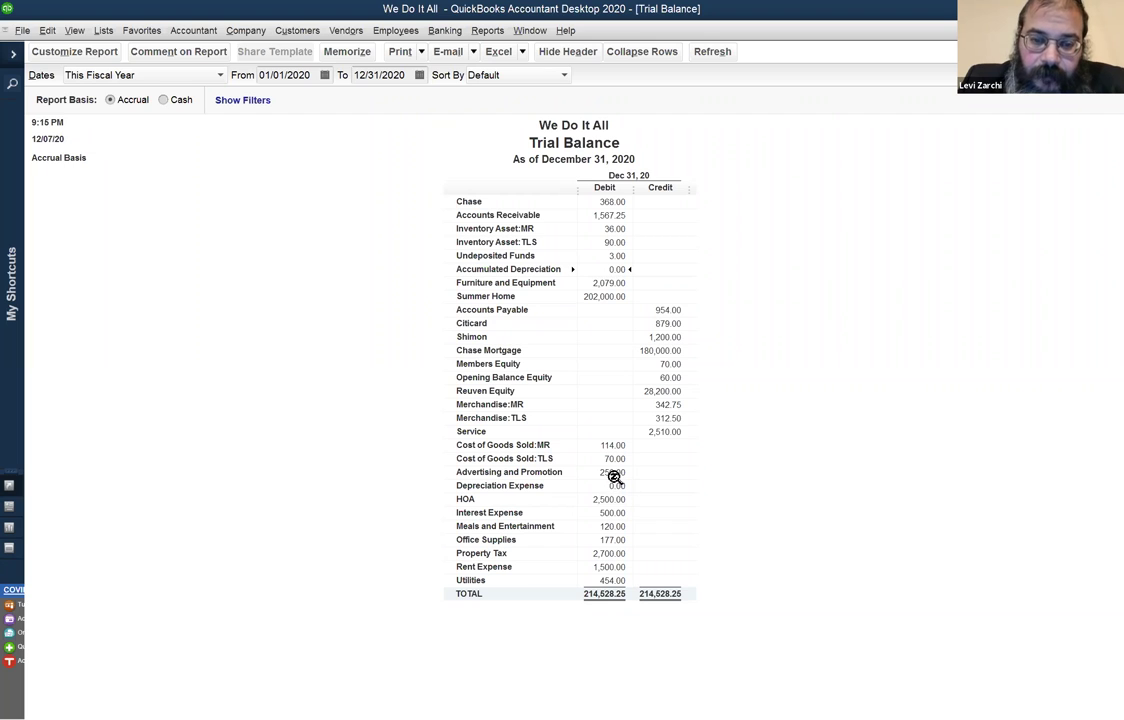
{"action": "left_click", "coordinate": [615, 484]}
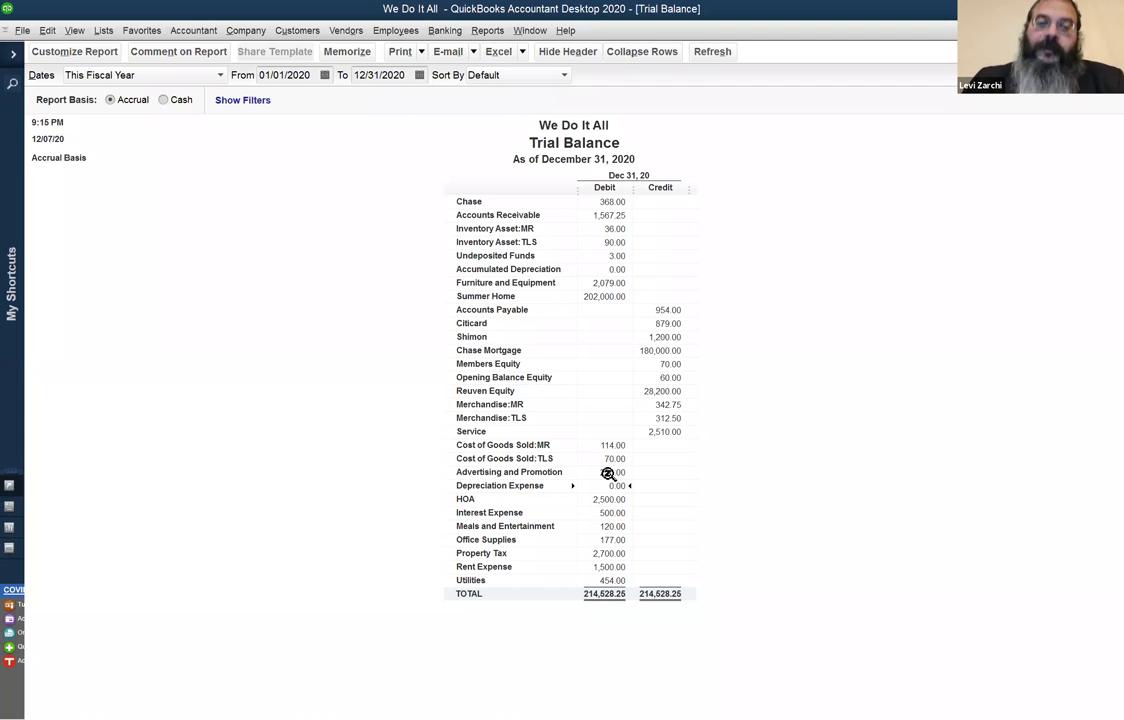
{"action": "left_click", "coordinate": [602, 499]}
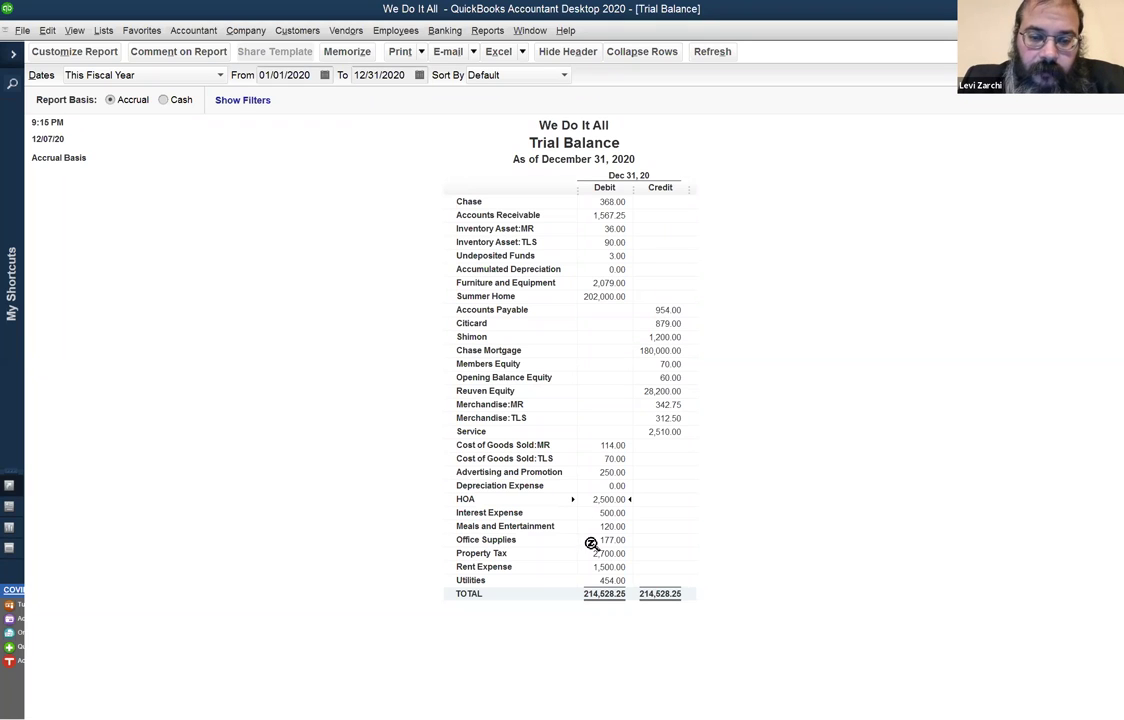
{"action": "left_click", "coordinate": [600, 296]}
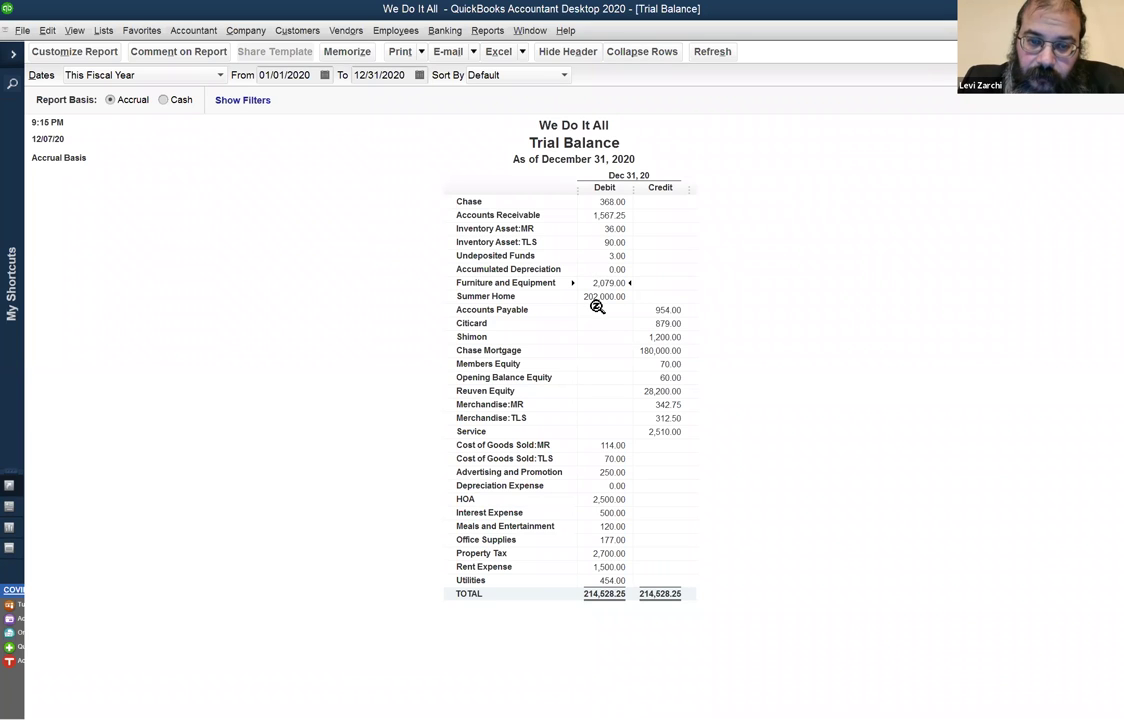
{"action": "left_click", "coordinate": [610, 485]}
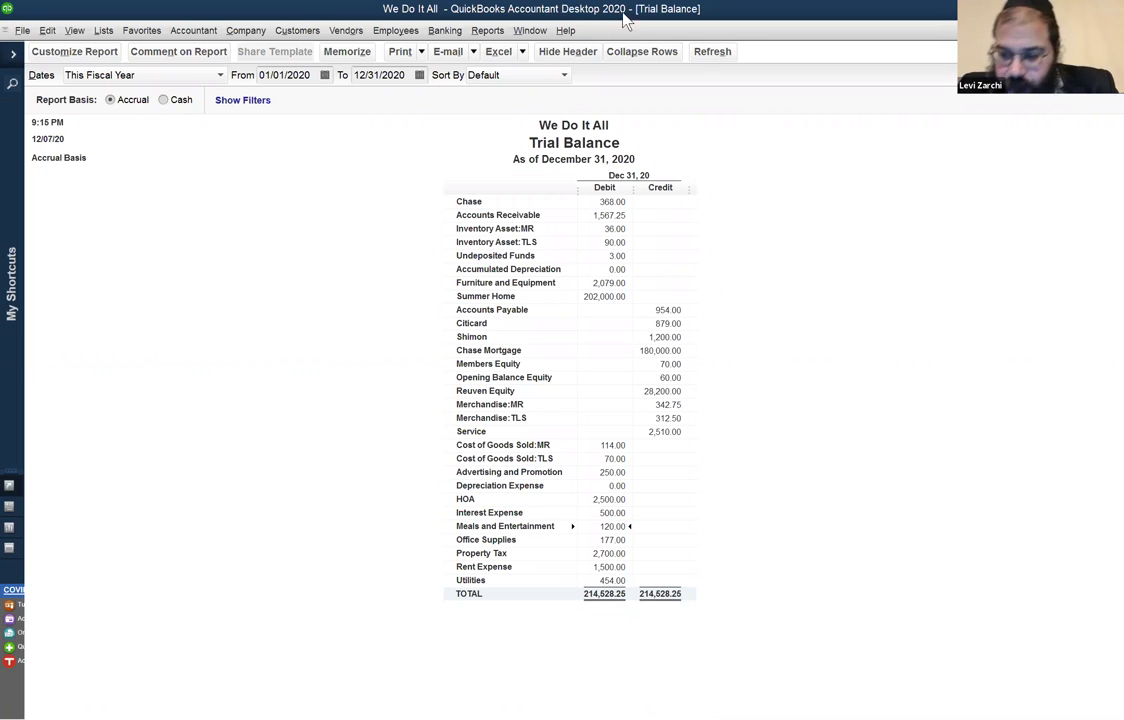
{"action": "left_click", "coordinate": [530, 30]}
{"action": "mouse_move", "coordinate": [445, 30]}
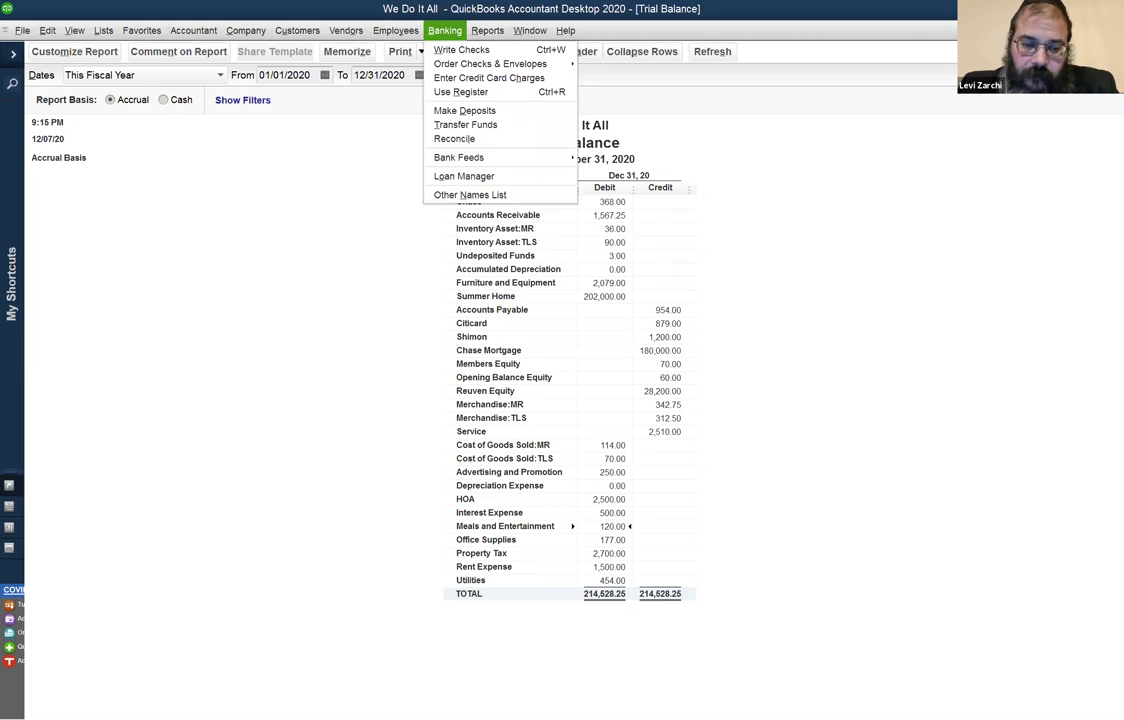
{"action": "key", "text": "Escape"}
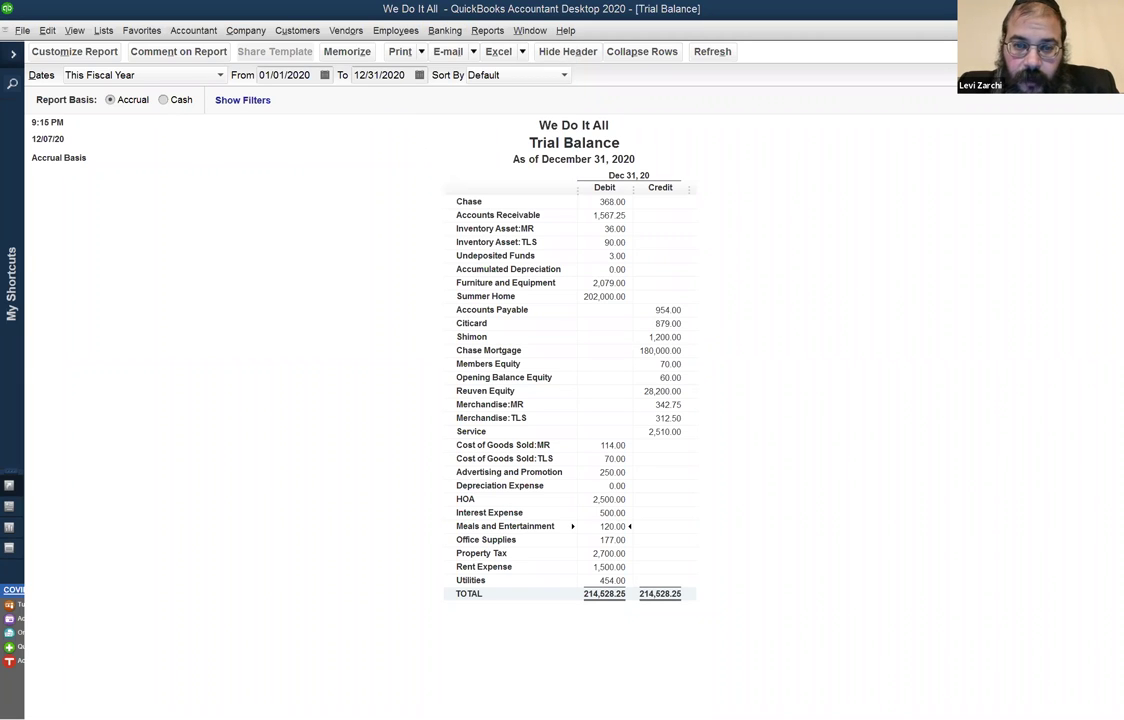
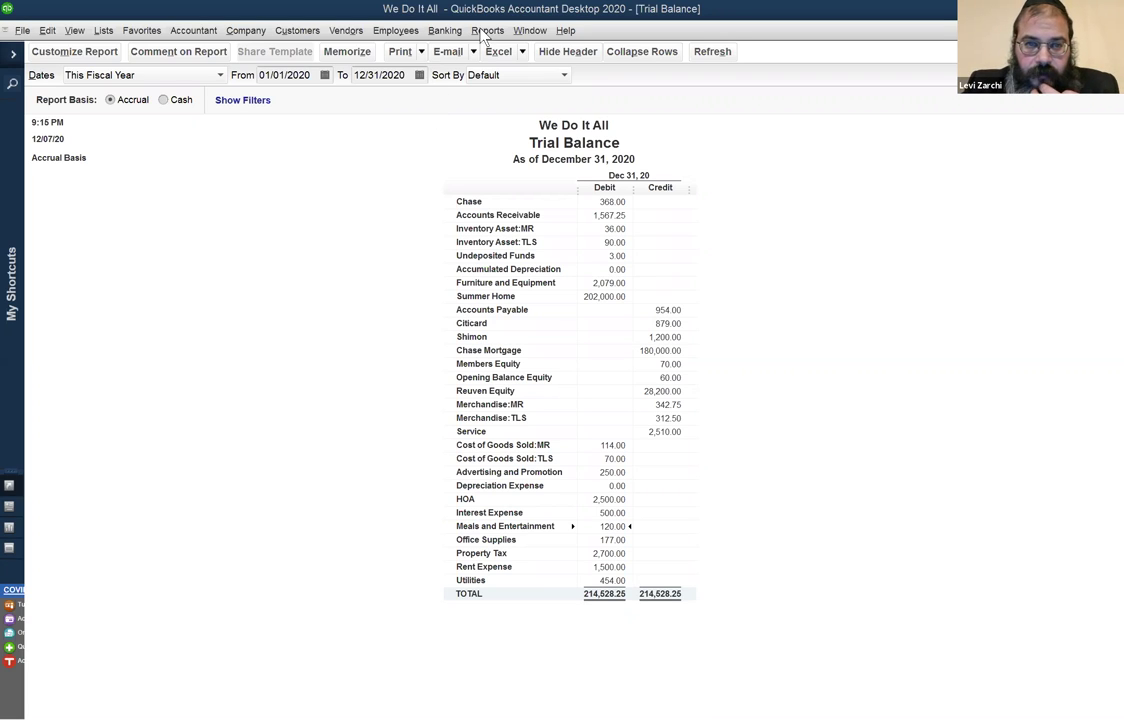
Switch from the Trial Balance to the first Profit & Loss report in the list of open windows
{"action": "left_click", "coordinate": [525, 32]}
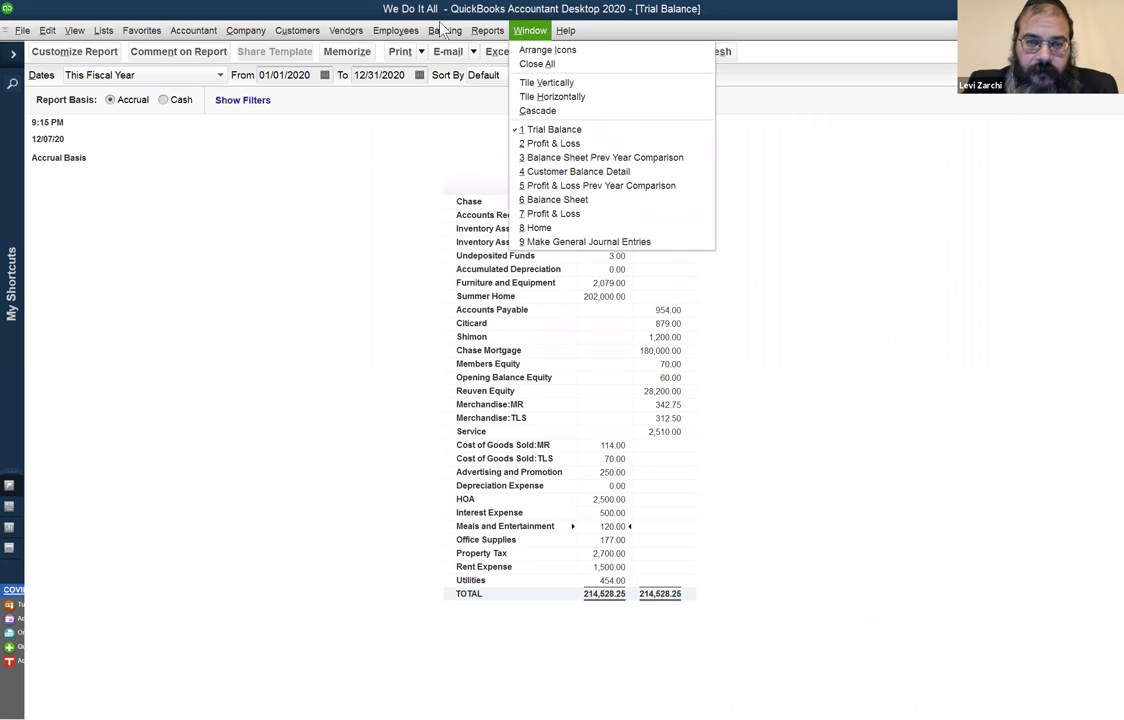
{"action": "left_click", "coordinate": [396, 30]}
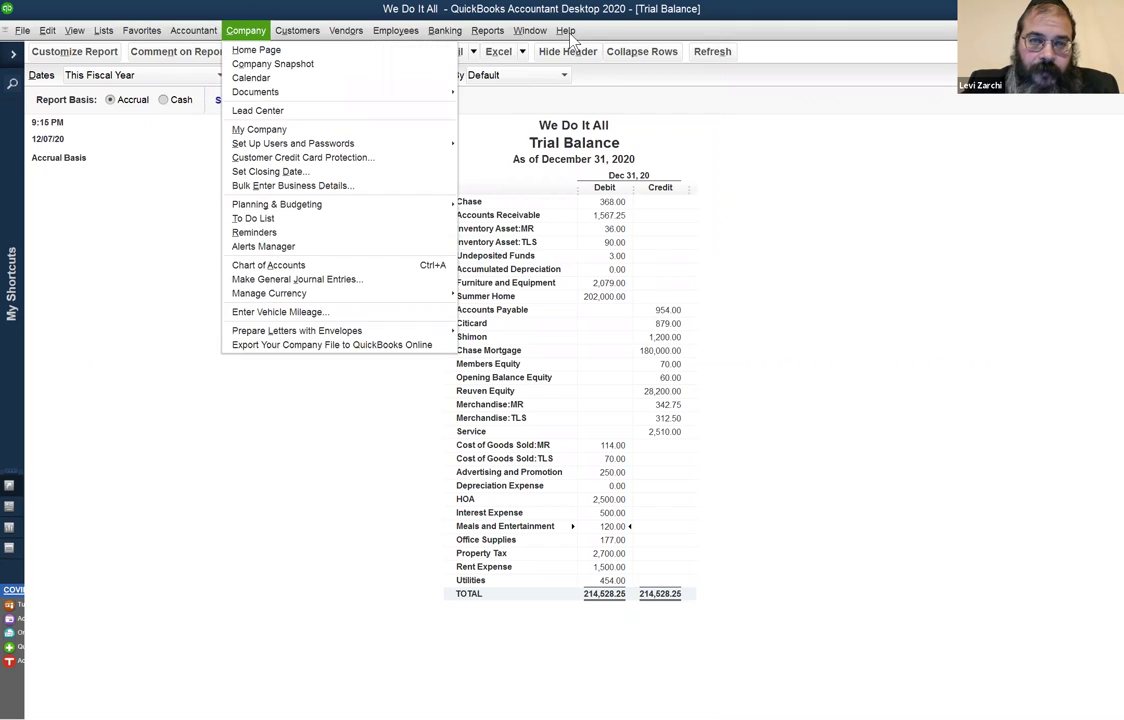
{"action": "mouse_move", "coordinate": [530, 30]}
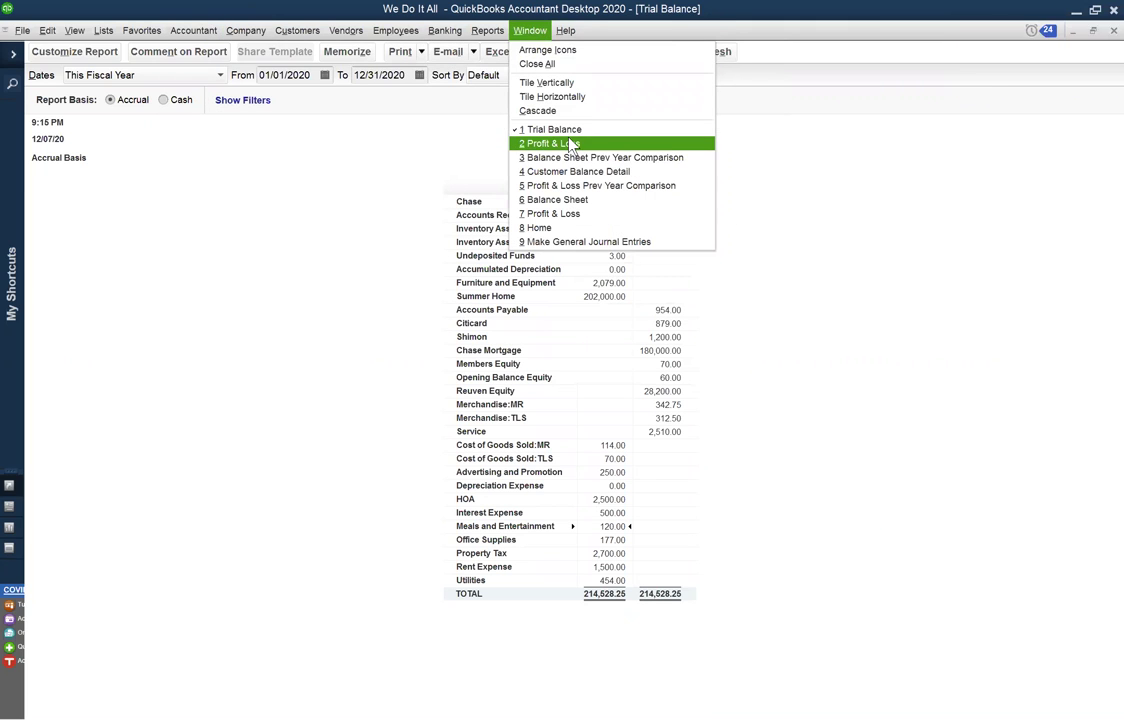
{"action": "left_click", "coordinate": [572, 143]}
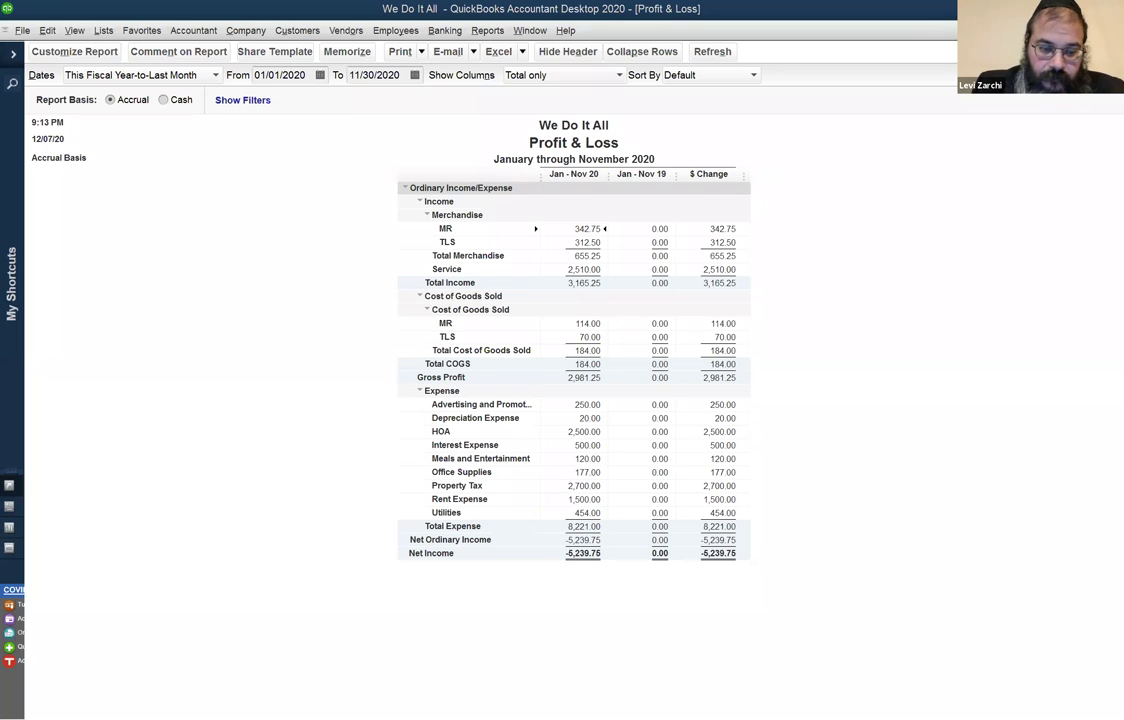
Open the Income Tracker and show only the transactions paid in the last 30 days
{"action": "left_click", "coordinate": [535, 30]}
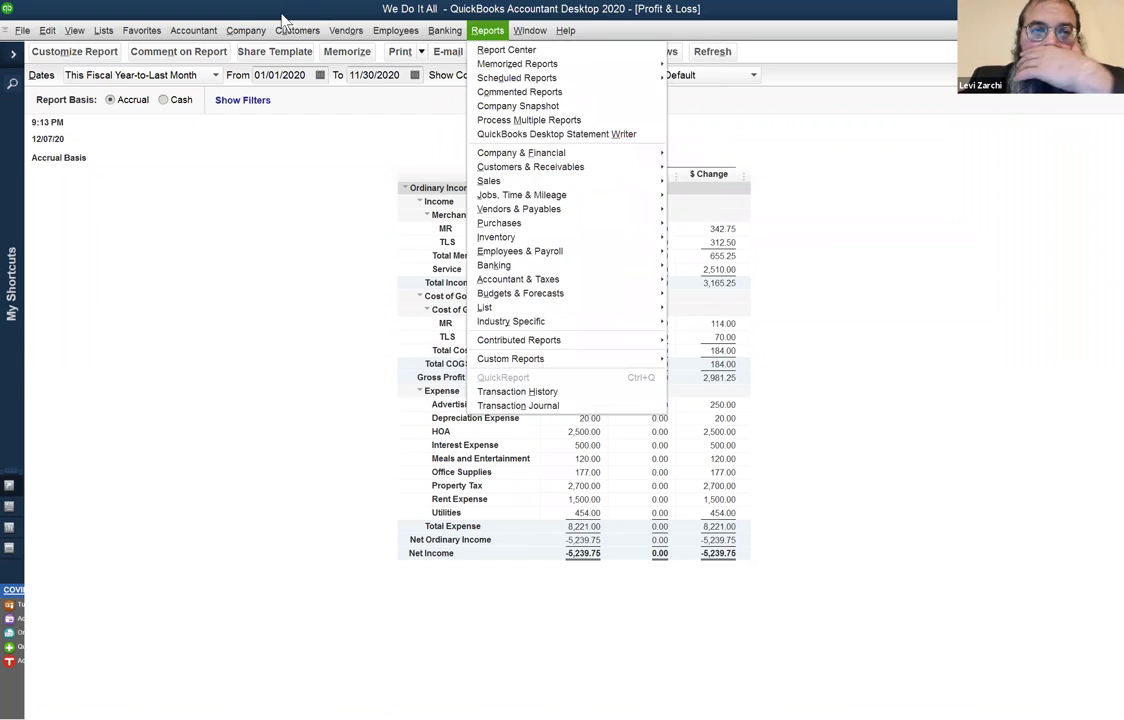
{"action": "mouse_move", "coordinate": [263, 34]}
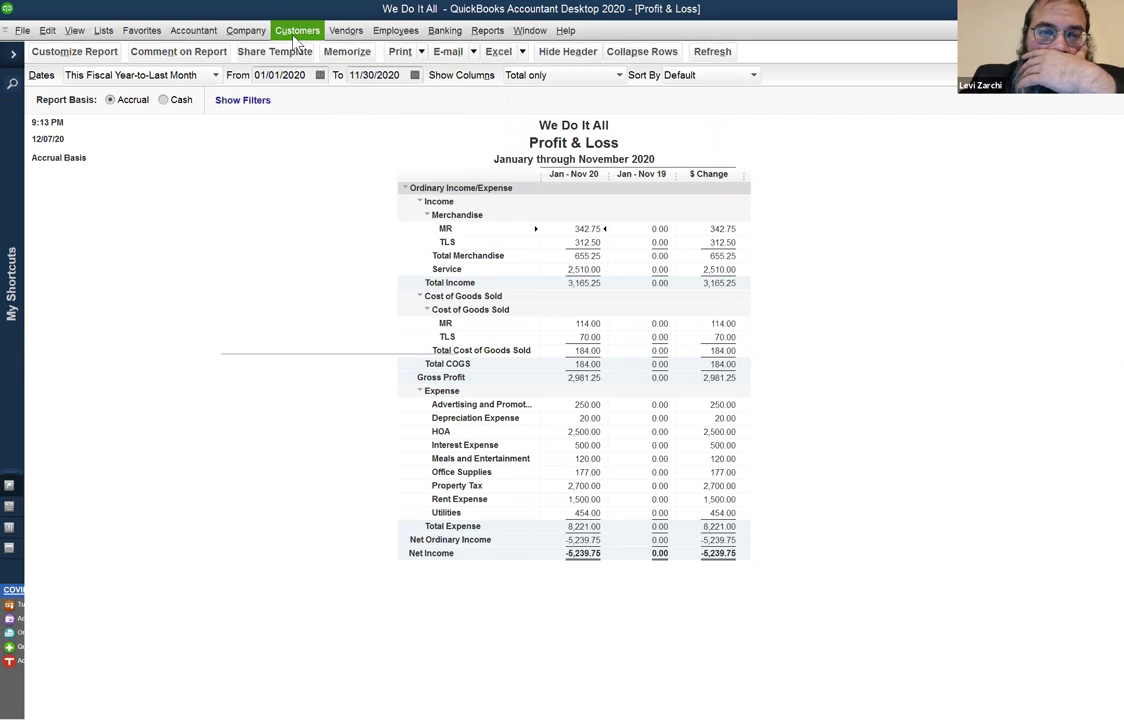
{"action": "left_click", "coordinate": [297, 30]}
{"action": "left_click", "coordinate": [322, 256]}
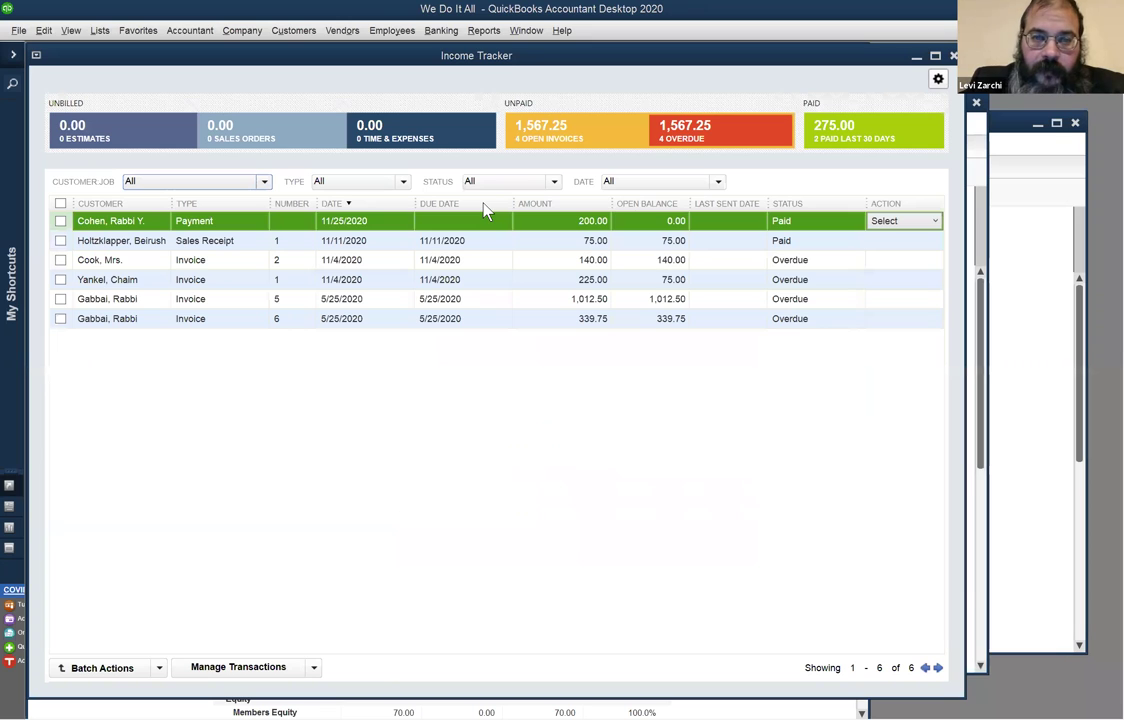
{"action": "left_click", "coordinate": [856, 135]}
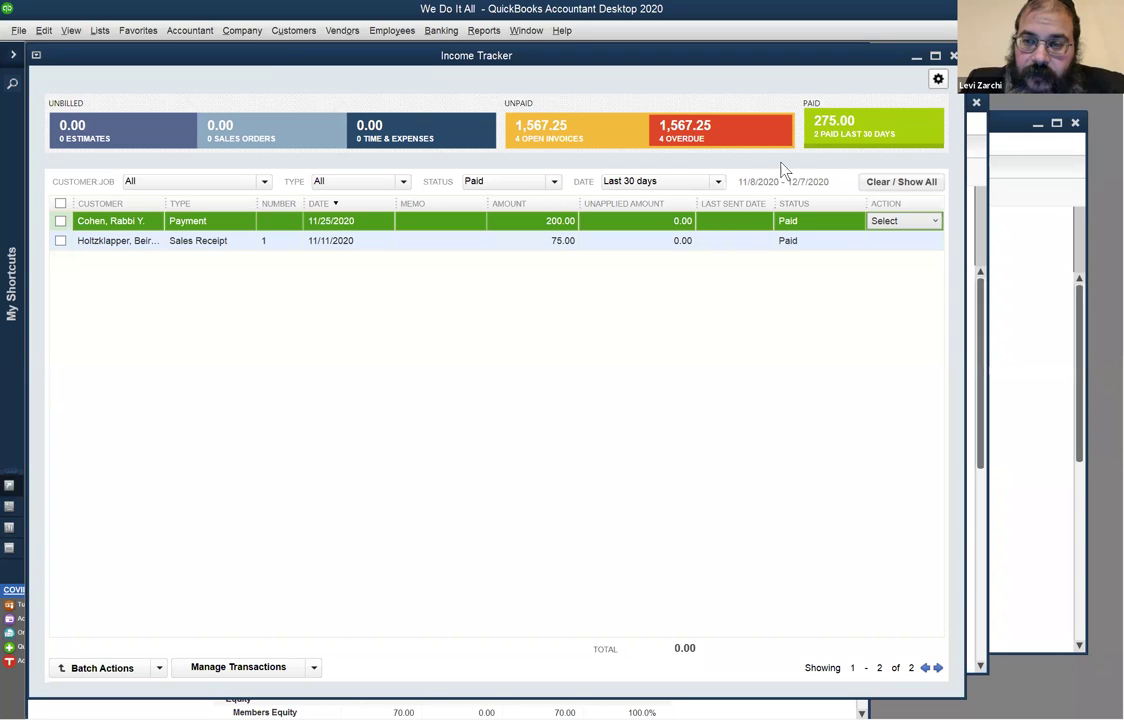
Check which date range and status options the Income Tracker offers for paid transactions
{"action": "left_click", "coordinate": [697, 183]}
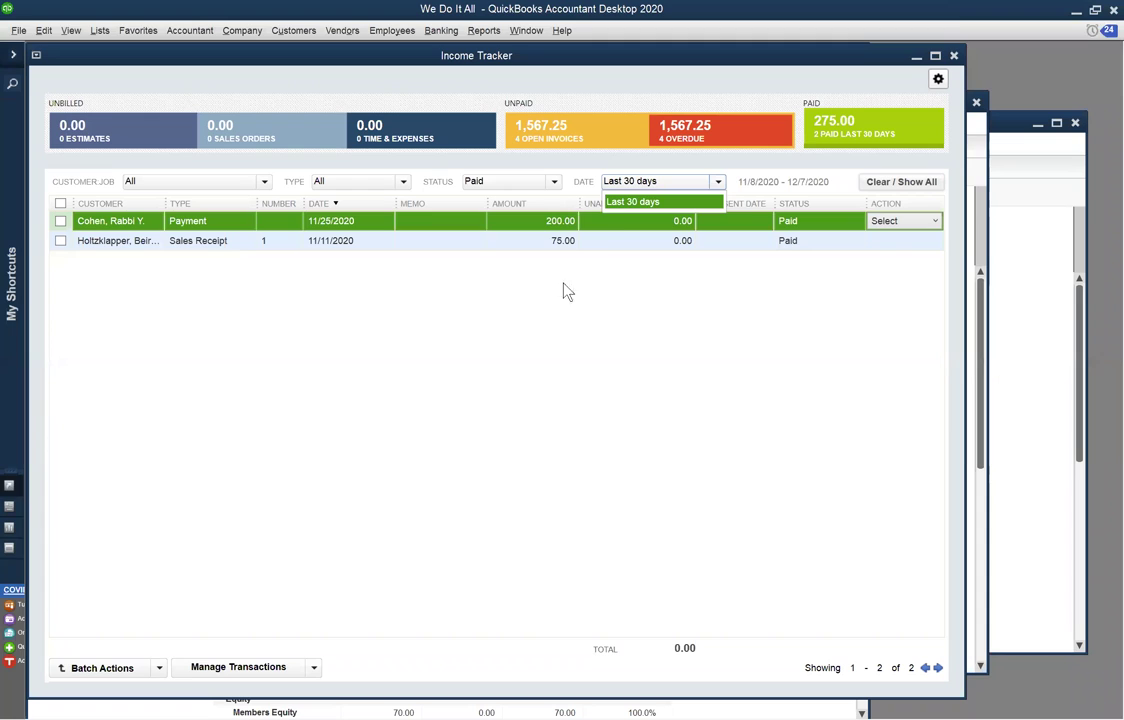
{"action": "left_click", "coordinate": [651, 188]}
{"action": "left_click", "coordinate": [654, 190]}
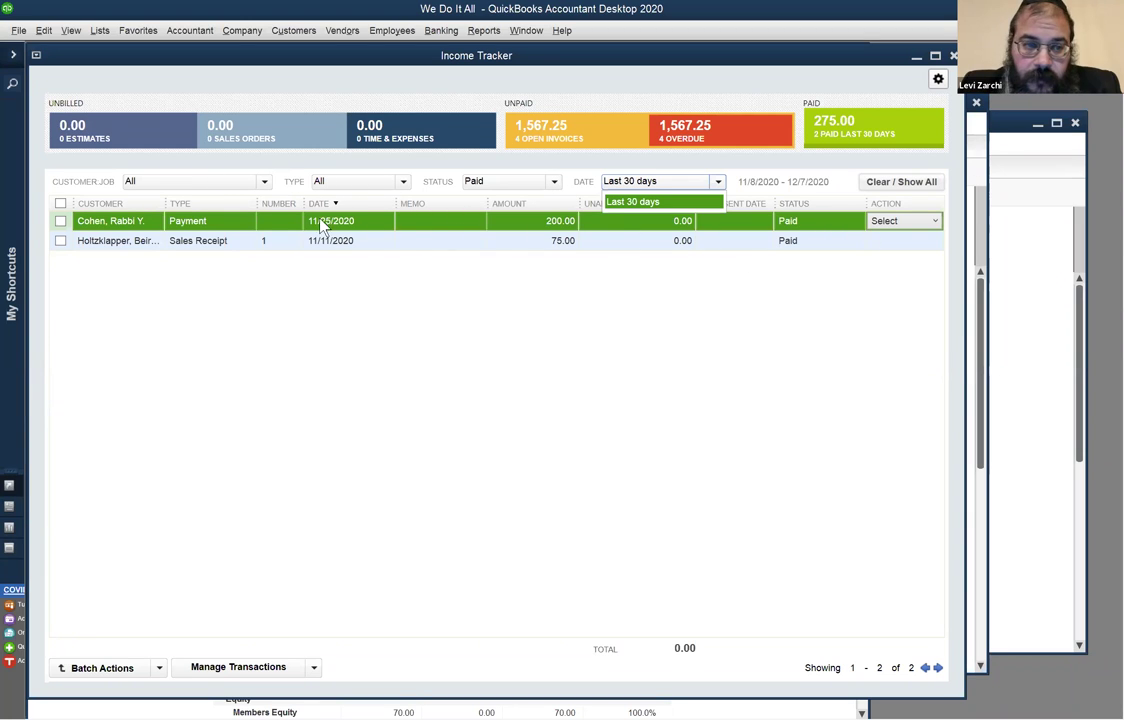
{"action": "left_click", "coordinate": [496, 186]}
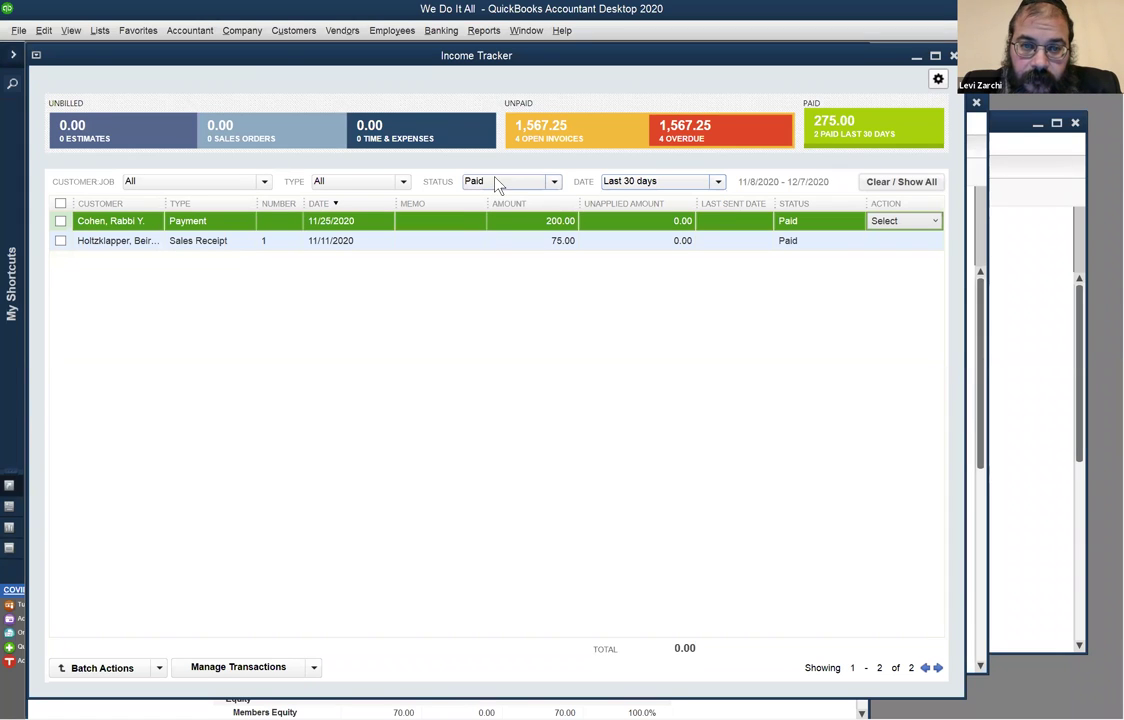
{"action": "left_click", "coordinate": [502, 186]}
Filter the paid transactions by the Received Payments type, and restore the type filter to All
{"action": "left_click", "coordinate": [398, 184]}
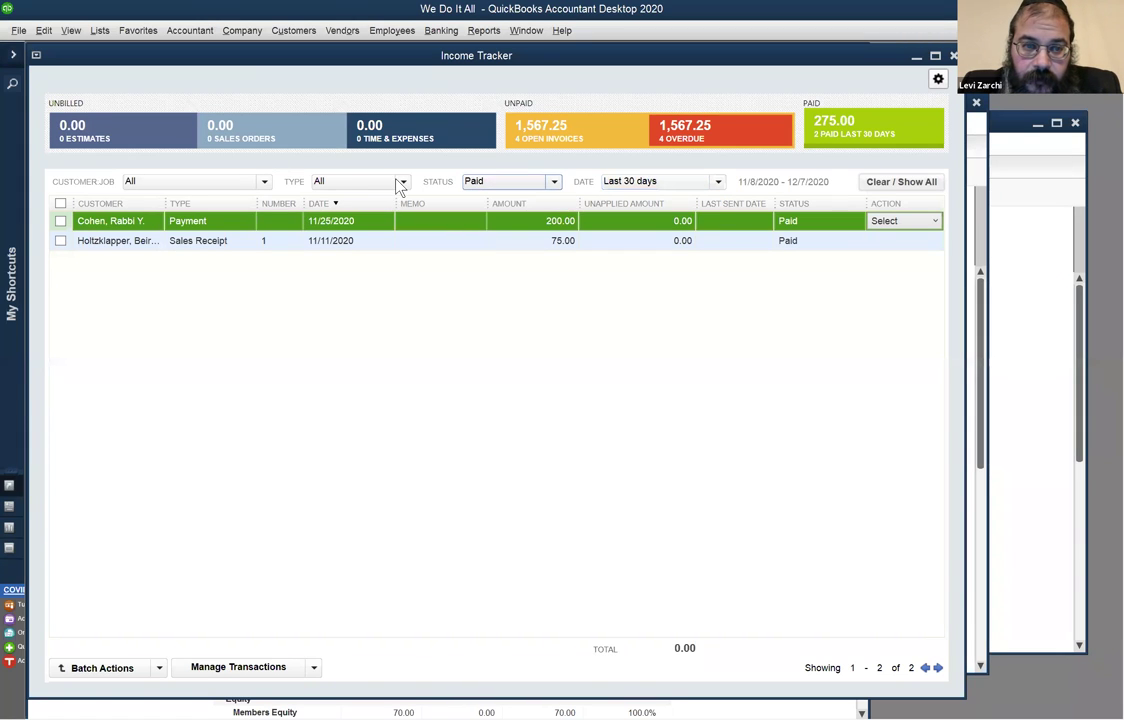
{"action": "left_click", "coordinate": [399, 184]}
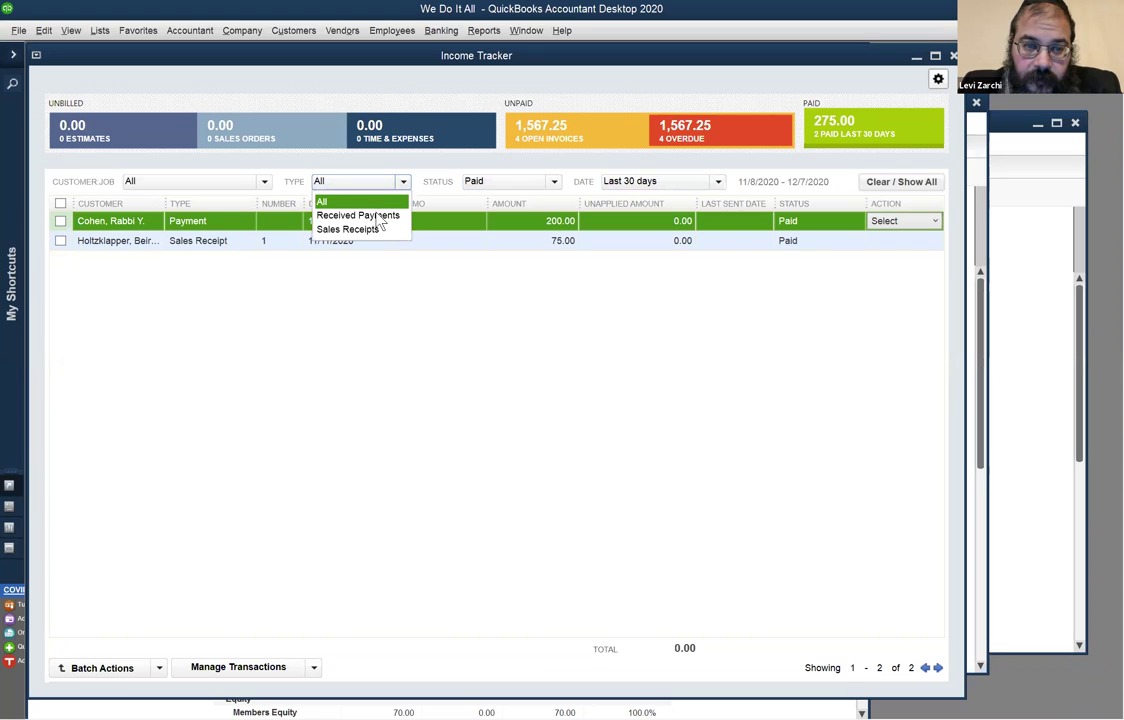
{"action": "left_click", "coordinate": [378, 218]}
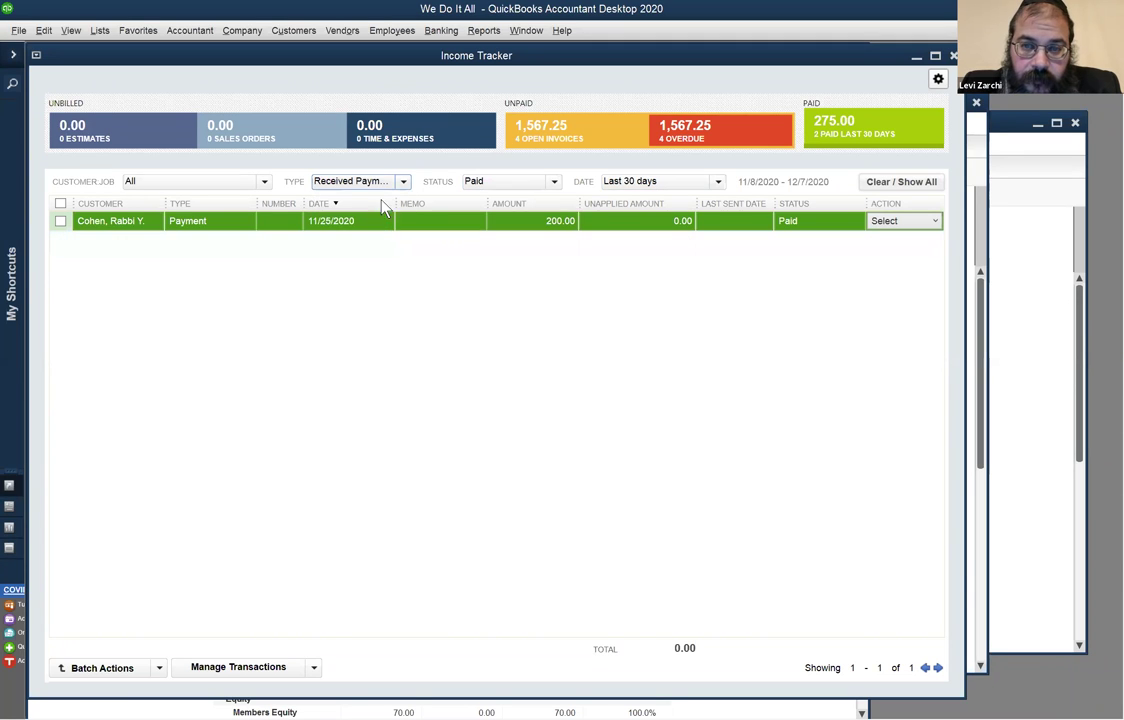
{"action": "left_click", "coordinate": [381, 186]}
{"action": "left_click", "coordinate": [322, 201]}
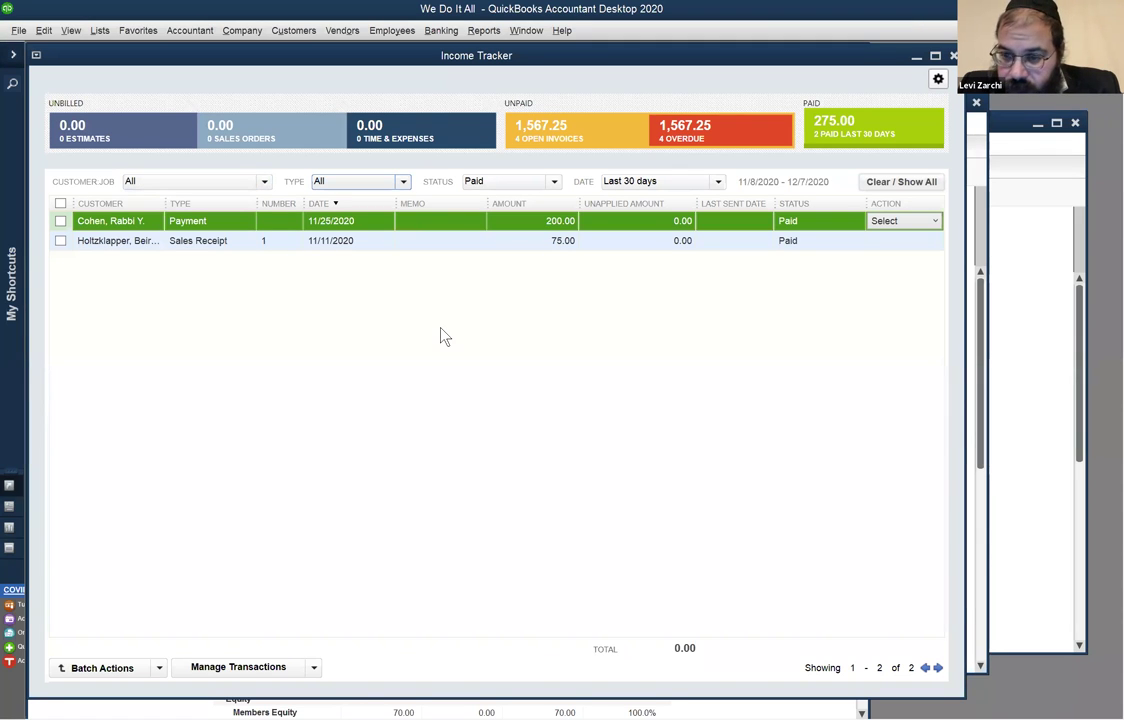
{"action": "left_click", "coordinate": [1018, 170]}
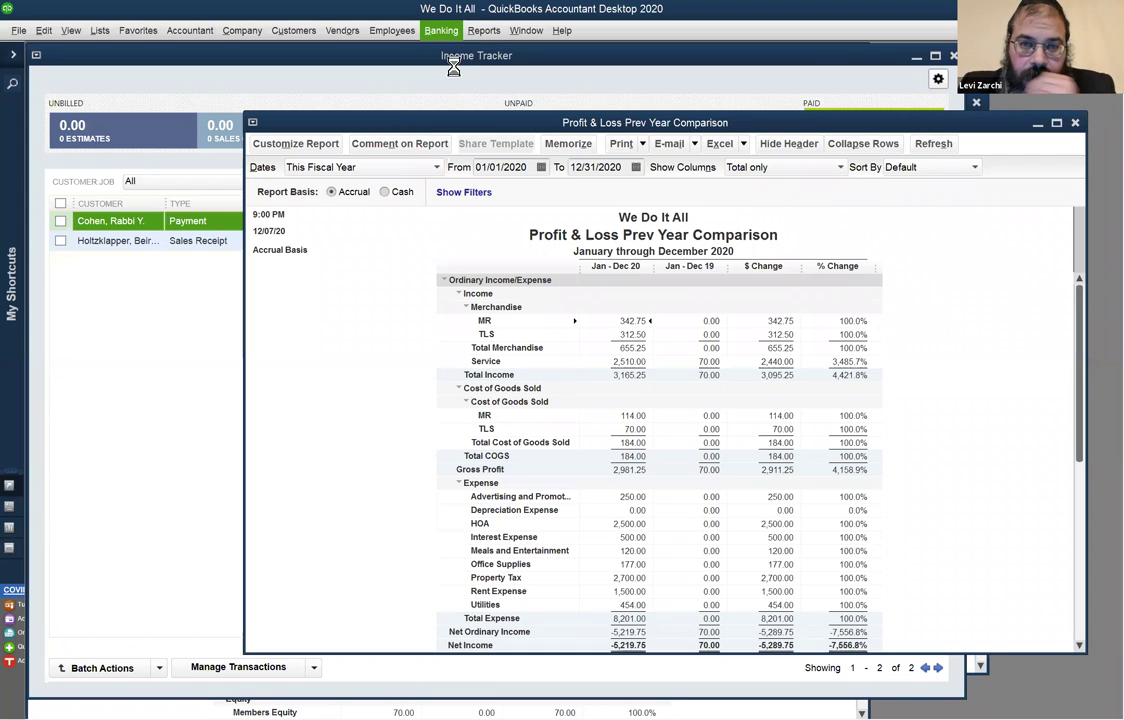
{"action": "key", "text": "ctrl+i"}
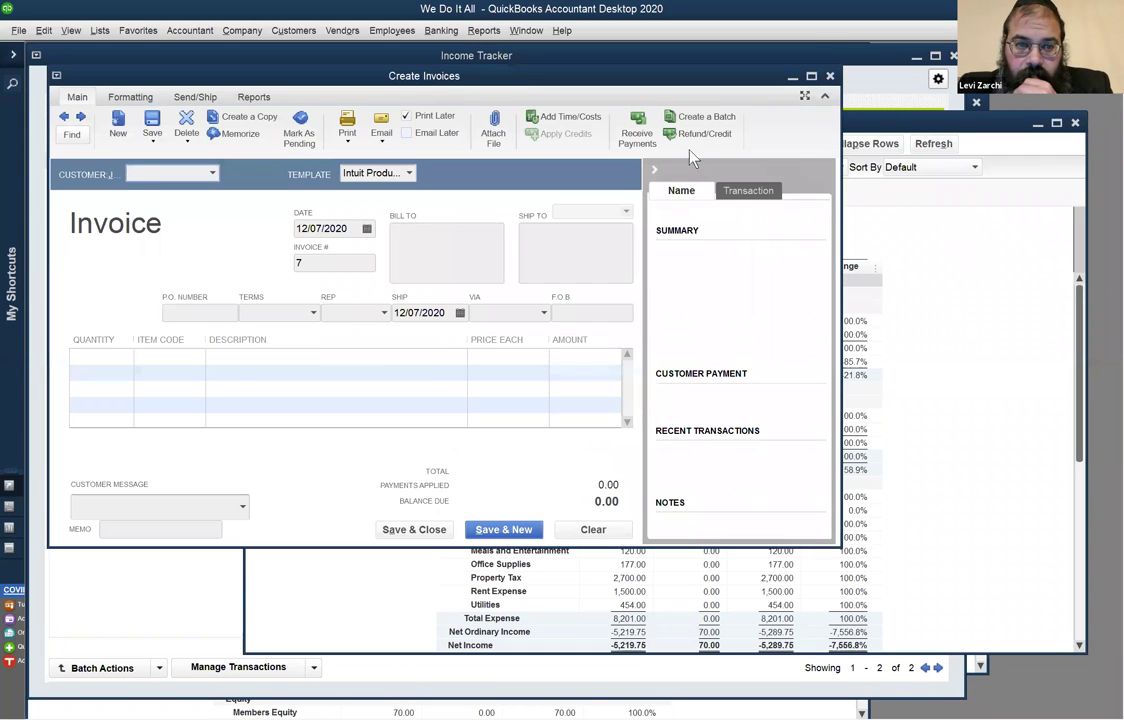
{"action": "left_click", "coordinate": [827, 76]}
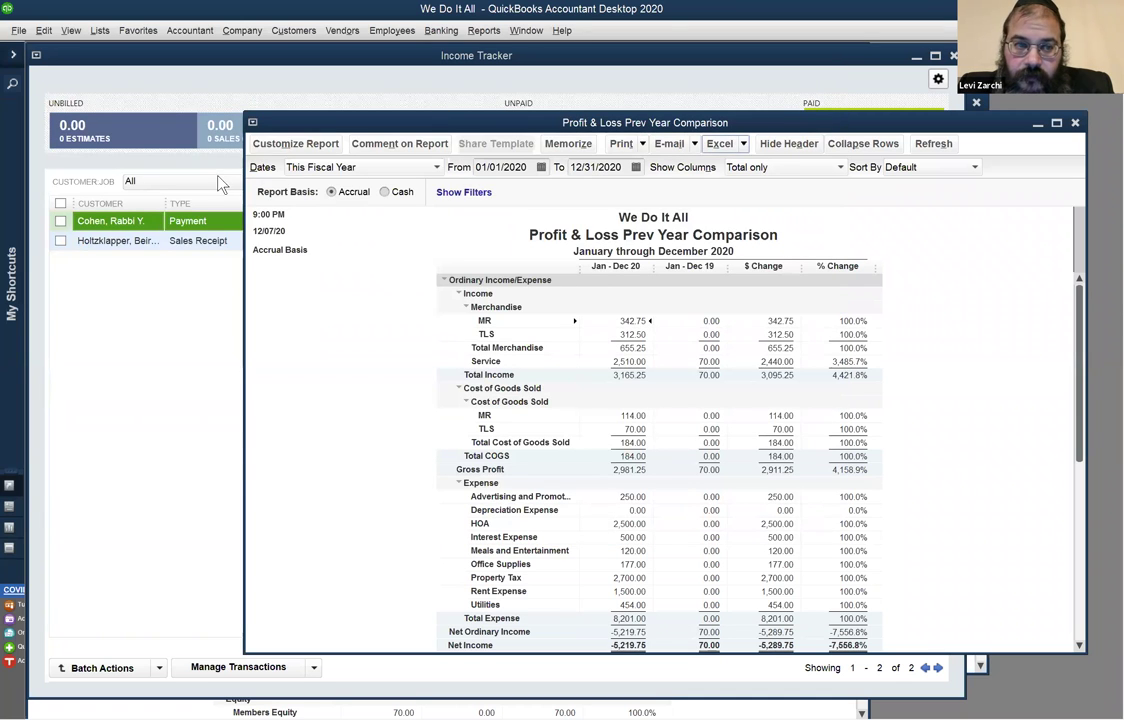
{"action": "left_click", "coordinate": [211, 90]}
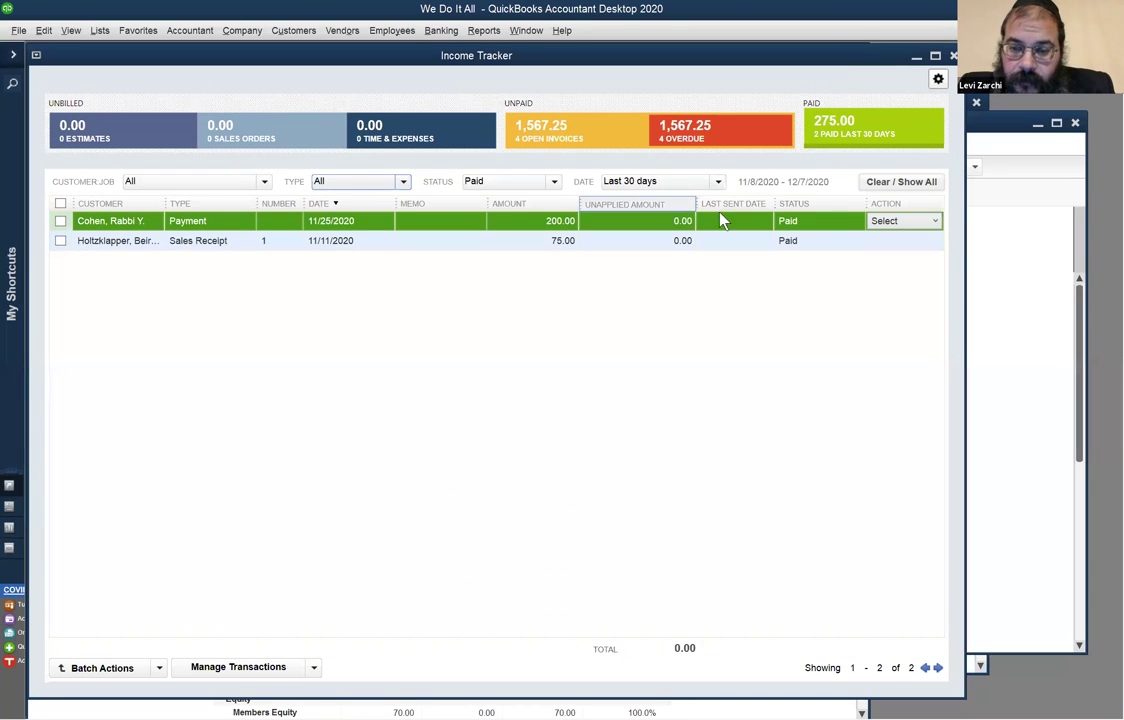
Maximize the Income Tracker, and check the choices in its date range and customer filters
{"action": "left_click", "coordinate": [935, 57]}
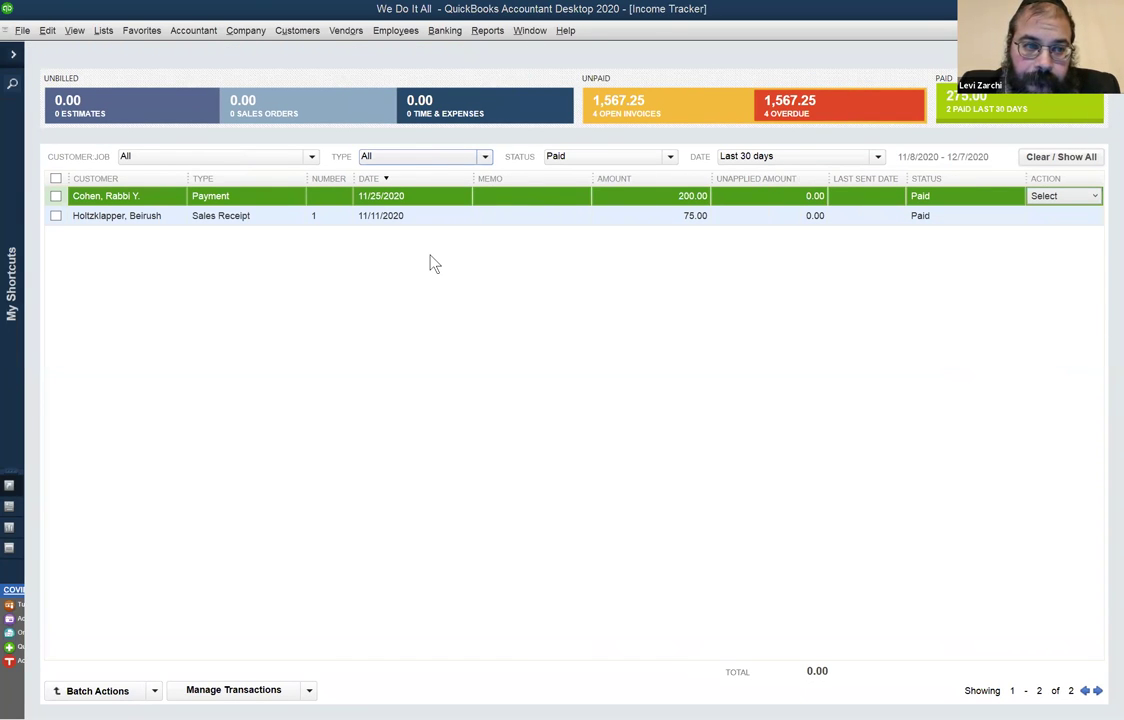
{"action": "left_click", "coordinate": [745, 160]}
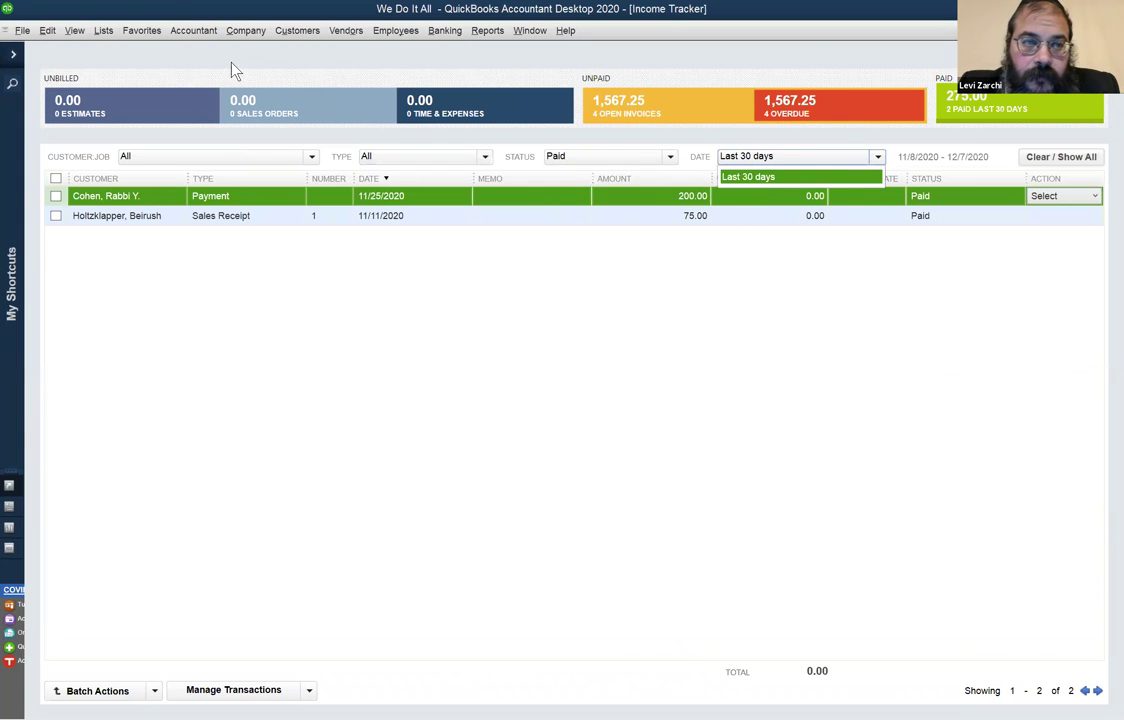
{"action": "left_click", "coordinate": [173, 158]}
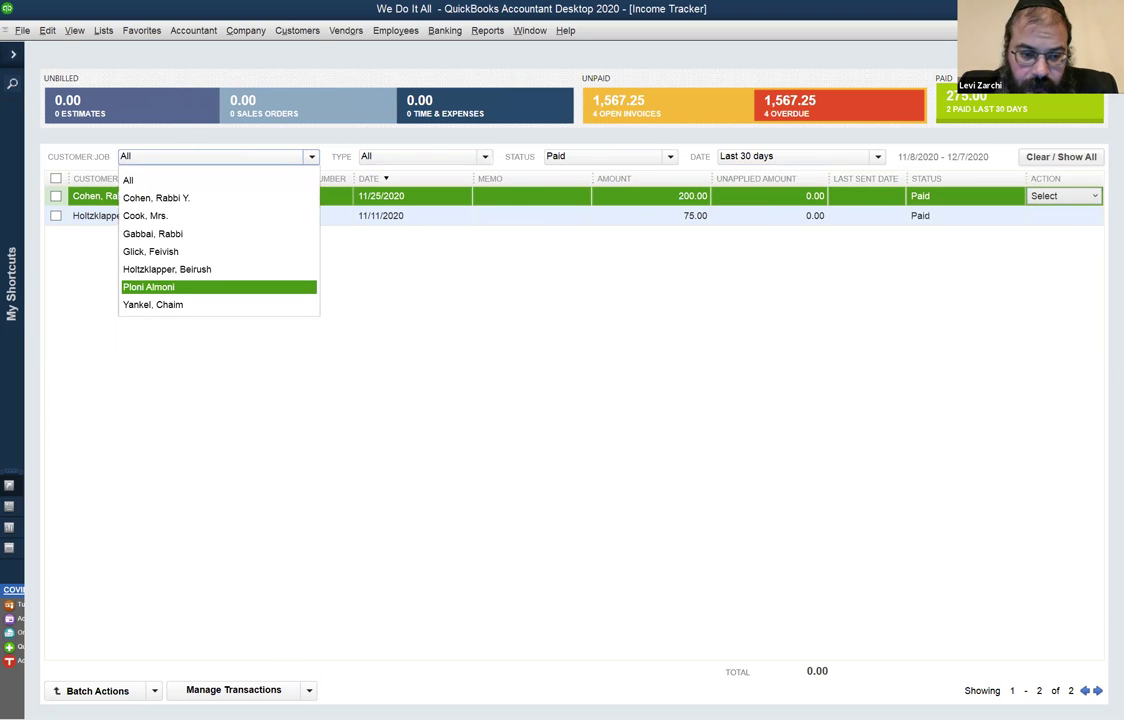
{"action": "left_click", "coordinate": [287, 455]}
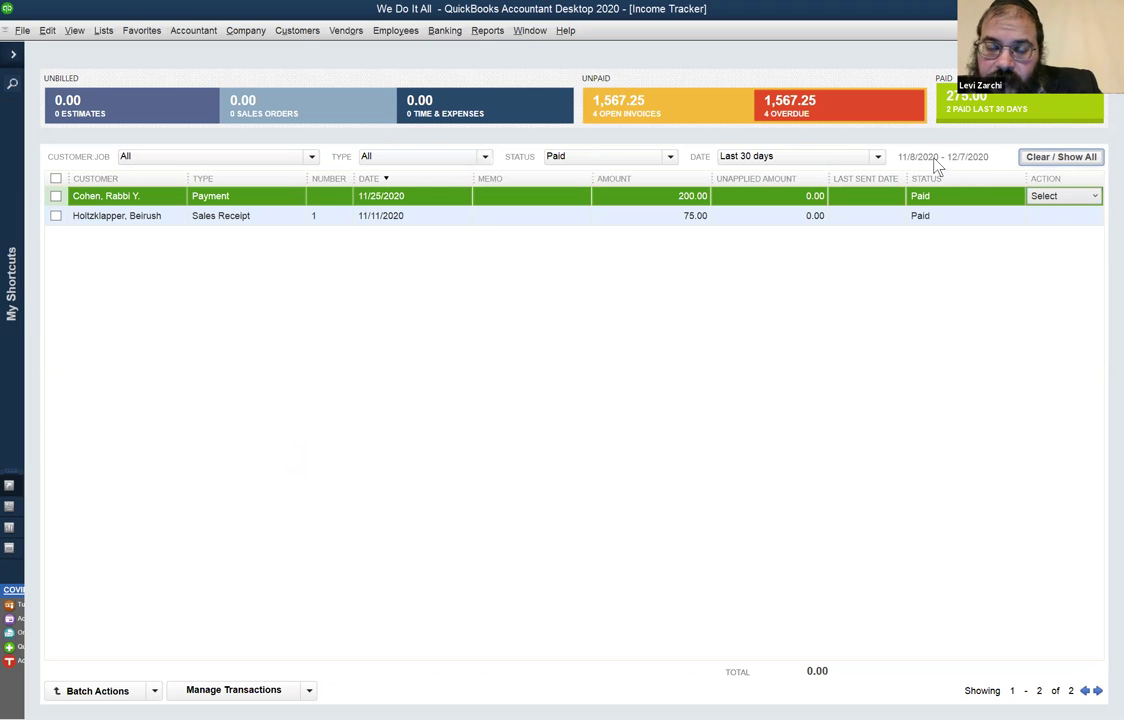
Check the date range choices for paid transactions in the Income Tracker, and switch to the open Profit & Loss report
{"action": "left_click", "coordinate": [840, 164]}
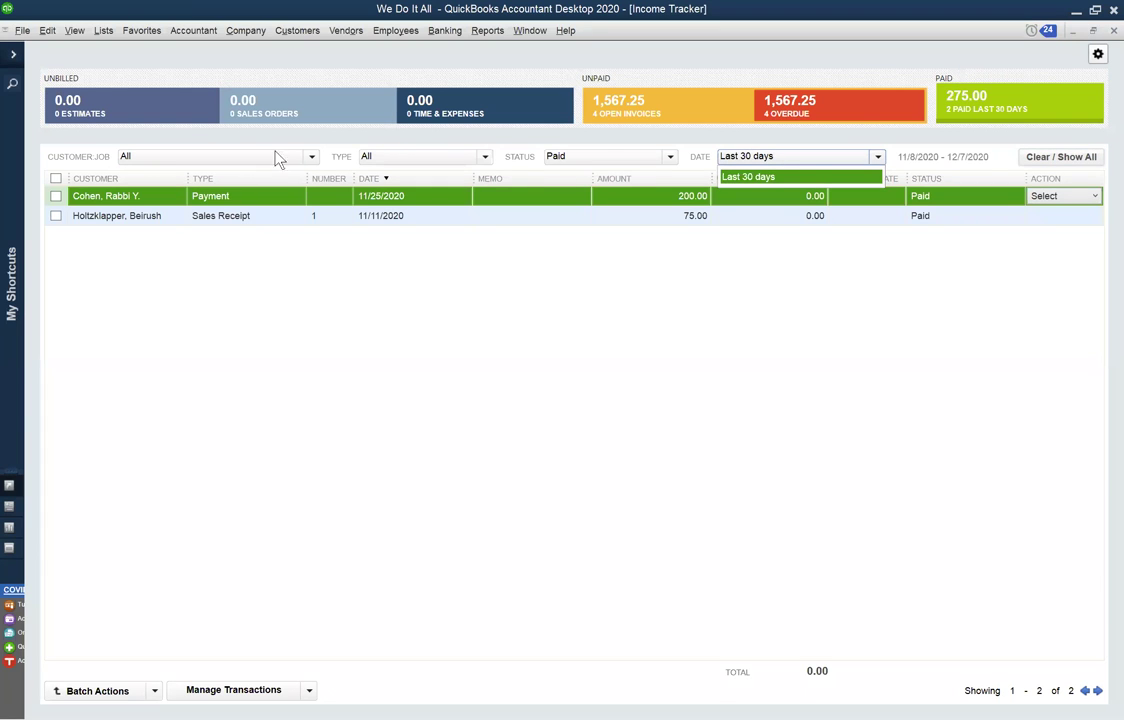
{"action": "left_click", "coordinate": [800, 177]}
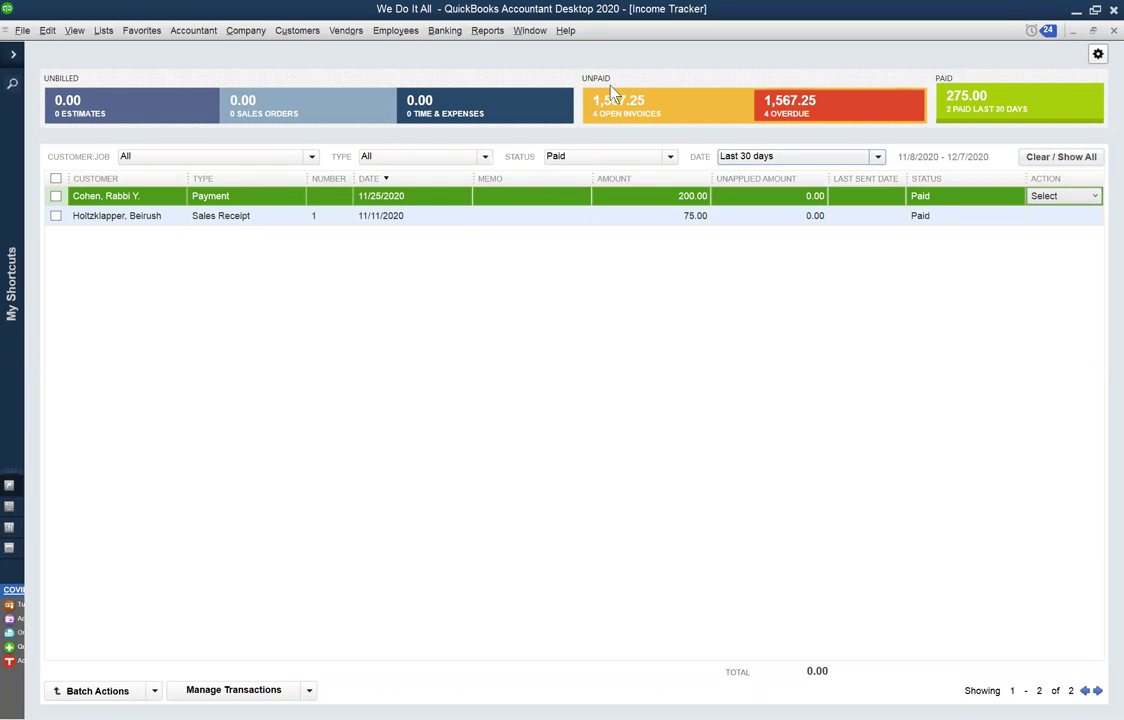
{"action": "left_click", "coordinate": [530, 30]}
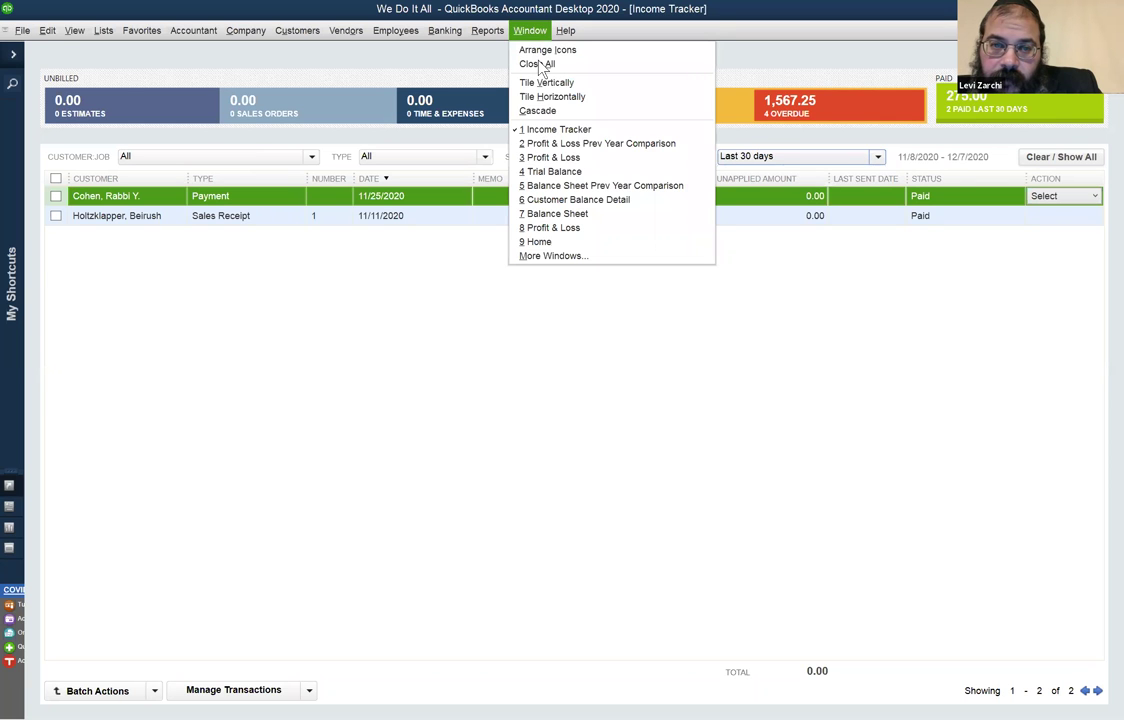
{"action": "left_click", "coordinate": [556, 158]}
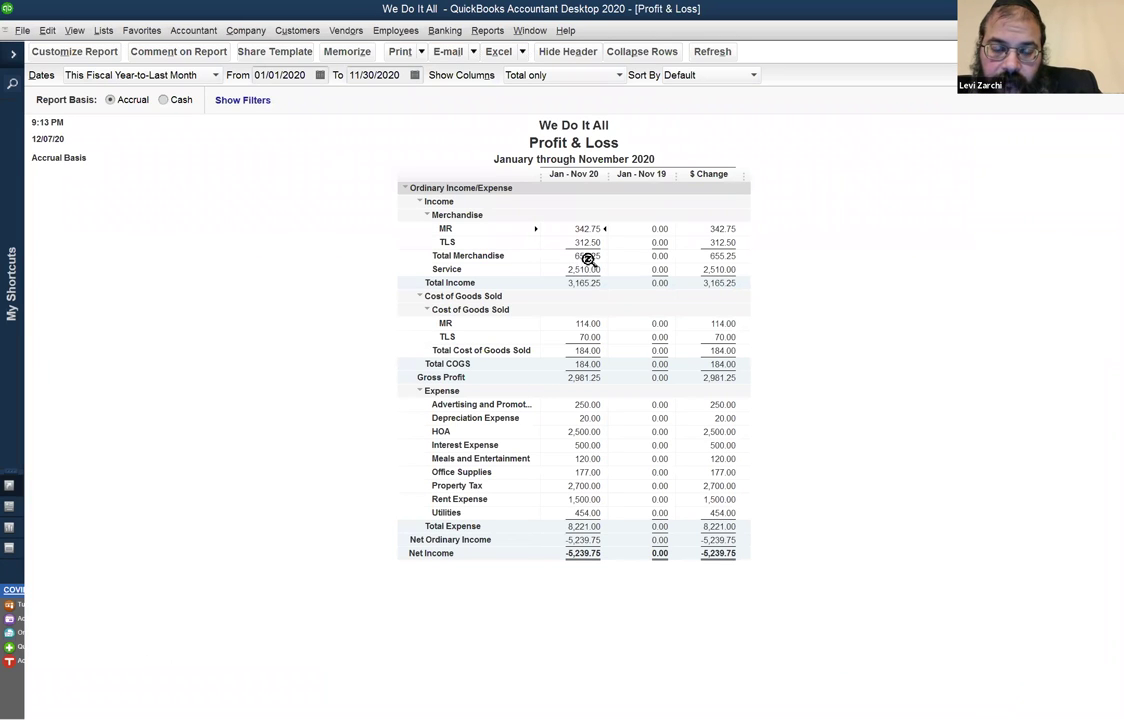
Drill down into the transactions behind the January through November 2020 Service and TLS income amounts, ending on the Service detail
{"action": "double_click", "coordinate": [590, 268]}
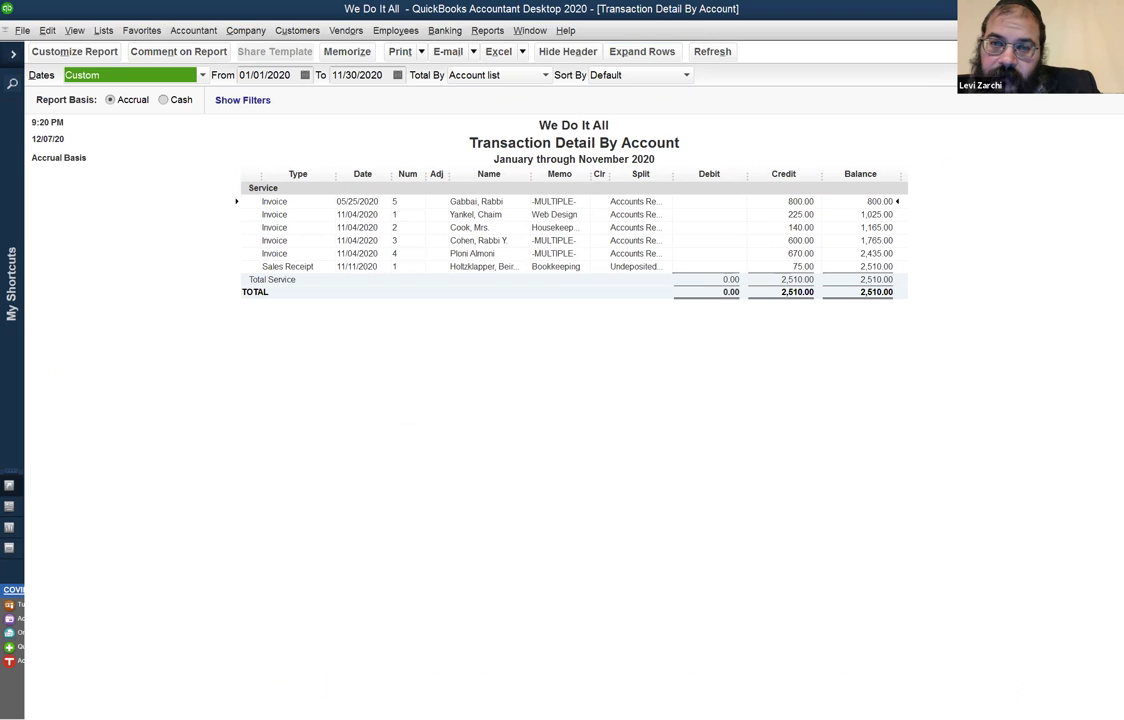
{"action": "left_click", "coordinate": [1115, 30]}
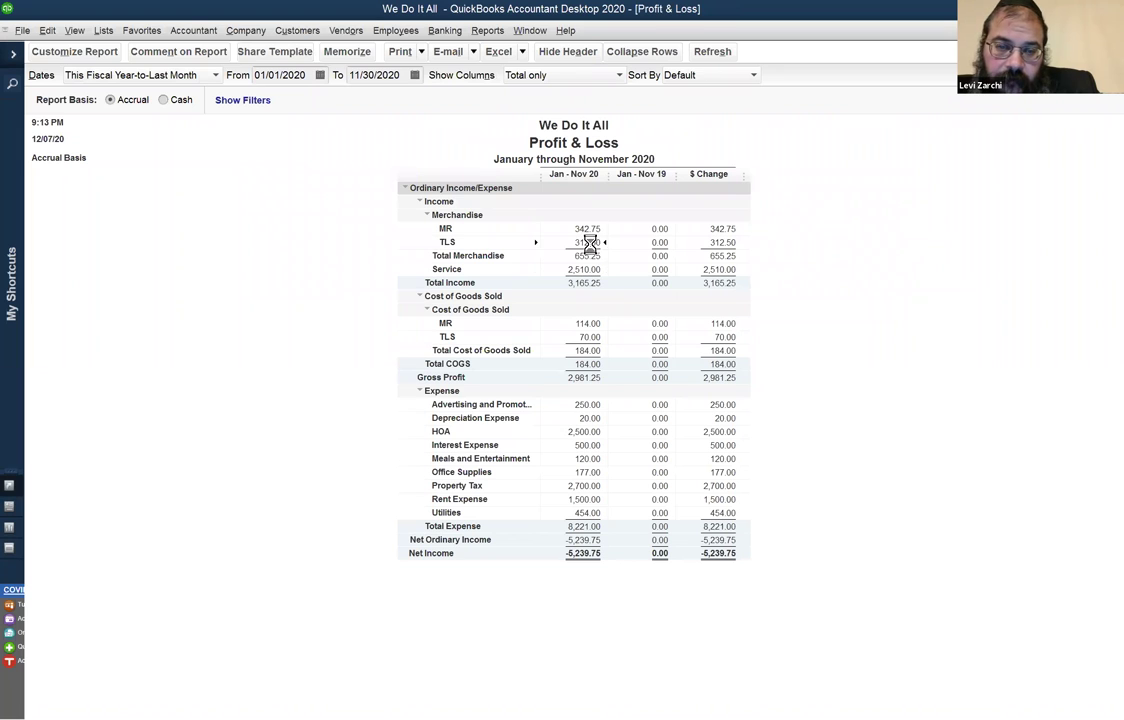
{"action": "double_click", "coordinate": [591, 243]}
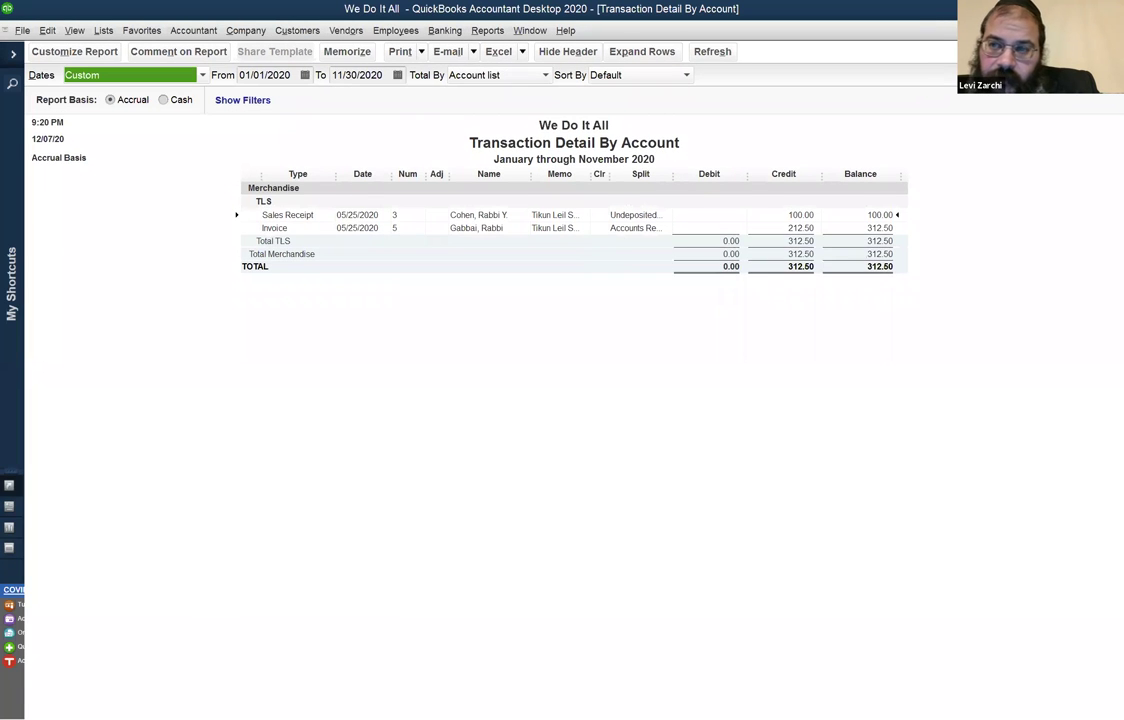
{"action": "key", "text": "Escape"}
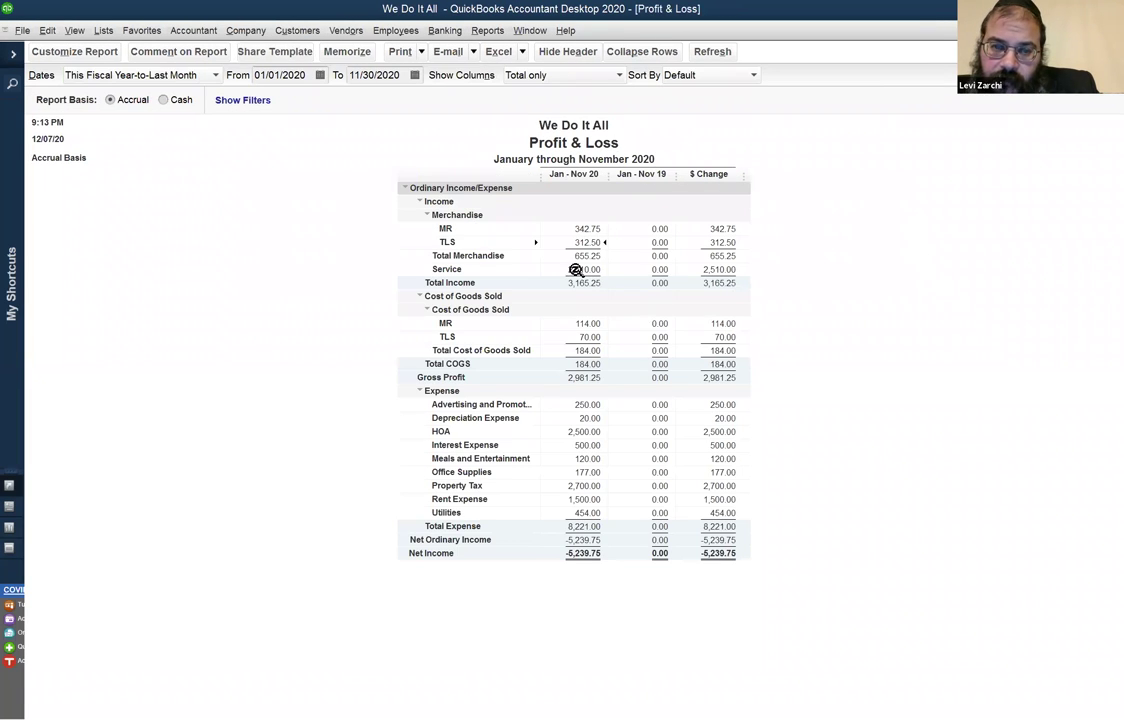
{"action": "double_click", "coordinate": [575, 269]}
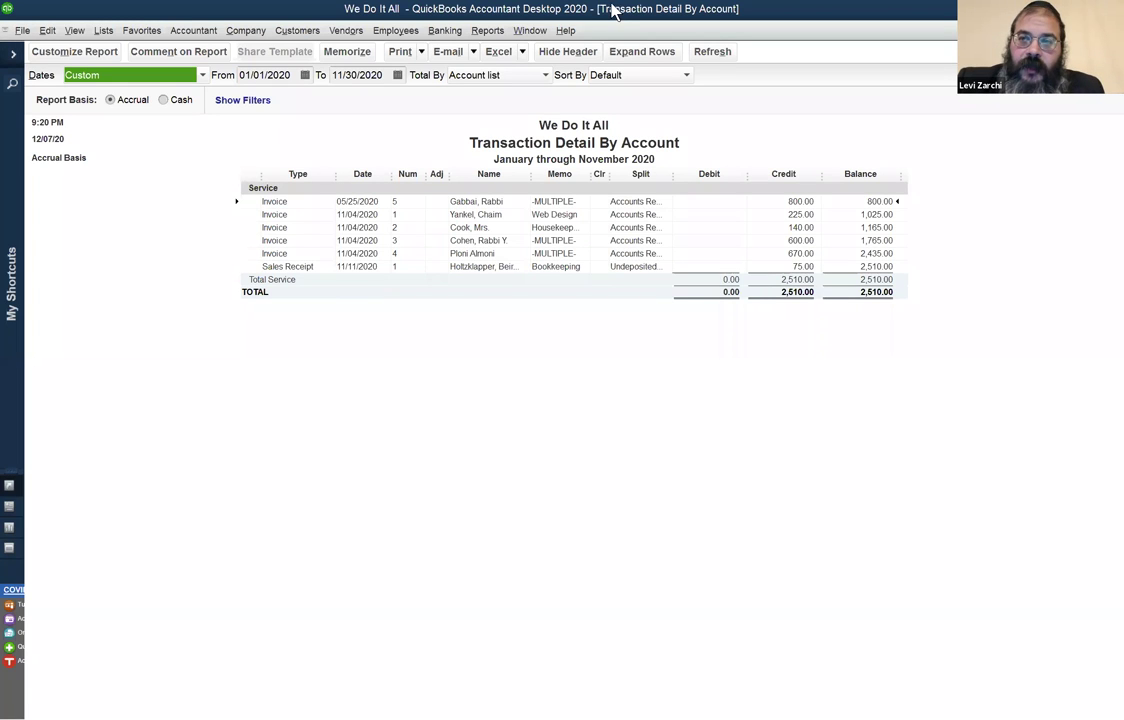
Return to the Income Tracker and review its Unbilled Display Settings, leaving them without saving
{"action": "left_click", "coordinate": [529, 30]}
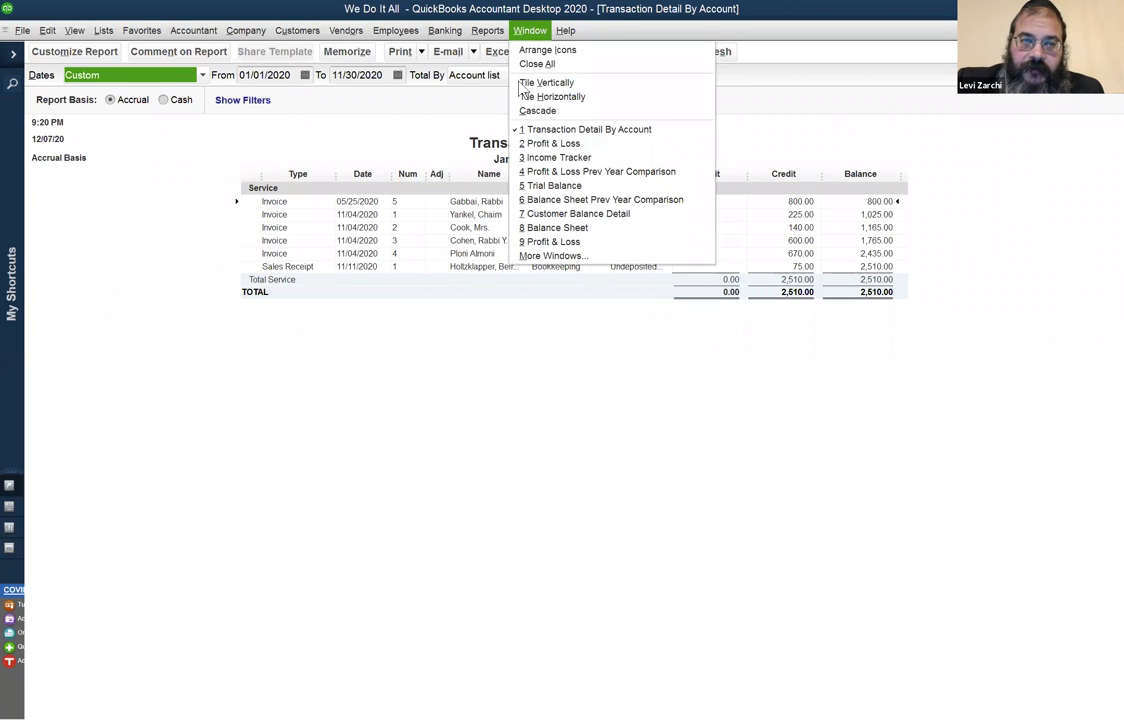
{"action": "mouse_move", "coordinate": [297, 30]}
{"action": "mouse_move", "coordinate": [529, 30]}
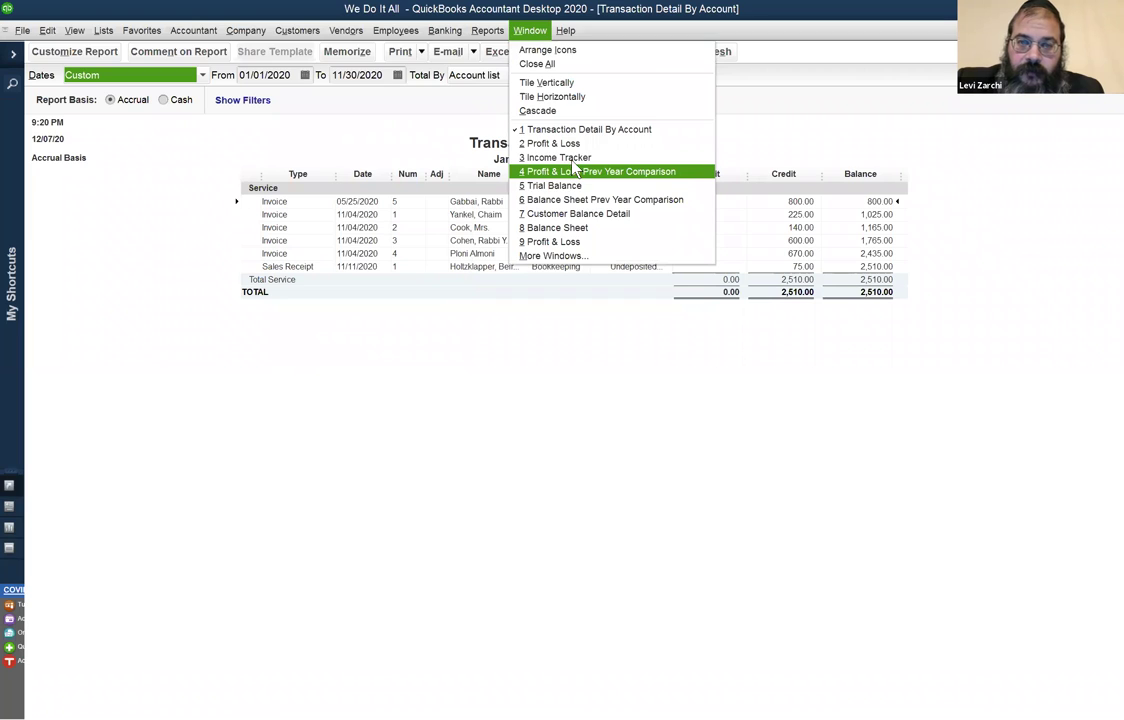
{"action": "left_click", "coordinate": [540, 155]}
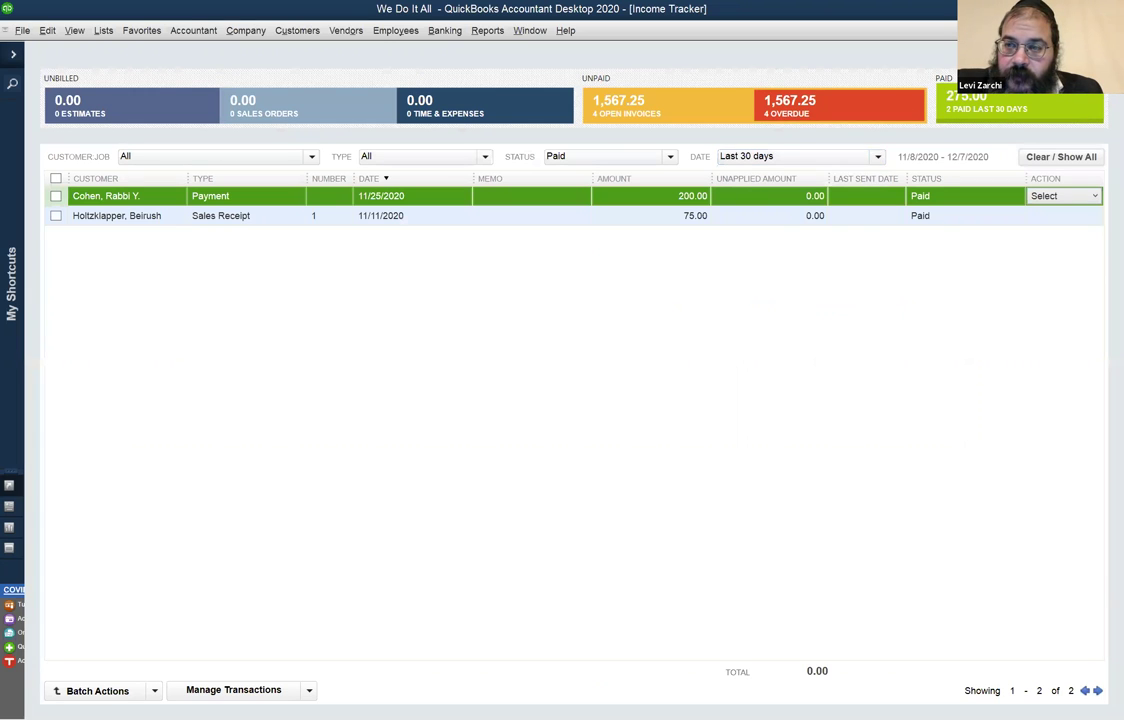
{"action": "left_click", "coordinate": [935, 60]}
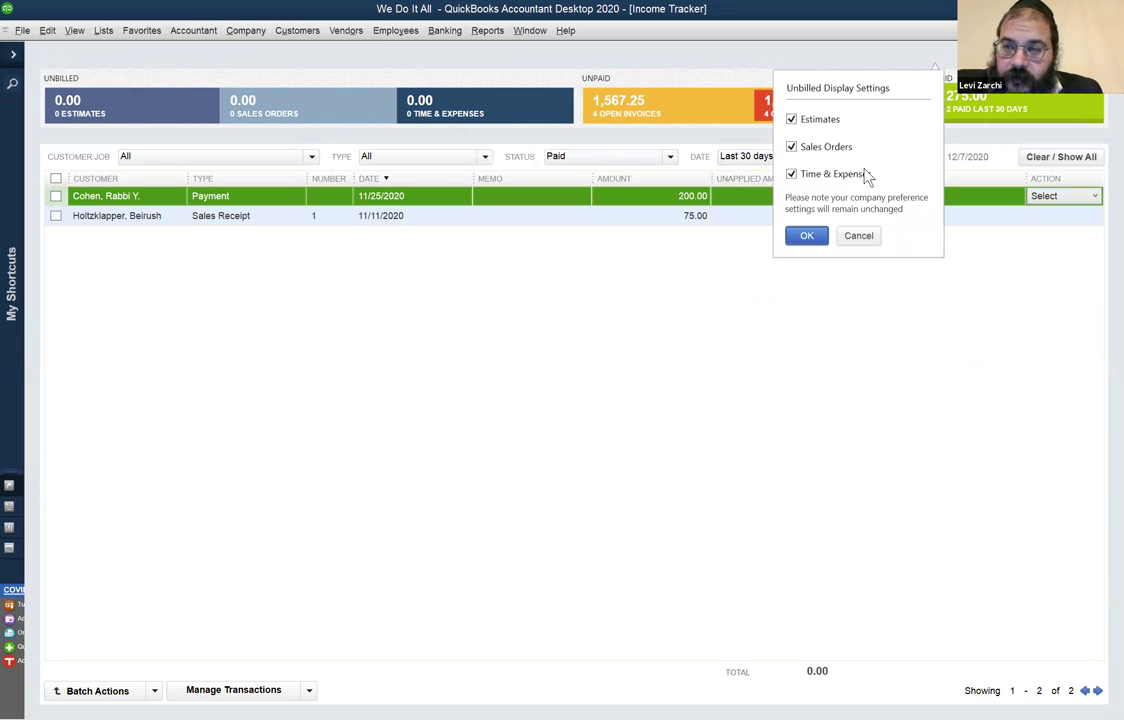
{"action": "left_click", "coordinate": [859, 237]}
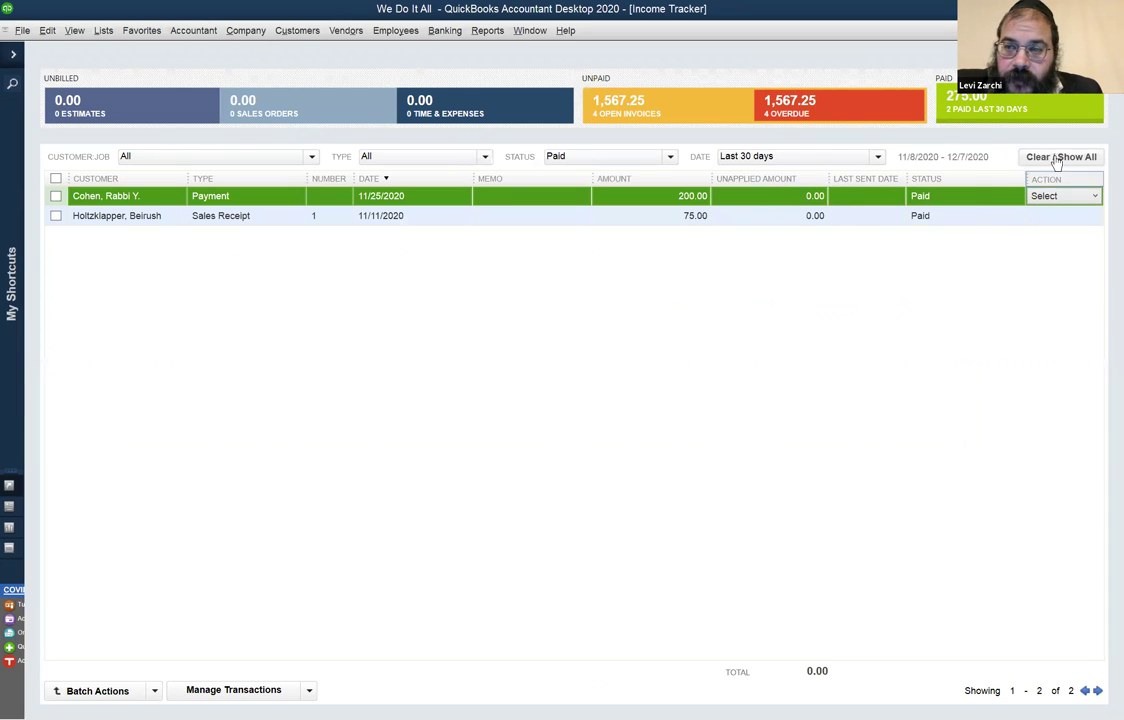
Examine the choices offered by the Income Tracker's date, customer, type and status filters
{"action": "left_click", "coordinate": [830, 158]}
{"action": "left_click", "coordinate": [828, 156]}
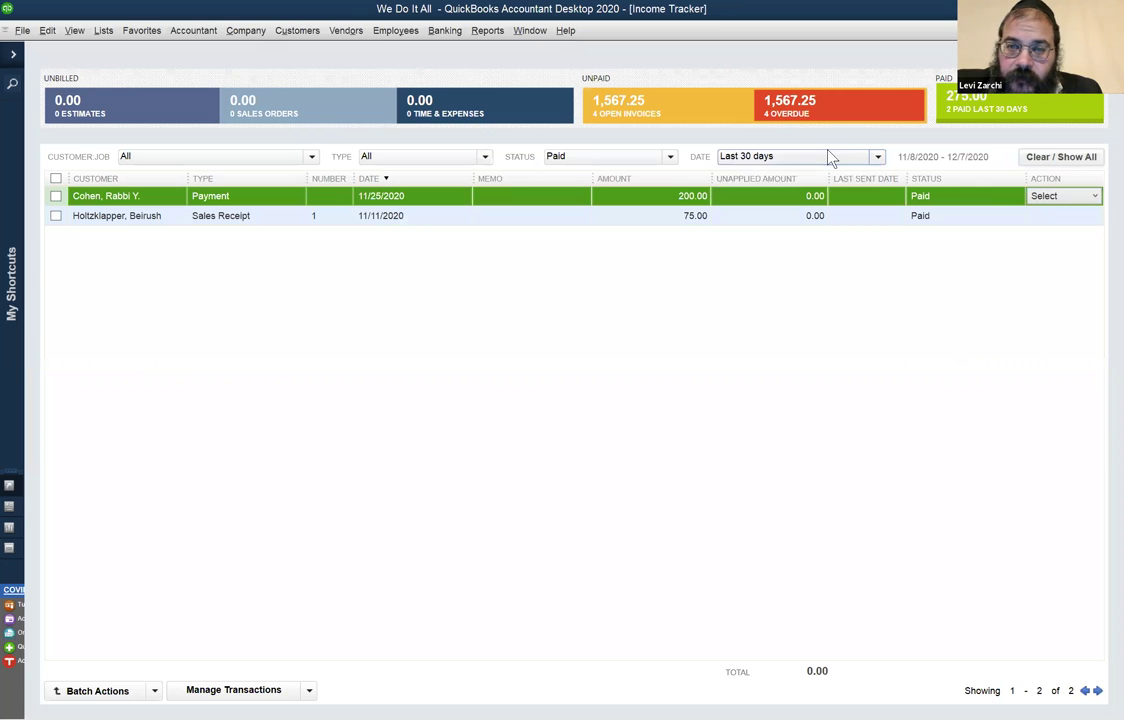
{"action": "left_click", "coordinate": [216, 158]}
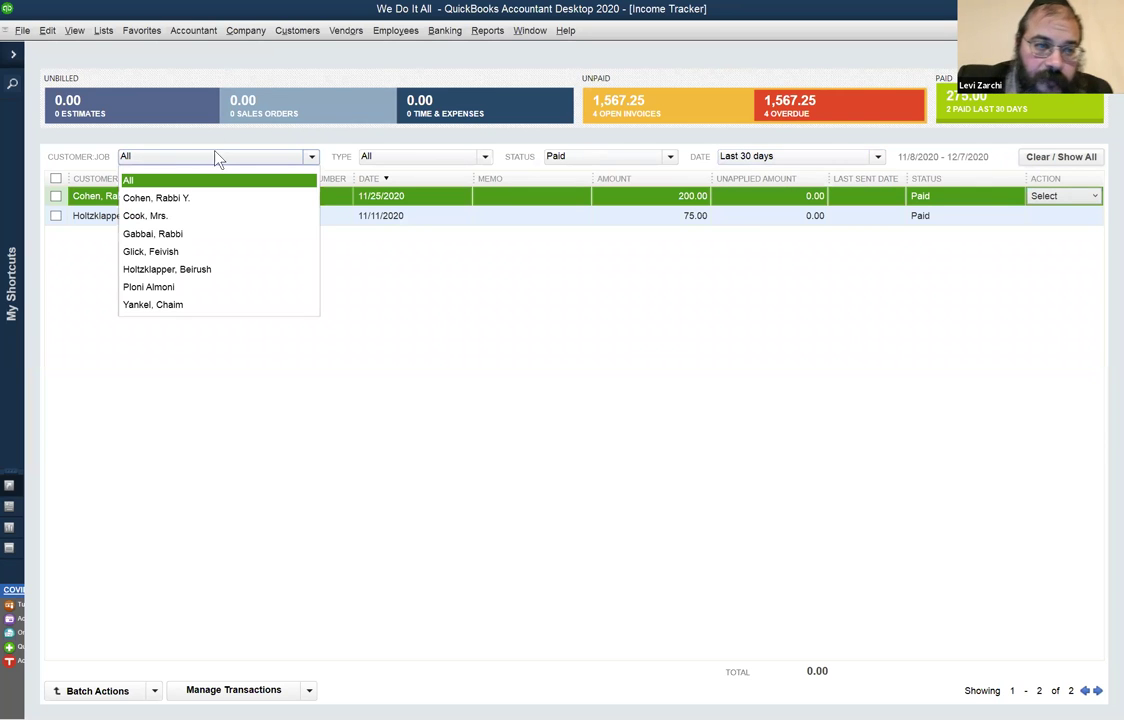
{"action": "left_click", "coordinate": [409, 156]}
{"action": "left_click", "coordinate": [408, 158]}
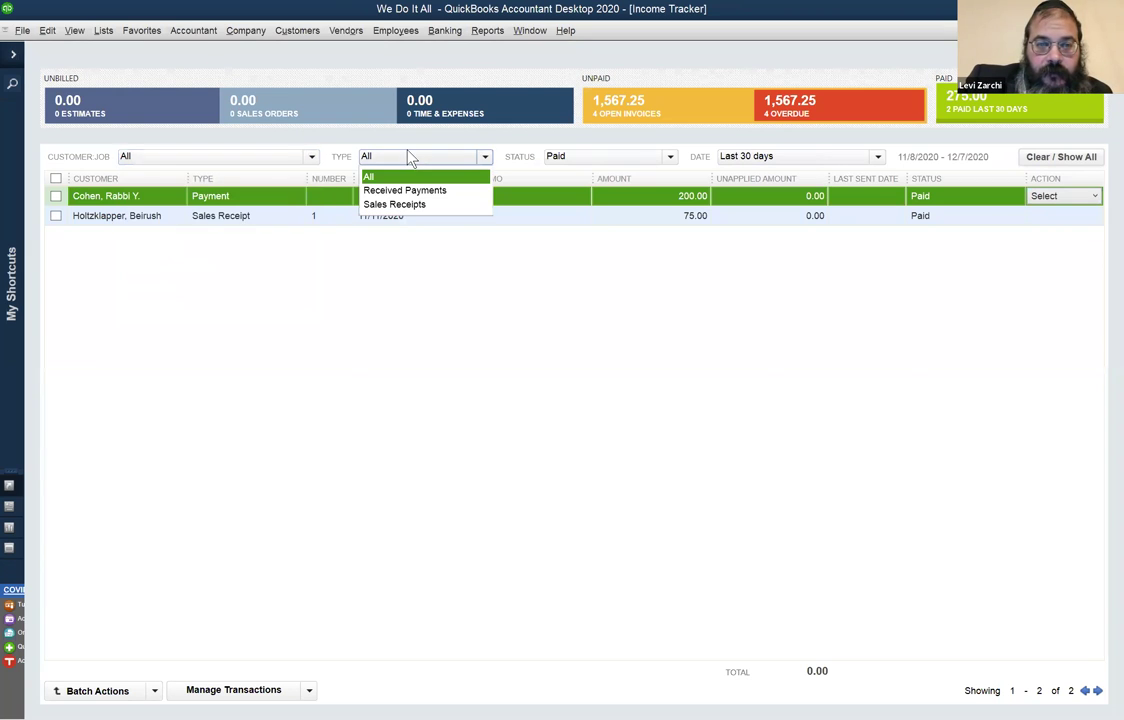
{"action": "left_click", "coordinate": [642, 171]}
{"action": "left_click", "coordinate": [620, 157]}
{"action": "left_click", "coordinate": [527, 261]}
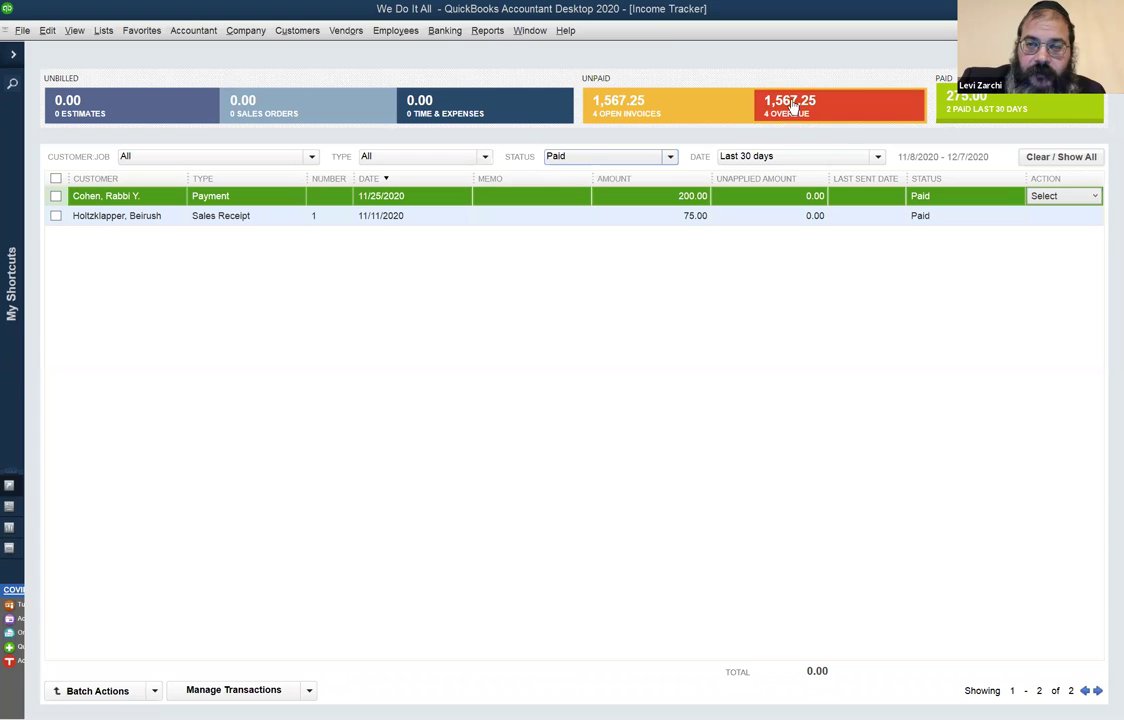
{"action": "left_click", "coordinate": [395, 31]}
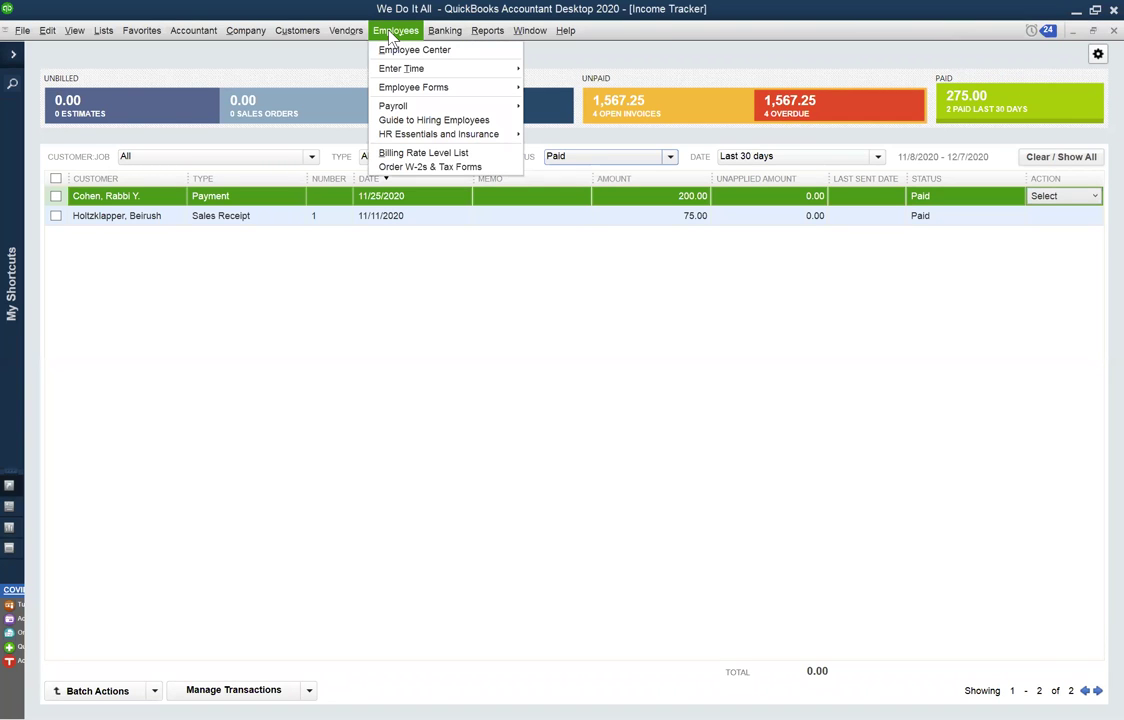
{"action": "left_click", "coordinate": [370, 335]}
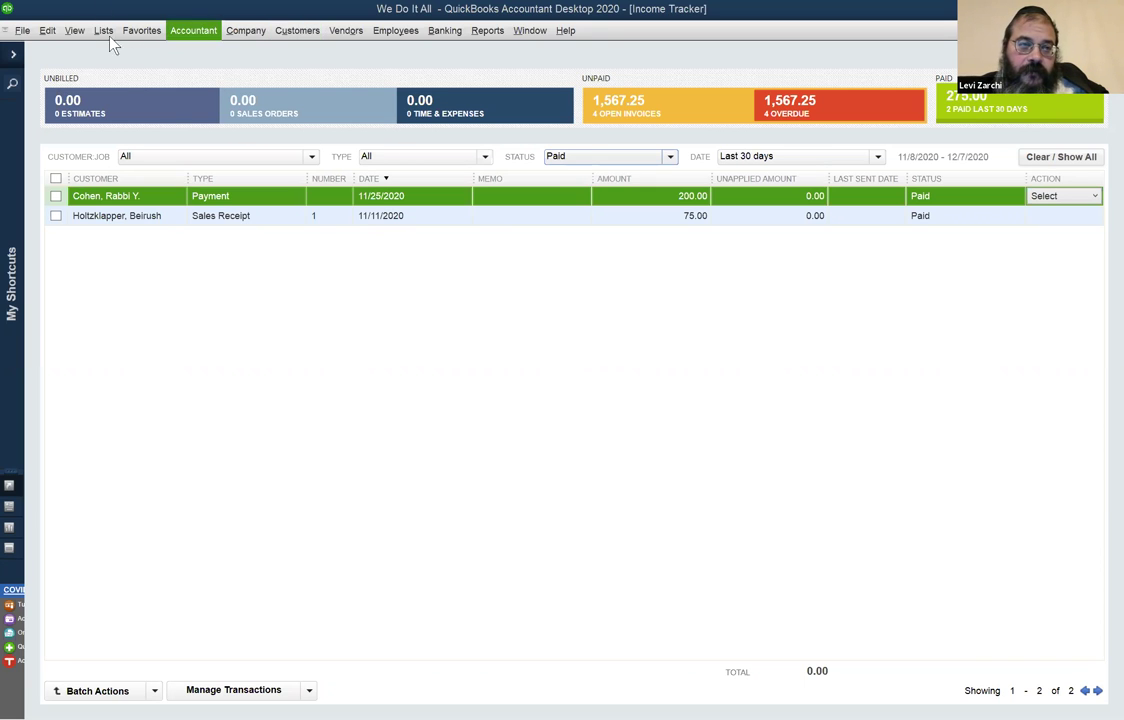
Review the company preferences for Jobs & Estimates, and close the preferences without changing anything
{"action": "left_click", "coordinate": [48, 30]}
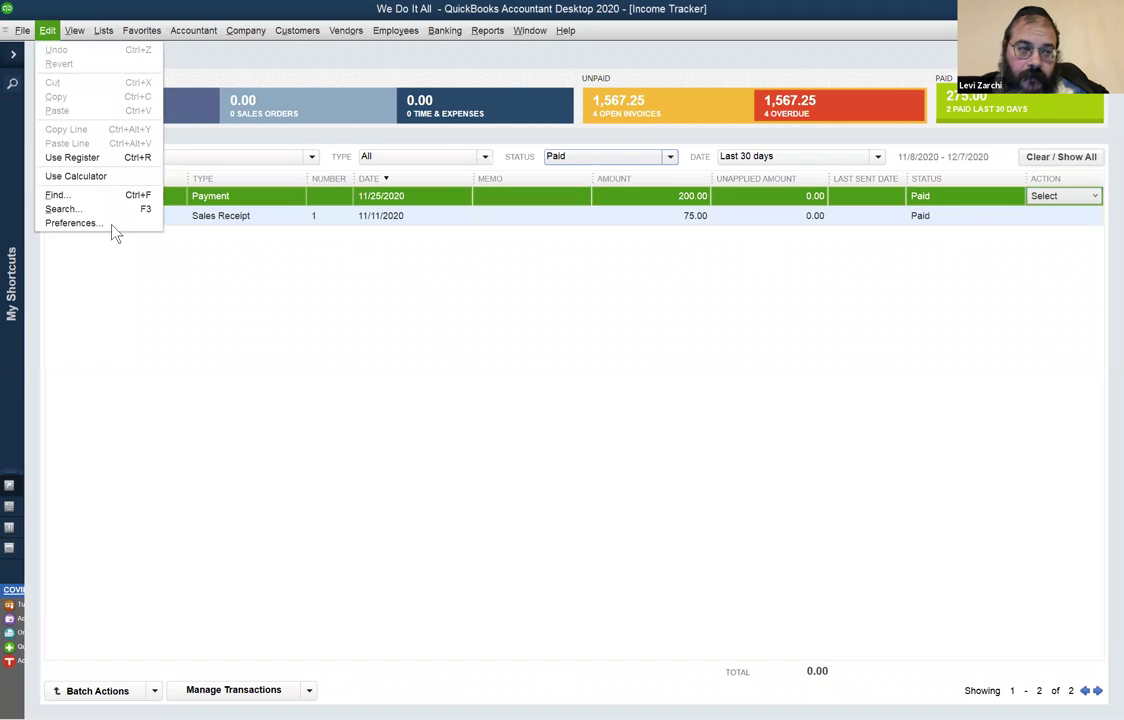
{"action": "left_click", "coordinate": [113, 224]}
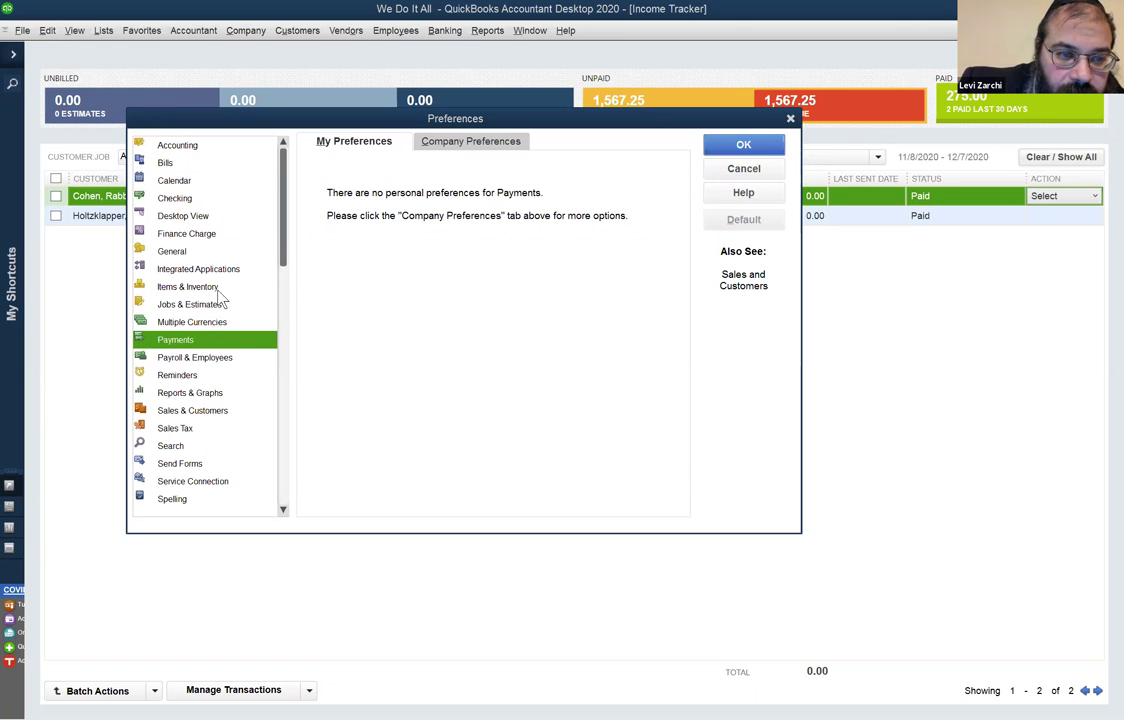
{"action": "left_click", "coordinate": [200, 304]}
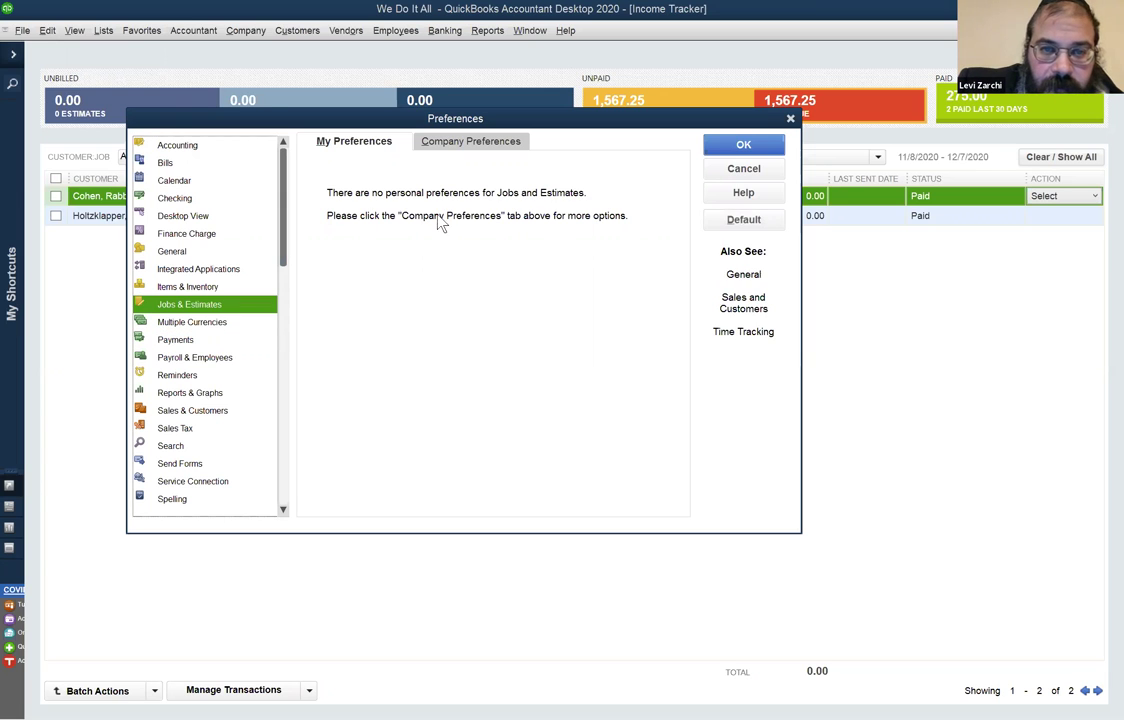
{"action": "left_click", "coordinate": [455, 141]}
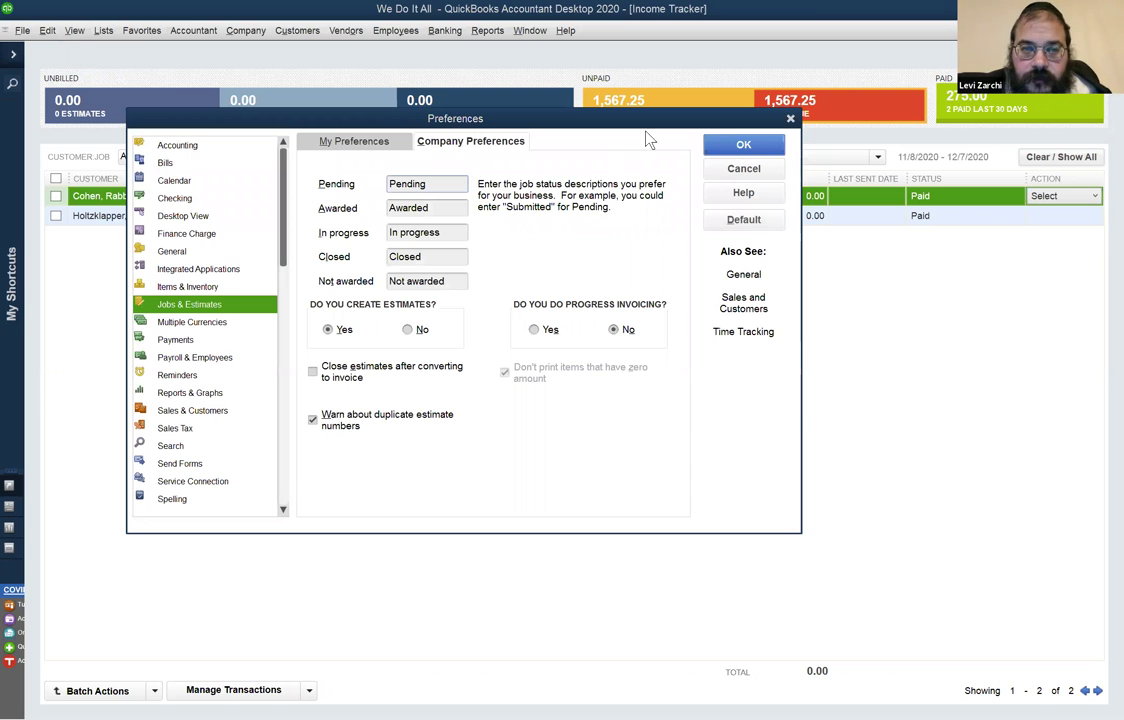
{"action": "left_click", "coordinate": [790, 120]}
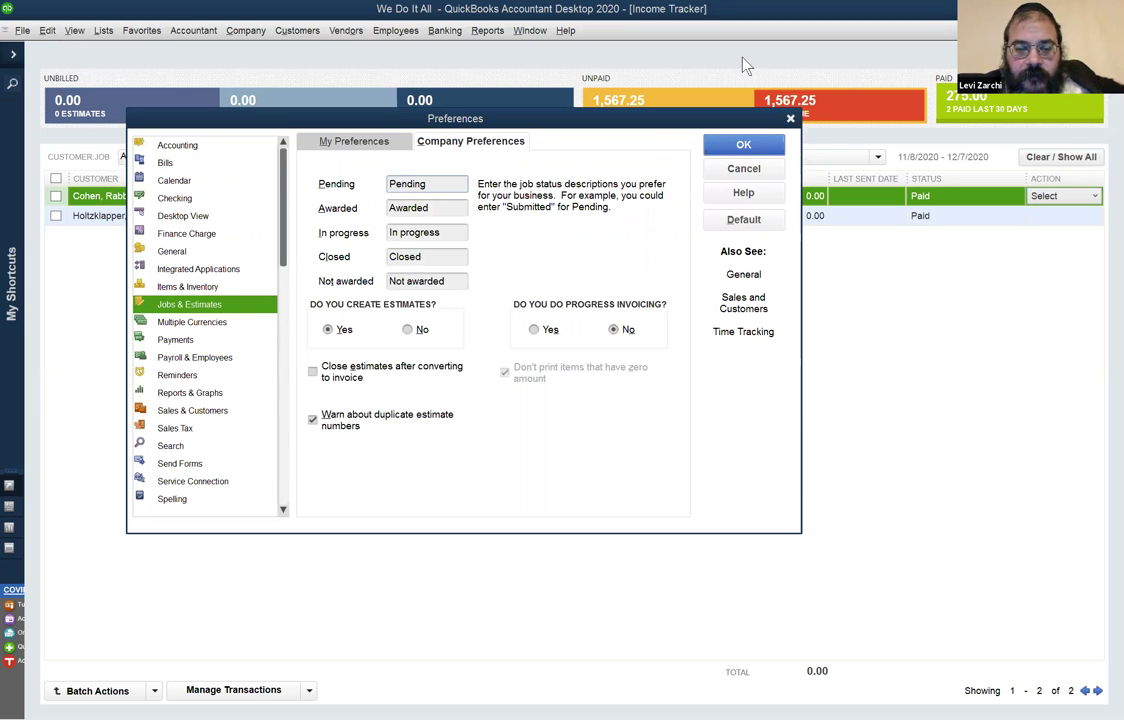
Start a new invoice and apply the Intuit Service Invoice template to it
{"action": "key", "text": "ctrl+i"}
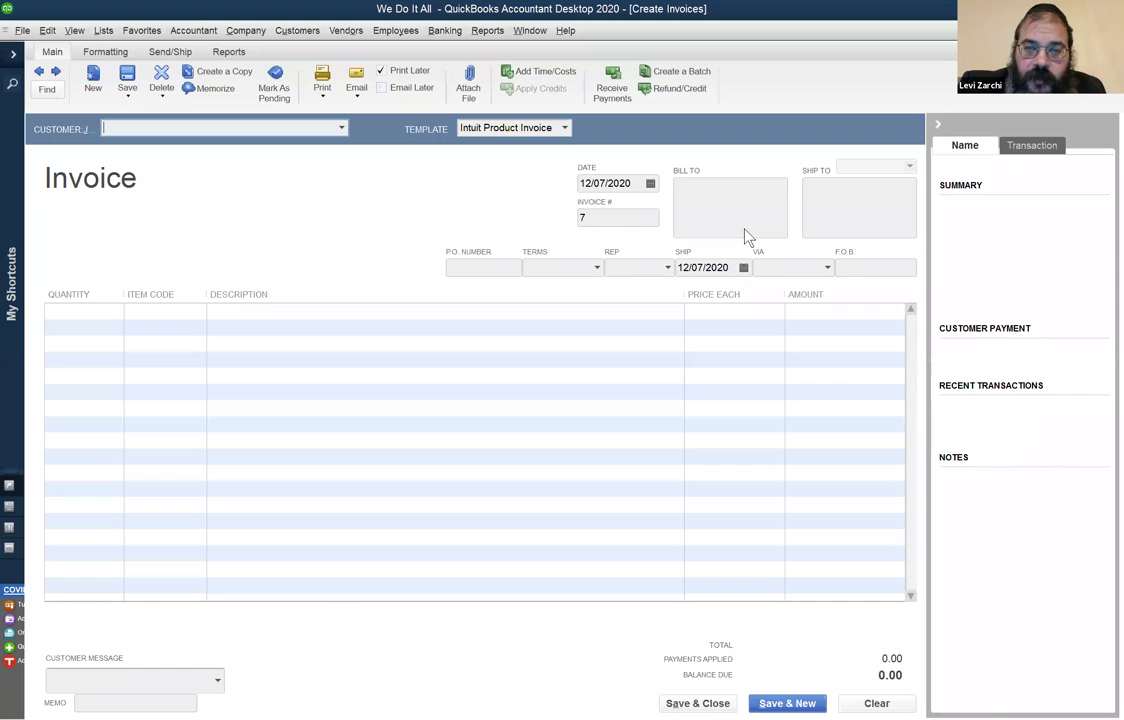
{"action": "left_click", "coordinate": [562, 128]}
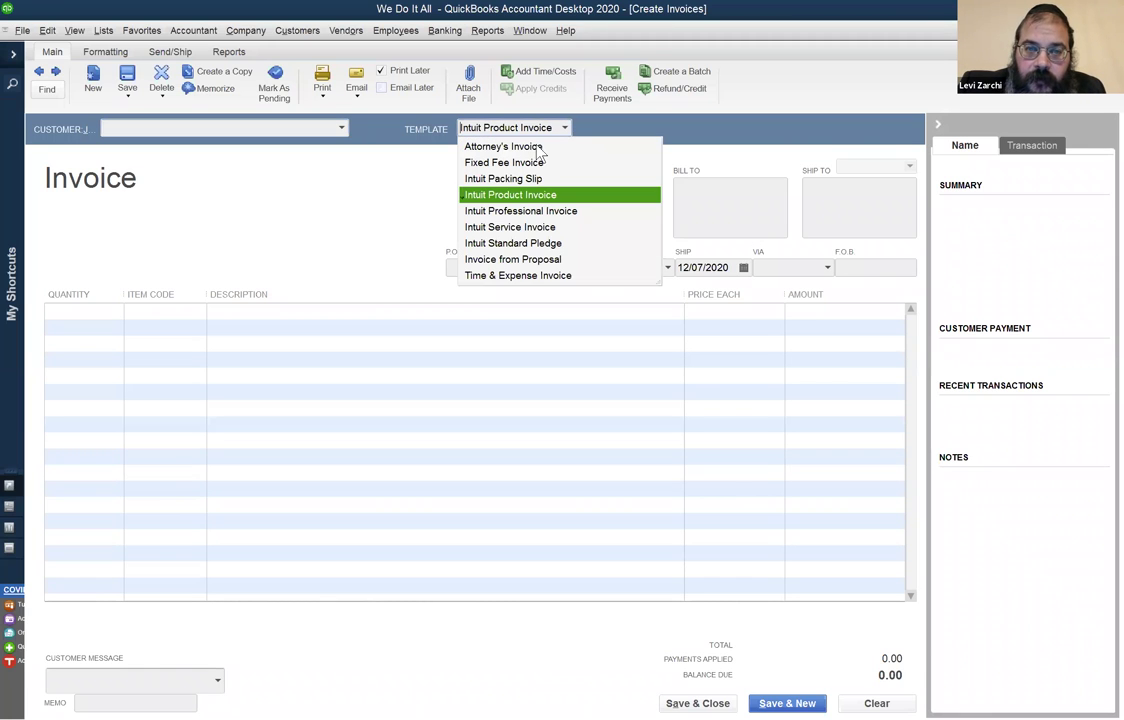
{"action": "left_click", "coordinate": [519, 228]}
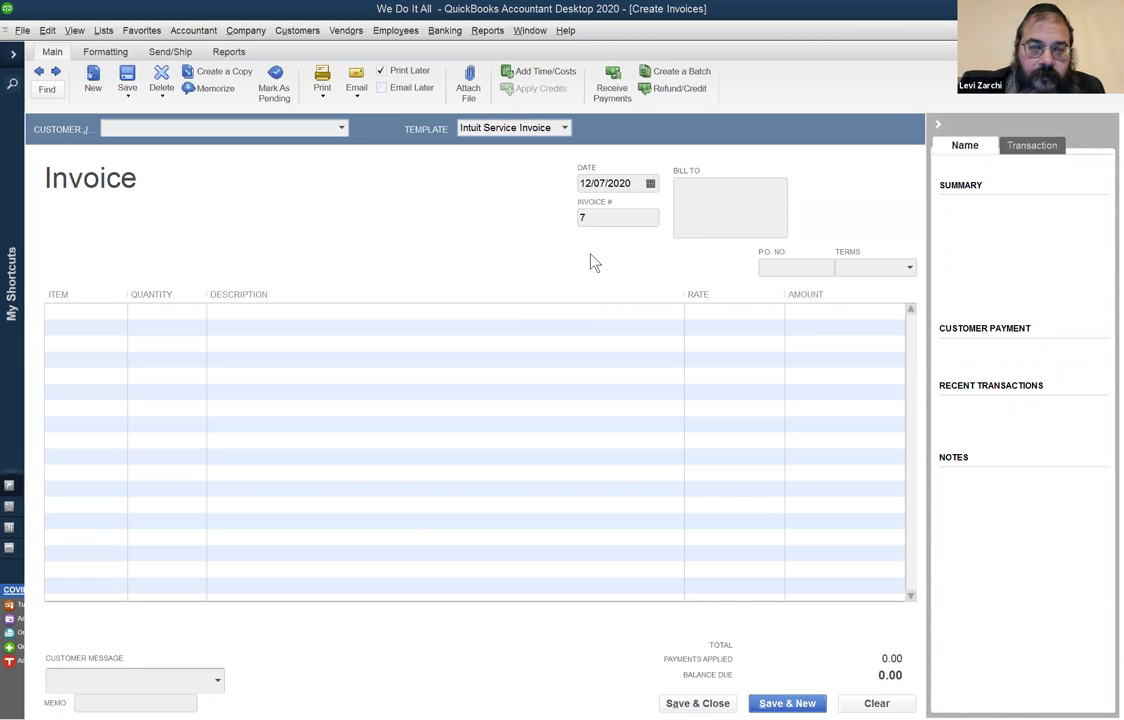
Return to the Income Tracker and compare the open invoices with the transactions paid in the last 30 days, selecting the paid sales receipt
{"action": "left_click", "coordinate": [530, 32]}
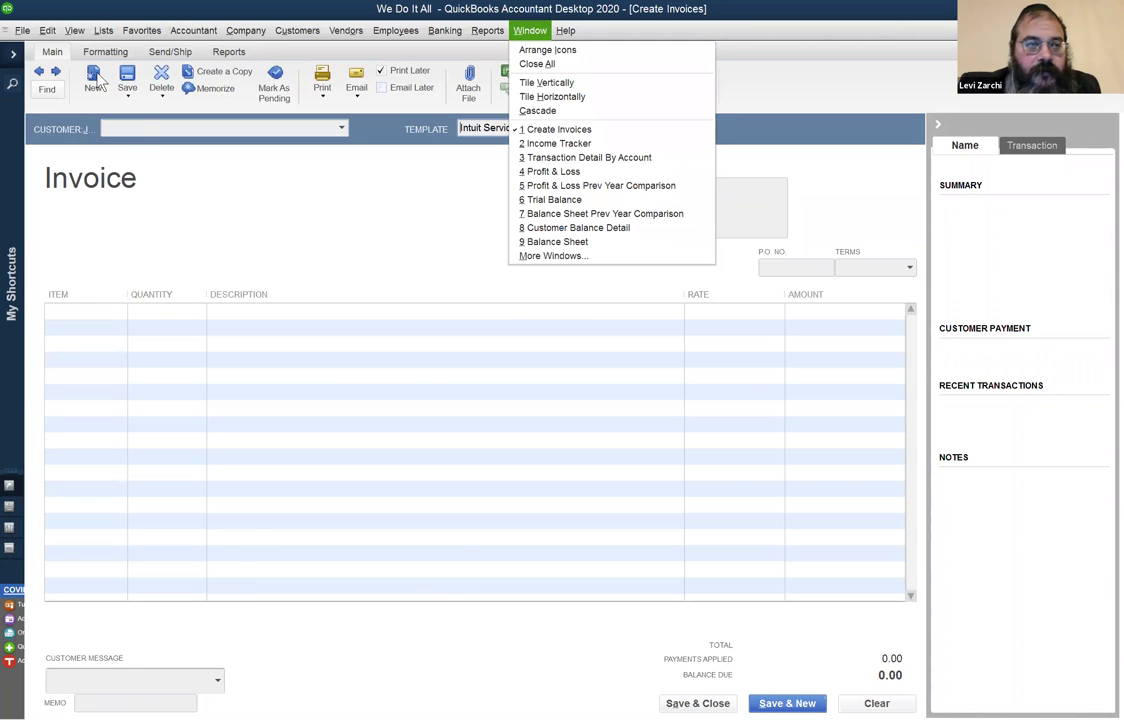
{"action": "left_click", "coordinate": [362, 240]}
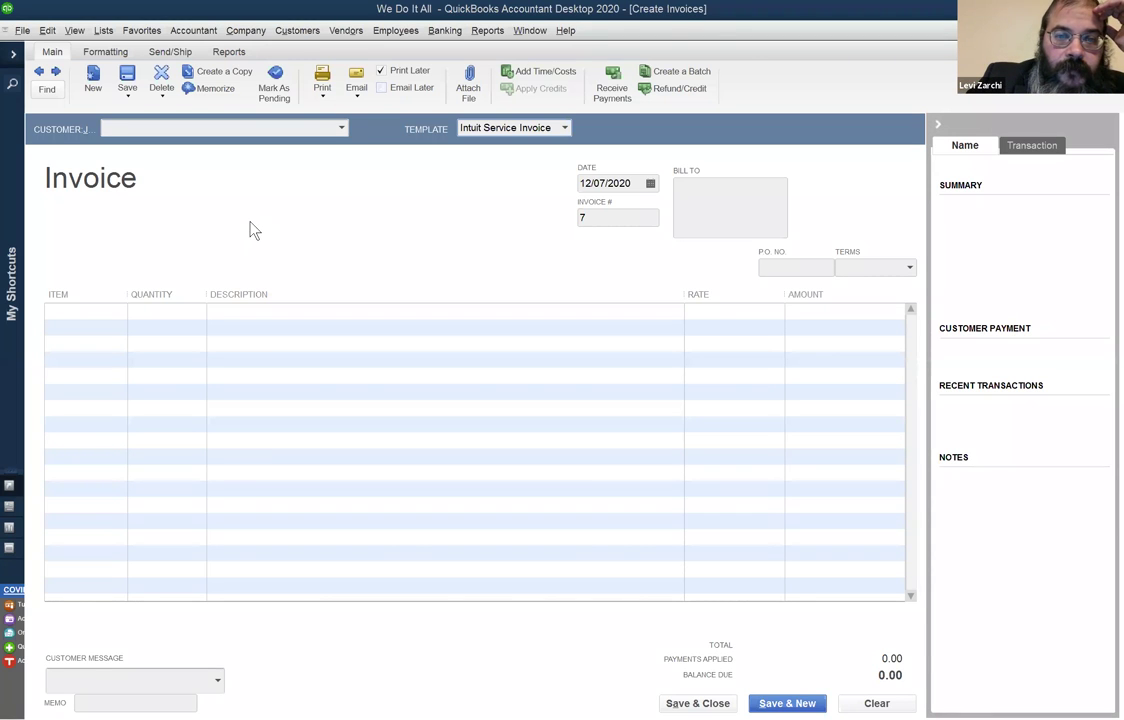
{"action": "left_click", "coordinate": [530, 30]}
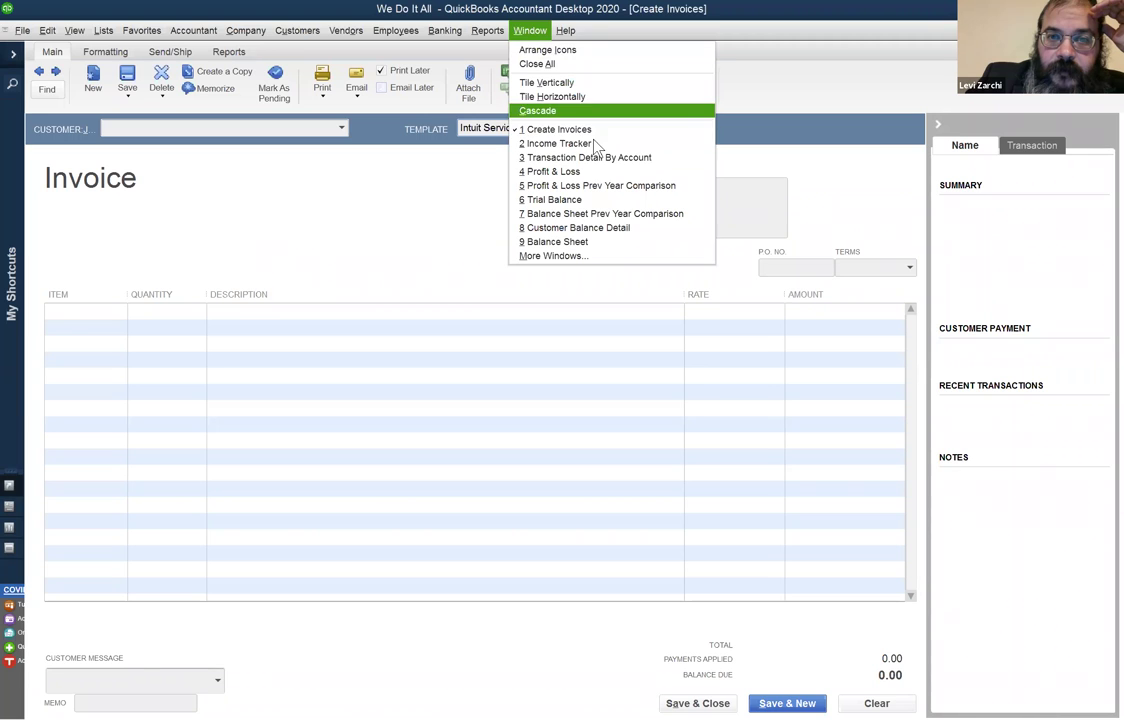
{"action": "left_click", "coordinate": [594, 144]}
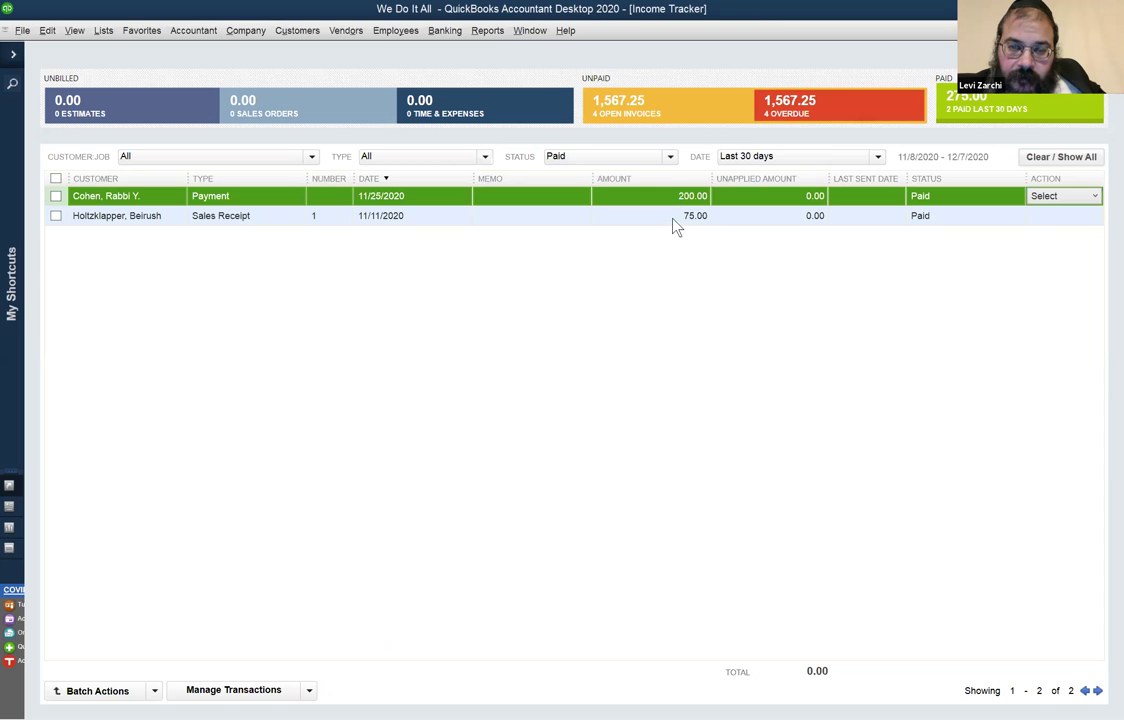
{"action": "left_click", "coordinate": [680, 108]}
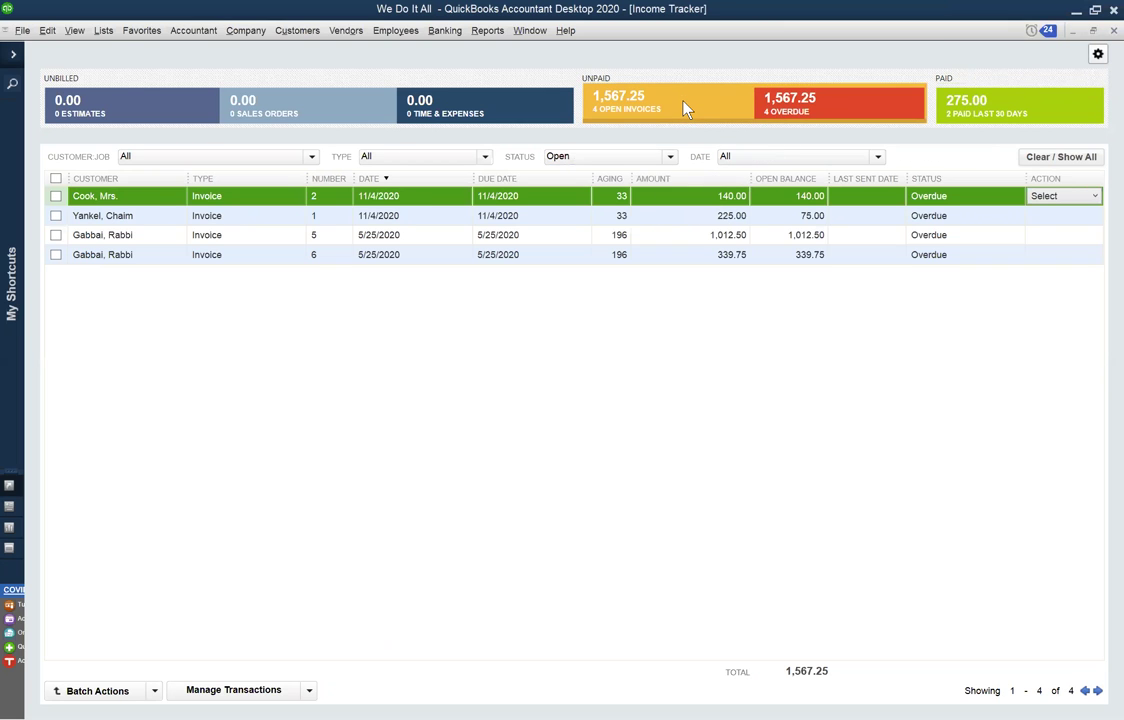
{"action": "left_click", "coordinate": [1016, 115]}
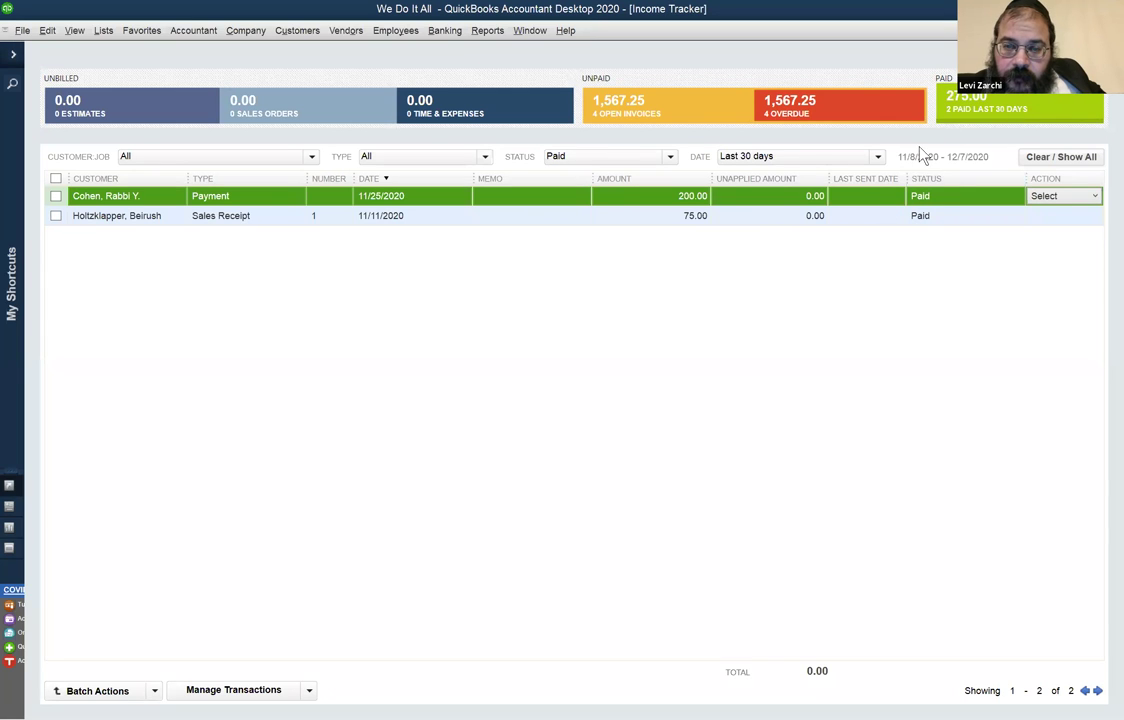
{"action": "left_click", "coordinate": [666, 219]}
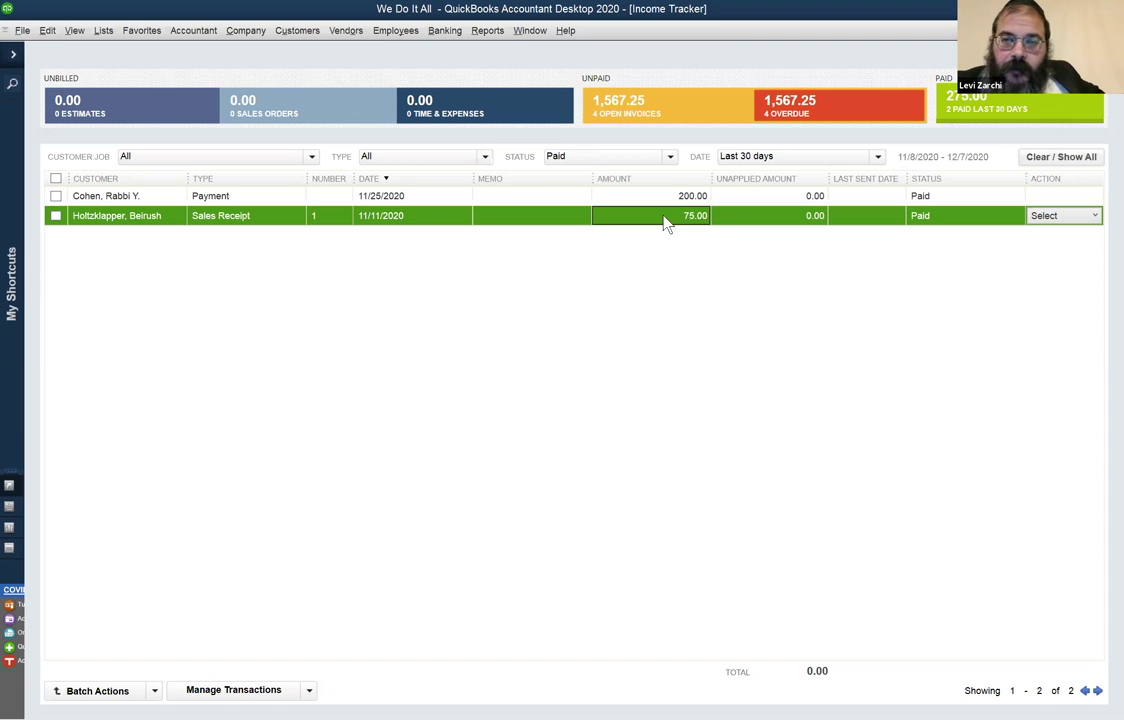
Review the payment and sales receipt paid in the last 30 days in the Income Tracker, and list the open invoices again
{"action": "left_click", "coordinate": [1000, 112]}
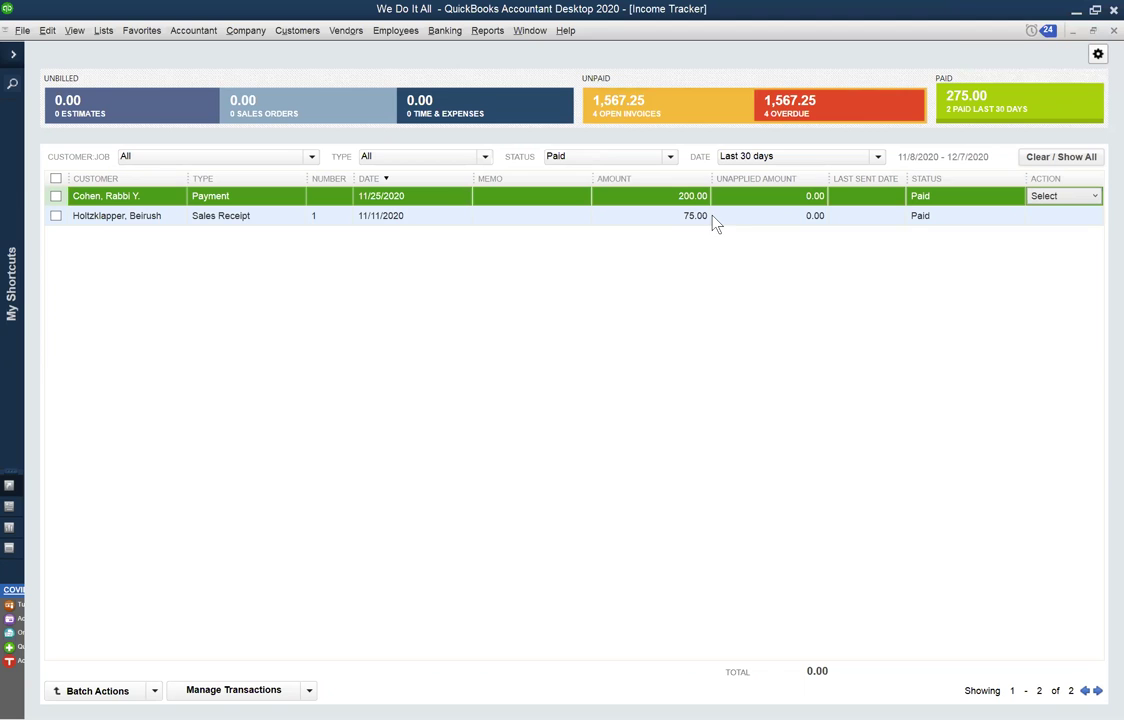
{"action": "left_click", "coordinate": [667, 216]}
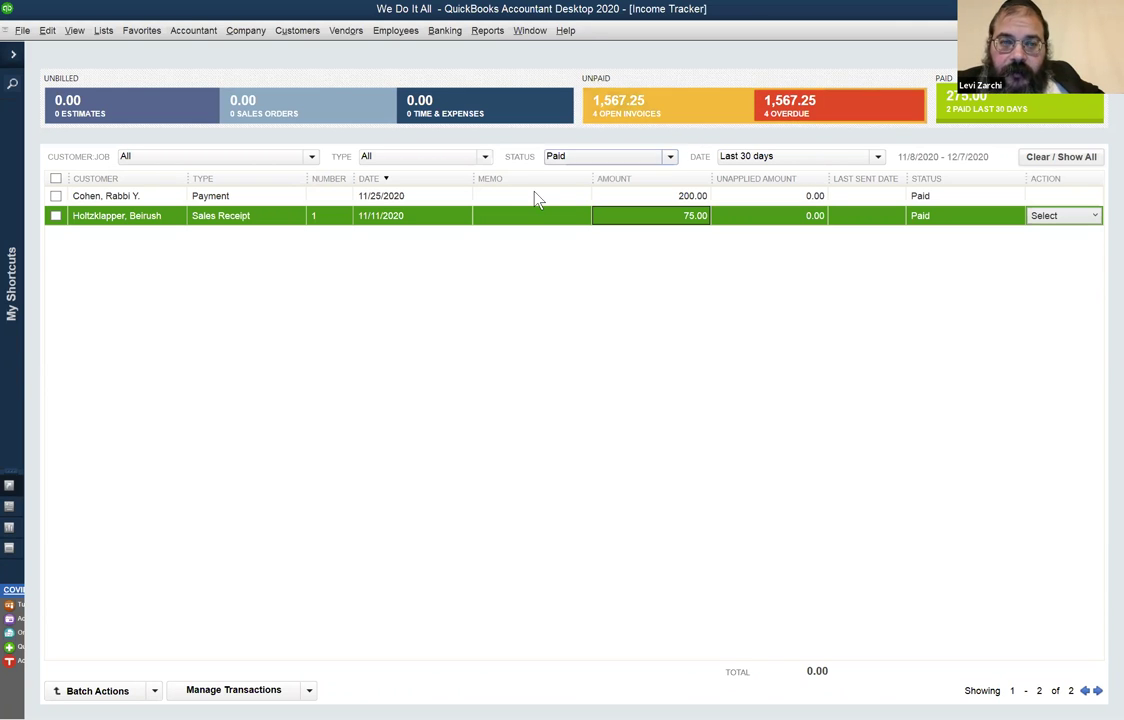
{"action": "left_click", "coordinate": [445, 198]}
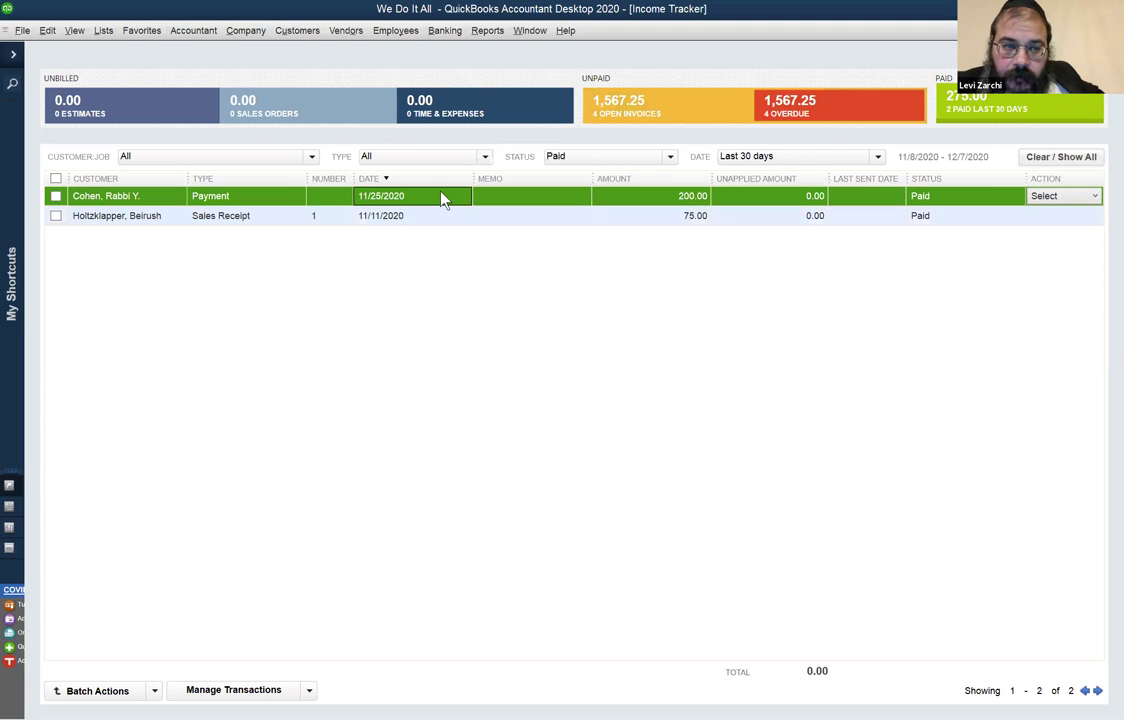
{"action": "left_click", "coordinate": [672, 107]}
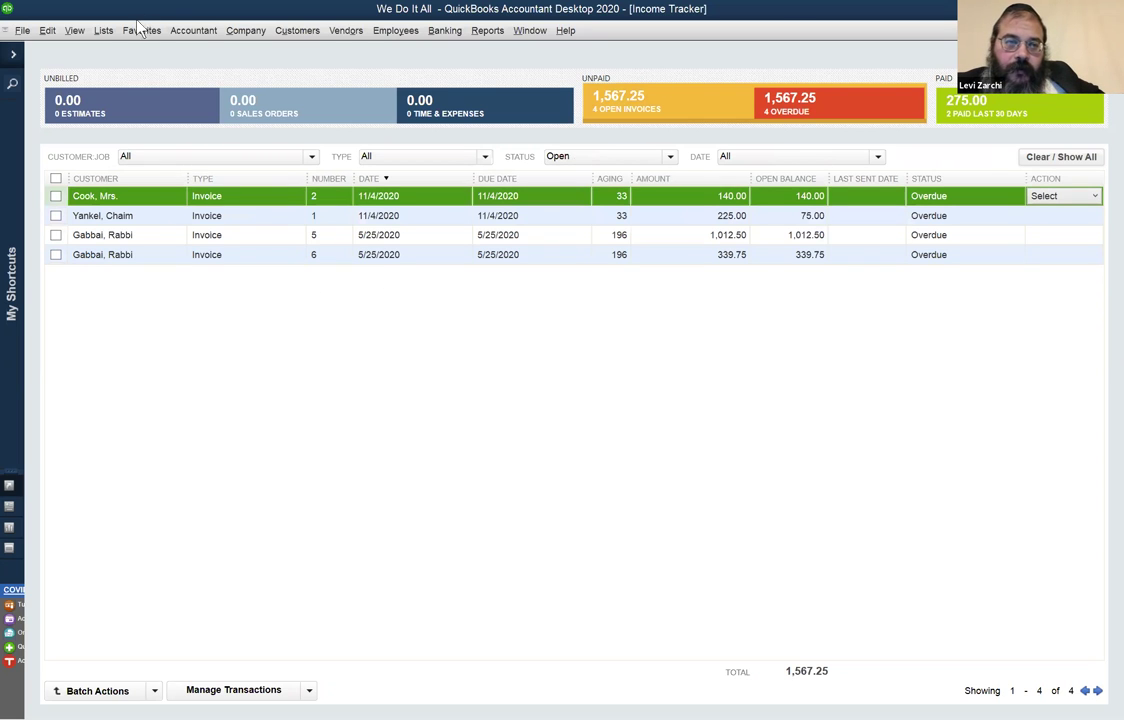
Open the Customer Center and examine the first customer's transactions and the transaction types they can be filtered by
{"action": "left_click", "coordinate": [288, 30]}
{"action": "left_click", "coordinate": [170, 135]}
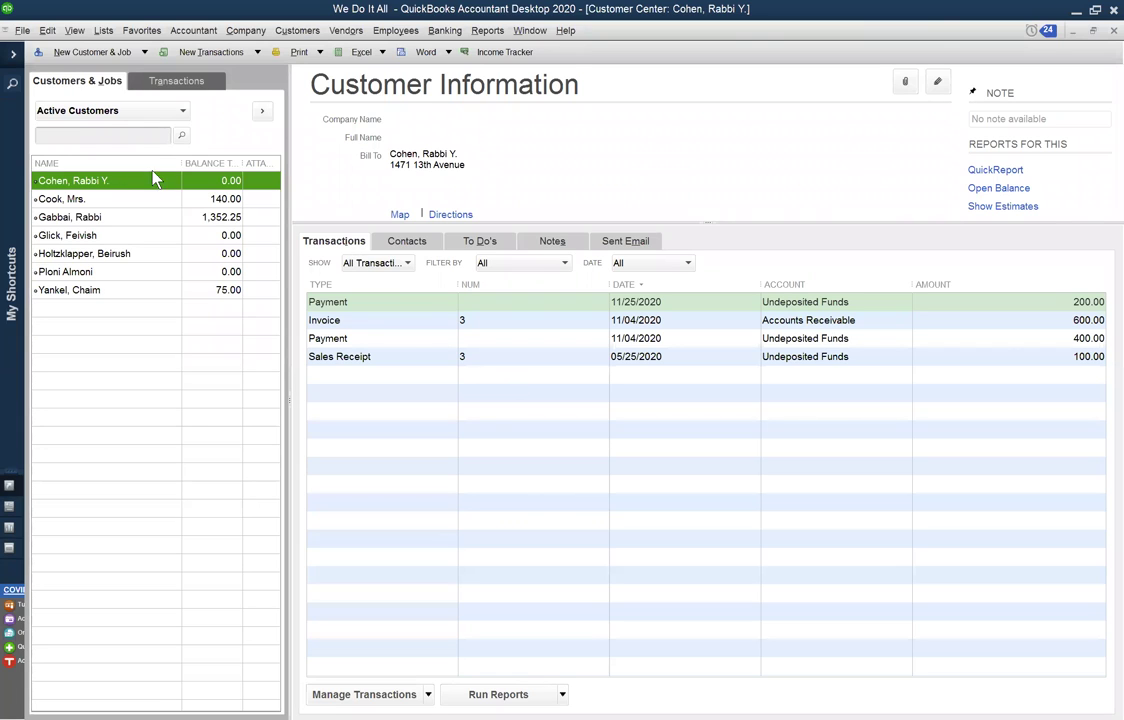
{"action": "left_click", "coordinate": [426, 305]}
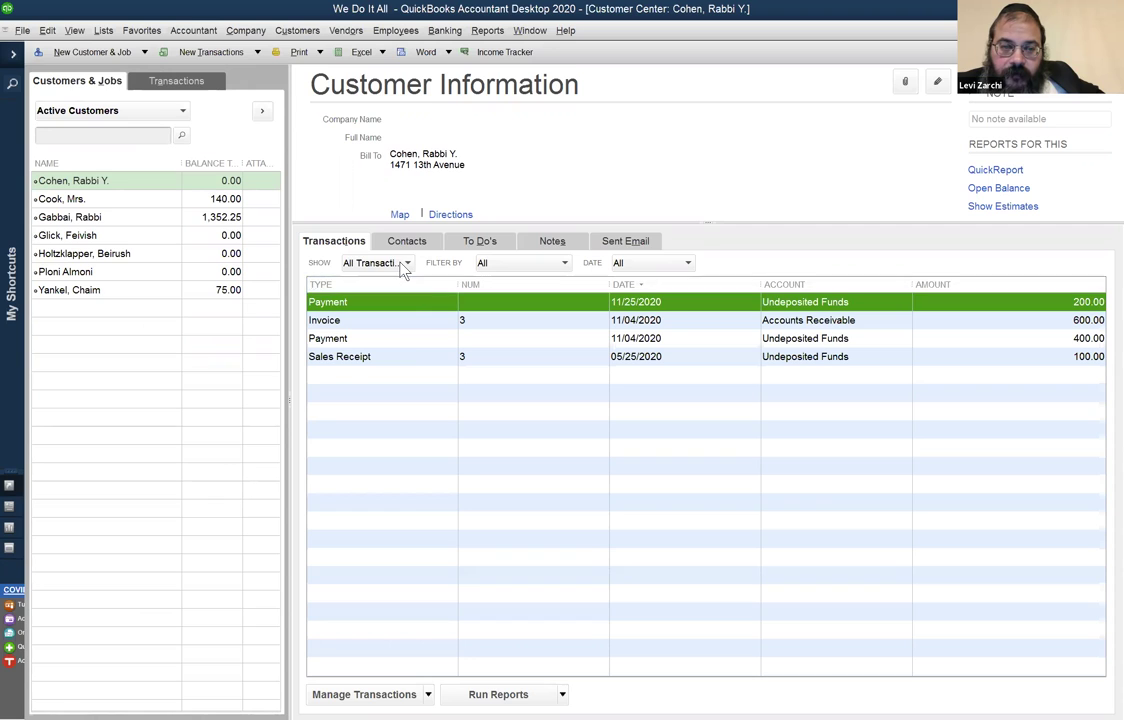
{"action": "left_click", "coordinate": [405, 264]}
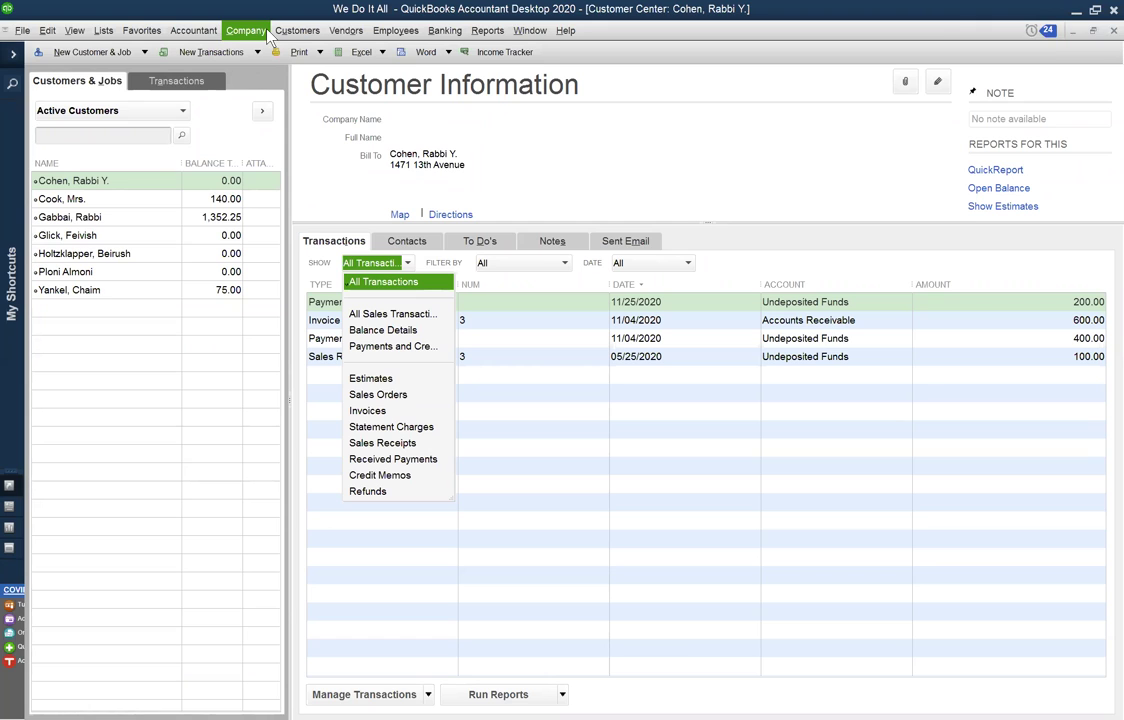
{"action": "left_click", "coordinate": [155, 183]}
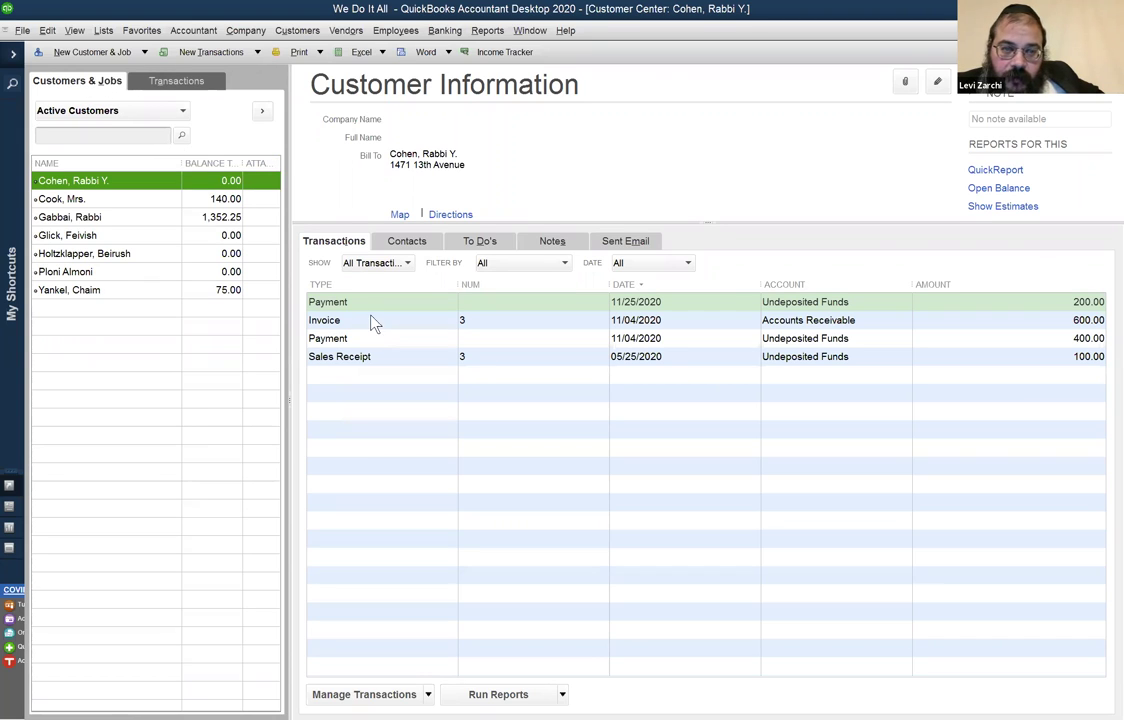
Compare the first customer's invoice 3 with the payments dated 11/04/2020 and 11/25/2020 and the sales receipt in the transaction list
{"action": "left_click", "coordinate": [426, 344]}
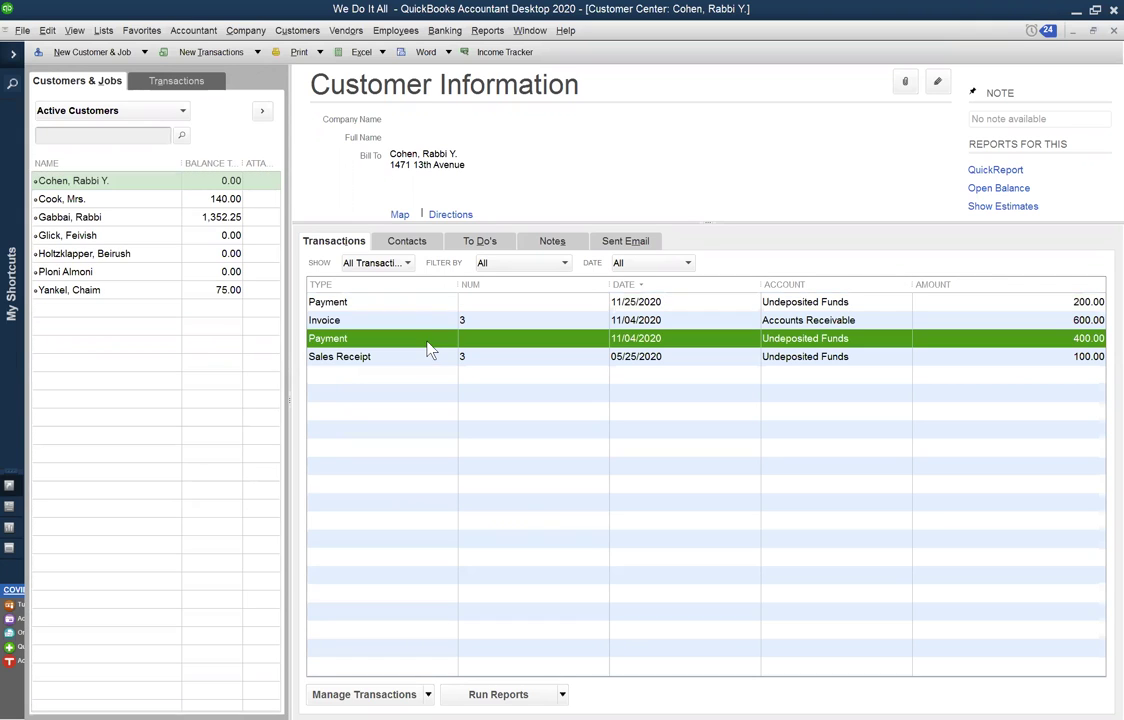
{"action": "left_click", "coordinate": [423, 325]}
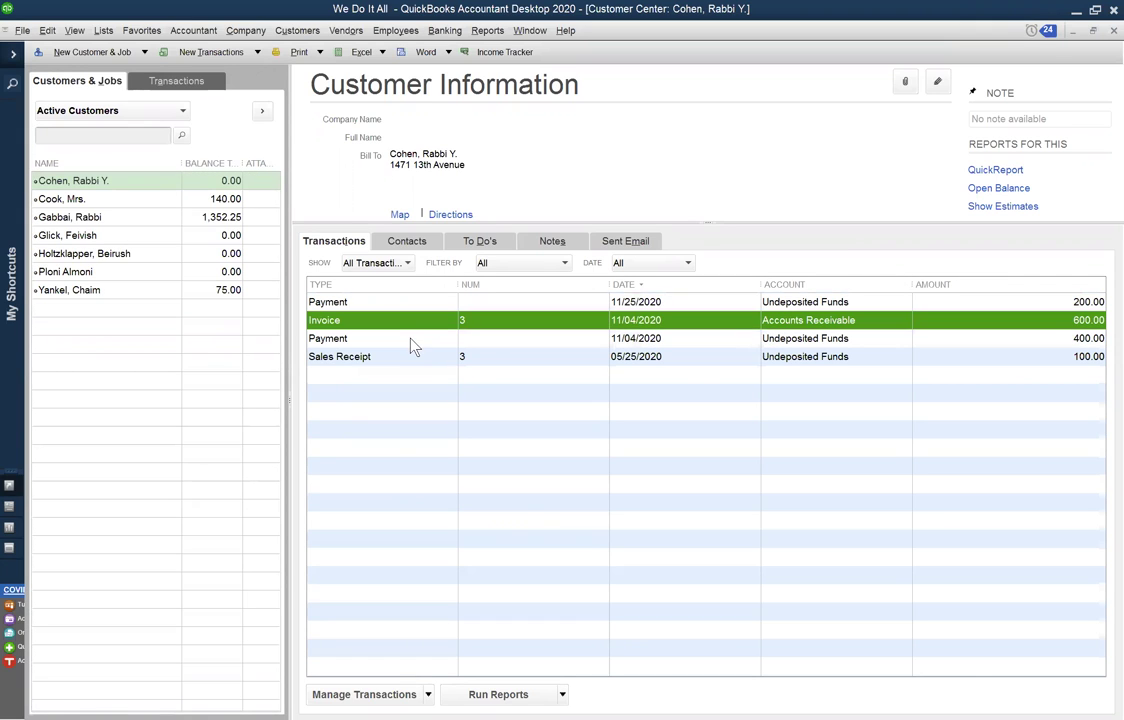
{"action": "left_click", "coordinate": [412, 342]}
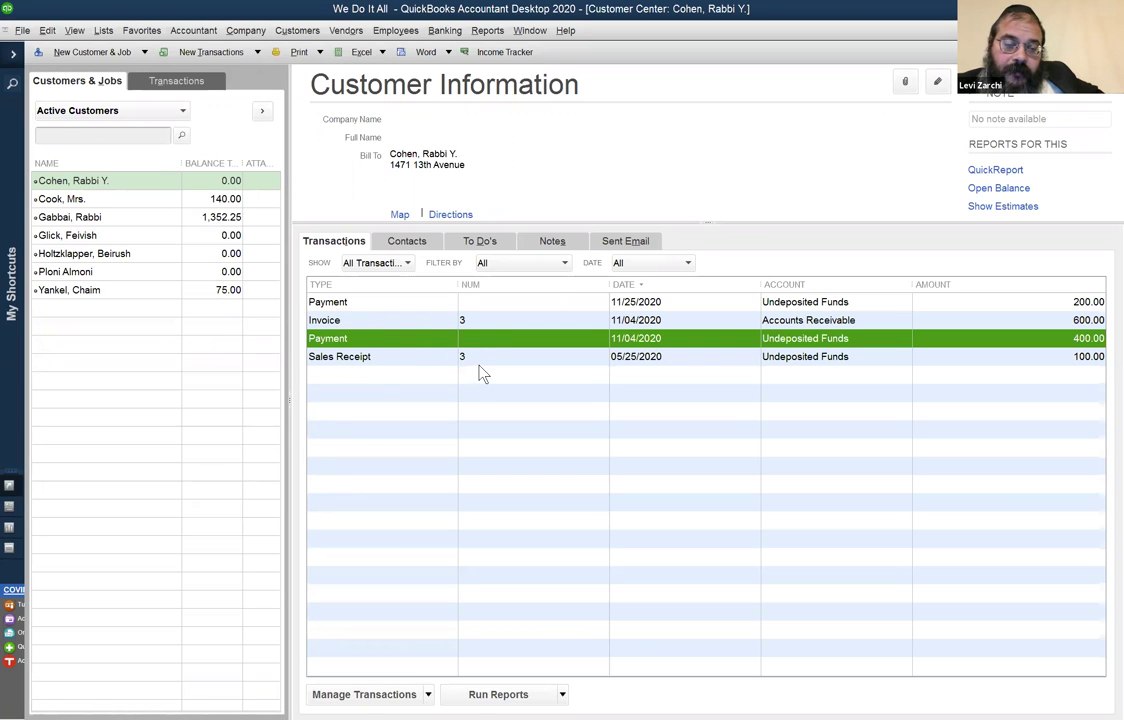
{"action": "key", "text": "Down"}
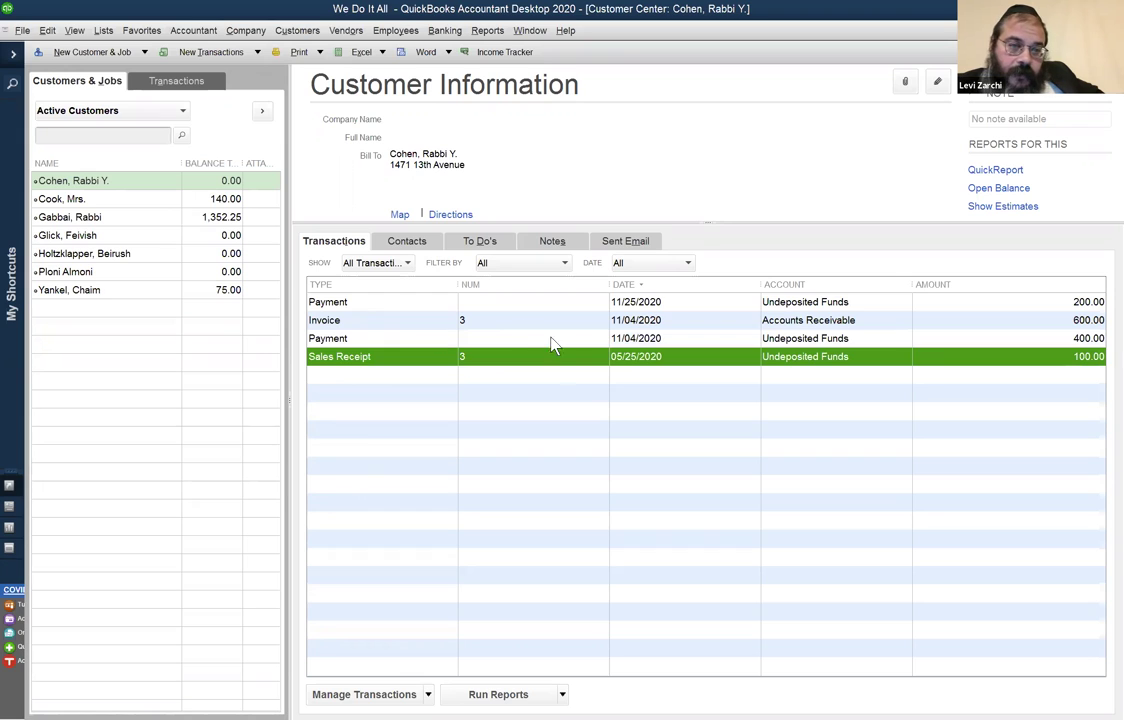
{"action": "key", "text": "Up"}
{"action": "key", "text": "Up"}
{"action": "key", "text": "Down"}
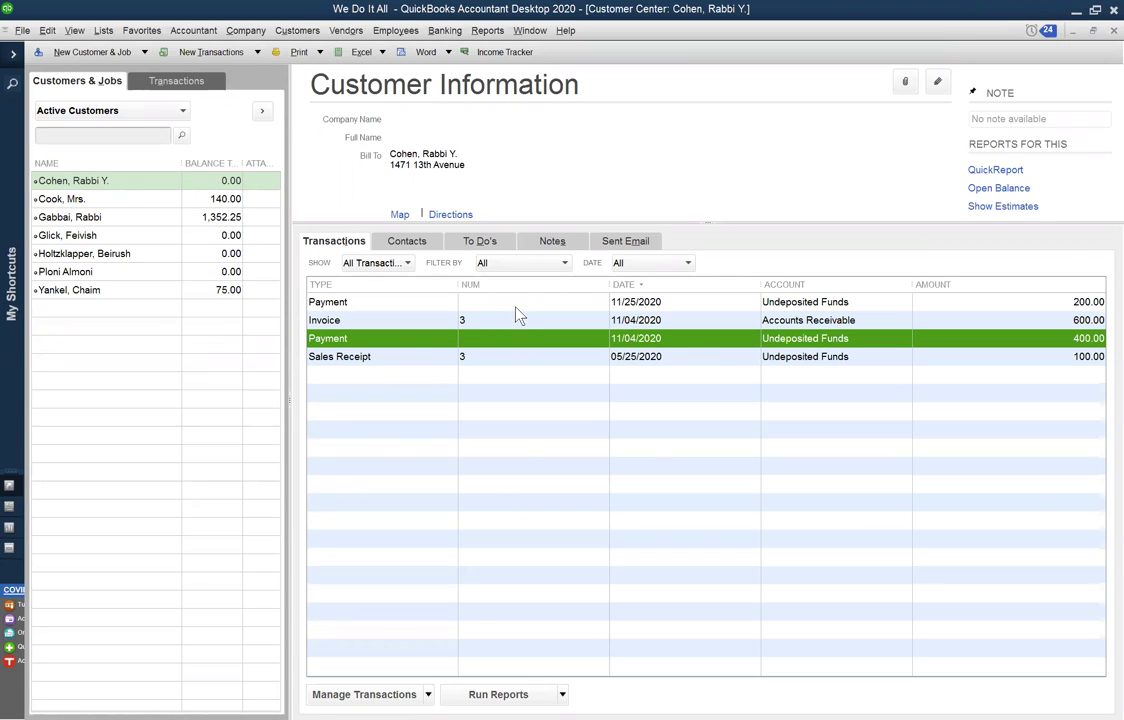
{"action": "left_click", "coordinate": [516, 310]}
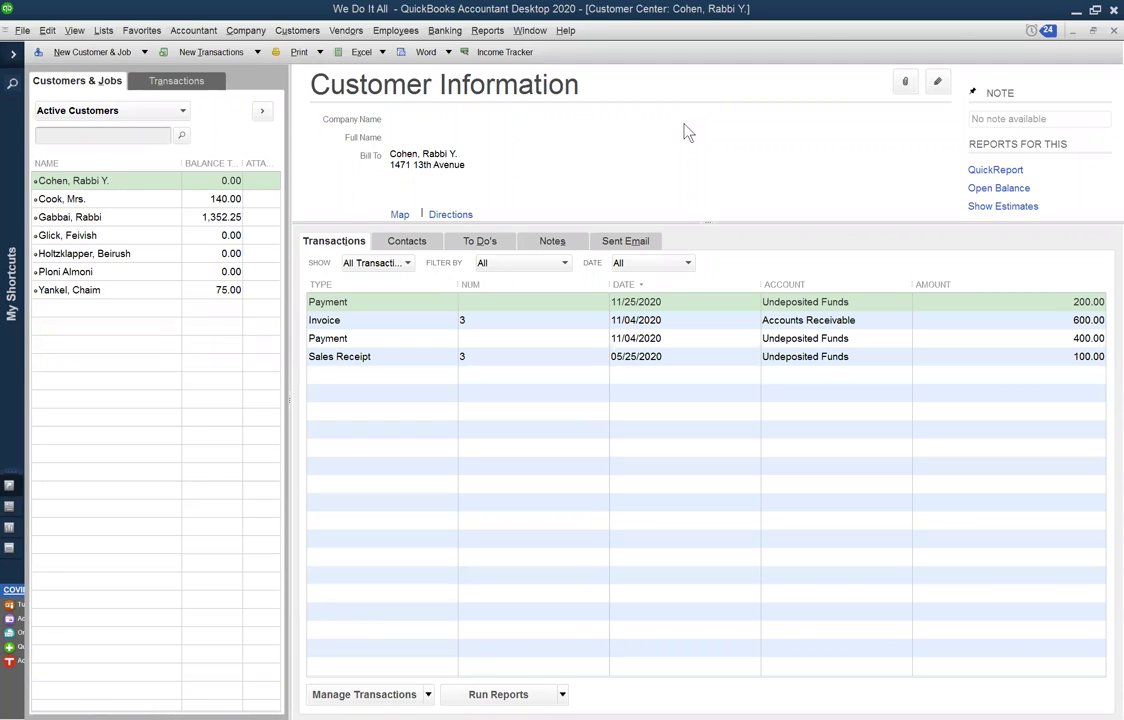
{"action": "left_click", "coordinate": [630, 341]}
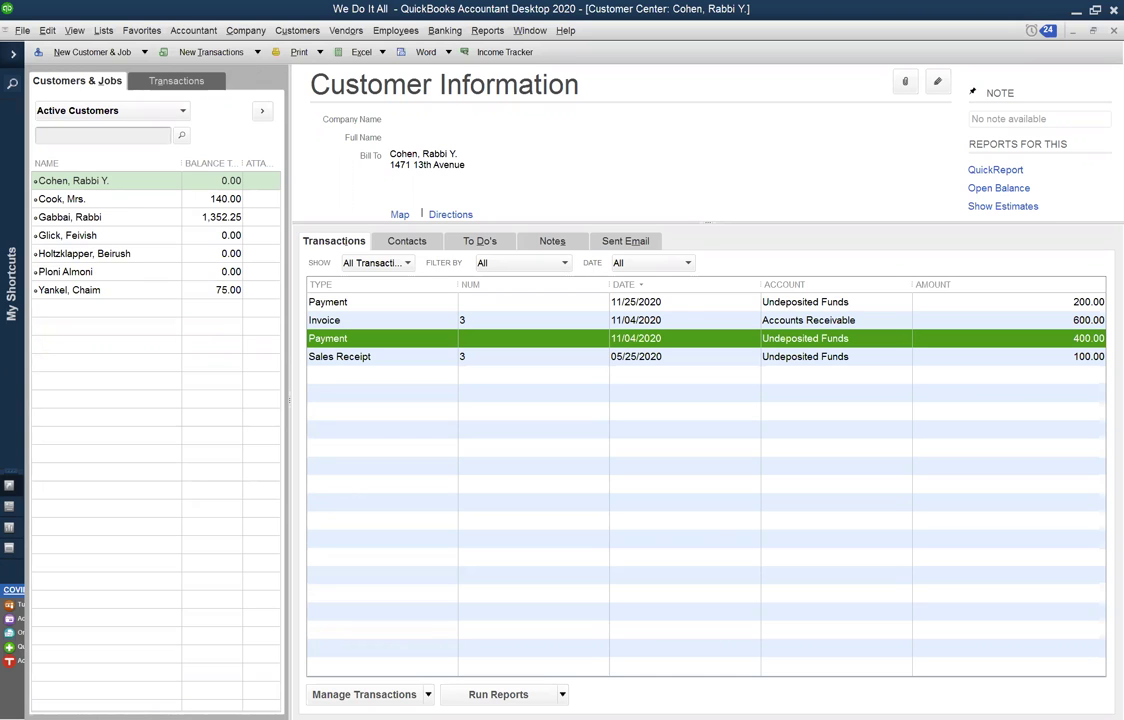
{"action": "left_click", "coordinate": [292, 32]}
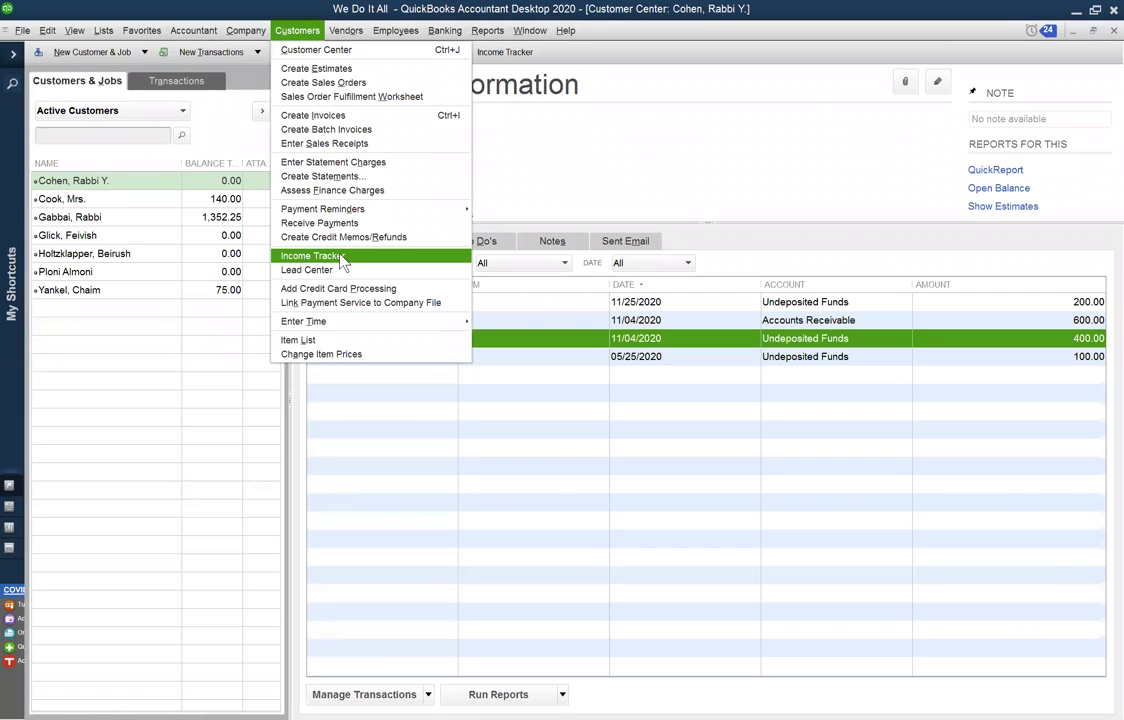
{"action": "left_click", "coordinate": [730, 260]}
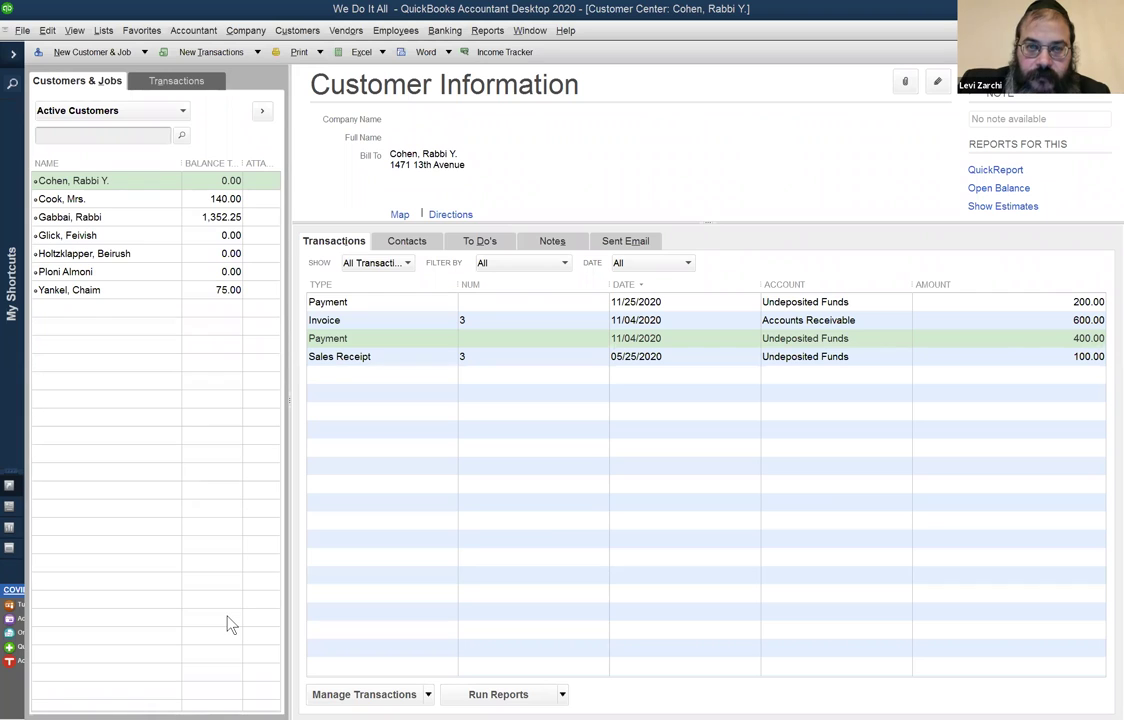
{"action": "left_click", "coordinate": [568, 33]}
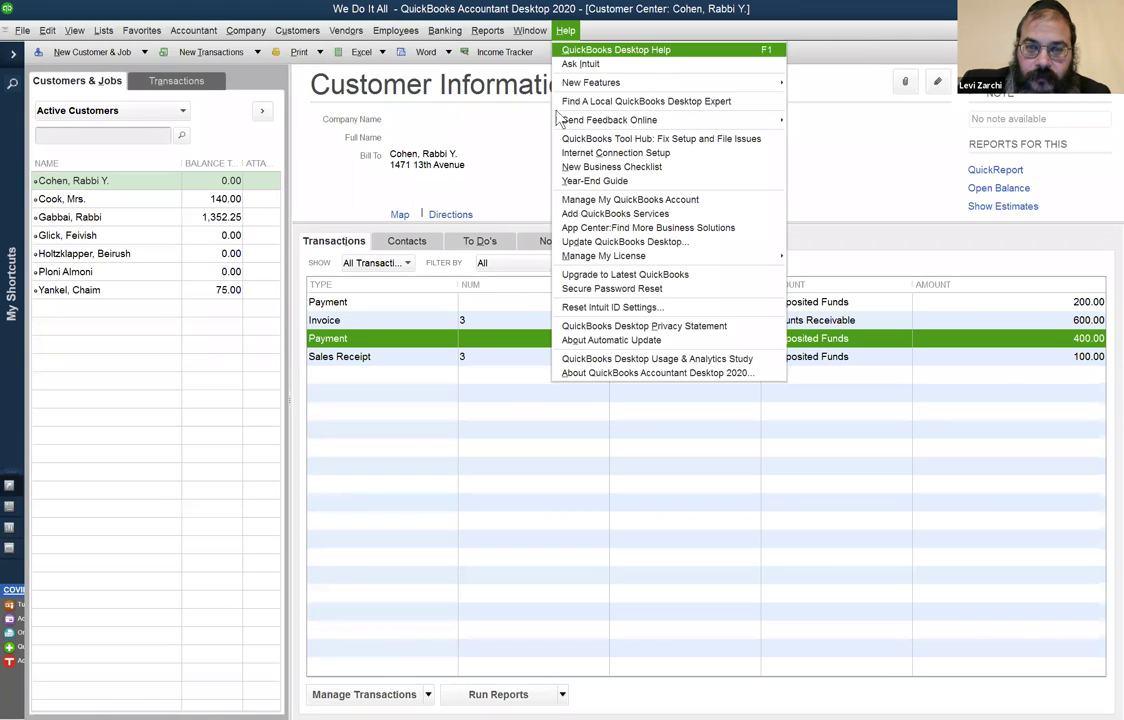
{"action": "left_click", "coordinate": [566, 180]}
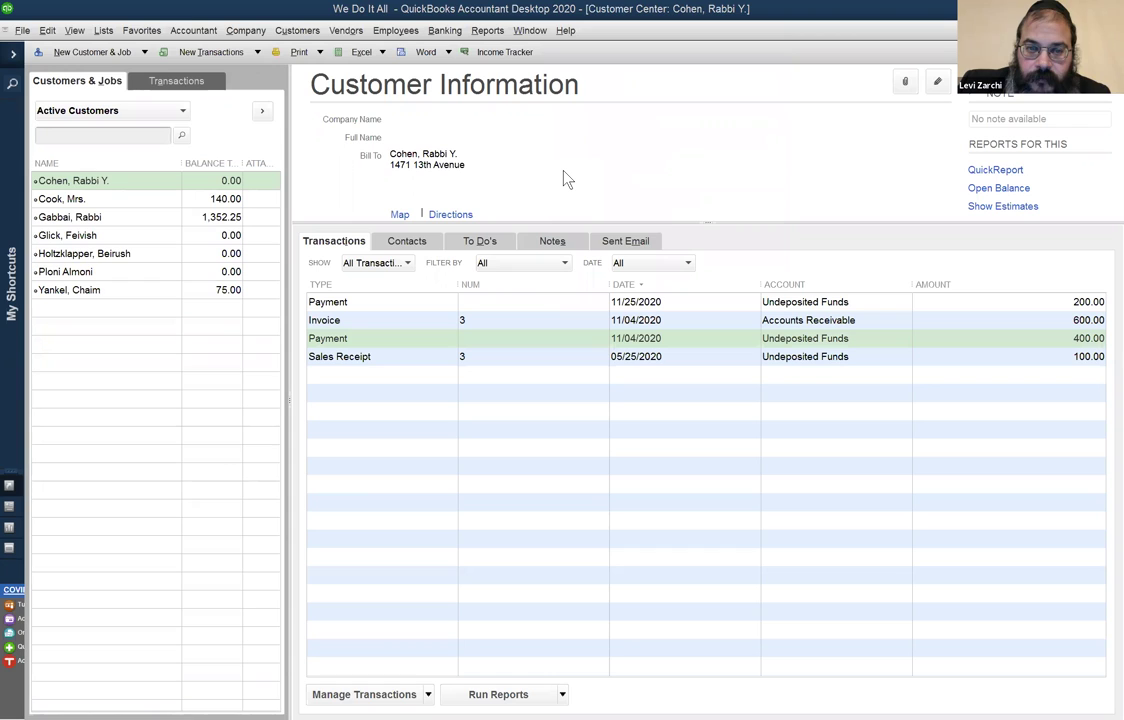